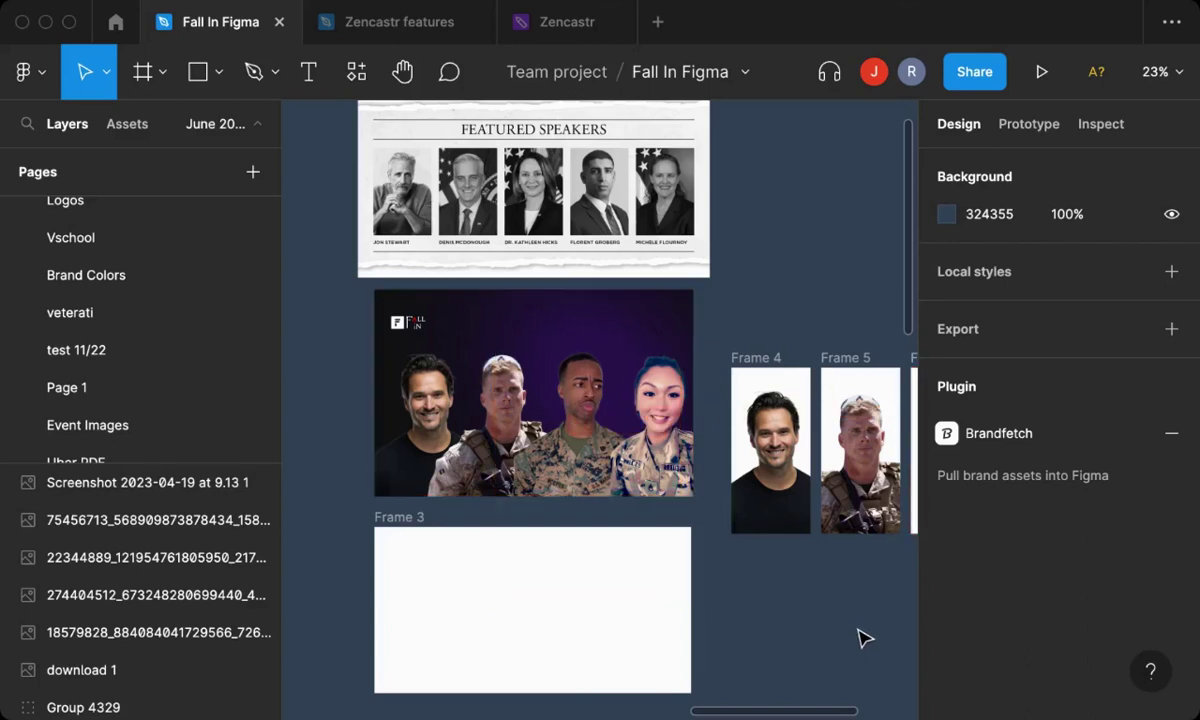
Pan and zoom around the canvas to survey the portrait frames and the banner.
scroll(865, 640, "down", 2)
scroll(860, 639, "right", 2)
scroll(858, 638, "right", 2)
scroll(845, 636, "left", 1)
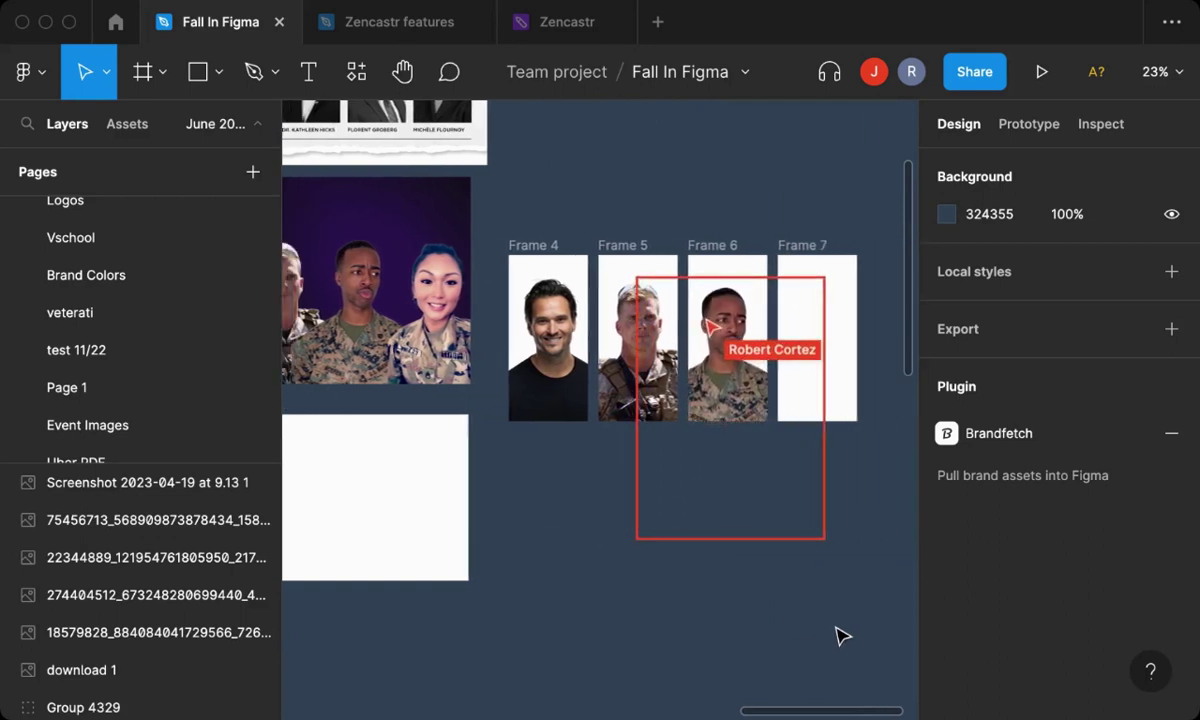
scroll(600, 562, "down", 2)
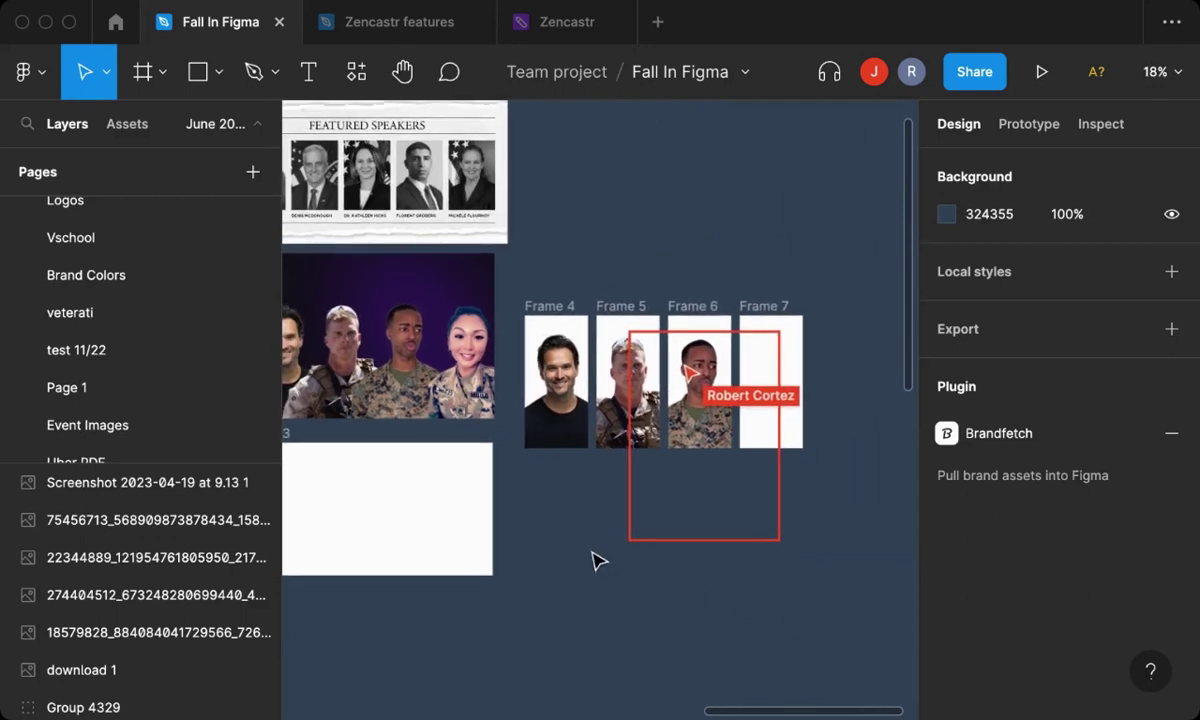
scroll(600, 562, "up", 2)
scroll(600, 562, "left", 3)
scroll(600, 562, "down", 5)
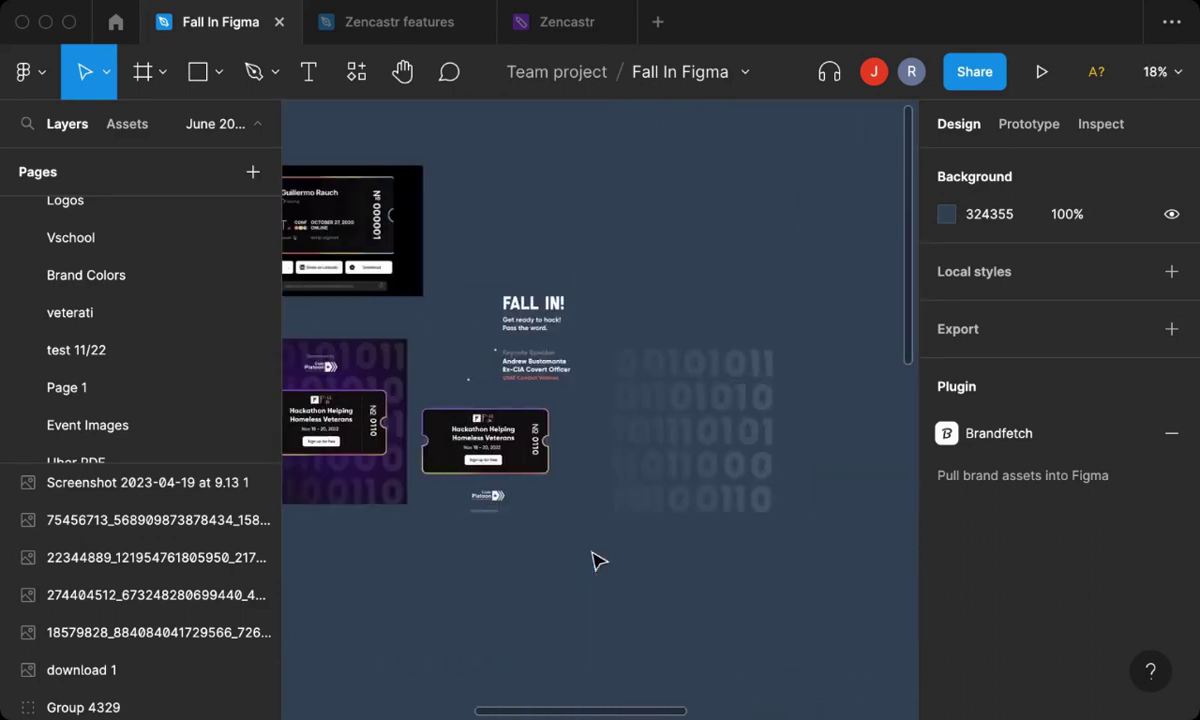
scroll(600, 562, "left", 3)
scroll(598, 560, "down", 2)
scroll(598, 560, "down", 2)
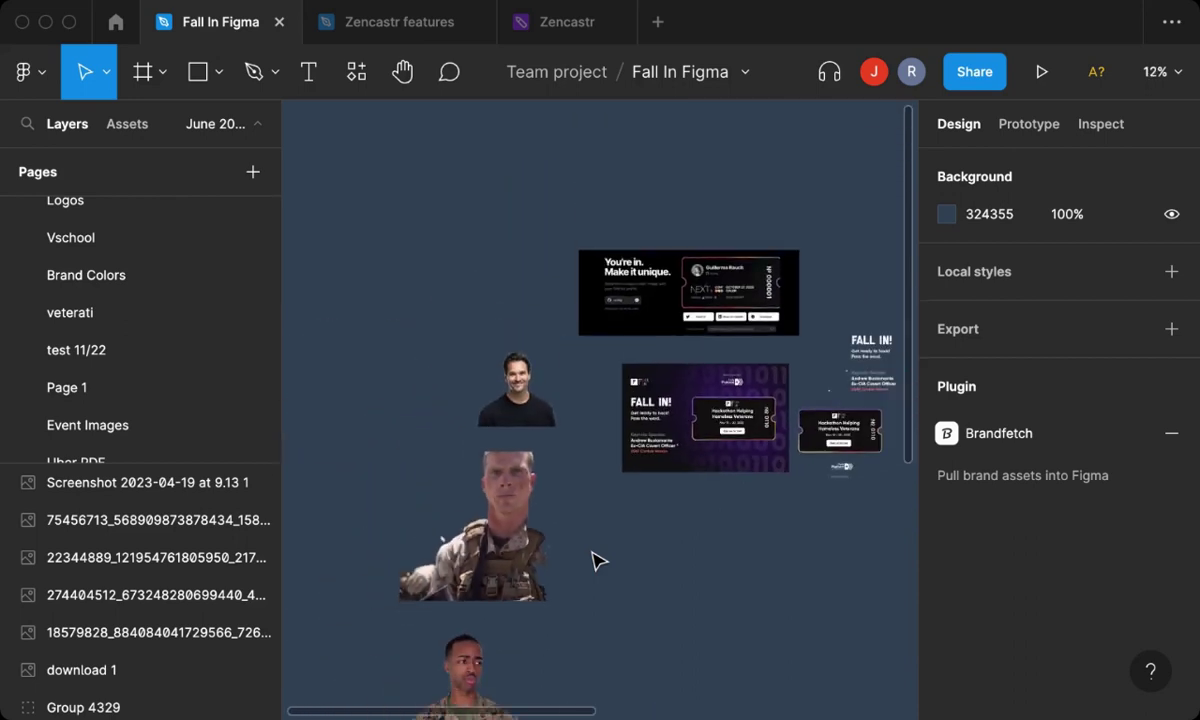
scroll(598, 560, "down", 4)
scroll(598, 560, "down", 3)
scroll(598, 560, "down", 1)
scroll(598, 560, "down", 2)
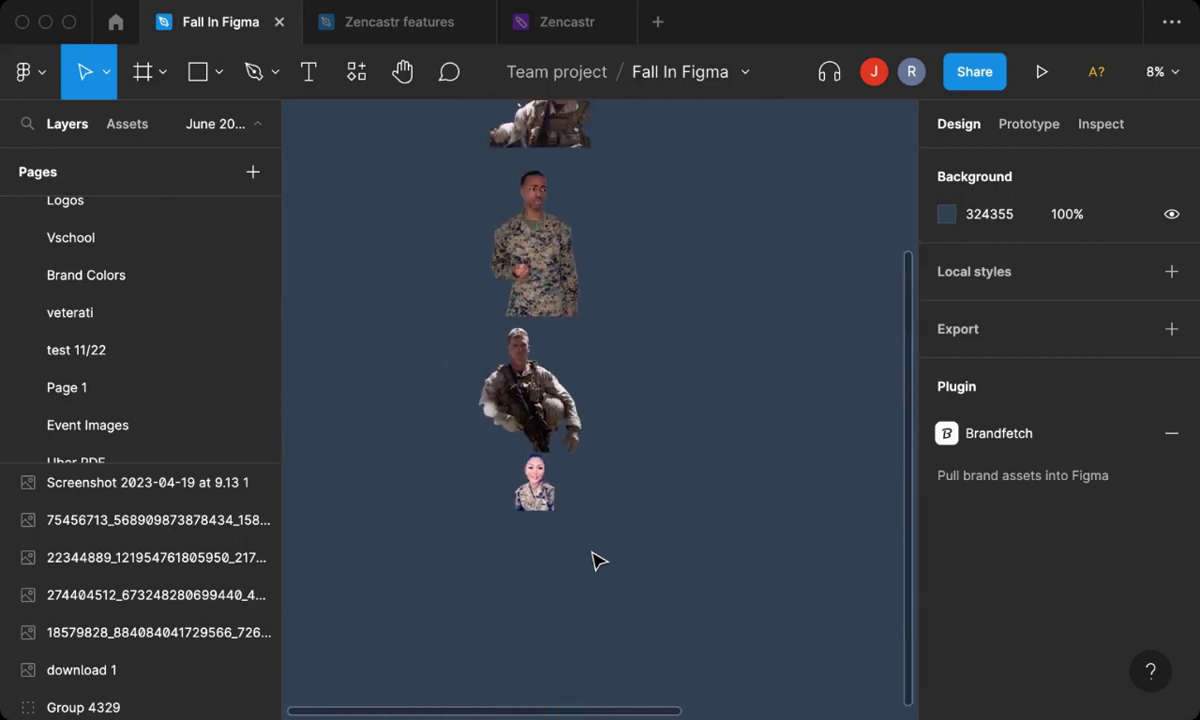
scroll(598, 560, "down", 3)
scroll(598, 560, "down", 2)
scroll(598, 560, "down", 1)
scroll(598, 560, "down", 3)
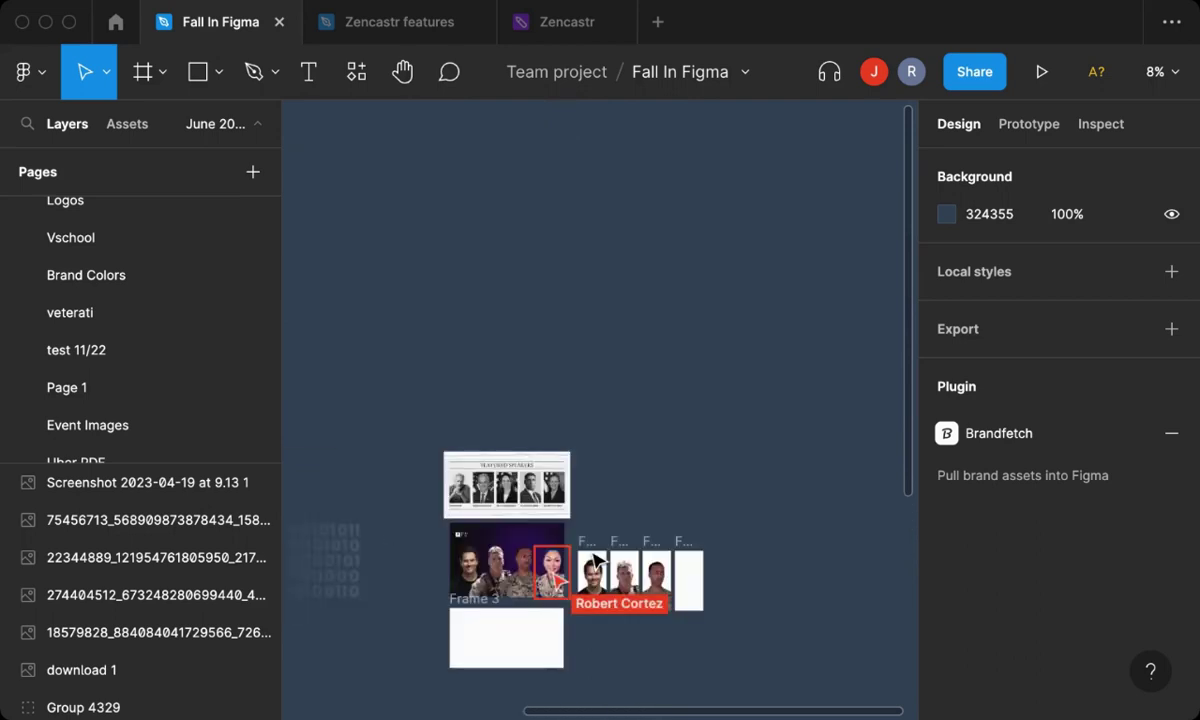
scroll(598, 560, "down", 1)
scroll(597, 560, "down", 2)
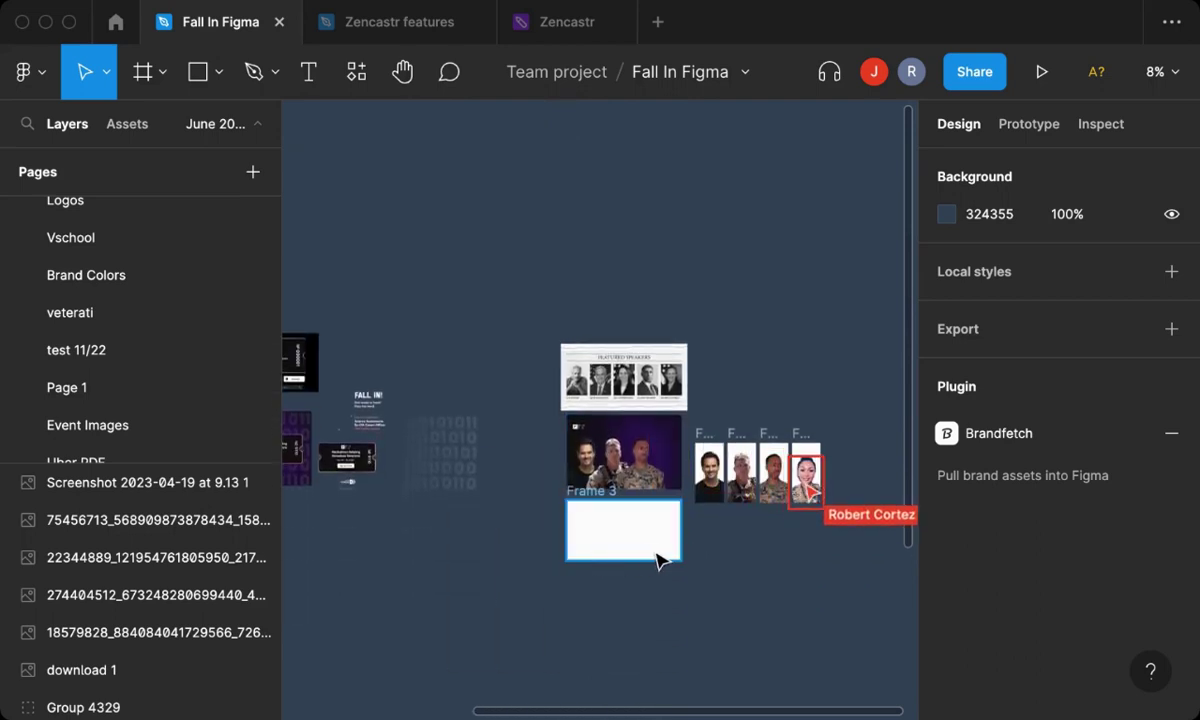
scroll(688, 557, "right", 2)
scroll(699, 565, "up", 3)
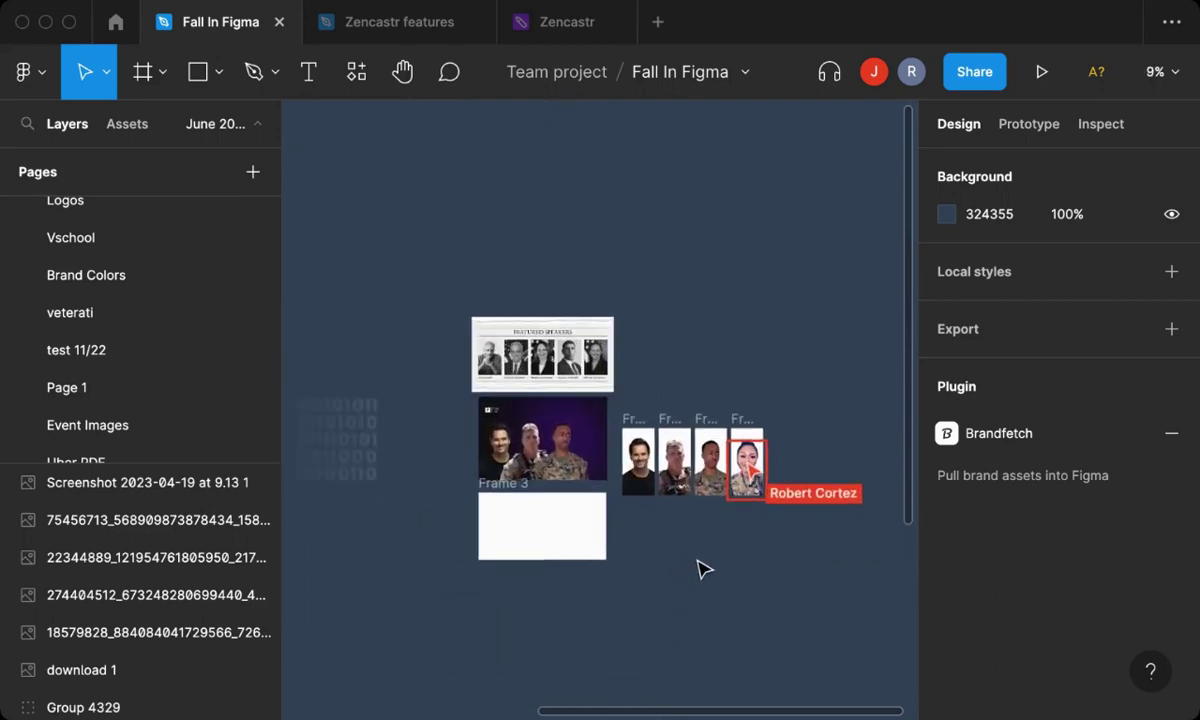
scroll(703, 568, "up", 3)
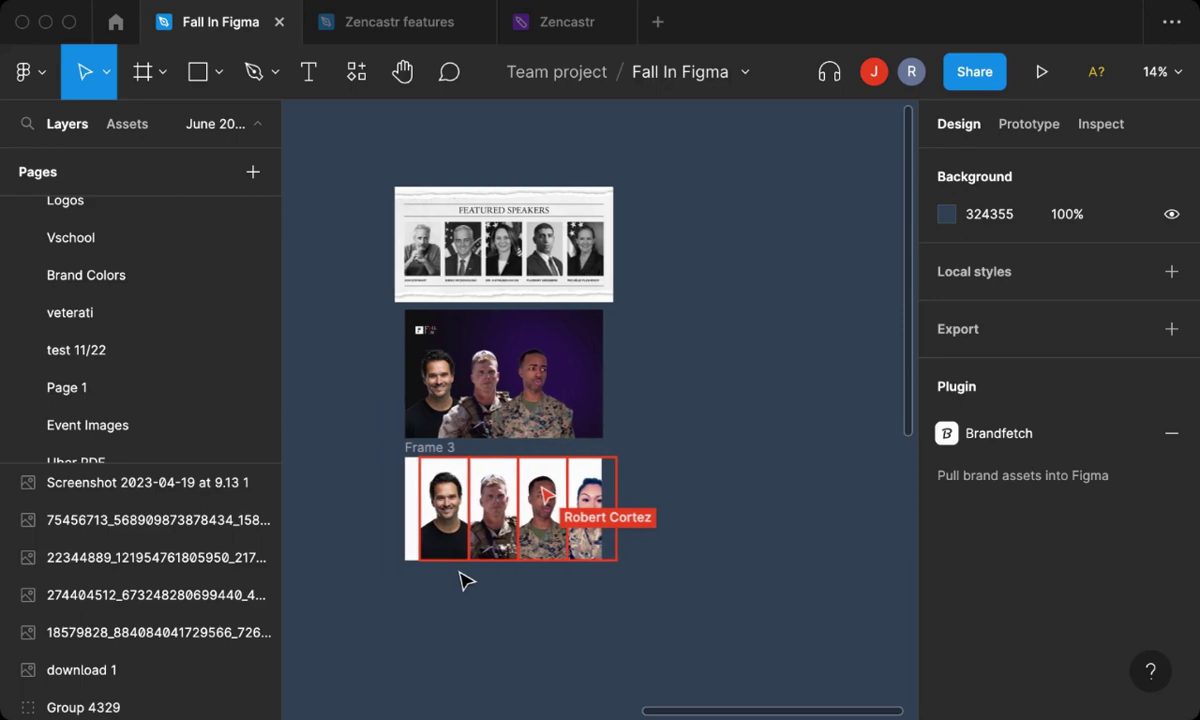
scroll(462, 580, "up", 5)
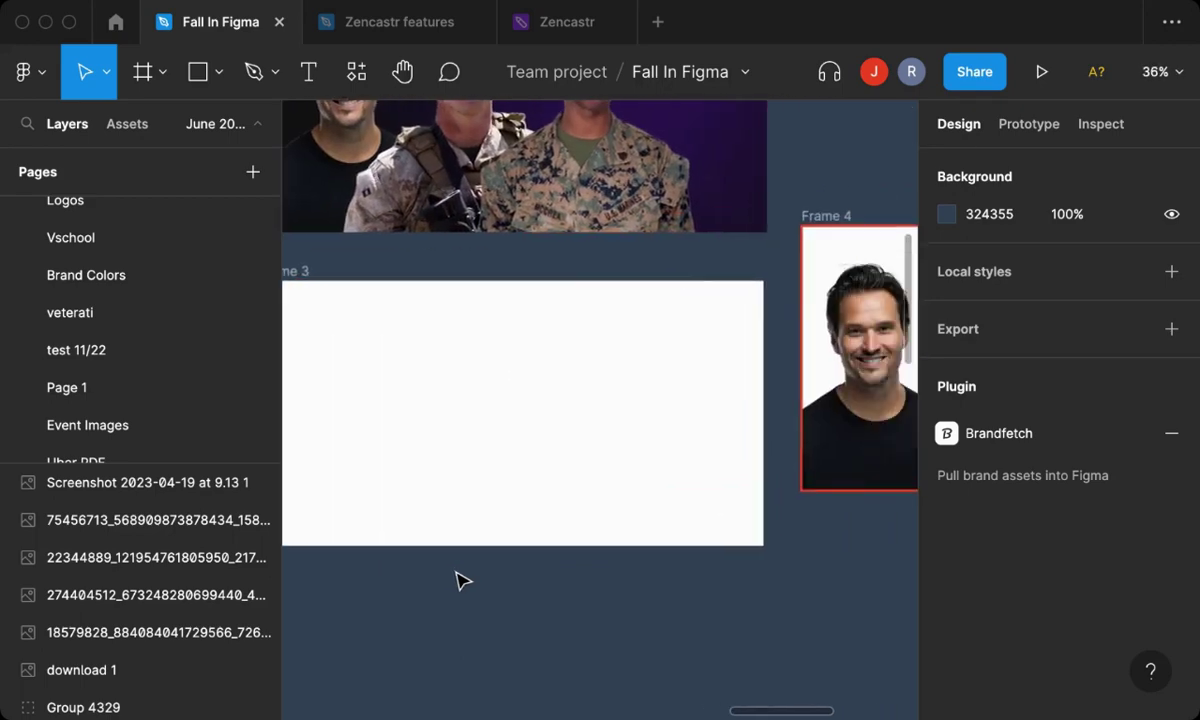
scroll(462, 580, "right", 5)
scroll(462, 580, "down", 2)
scroll(462, 580, "right", 3)
scroll(462, 580, "up", 4)
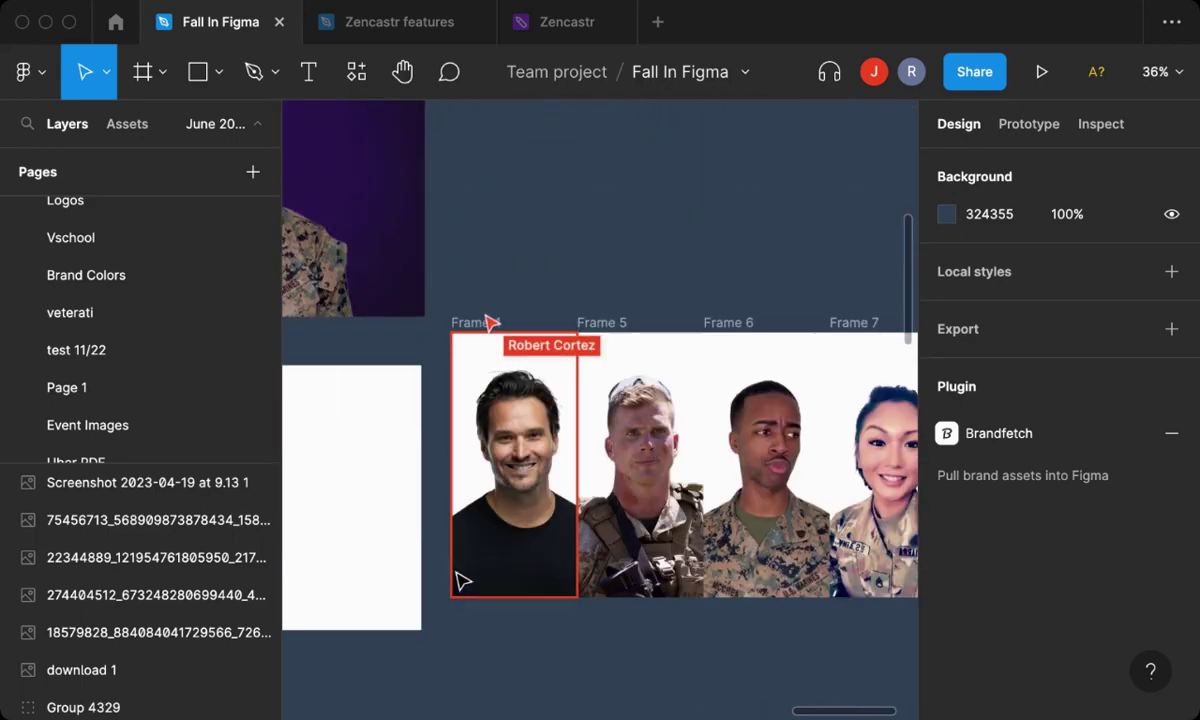
scroll(462, 580, "right", 3)
scroll(462, 580, "down", 1)
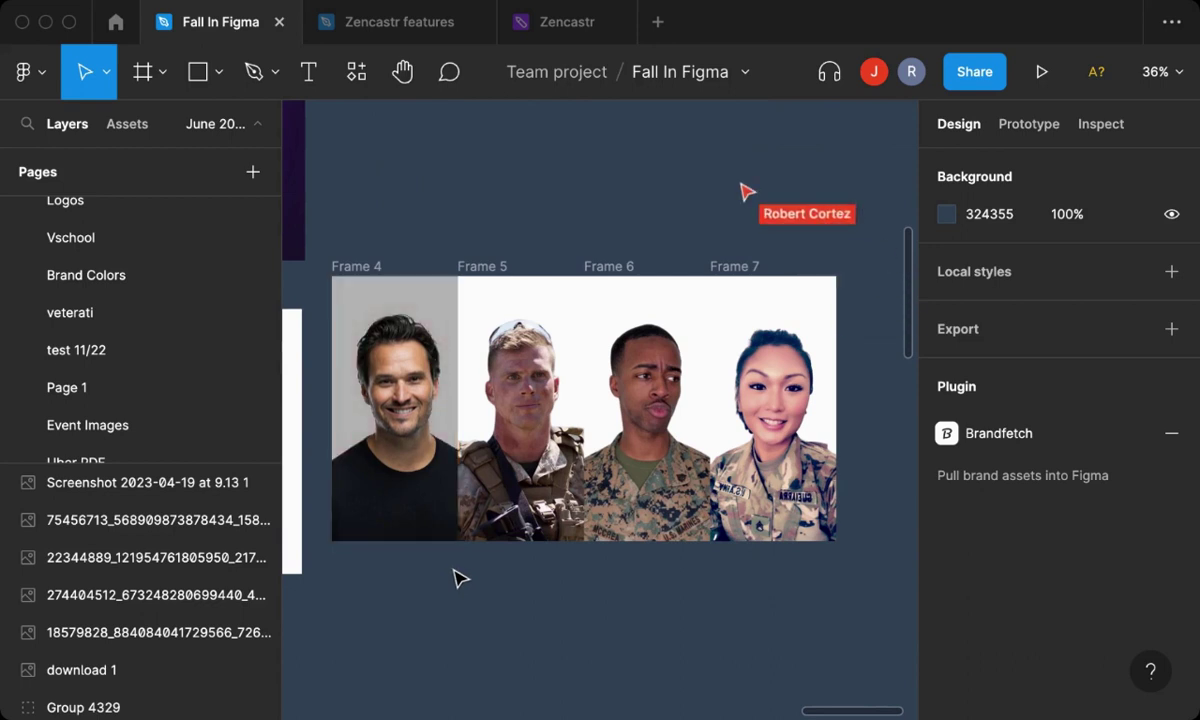
Inspect Frame 4's first portrait and the purple Fall In banner group.
left_click(373, 287)
key("Escape")
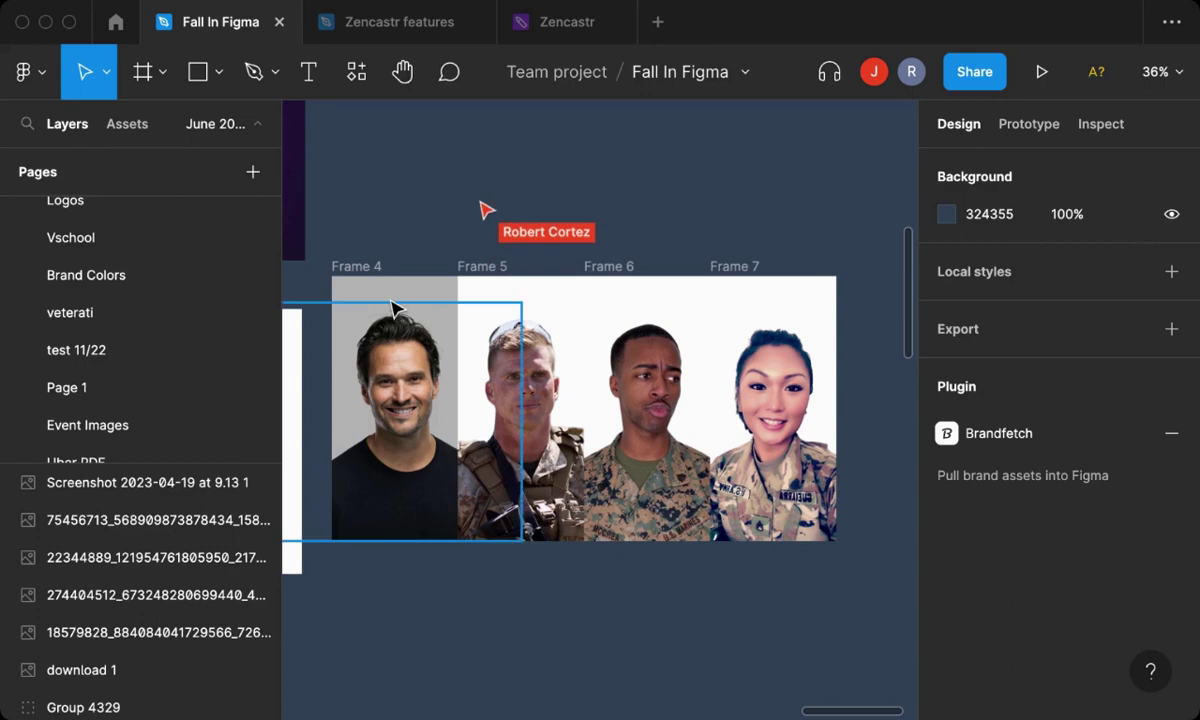
scroll(370, 310, "left", 2)
scroll(370, 310, "left", 10)
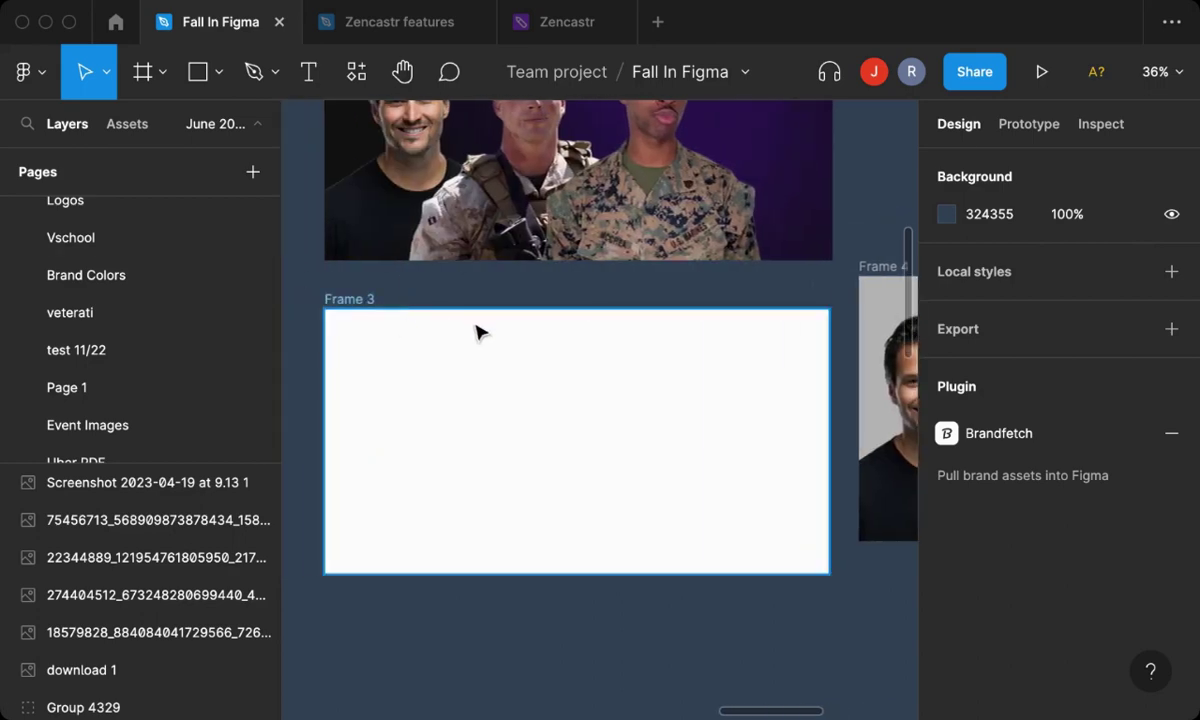
scroll(517, 340, "up", 3)
scroll(708, 330, "up", 3)
scroll(700, 325, "right", 3)
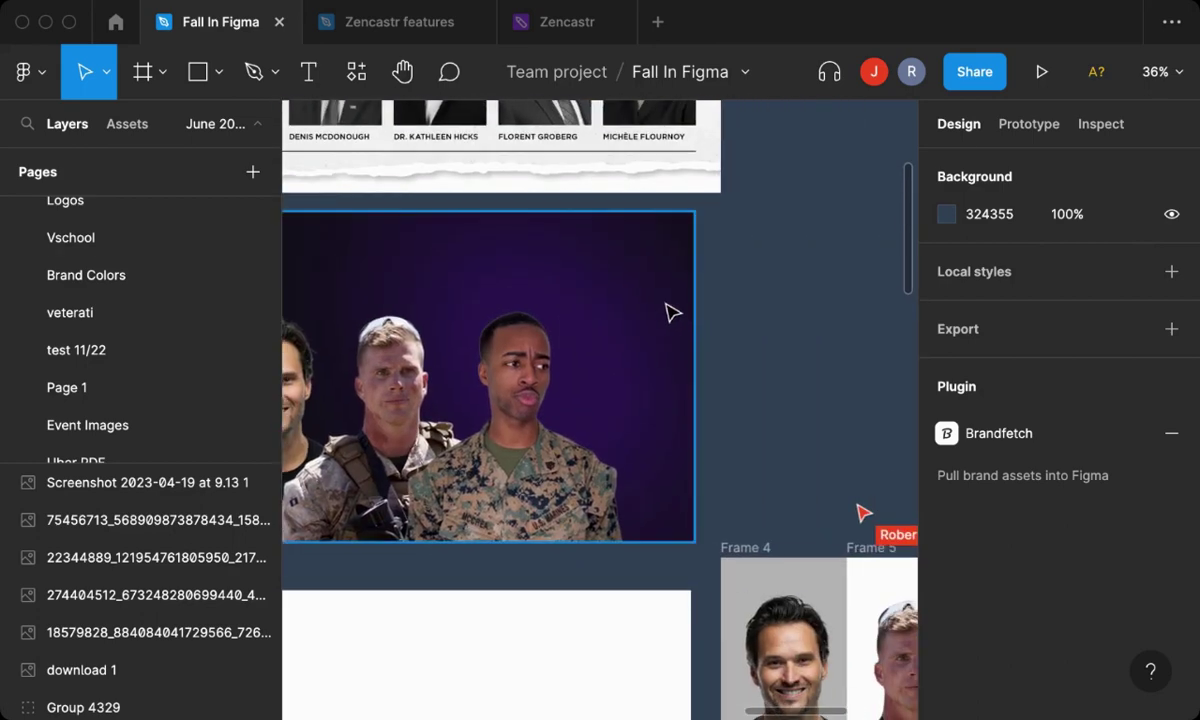
left_click(656, 304)
left_click(787, 364)
Pan right to the banner's right end, where the woman-in-uniform portrait goes.
scroll(787, 364, "down", 6)
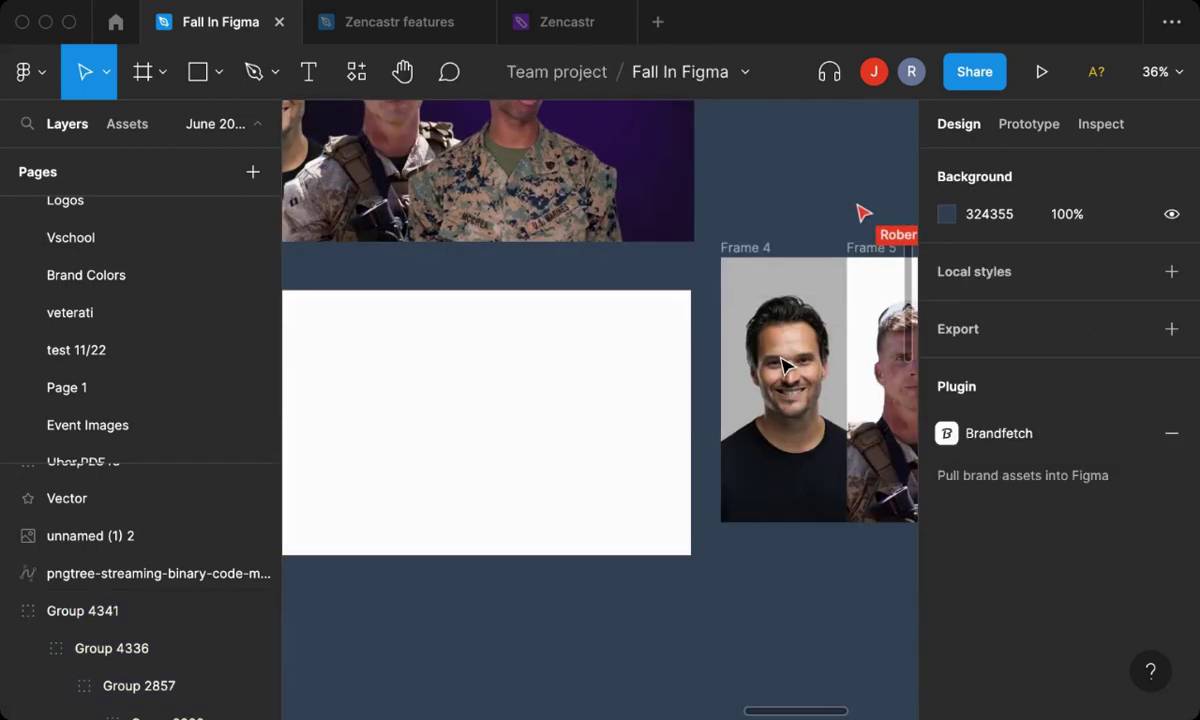
scroll(795, 546, "right", 4)
scroll(795, 548, "right", 1)
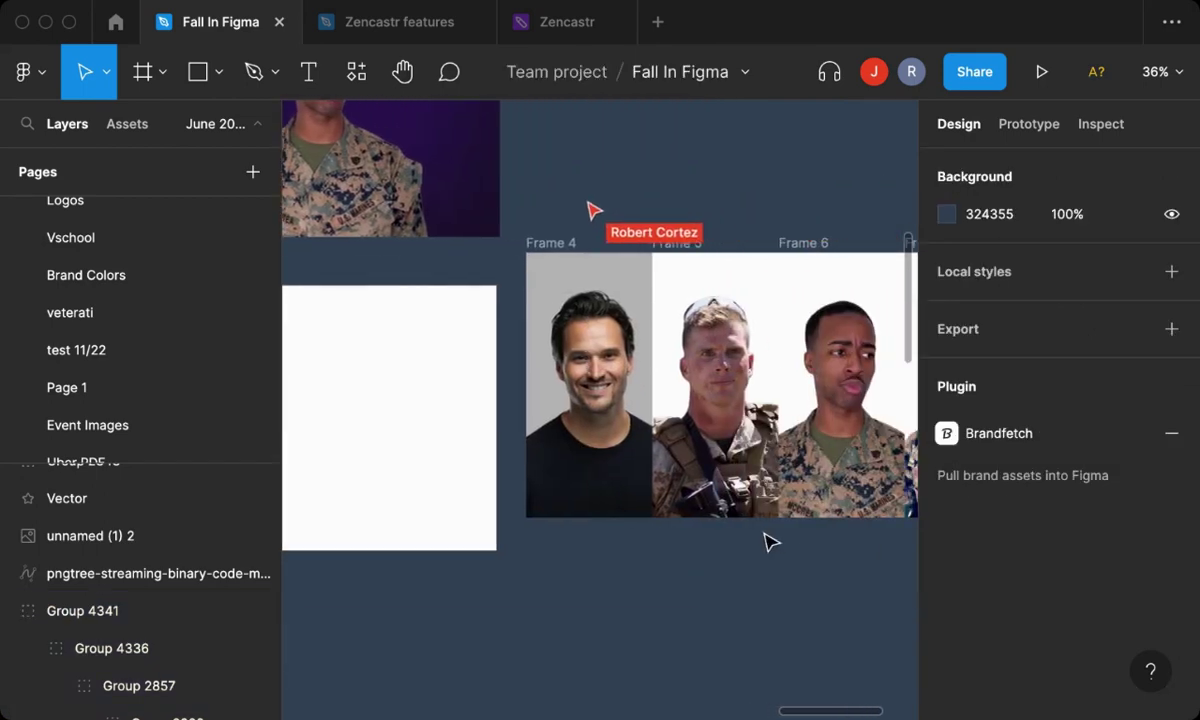
scroll(690, 566, "left", 10)
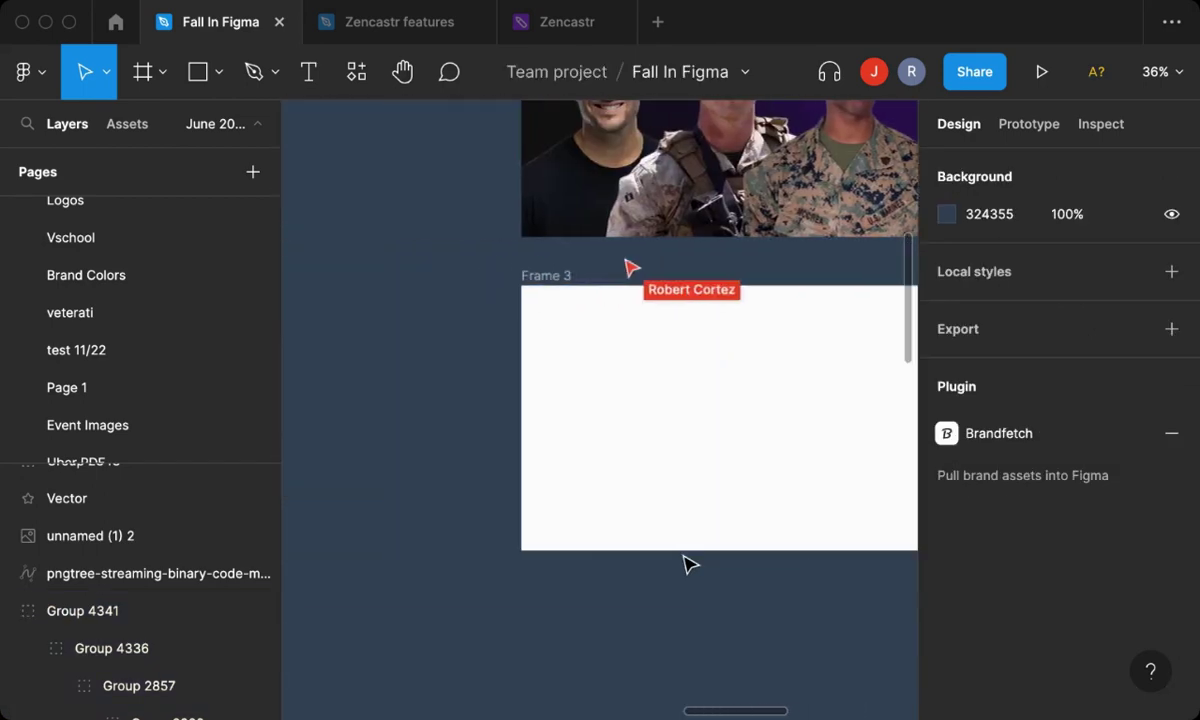
scroll(690, 566, "right", 3)
scroll(690, 566, "down", 3)
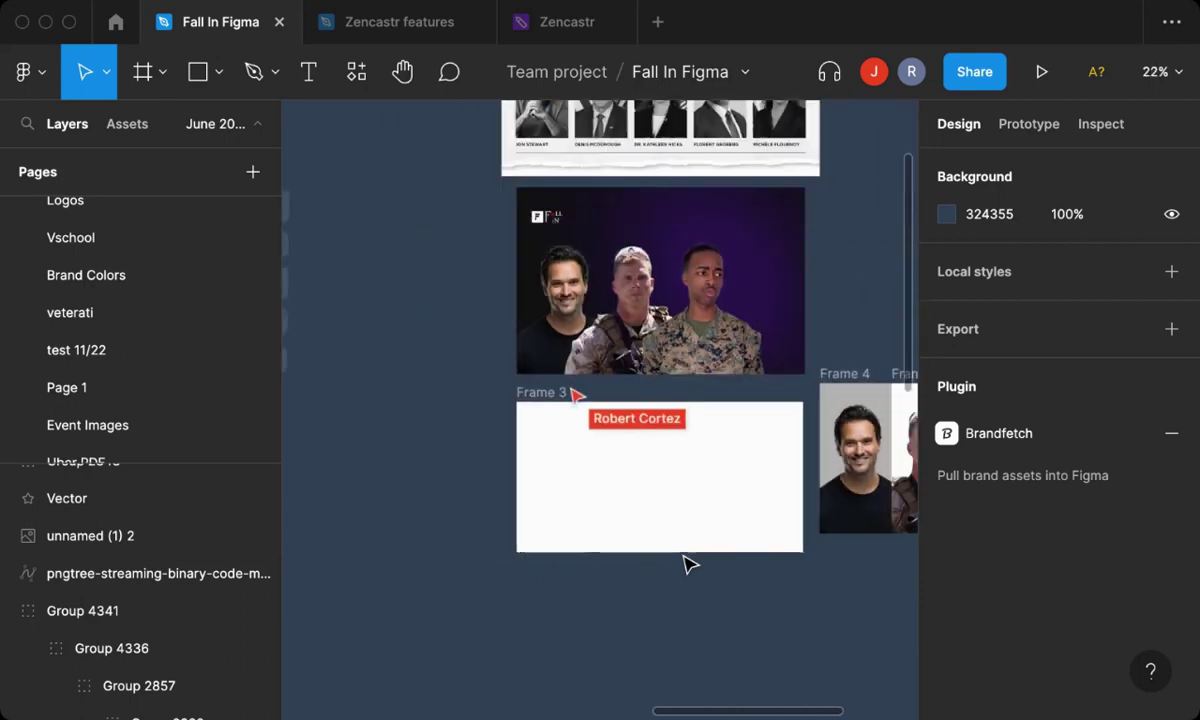
scroll(690, 566, "down", 2)
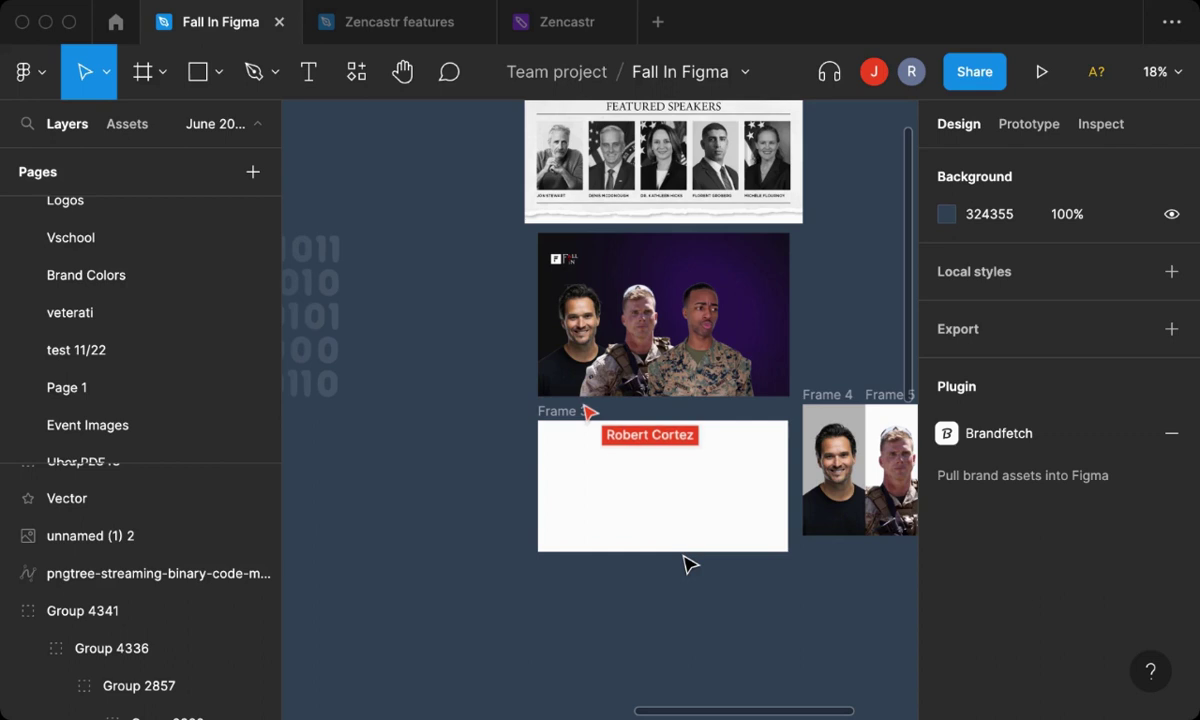
scroll(690, 566, "right", 1)
scroll(690, 566, "right", 2)
scroll(690, 566, "right", 1)
scroll(690, 566, "right", 3)
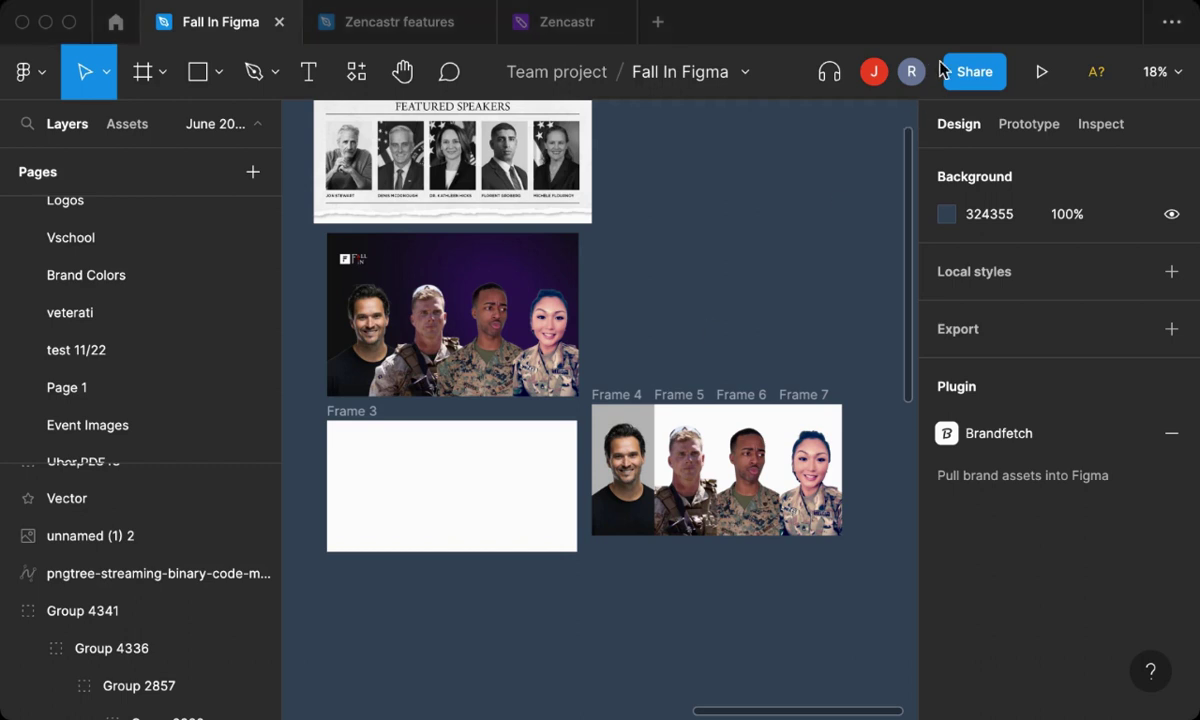
left_click(911, 72)
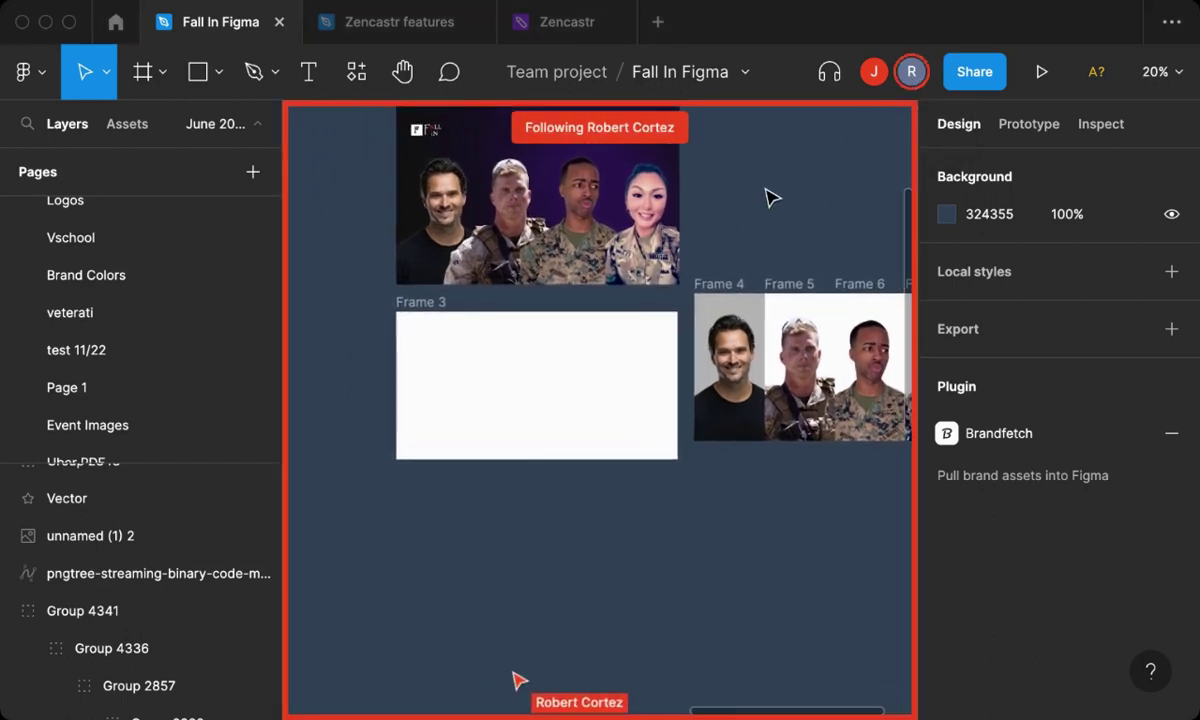
scroll(771, 197, "up", 2)
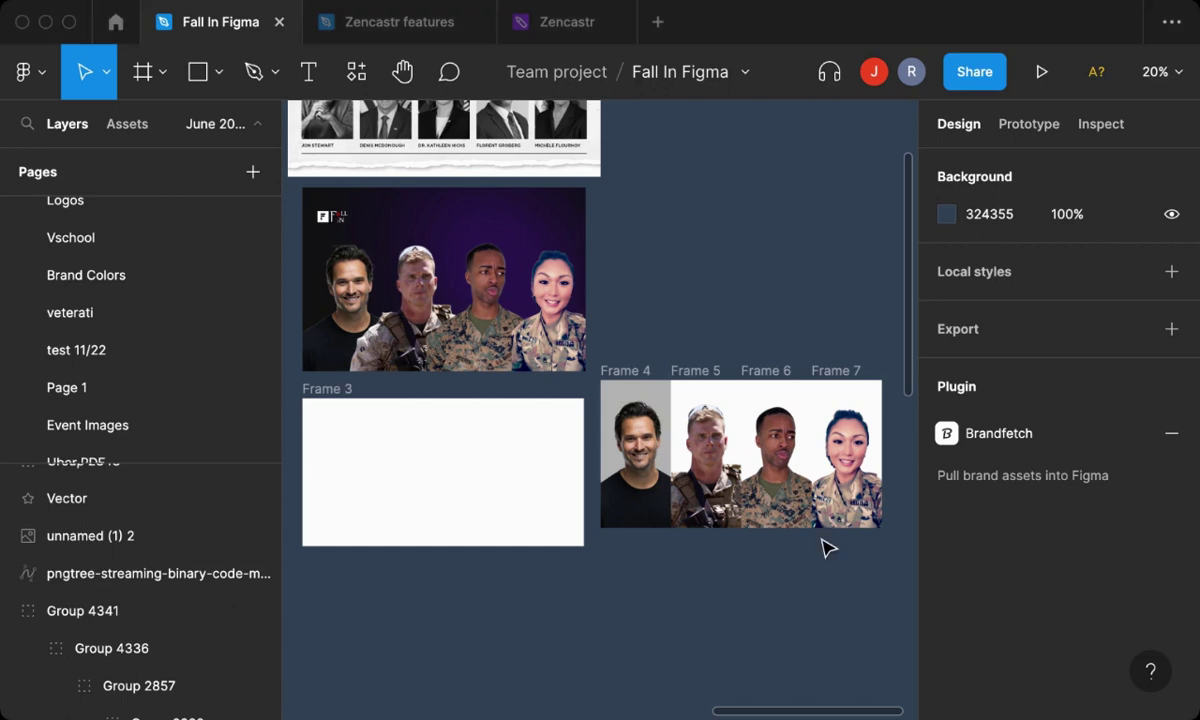
scroll(826, 546, "down", 2)
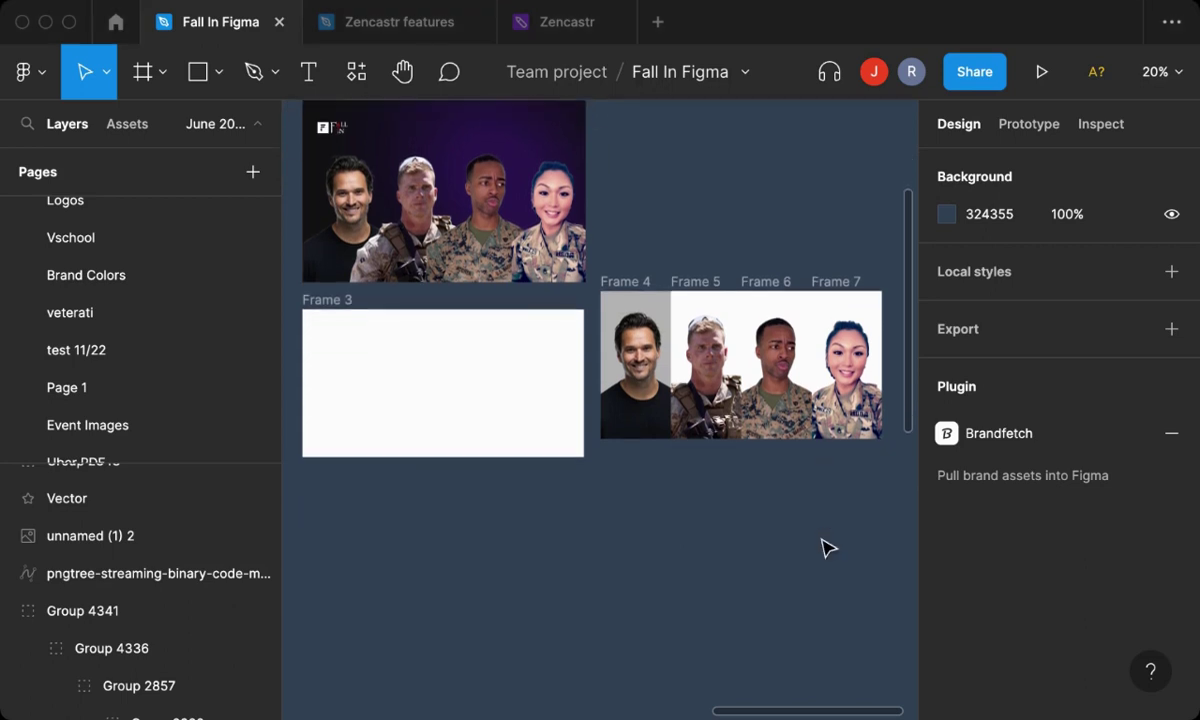
scroll(826, 546, "left", 5)
scroll(826, 546, "up", 4)
scroll(826, 546, "up", 2)
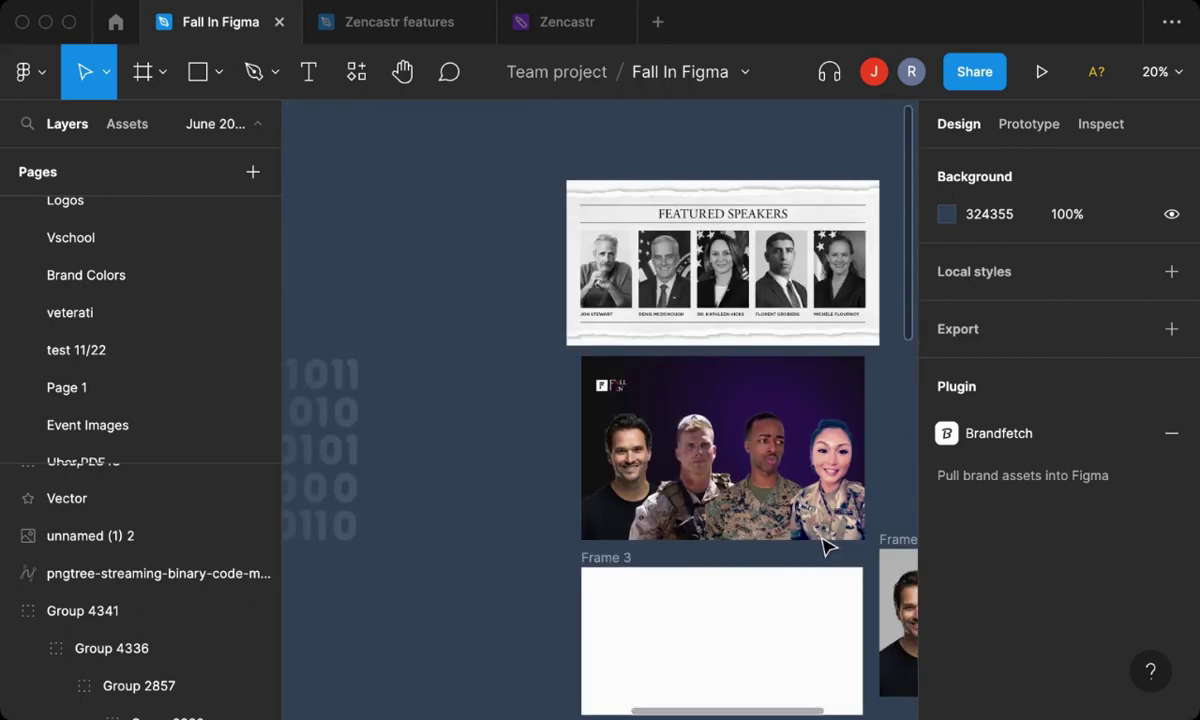
scroll(826, 546, "down", 5)
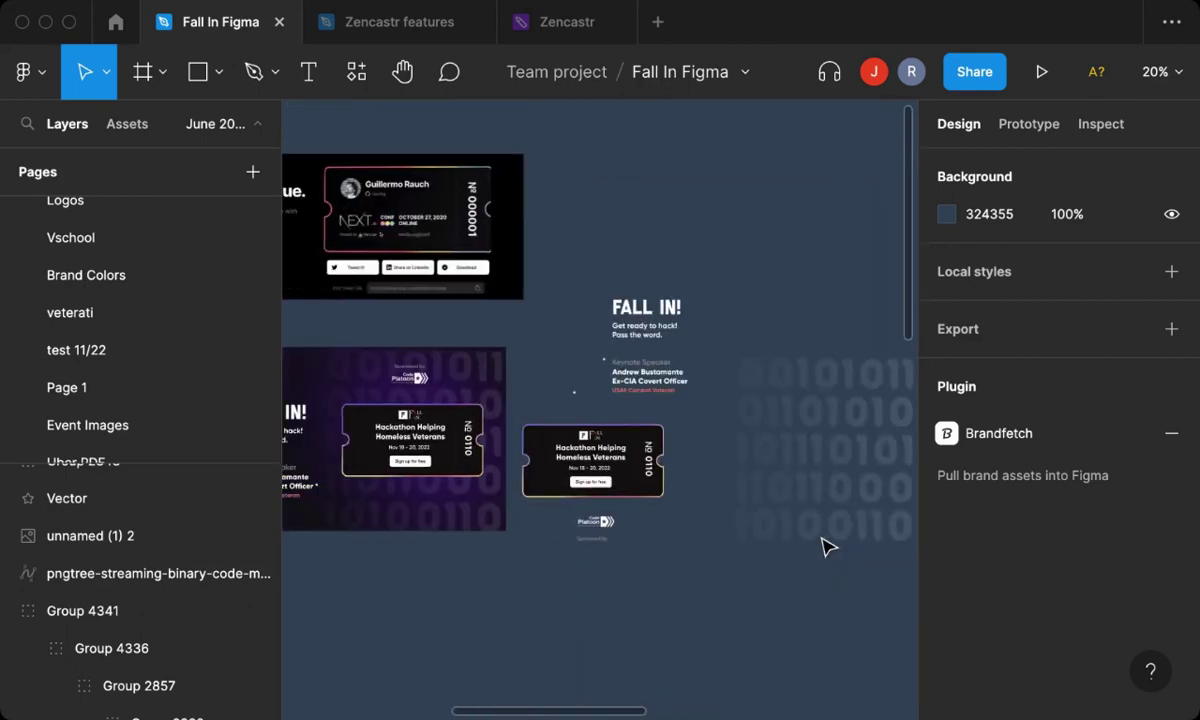
scroll(826, 546, "left", 5)
scroll(826, 546, "left", 5)
scroll(826, 546, "down", 3)
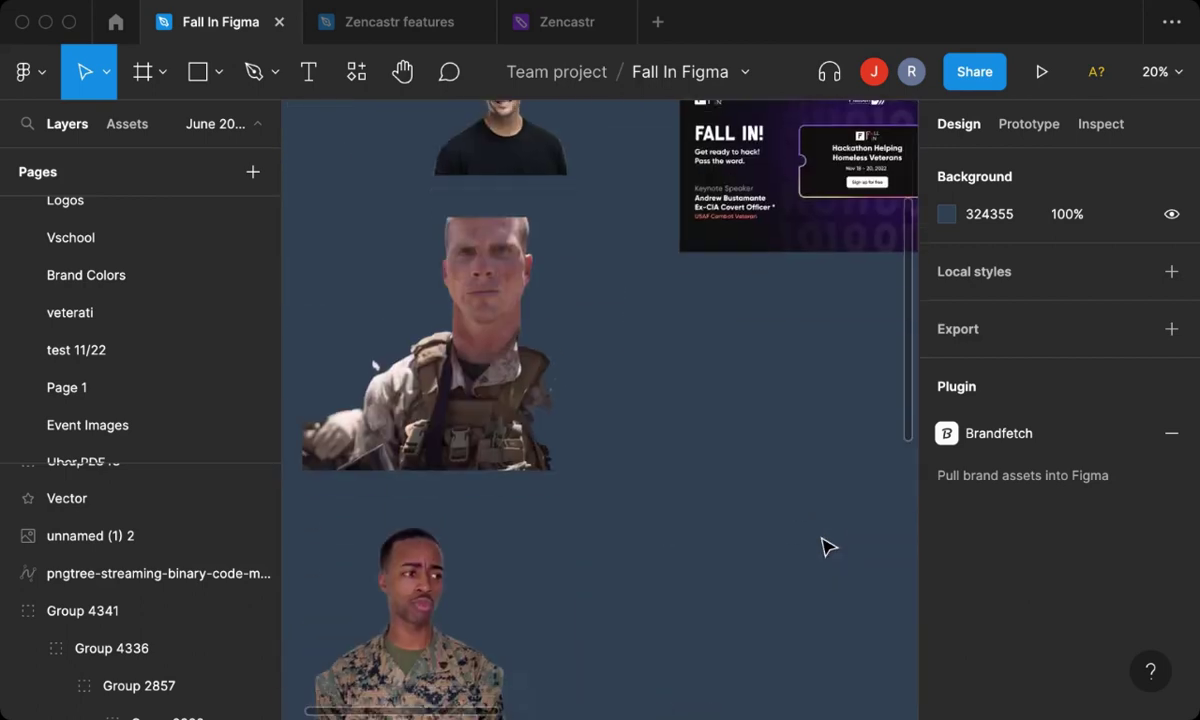
scroll(826, 546, "down", 4)
scroll(826, 546, "down", 3)
scroll(826, 546, "right", 5)
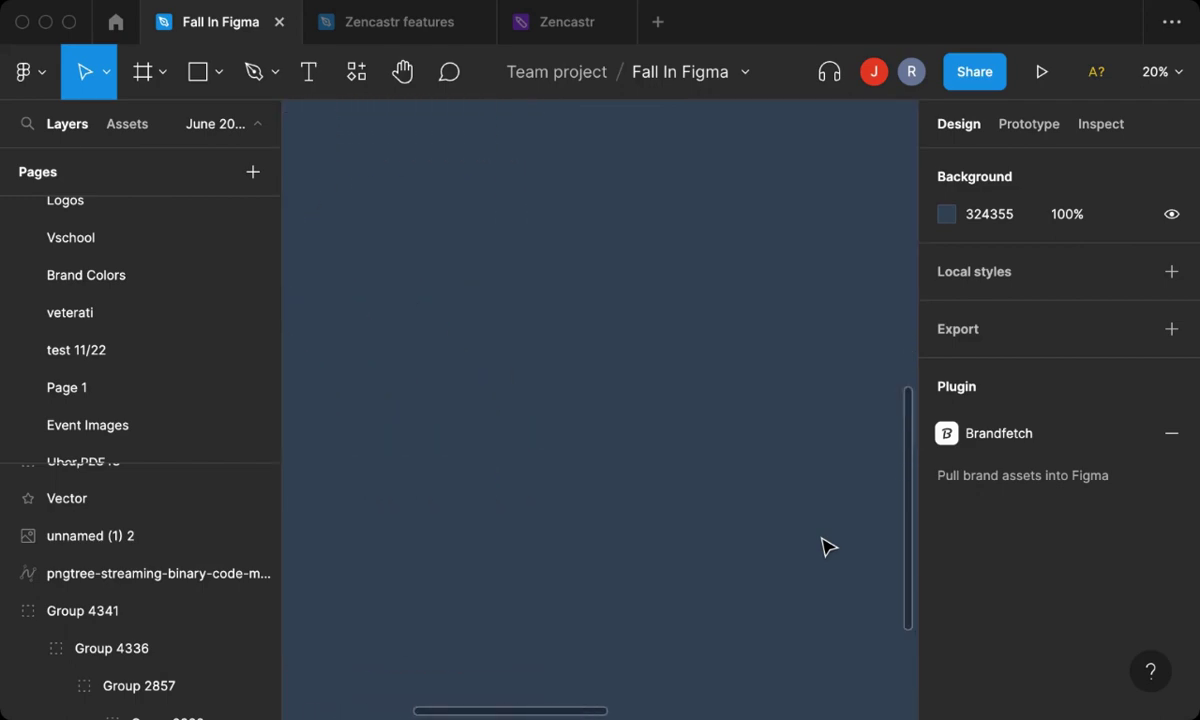
scroll(826, 546, "up", 3)
scroll(826, 546, "up", 5)
scroll(826, 546, "down", 3, "ctrl")
scroll(826, 546, "up", 4)
scroll(826, 546, "down", 5)
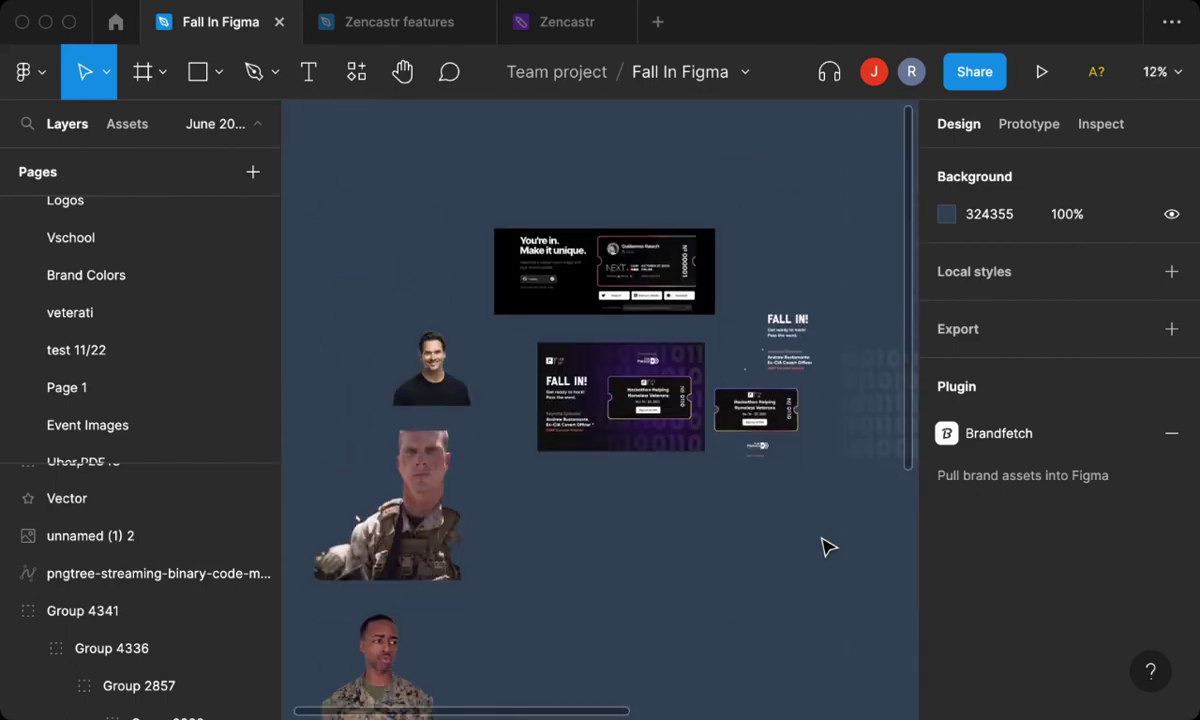
scroll(826, 546, "right", 1)
scroll(790, 535, "right", 3)
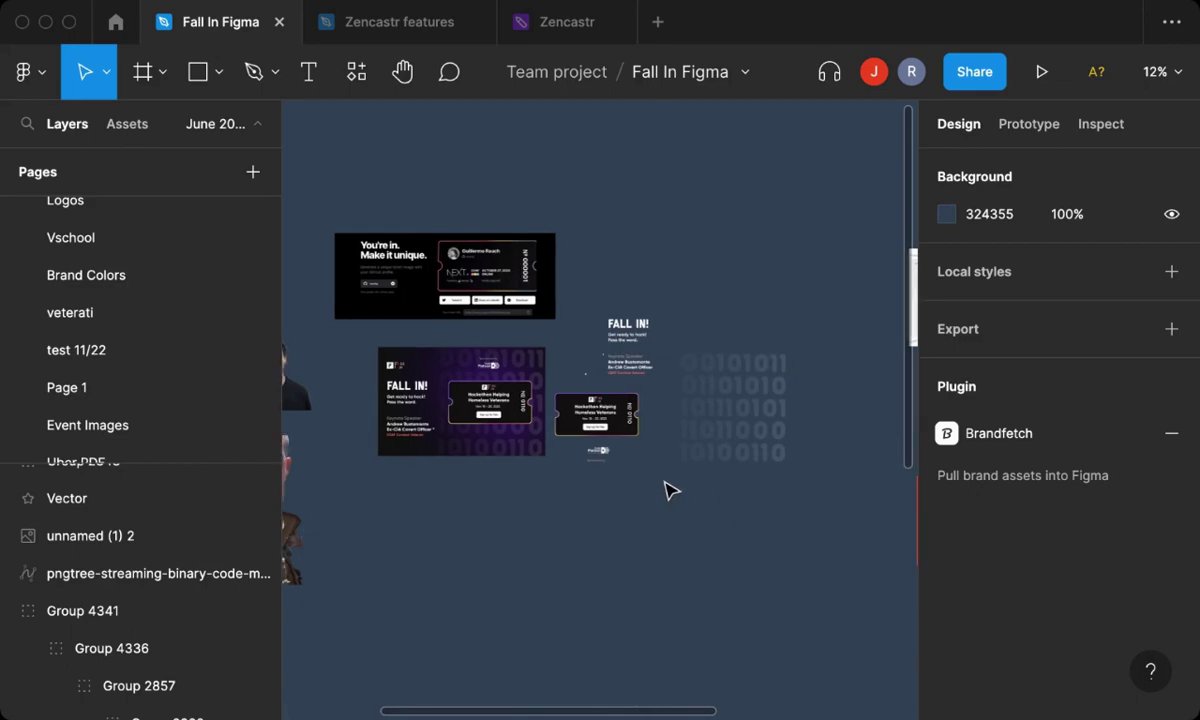
scroll(667, 490, "left", 5)
scroll(667, 490, "right", 2)
scroll(667, 490, "up", 5, "ctrl")
scroll(667, 490, "up", 3)
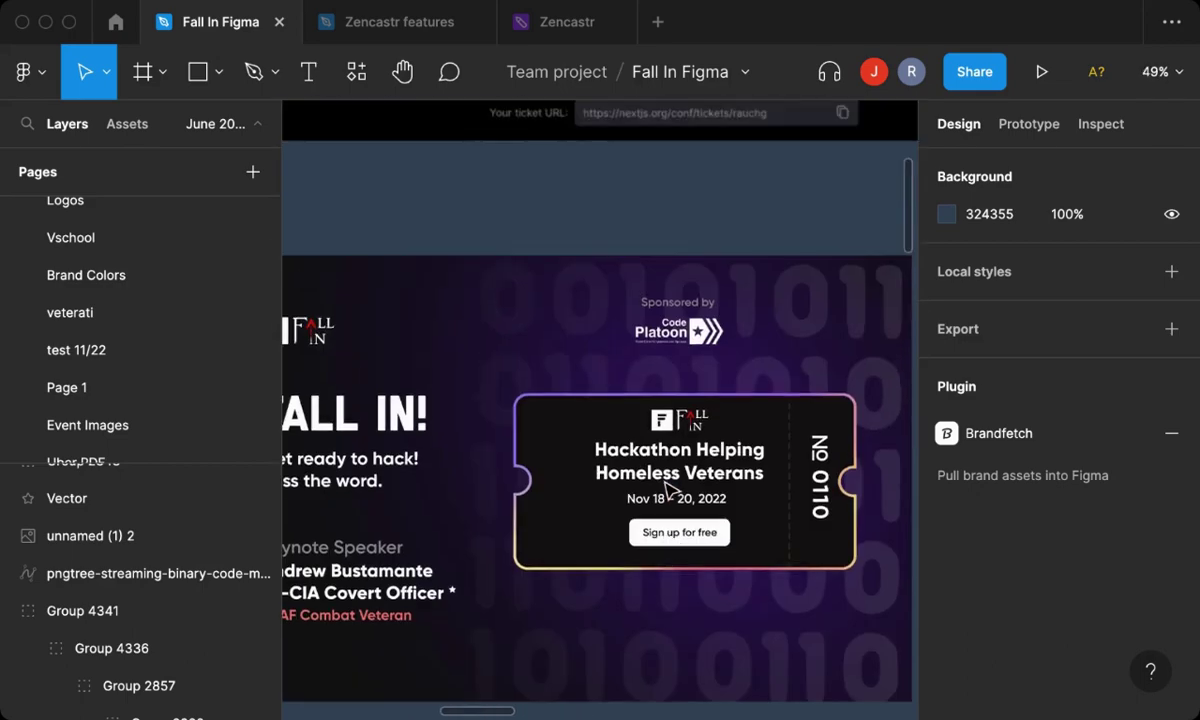
scroll(667, 490, "down", 2, "ctrl")
scroll(667, 490, "down", 1)
scroll(667, 490, "left", 1)
scroll(667, 490, "down", 1)
scroll(667, 490, "left", 1)
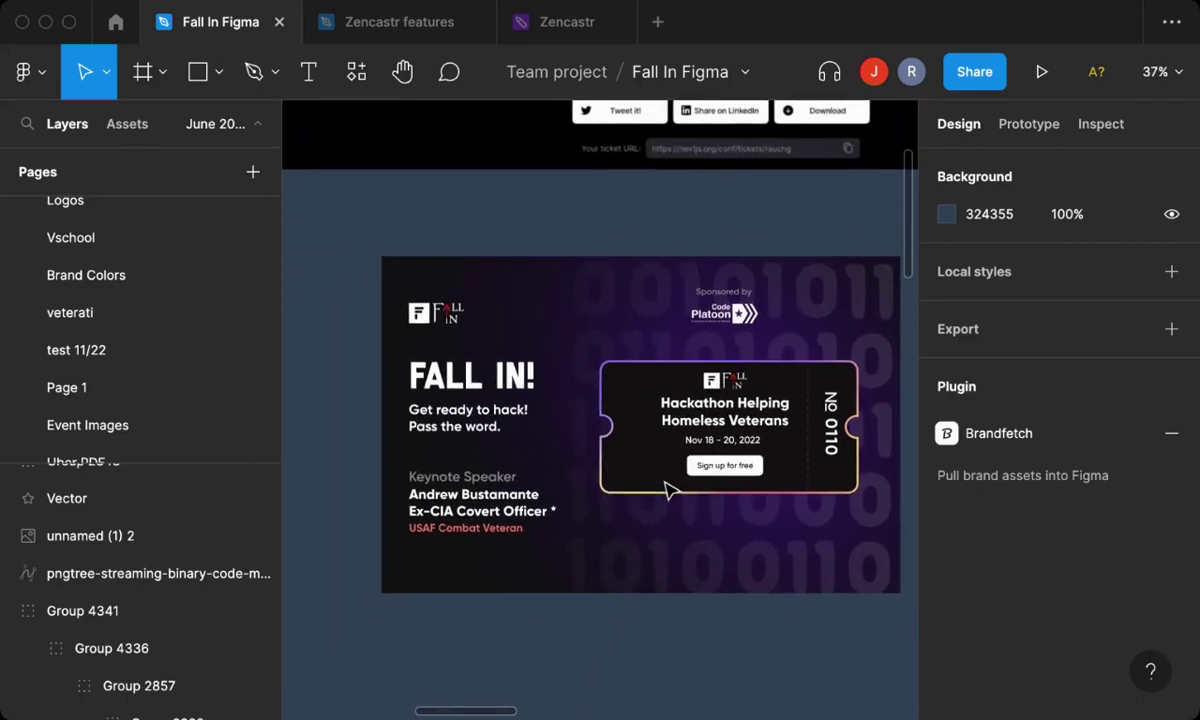
scroll(665, 482, "down", 1)
scroll(665, 482, "right", 1)
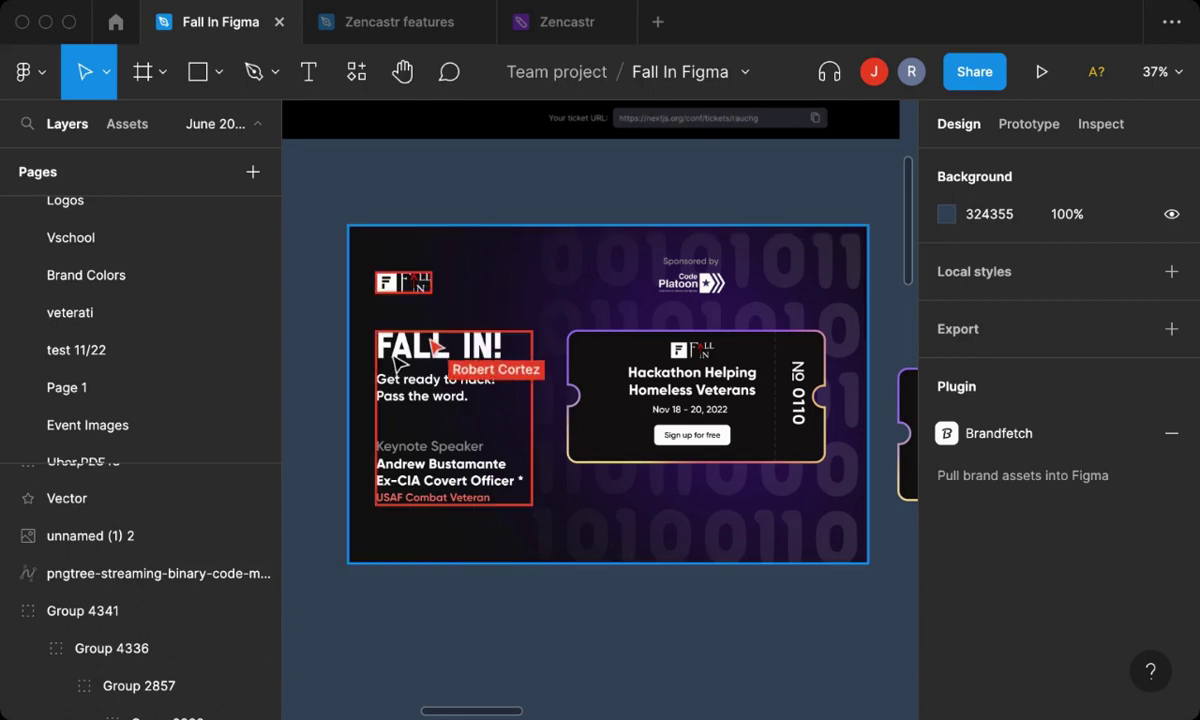
Zoom out to 23%, then follow the collaborator's view using their top-bar avatar.
scroll(383, 322, "down", 2)
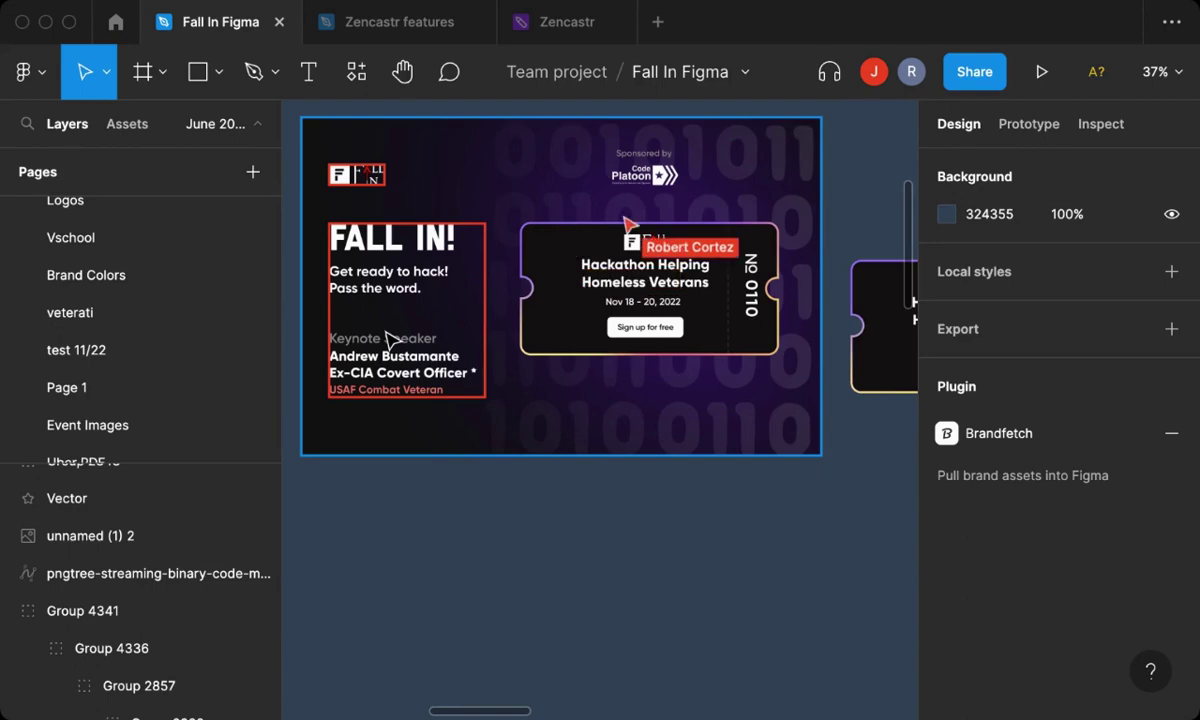
scroll(390, 340, "up", 4)
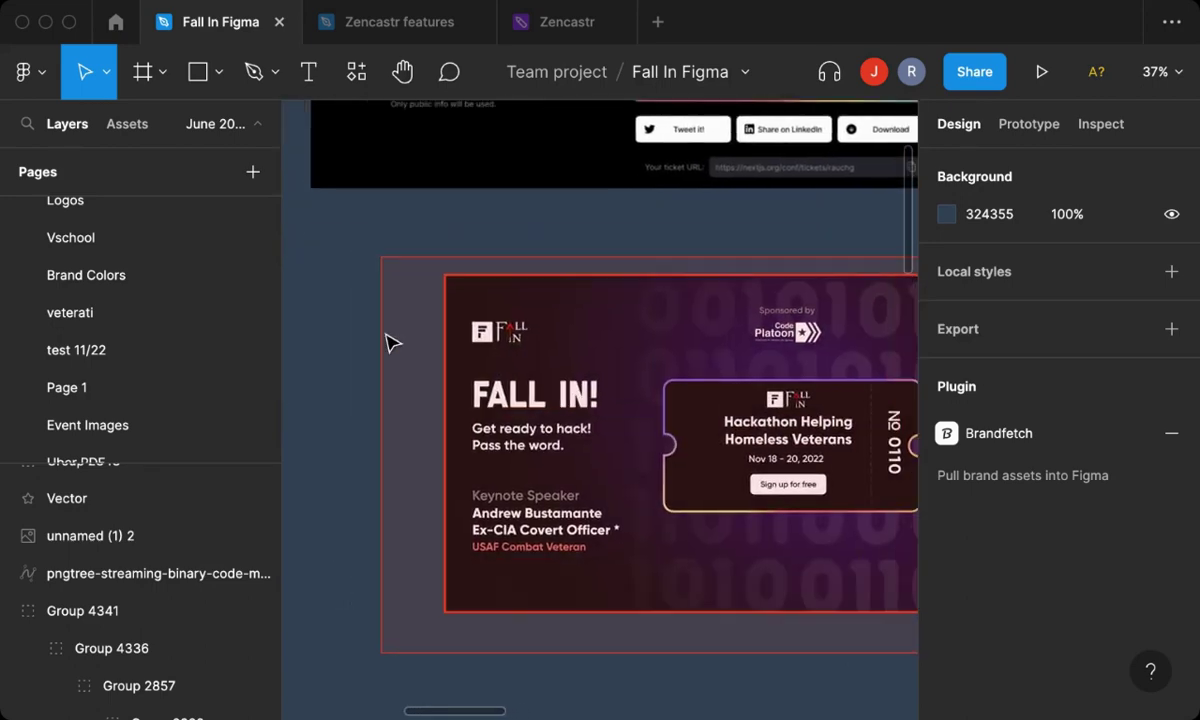
scroll(465, 400, "down", 3)
scroll(495, 398, "down", 1)
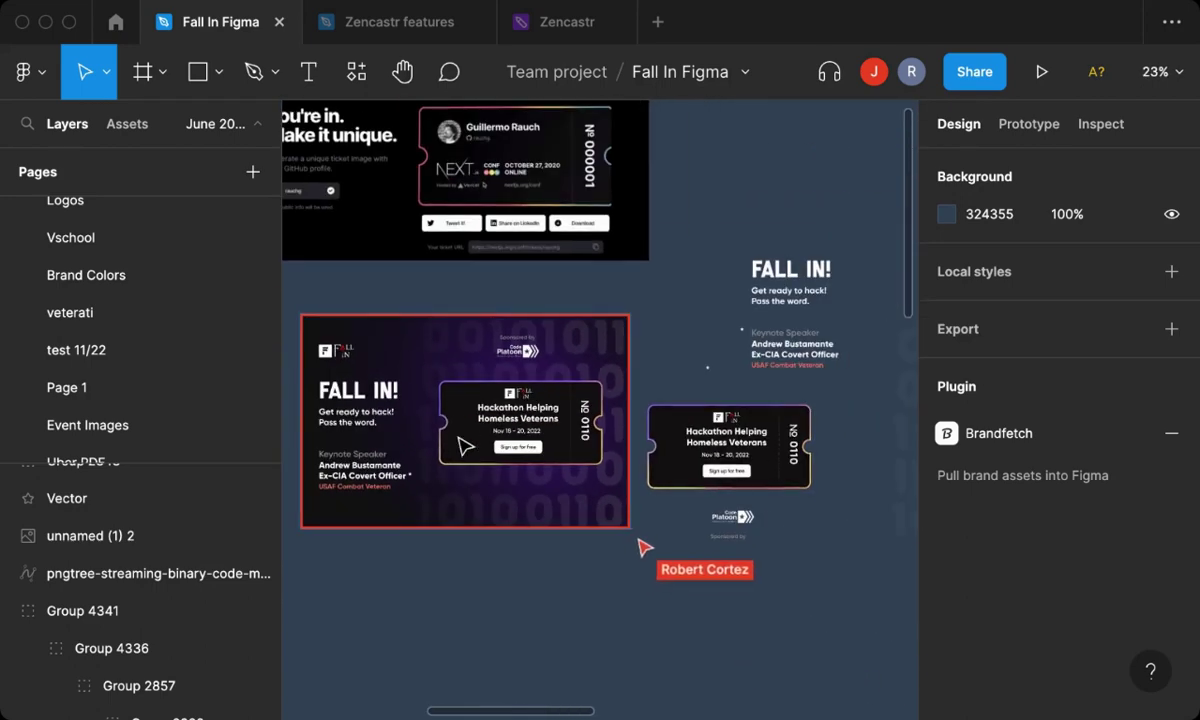
scroll(470, 585, "right", 5)
scroll(470, 585, "down", 3)
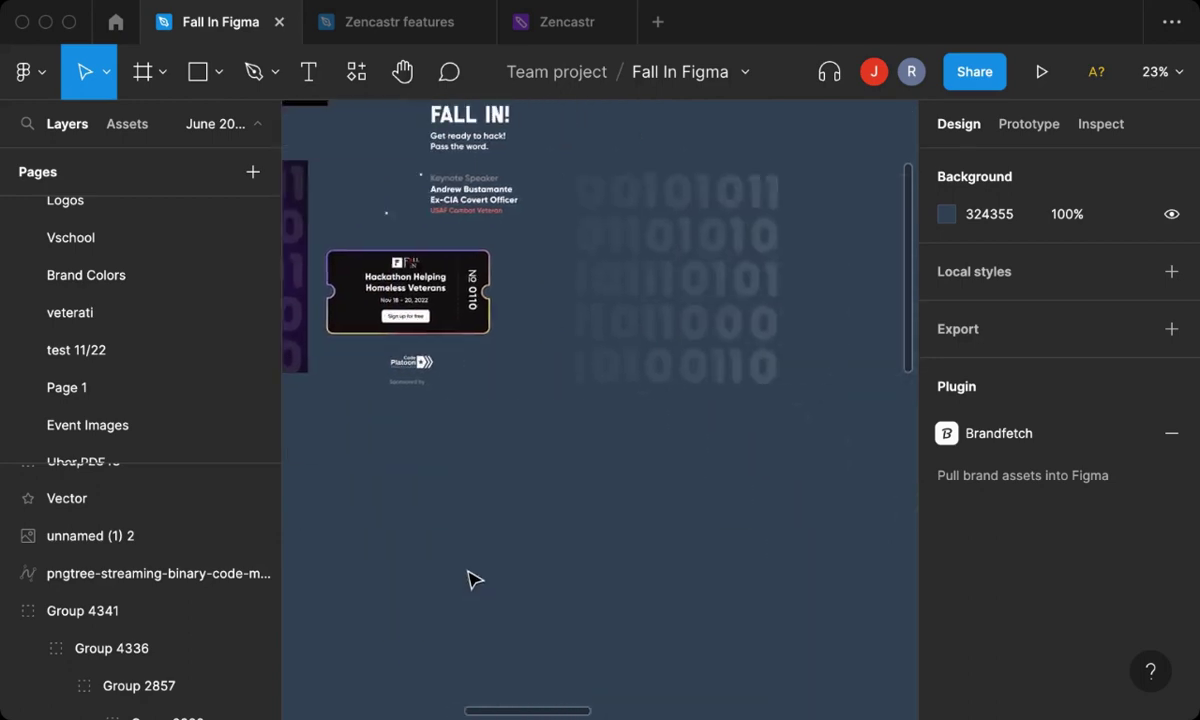
scroll(470, 580, "right", 5)
scroll(470, 580, "up", 2)
scroll(475, 572, "right", 1)
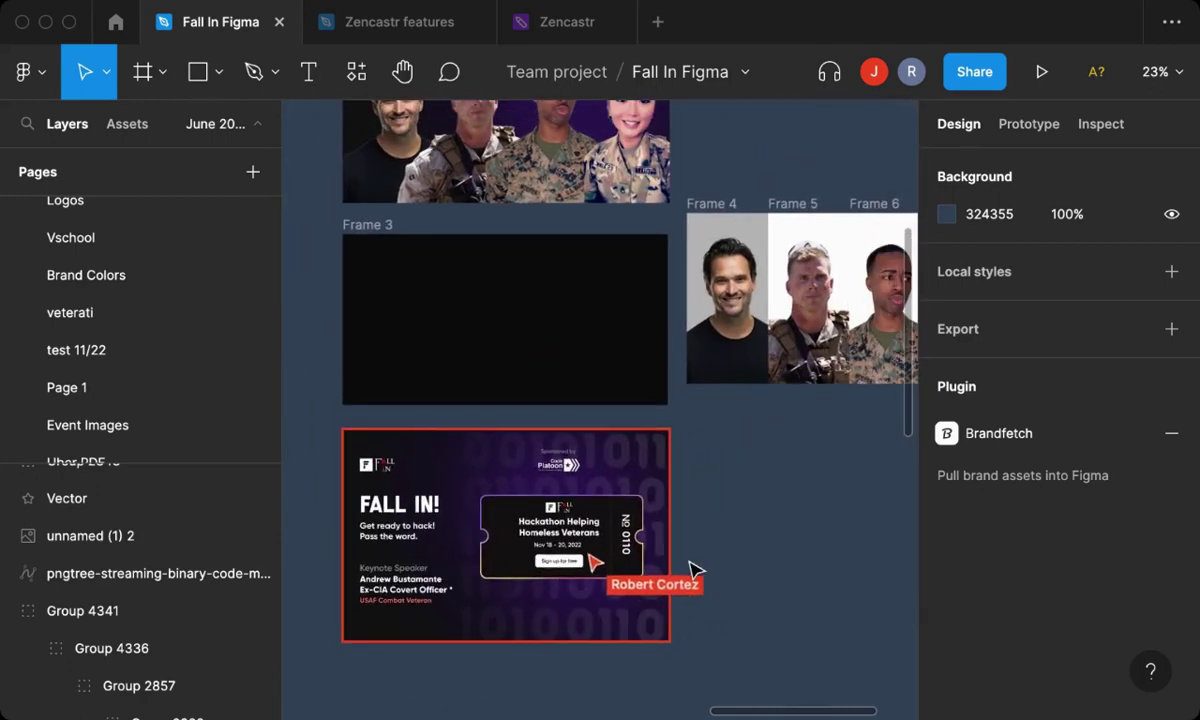
left_click(910, 72)
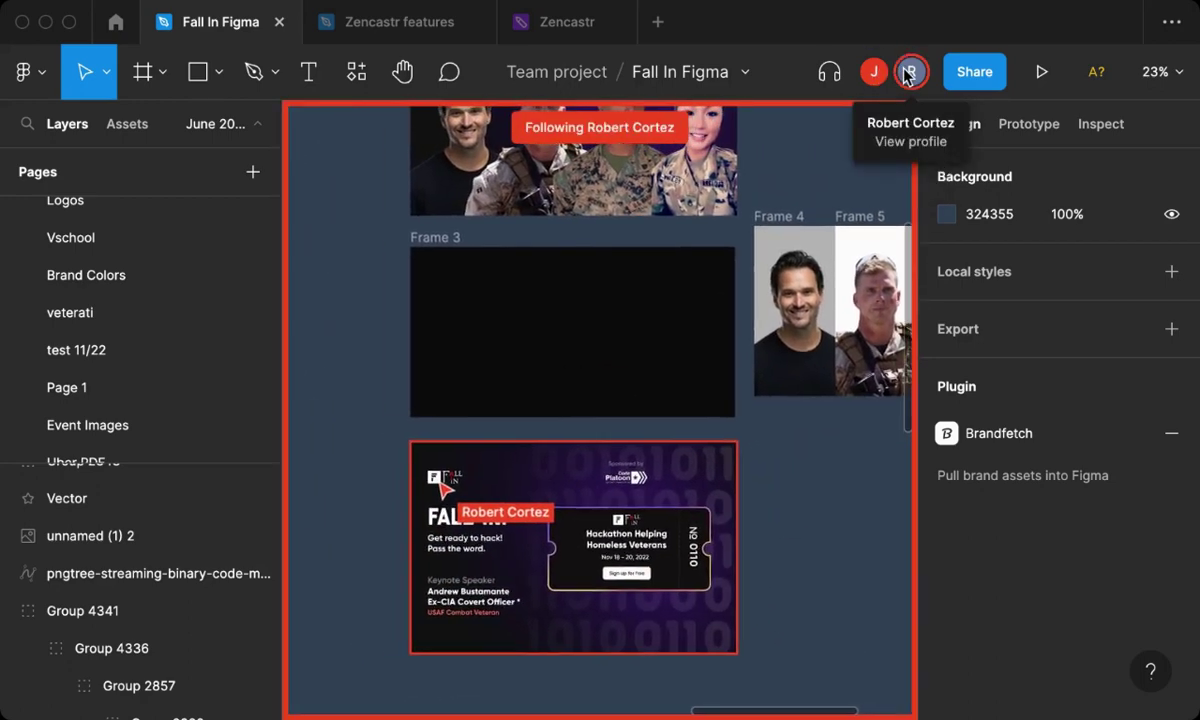
Hide the interface while the Fall In logo lands in Frame 3's top-left, then restore it.
key("ctrl+backslash")
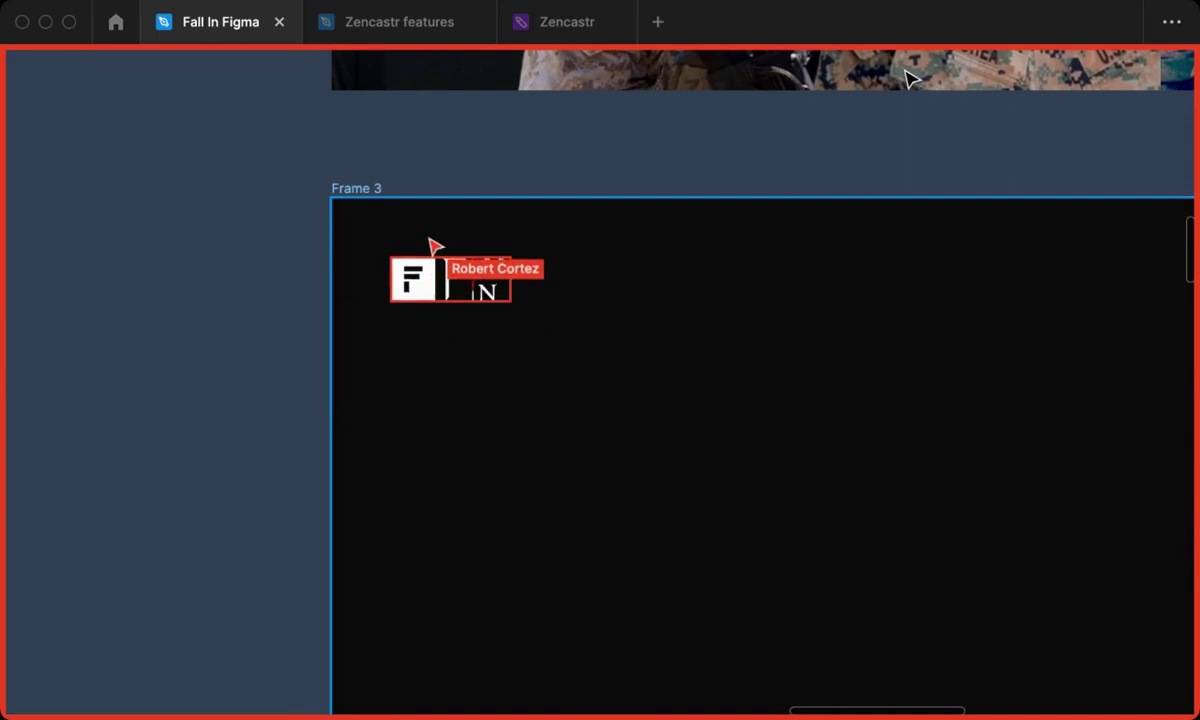
key("ctrl+backslash")
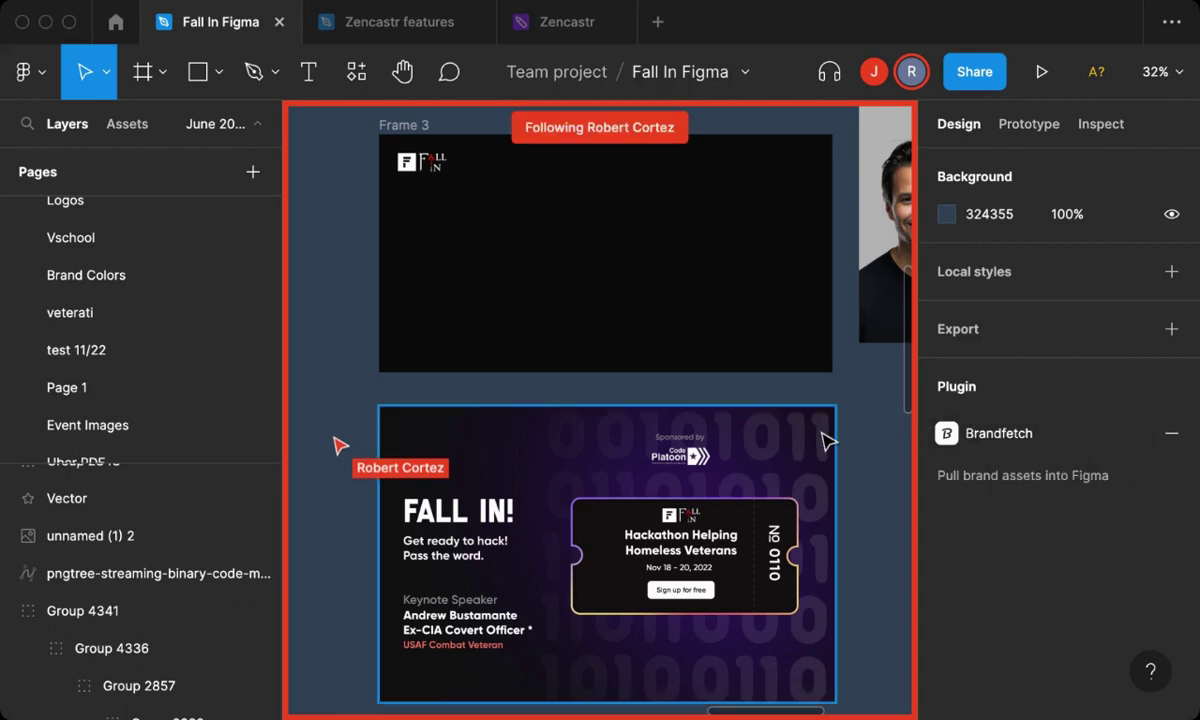
Leave follow mode and zoom out to 21% to show Frames 3–7 and the banners.
scroll(828, 441, "down", 2)
scroll(855, 466, "down", 1)
scroll(855, 466, "down", 3)
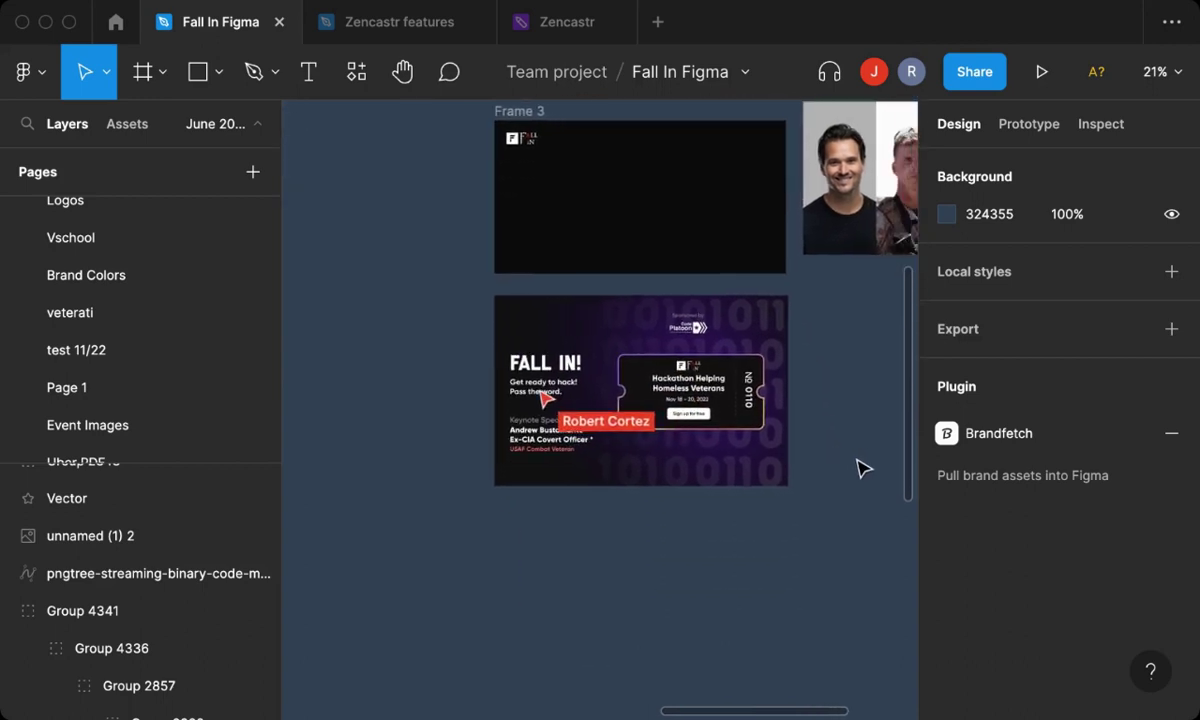
scroll(855, 466, "right", 5)
scroll(864, 468, "up", 3)
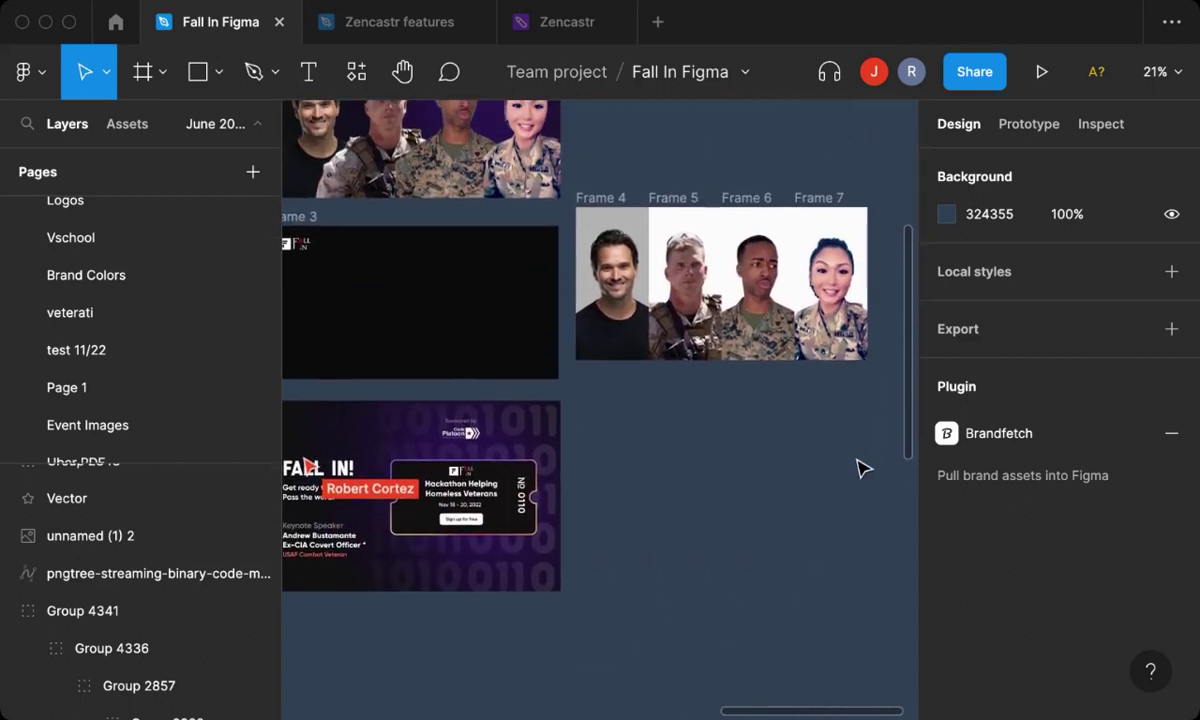
scroll(864, 468, "left", 3)
scroll(864, 468, "left", 2)
scroll(864, 468, "left", 3)
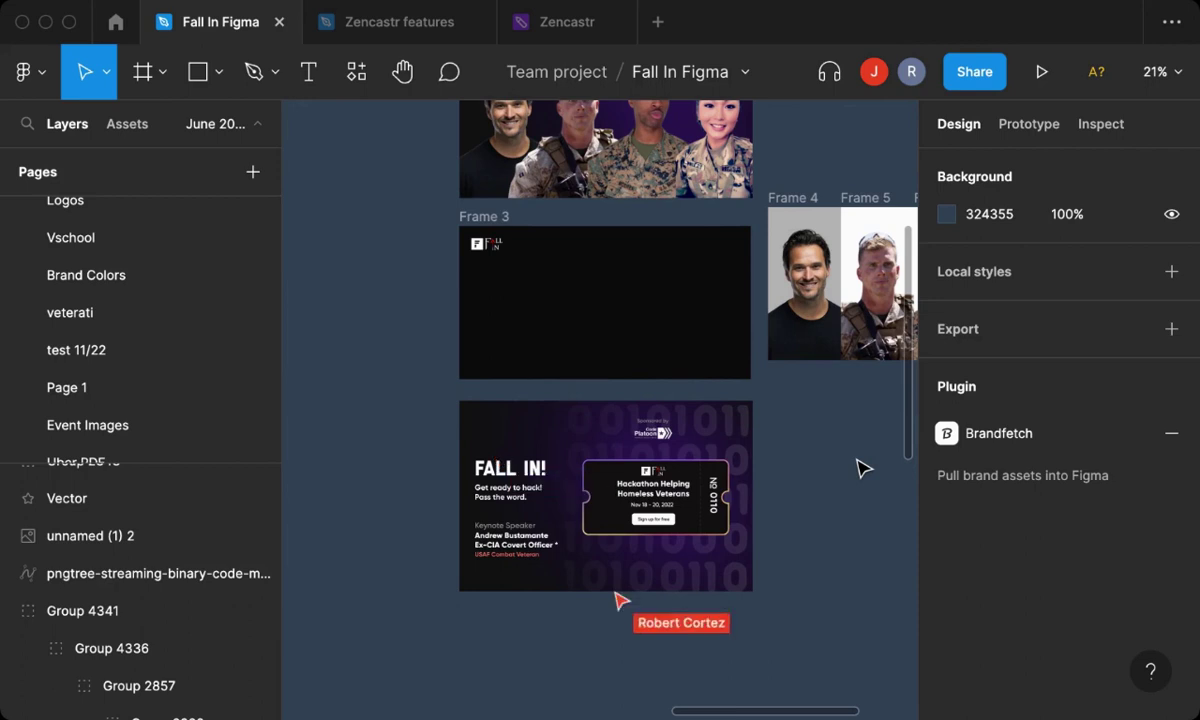
scroll(864, 468, "down", 2)
scroll(864, 468, "left", 1)
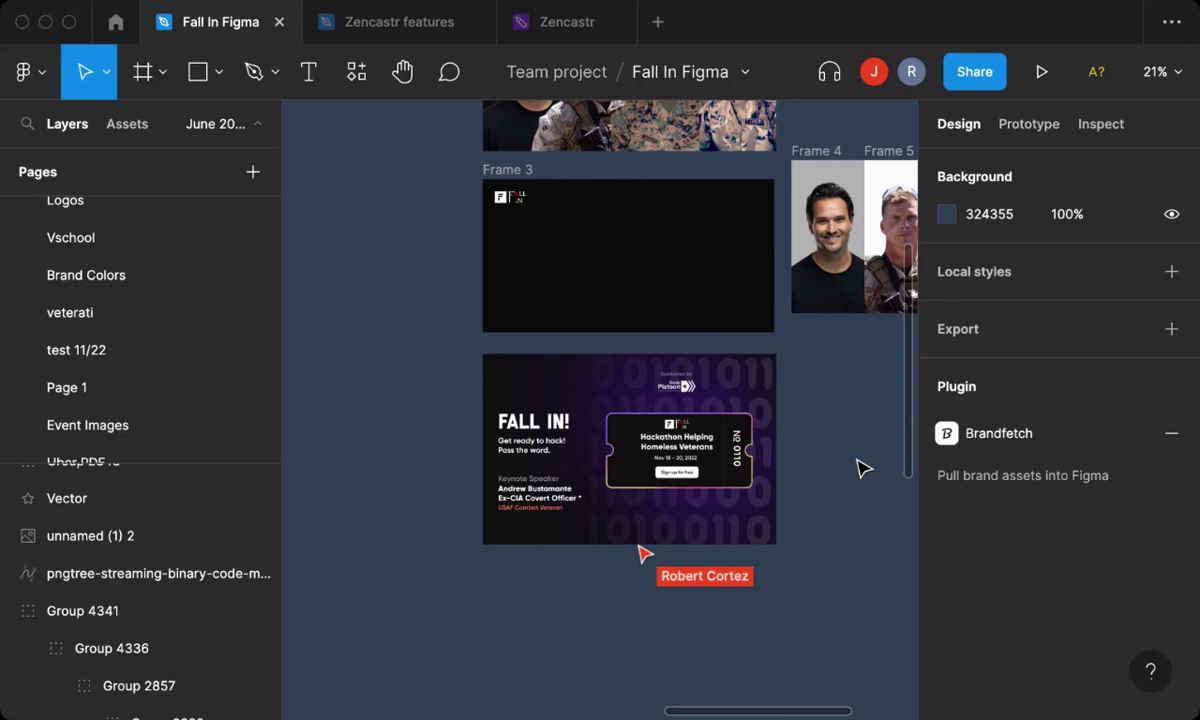
scroll(860, 466, "up", 2)
scroll(860, 466, "right", 2)
scroll(860, 466, "right", 2)
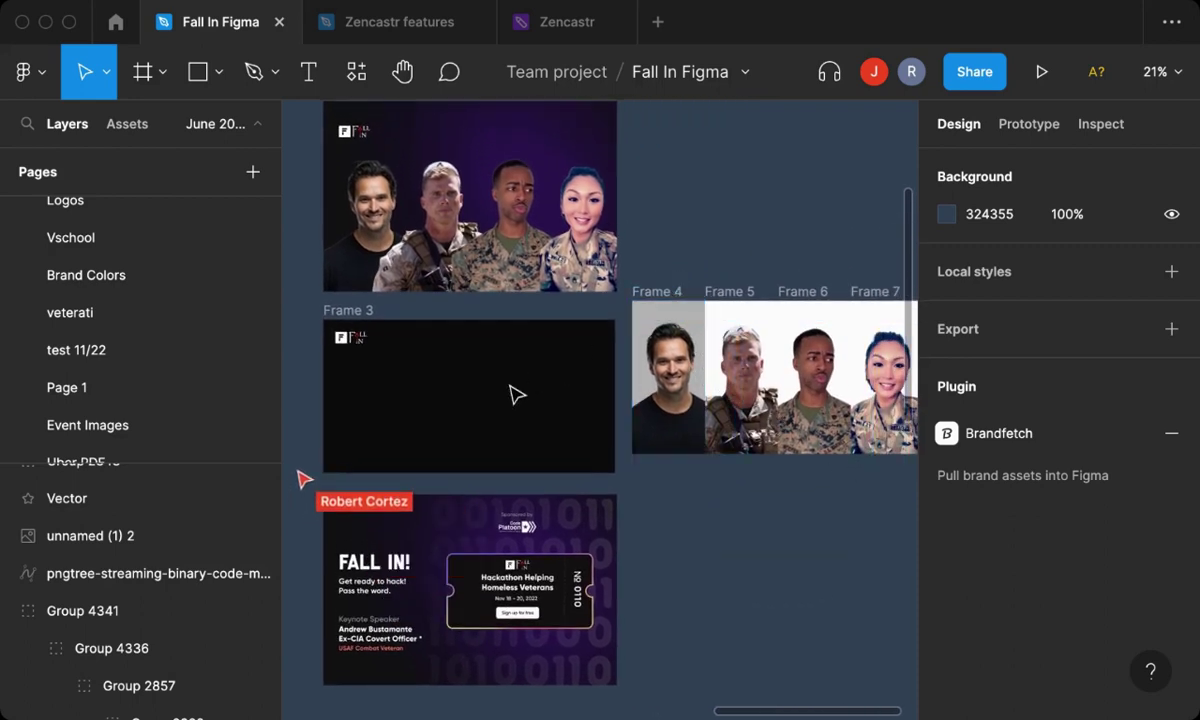
scroll(516, 394, "up", 1)
scroll(516, 394, "up", 1)
scroll(516, 394, "up", 2)
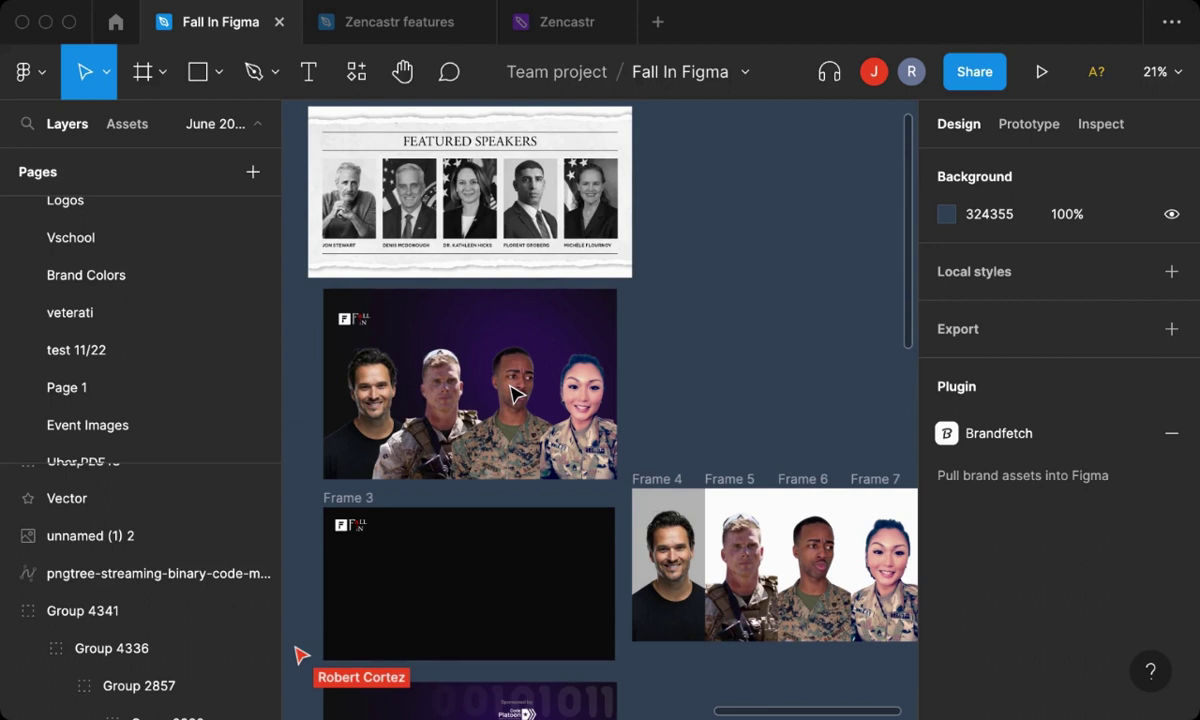
scroll(516, 394, "down", 2)
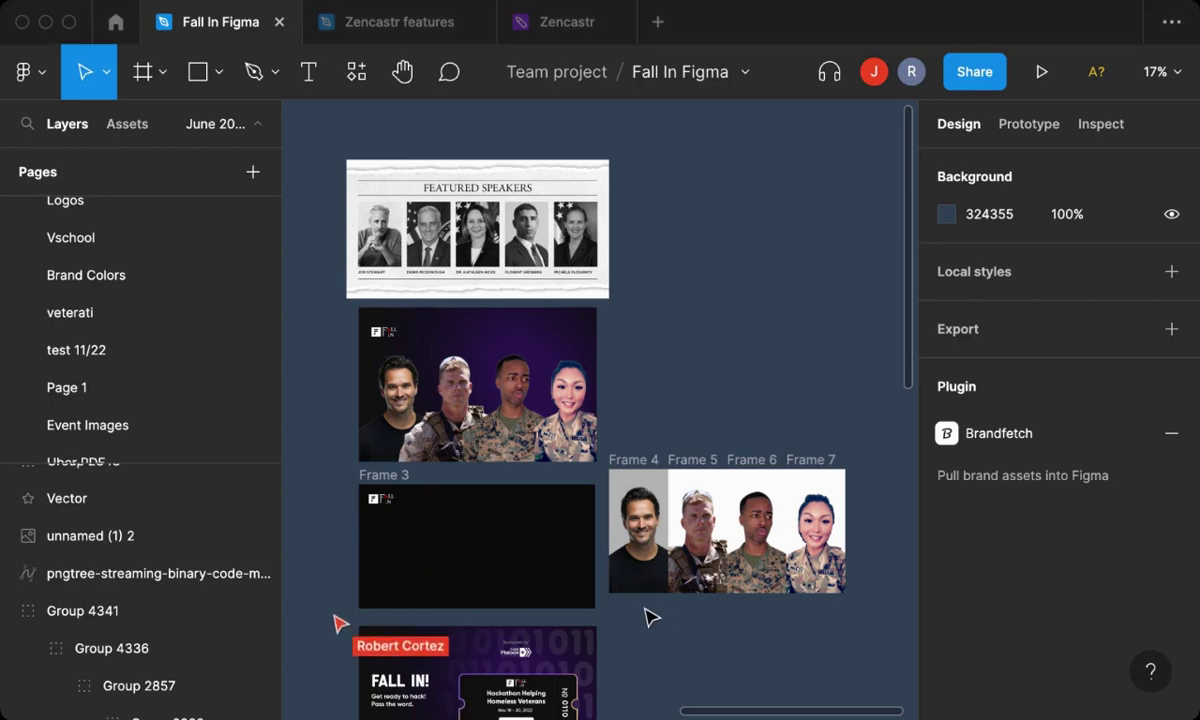
scroll(643, 616, "down", 3)
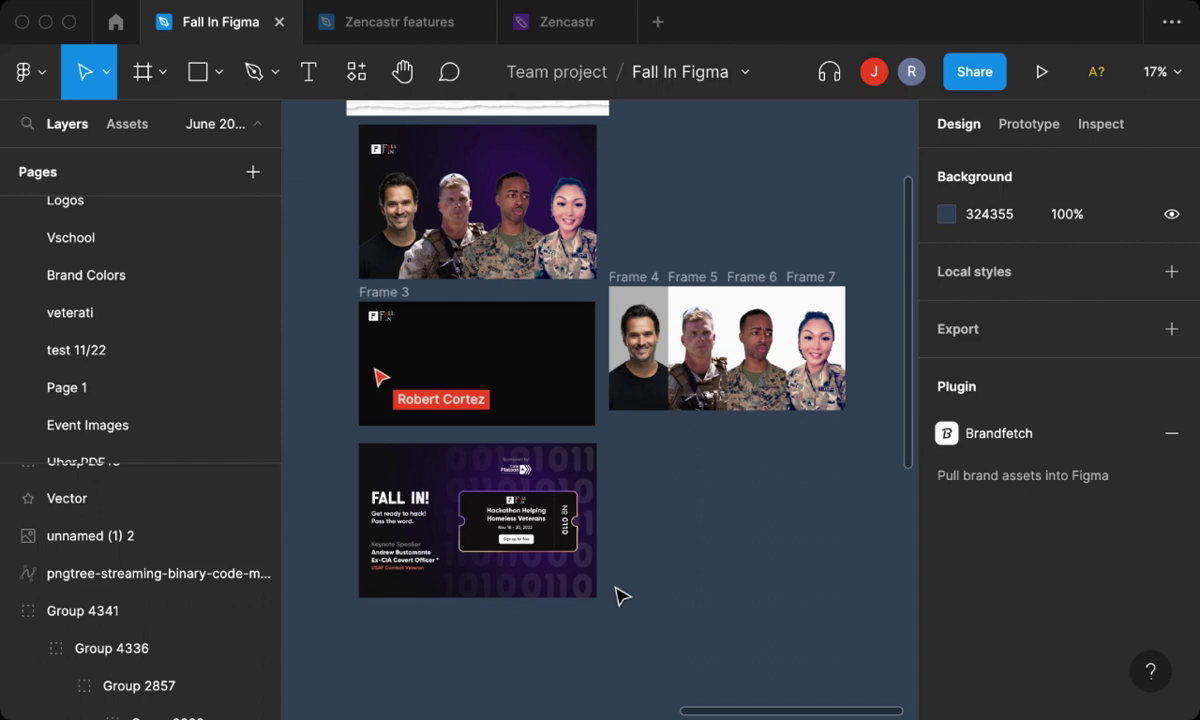
scroll(622, 596, "up", 3)
scroll(622, 596, "up", 1)
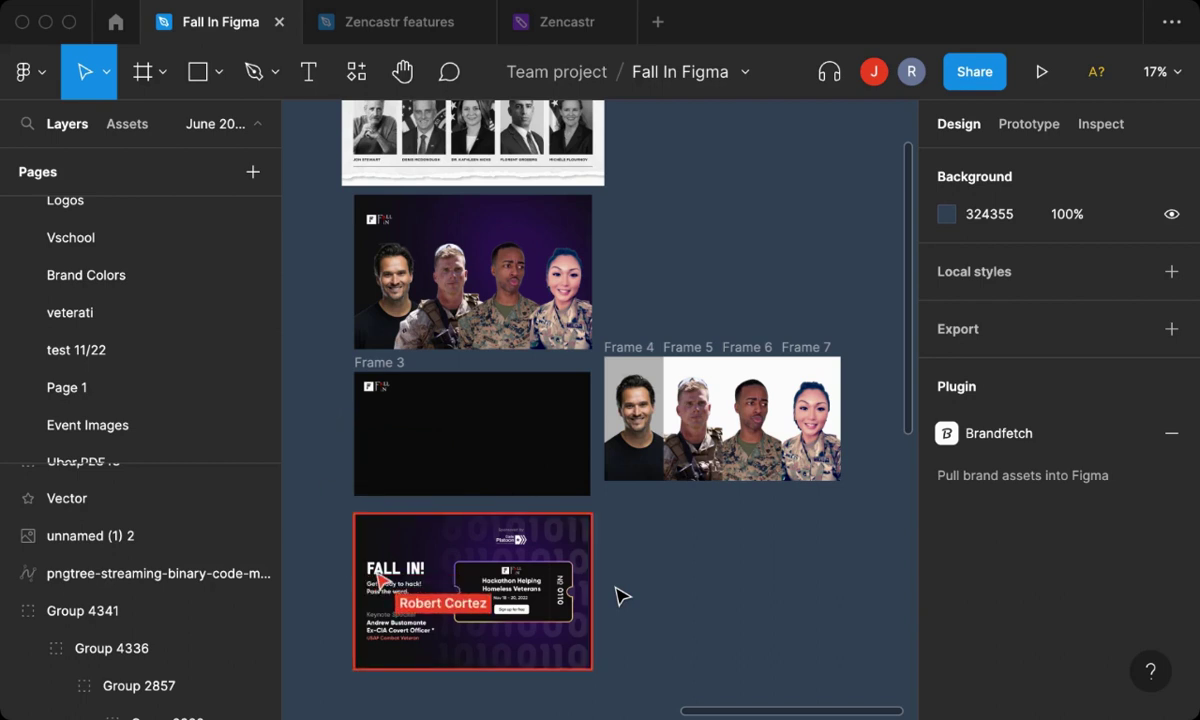
Check the sizes of the Featured Speakers image and the veteran portraits group.
scroll(622, 596, "up", 2)
scroll(622, 596, "up", 2)
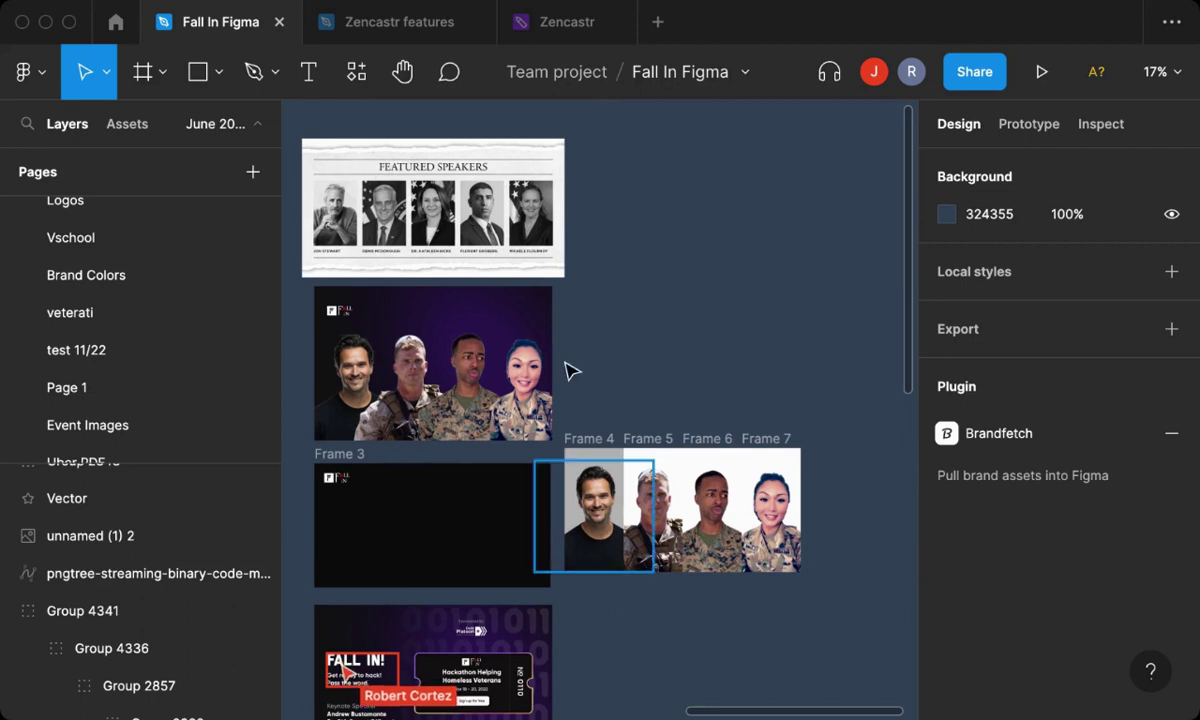
left_click(510, 158)
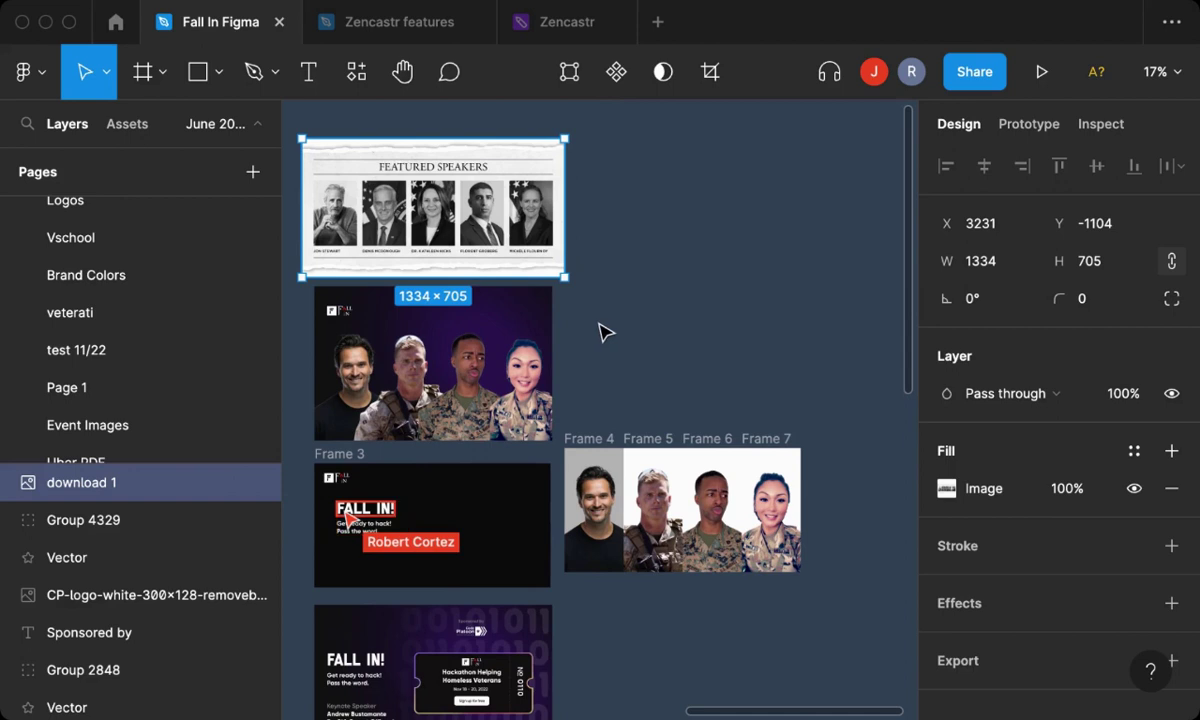
left_click(520, 325)
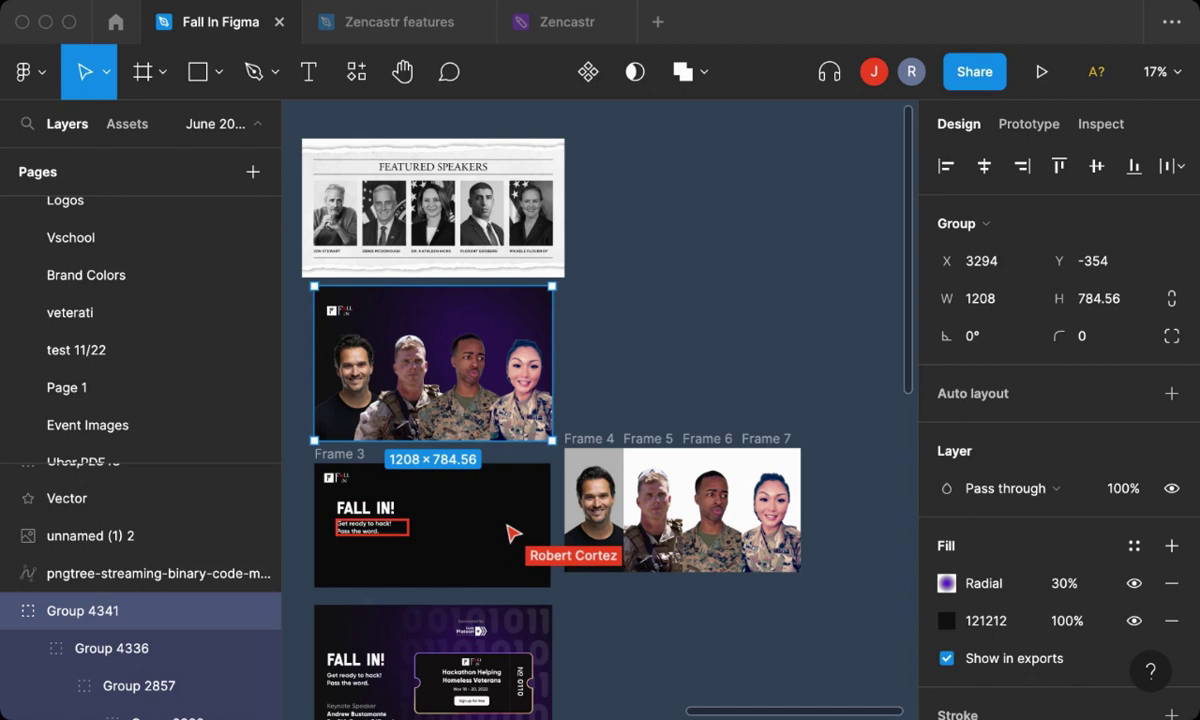
scroll(521, 385, "down", 5)
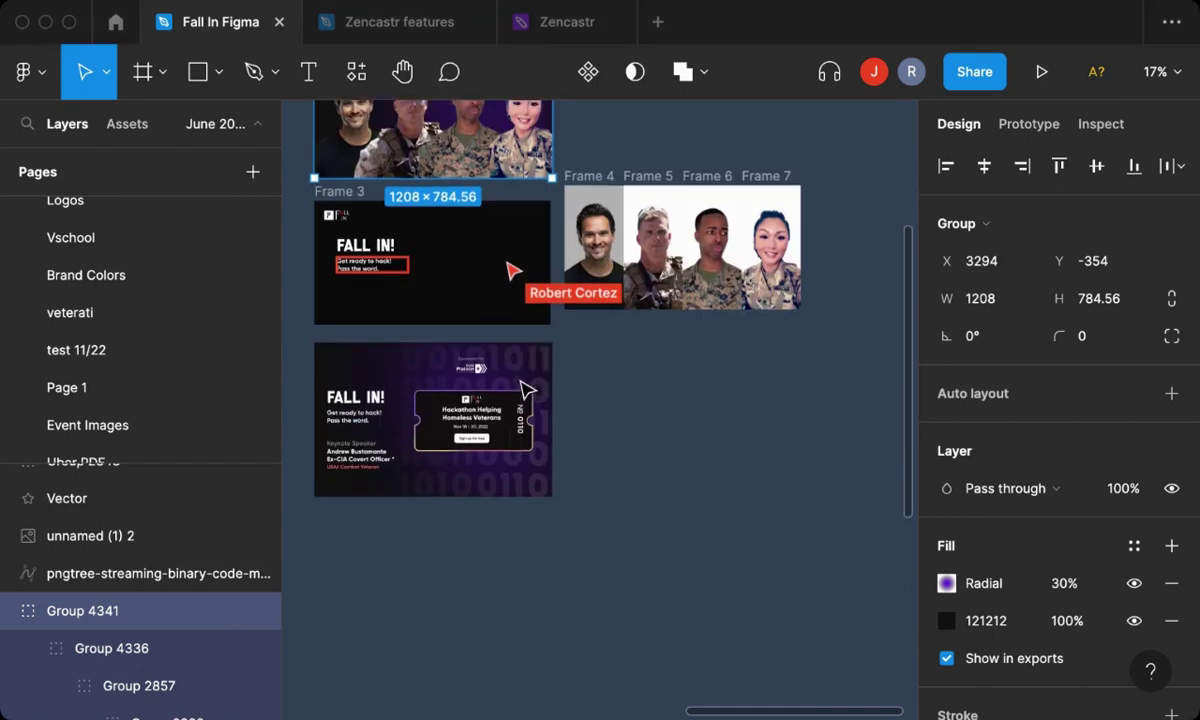
key("Escape")
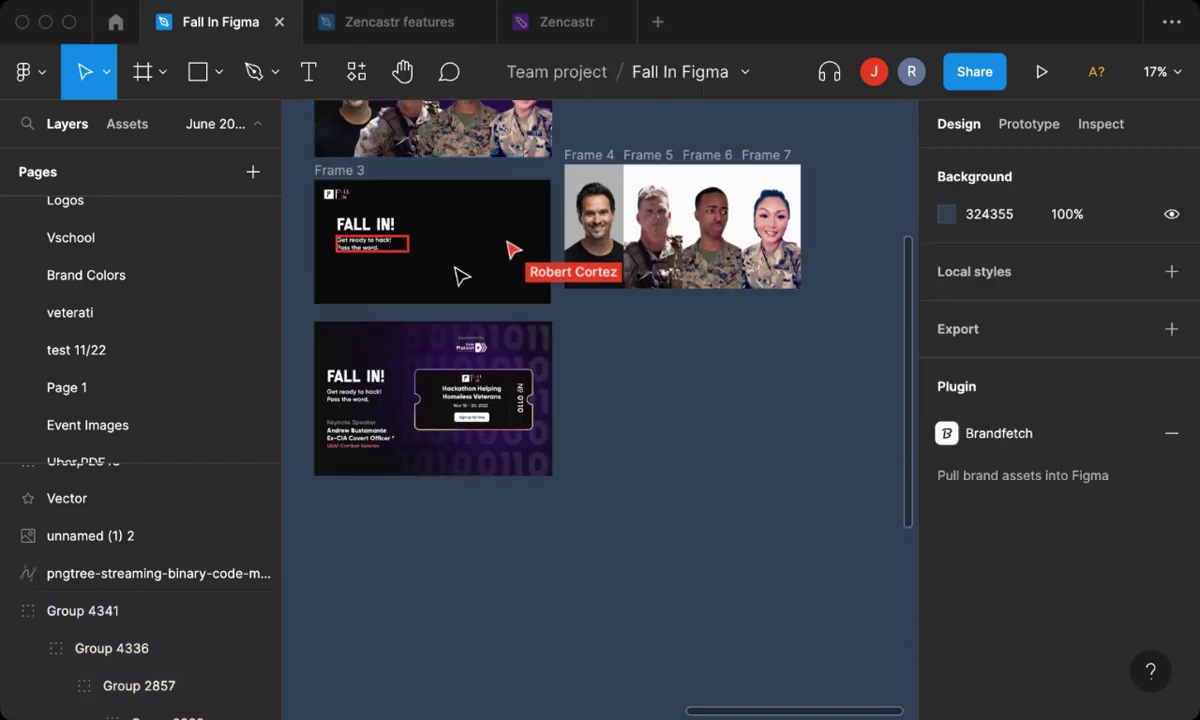
Check Frame 3's size, then zoom to 44% on Frame 3.
left_click(344, 173)
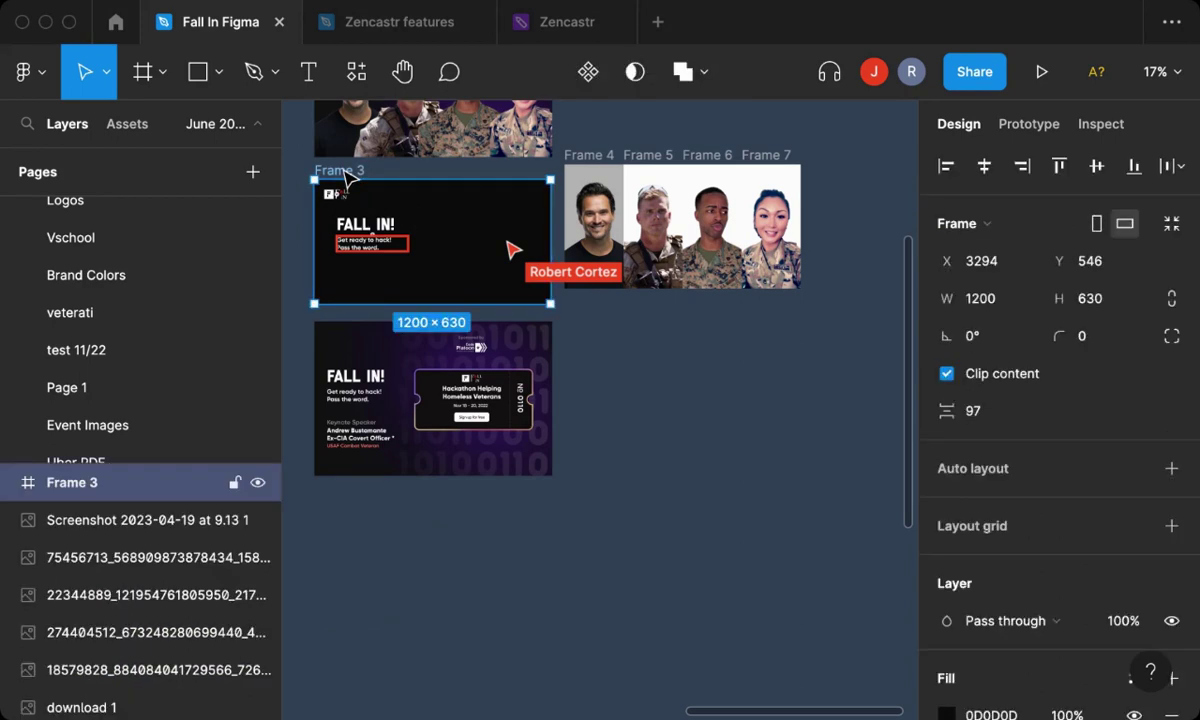
left_click(678, 370)
scroll(677, 371, "up", 2)
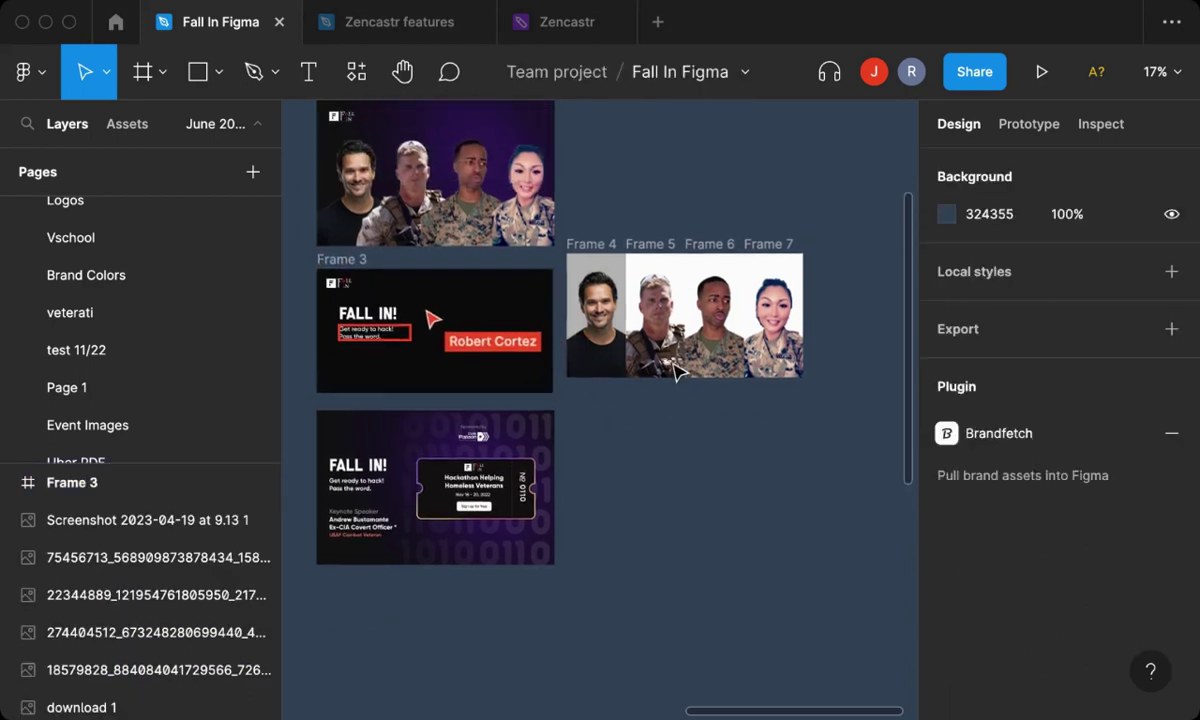
scroll(678, 372, "up", 2)
scroll(678, 372, "left", 1)
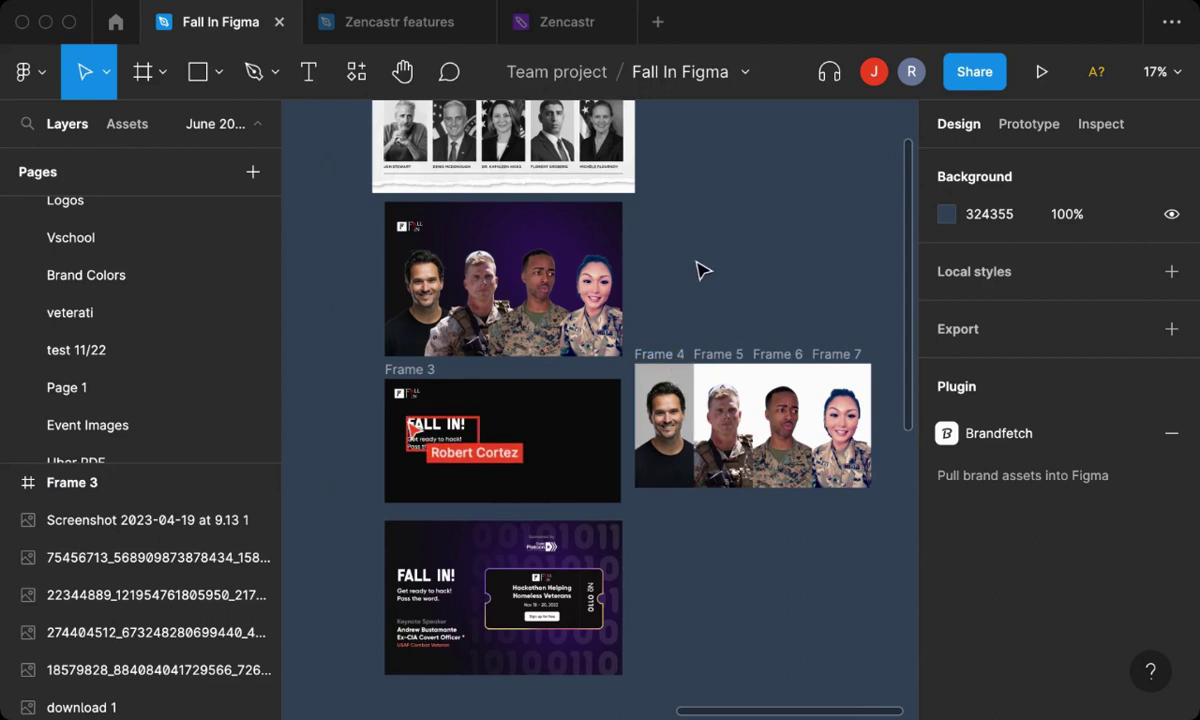
scroll(697, 310, "down", 3)
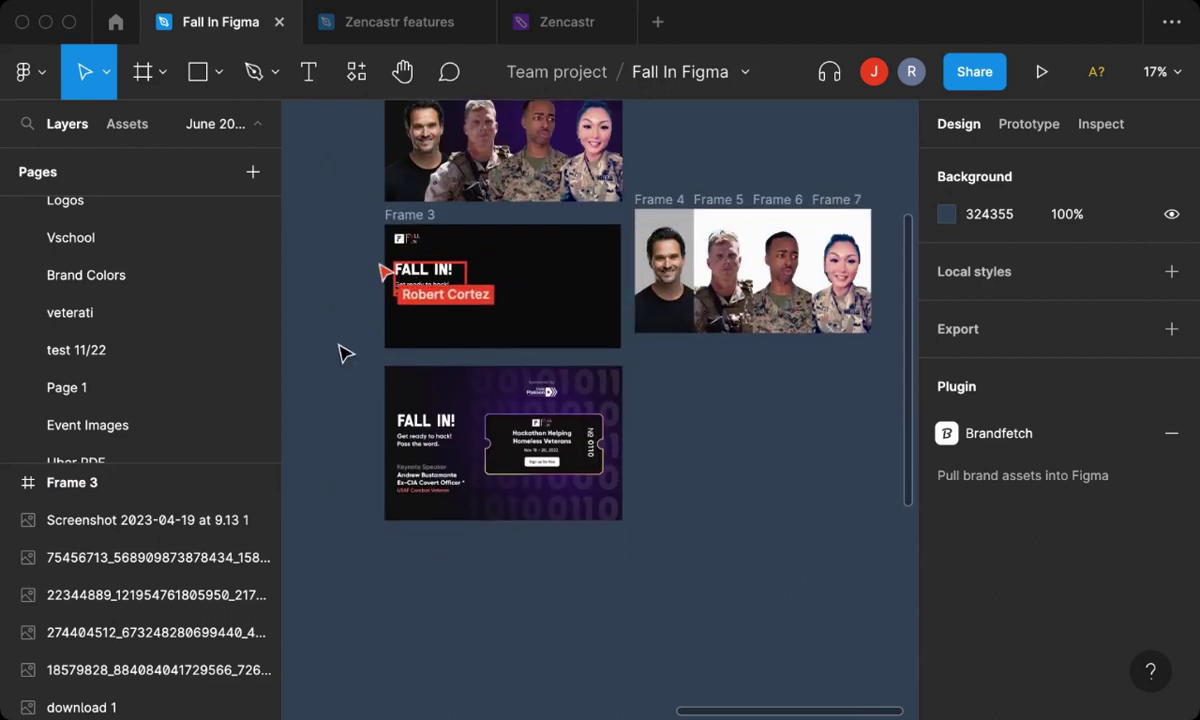
scroll(347, 350, "up", 5)
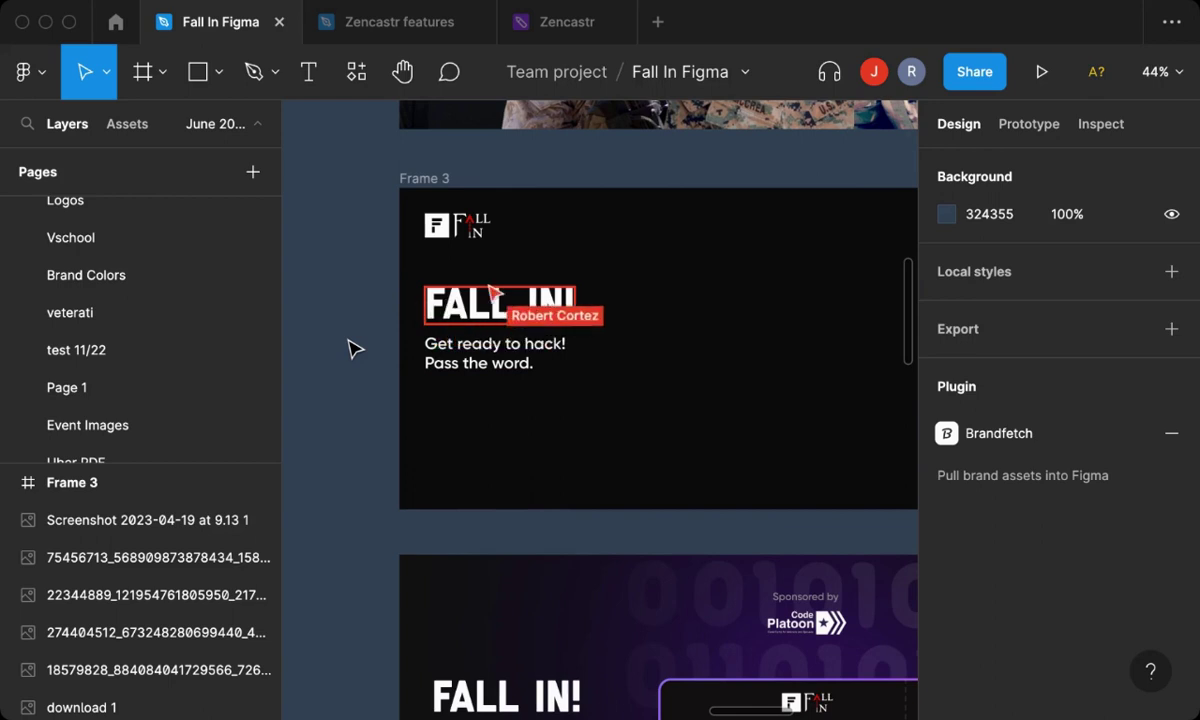
scroll(353, 348, "down", 3)
scroll(353, 348, "up", 2)
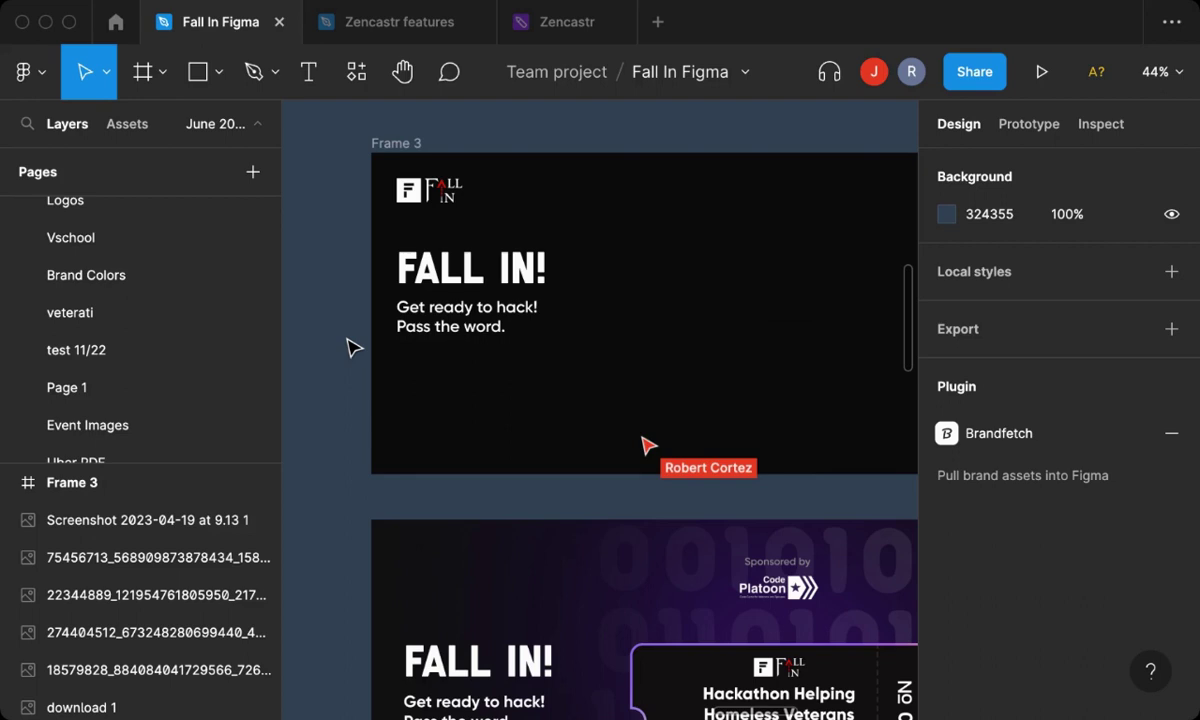
scroll(352, 347, "down", 1)
scroll(352, 347, "down", 3)
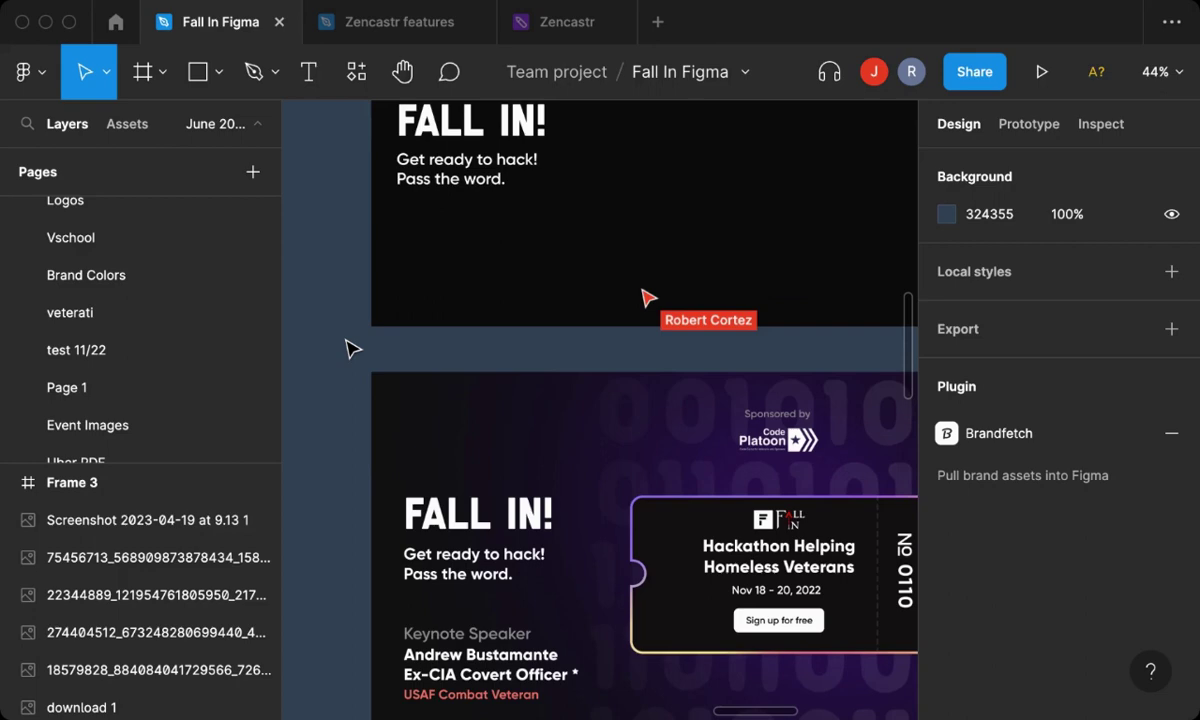
scroll(352, 347, "down", 3)
scroll(352, 347, "up", 2)
scroll(352, 347, "up", 3)
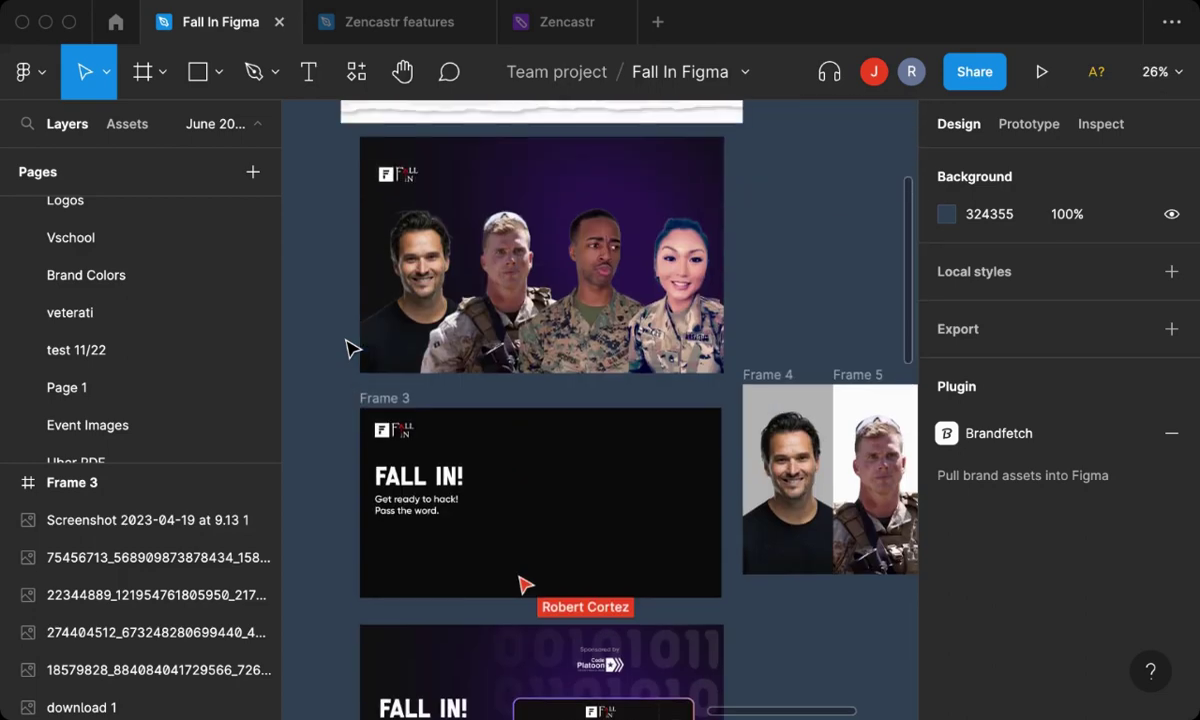
scroll(352, 347, "up", 5)
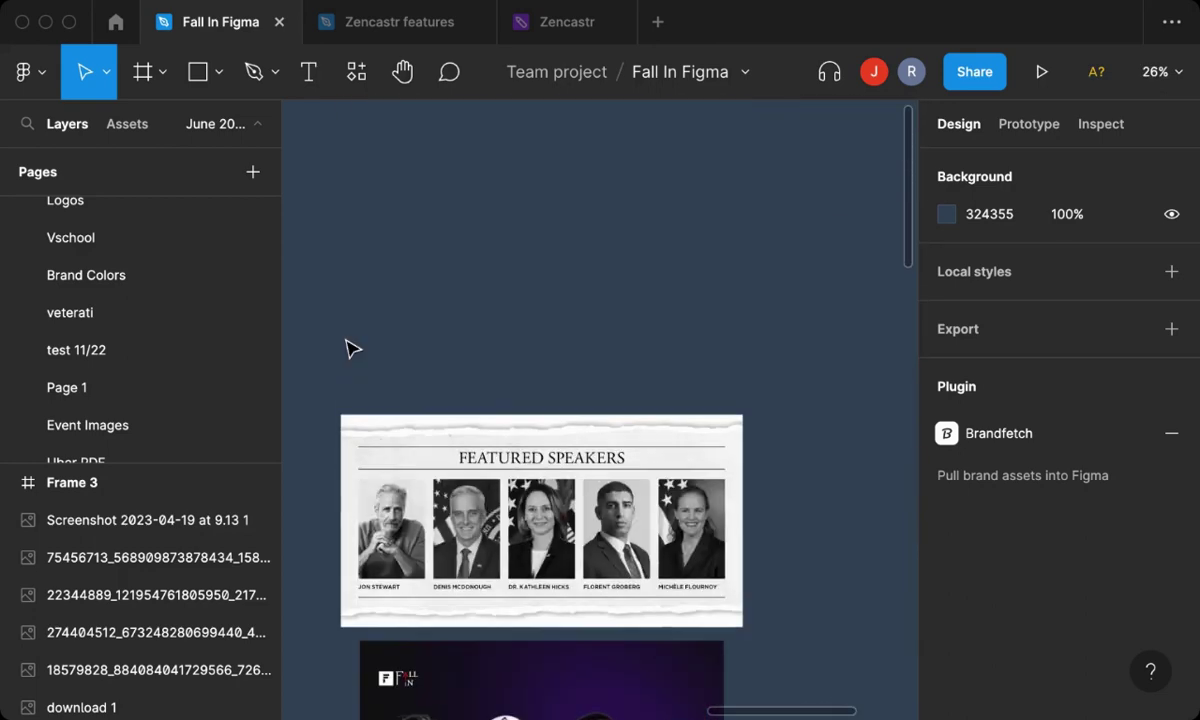
scroll(352, 347, "down", 5)
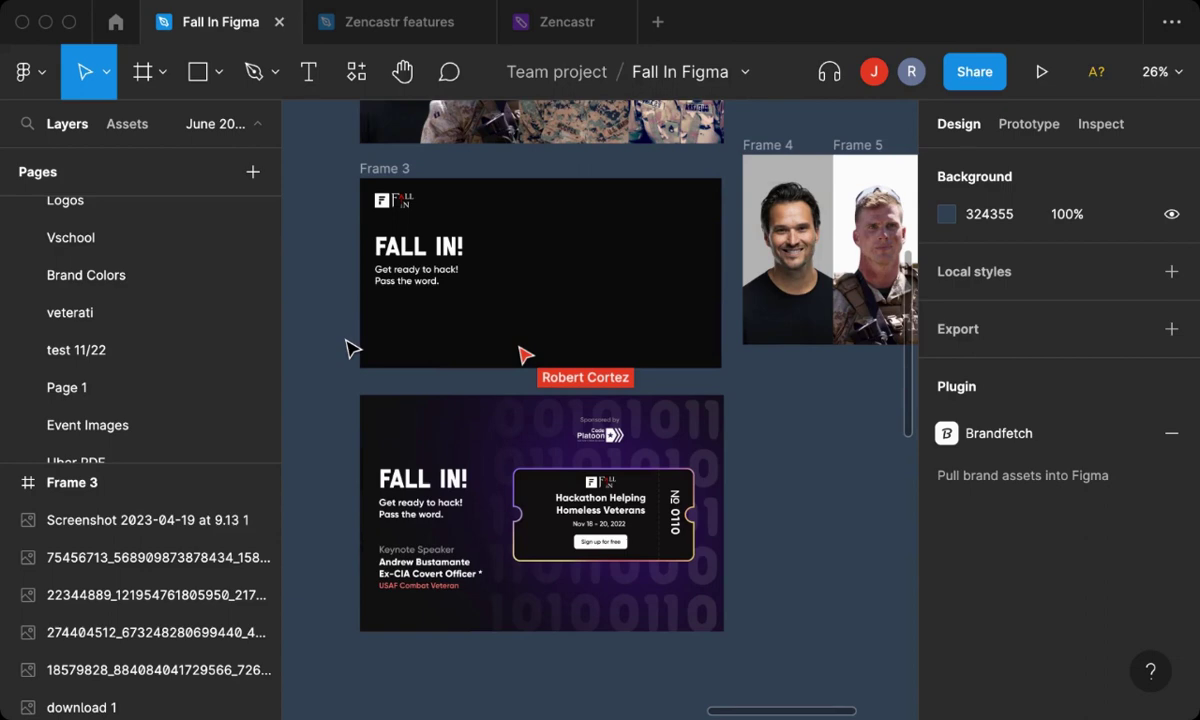
scroll(352, 347, "left", 3)
scroll(352, 347, "down", 3)
scroll(352, 347, "left", 3)
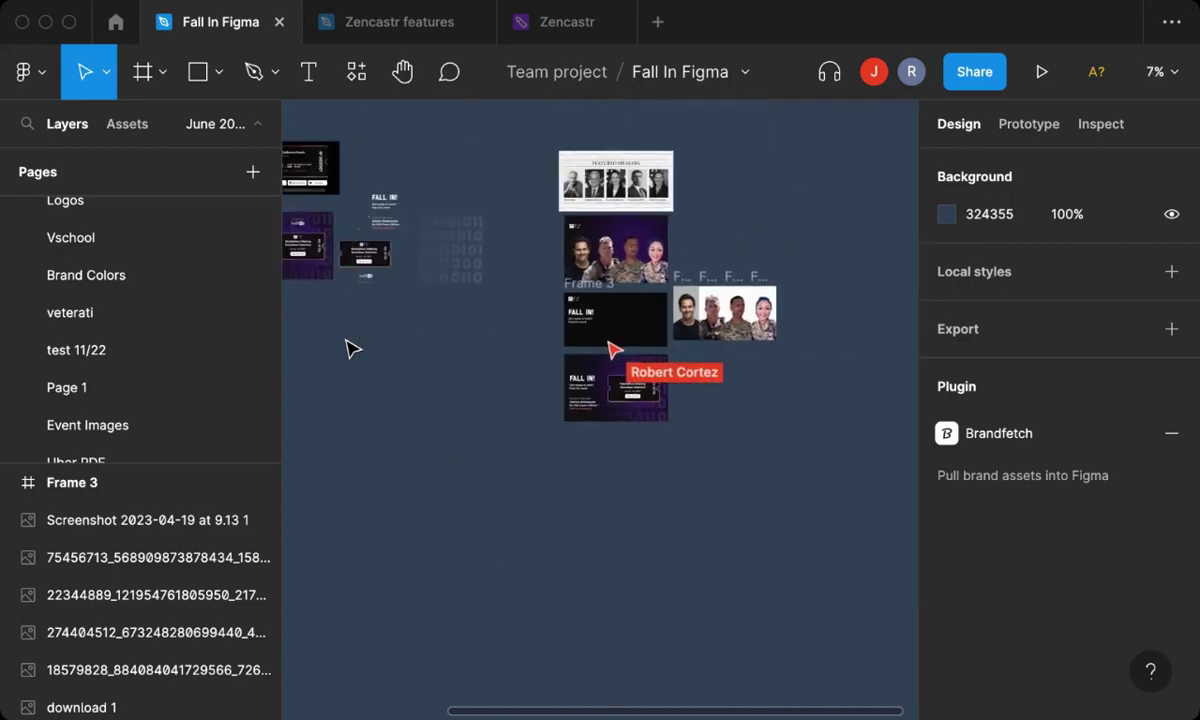
scroll(352, 347, "down", 2)
scroll(352, 347, "down", 3)
scroll(352, 347, "up", 3)
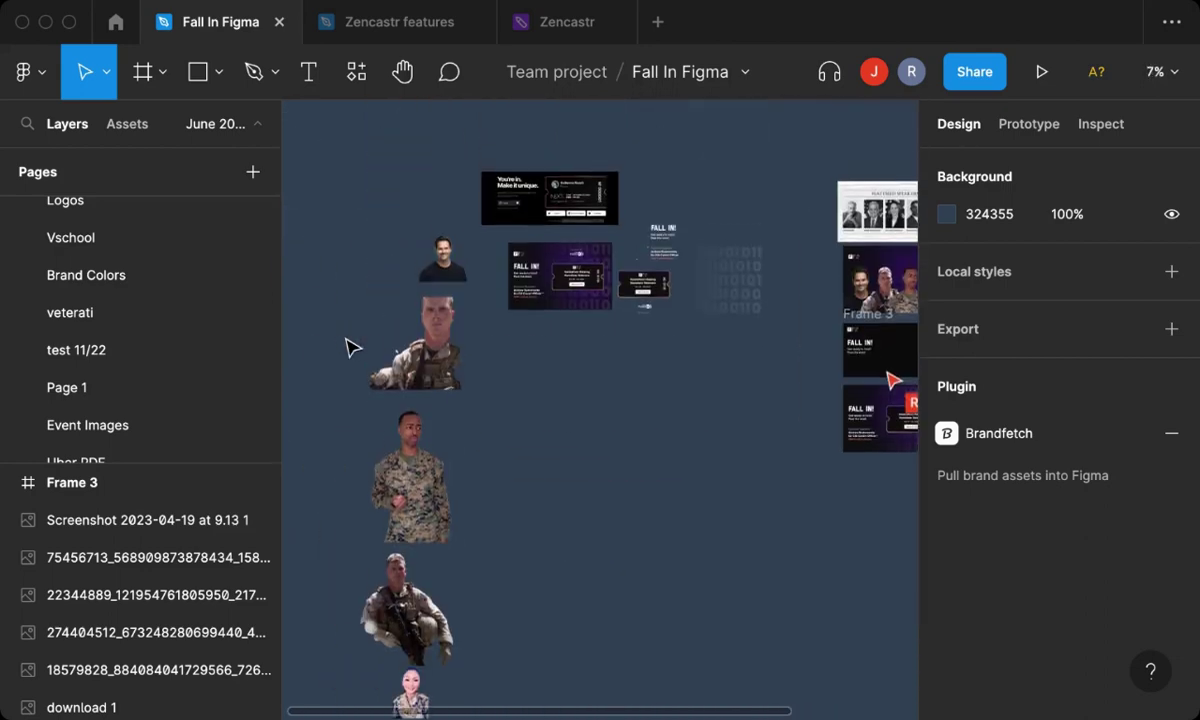
scroll(352, 347, "right", 5)
scroll(352, 347, "right", 3)
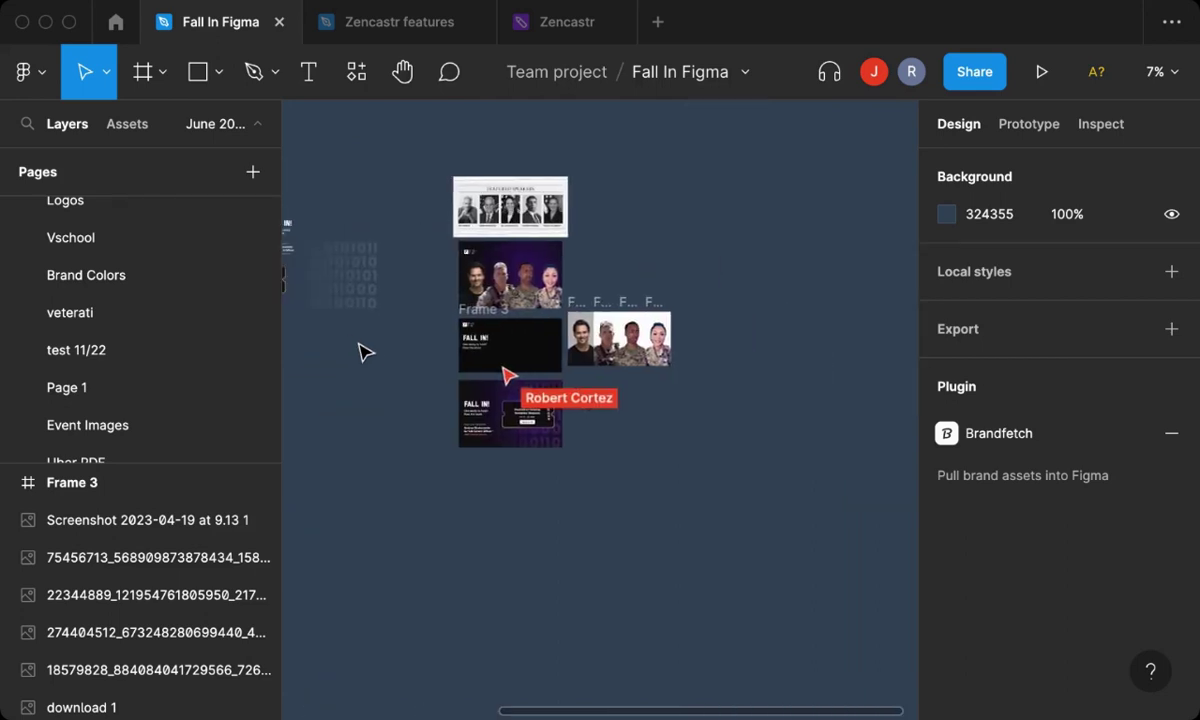
scroll(418, 372, "up", 3)
scroll(418, 372, "right", 2)
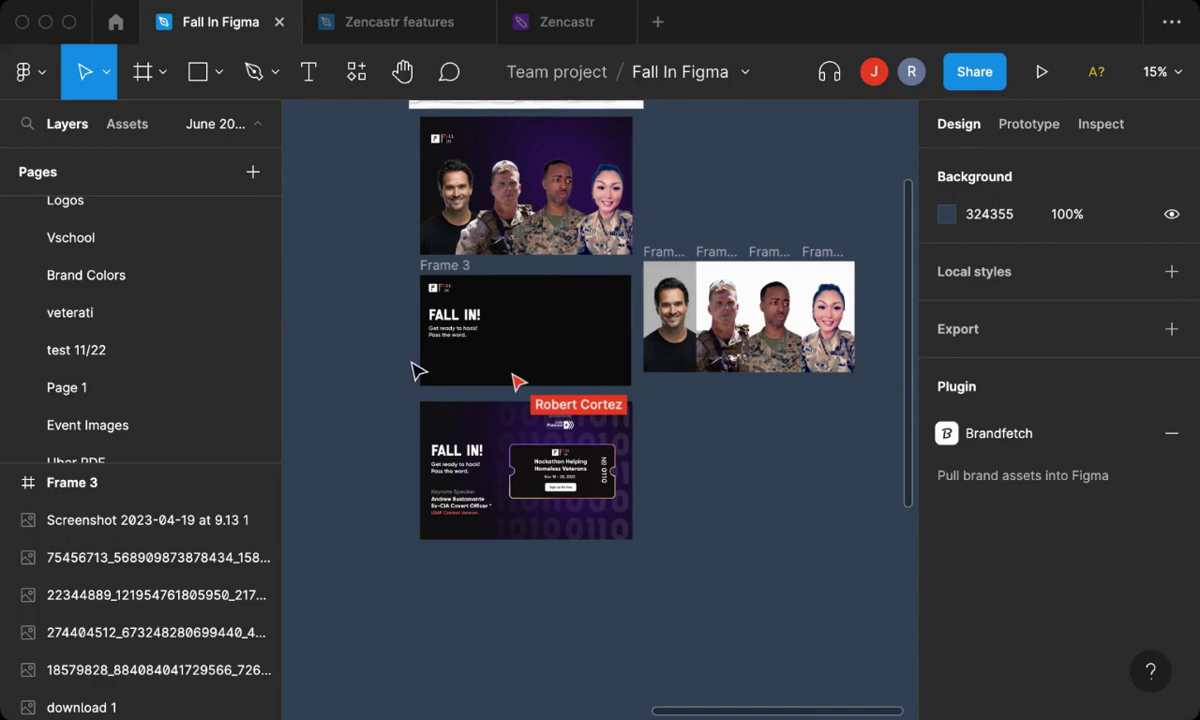
scroll(418, 372, "down", 4)
scroll(418, 372, "up", 3)
scroll(418, 372, "up", 3)
scroll(418, 372, "up", 3)
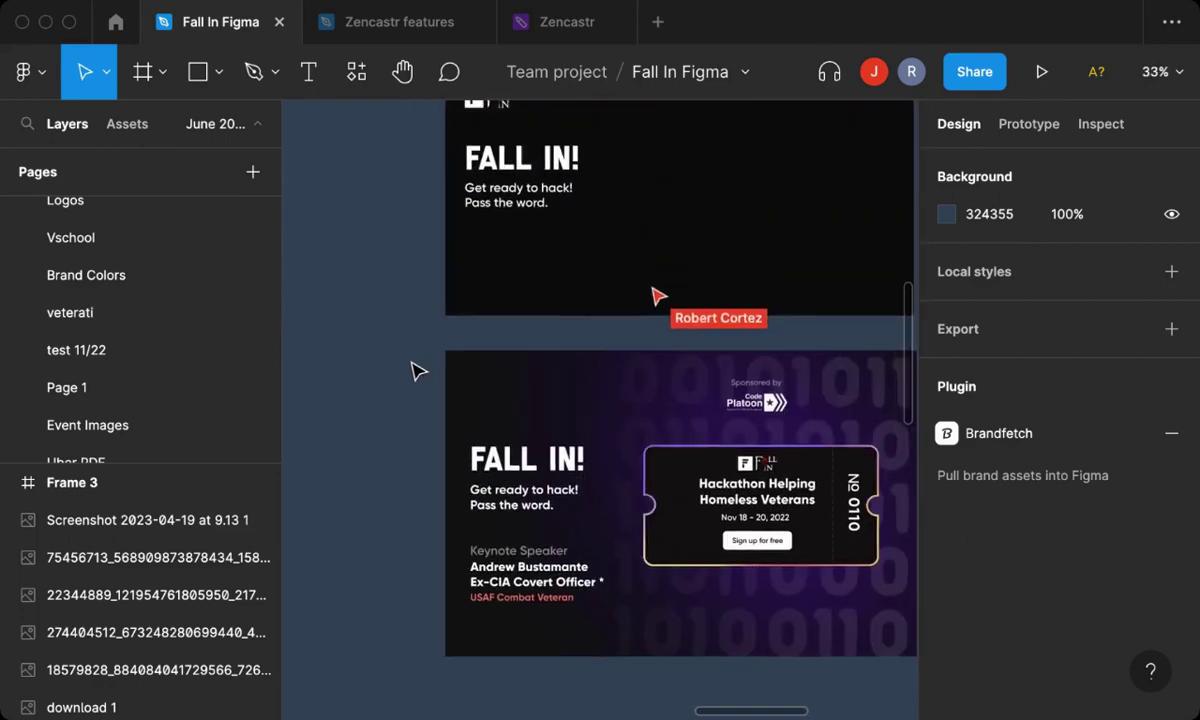
scroll(418, 372, "up", 3)
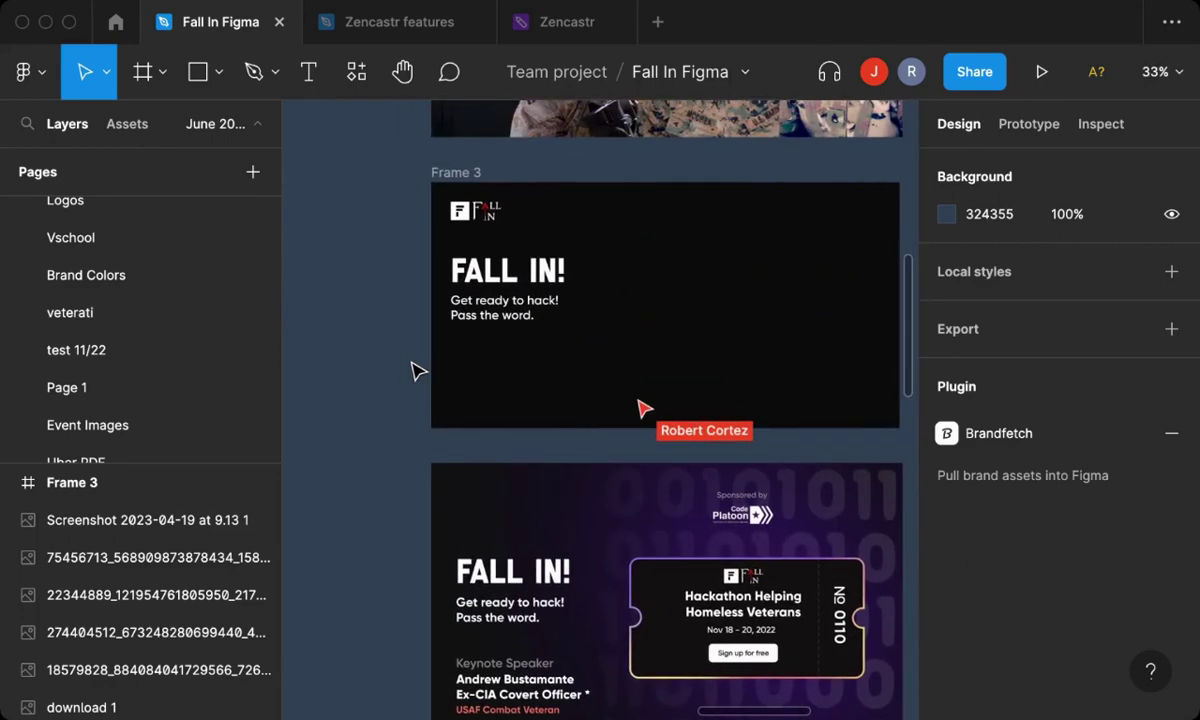
scroll(418, 372, "right", 2)
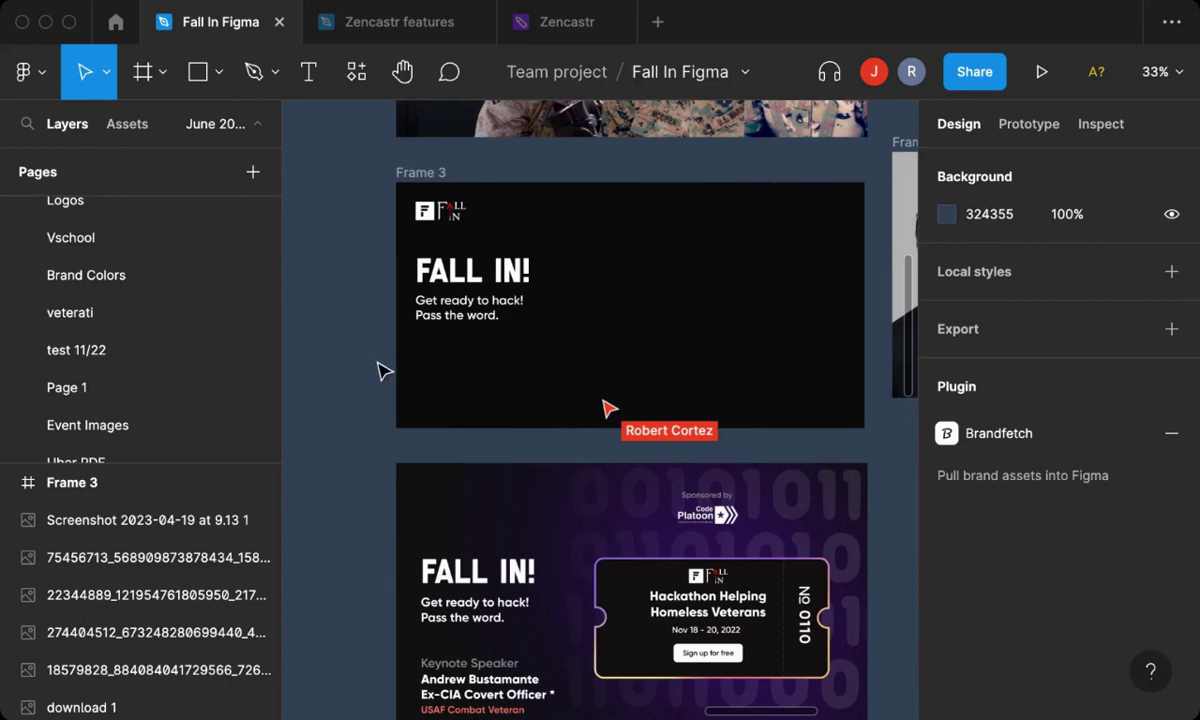
Select the pngtree binary-code pattern image and move it down toward Frame 3.
scroll(383, 370, "down", 2)
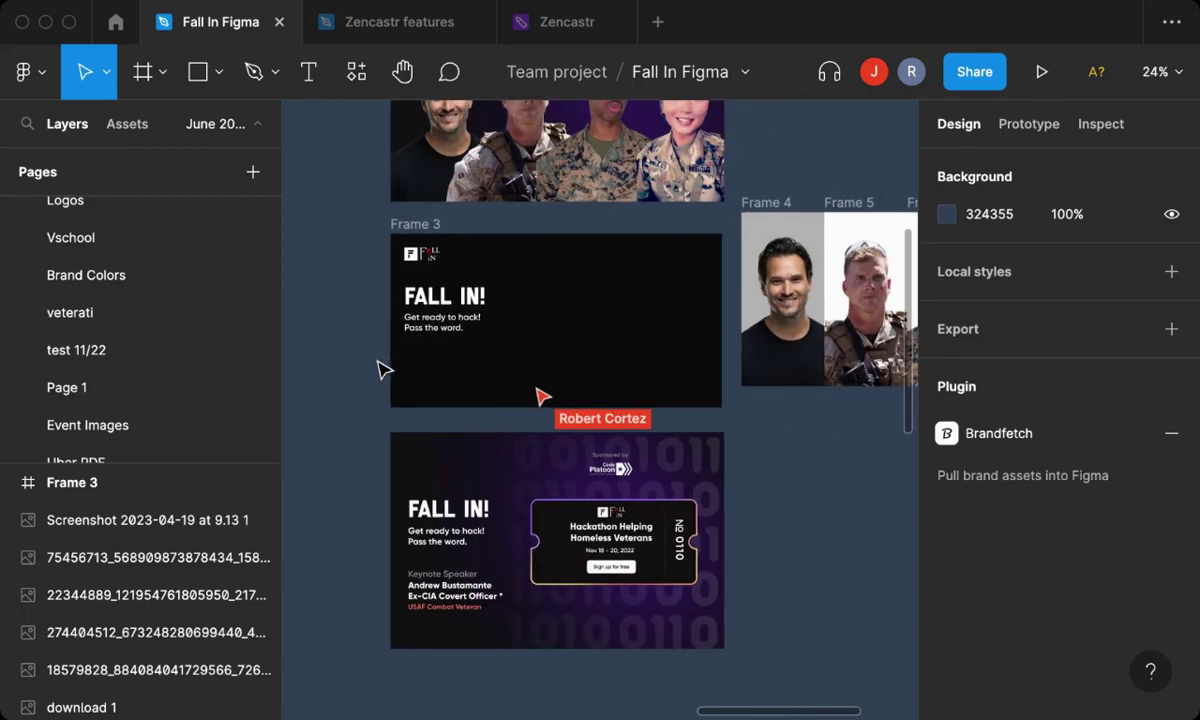
left_click(567, 503)
scroll(600, 530, "up", 5)
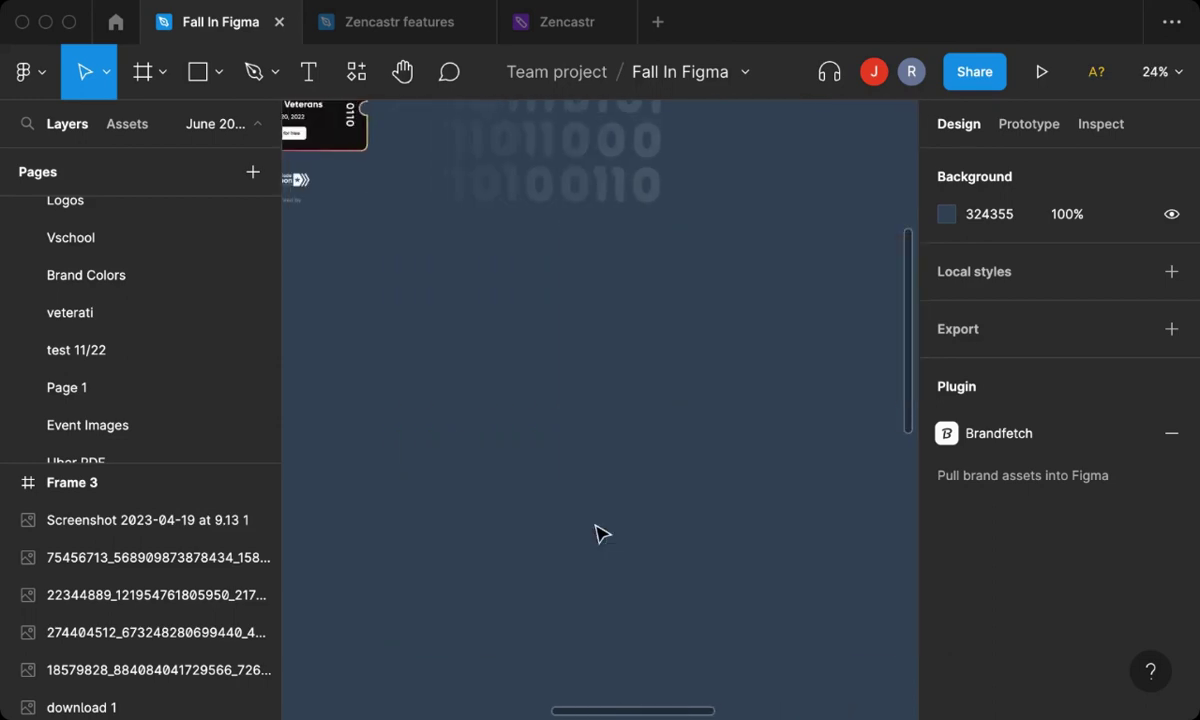
left_click(588, 490)
left_click_drag(635, 522, 702, 678)
scroll(654, 662, "right", 5)
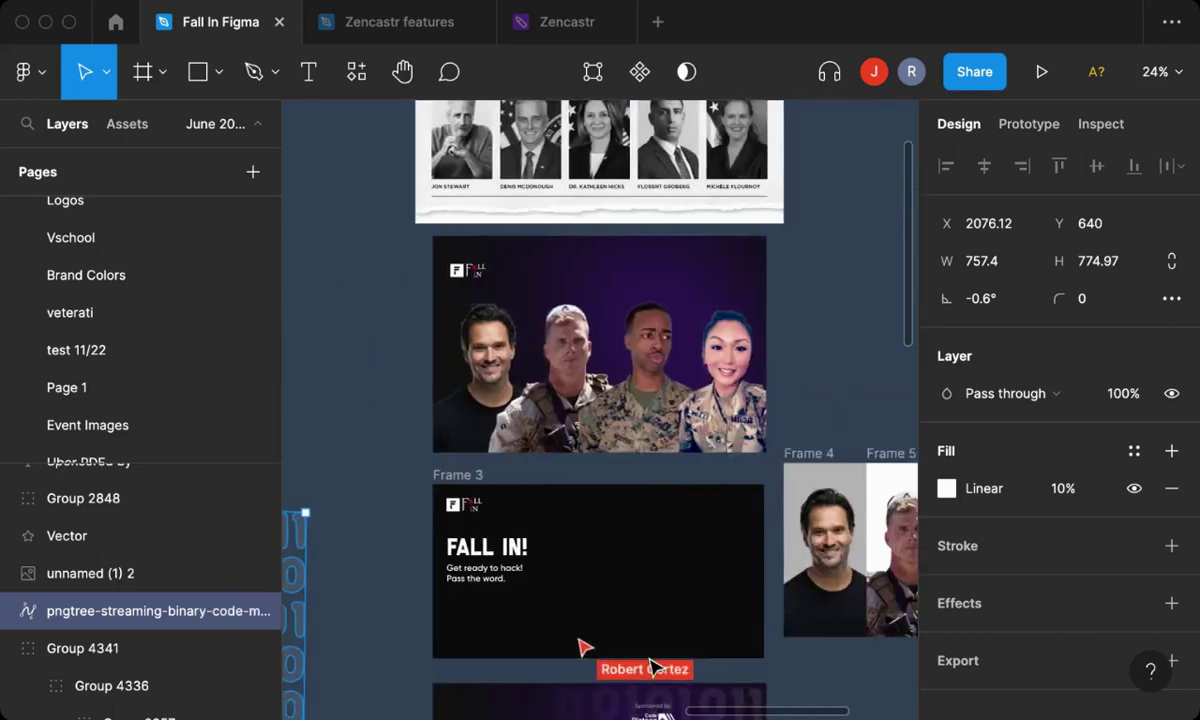
scroll(655, 667, "left", 2)
scroll(651, 667, "down", 2)
Drop the binary-code image into Frame 3, then shift it off to the banner's left.
left_click_drag(493, 611, 882, 577)
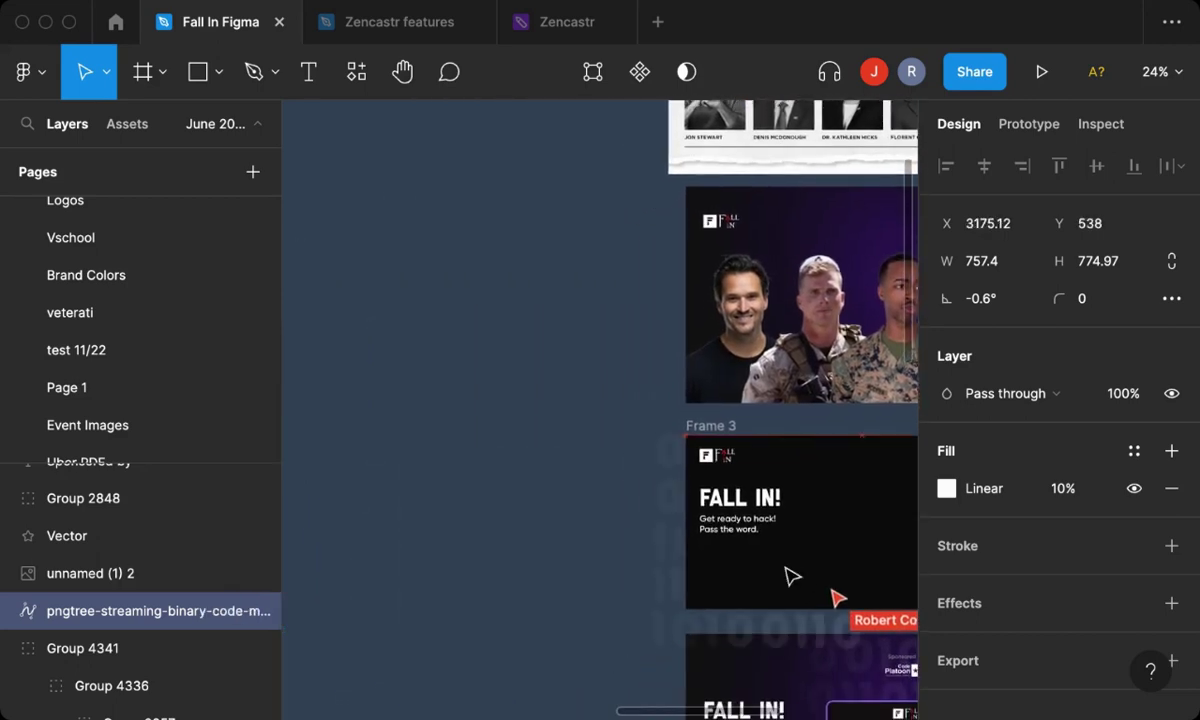
scroll(836, 600, "right", 5)
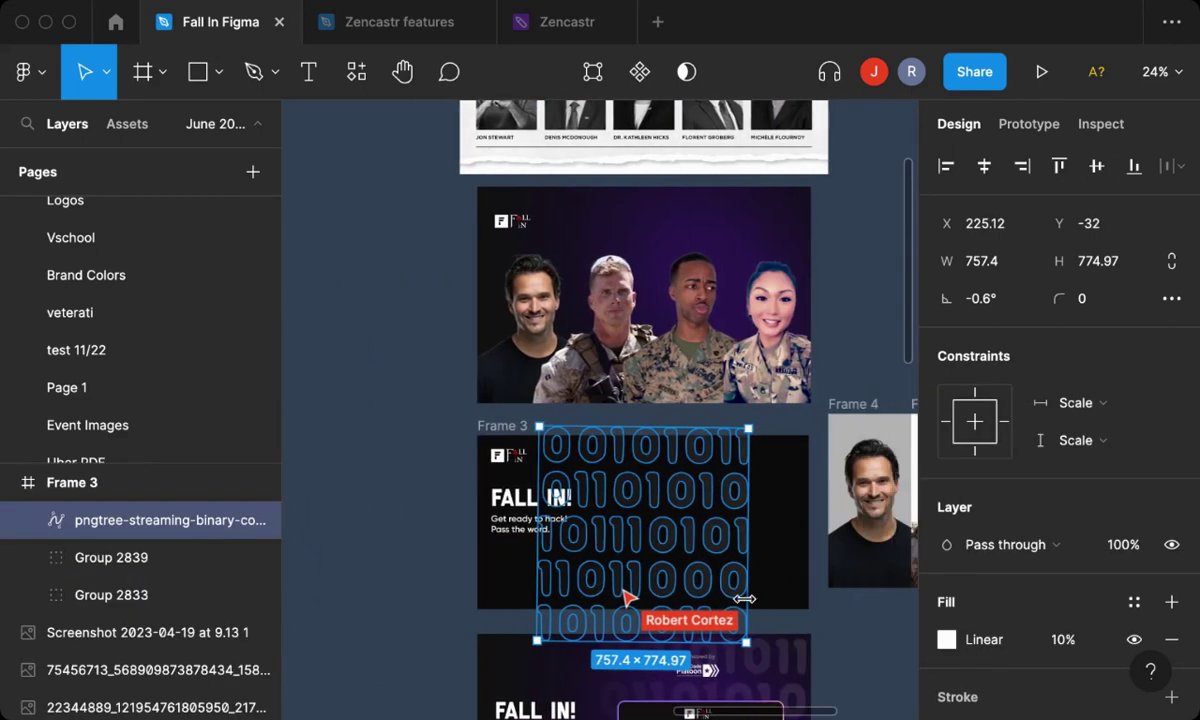
mouse_move(570, 623)
left_mouse_down()
mouse_move(638, 651)
mouse_move(627, 598)
left_mouse_up()
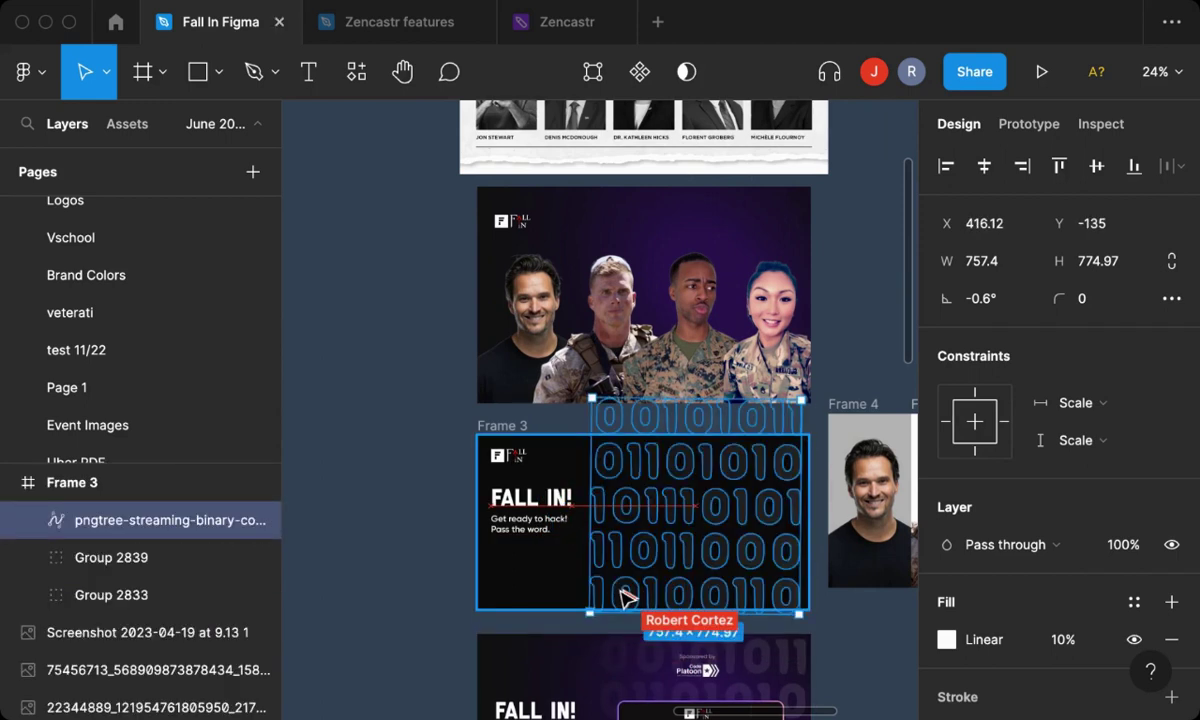
mouse_move(627, 598)
left_mouse_down()
mouse_move(455, 612)
mouse_move(452, 575)
mouse_move(506, 559)
mouse_move(498, 570)
left_mouse_up()
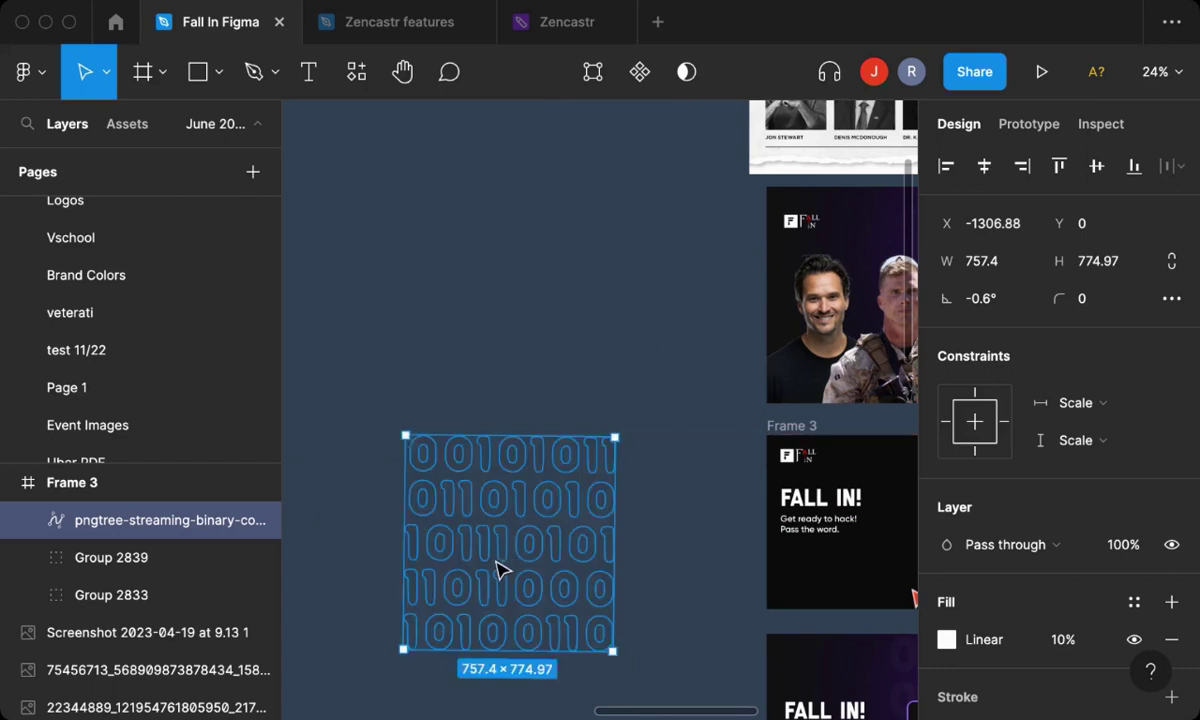
scroll(500, 575, "right", 5)
left_click(509, 611)
scroll(510, 612, "down", 3)
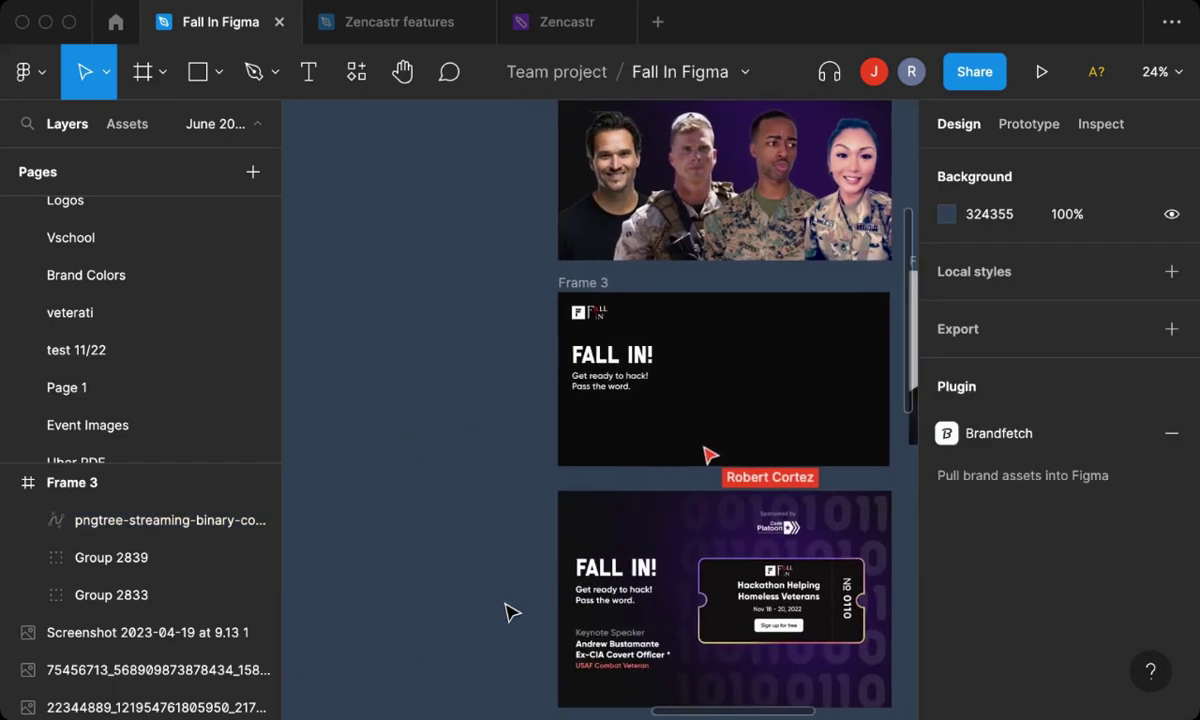
scroll(505, 610, "down", 3)
left_click_drag(466, 595, 330, 360)
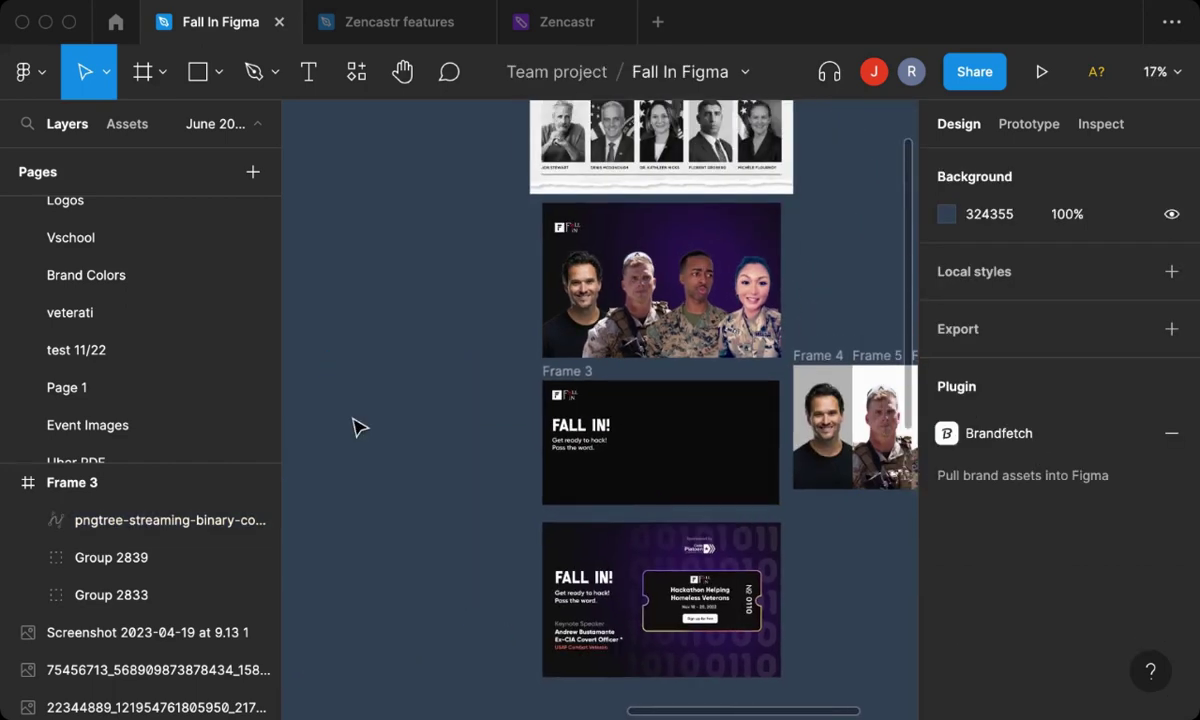
scroll(360, 430, "left", 5)
scroll(405, 463, "right", 8)
scroll(410, 466, "down", 8)
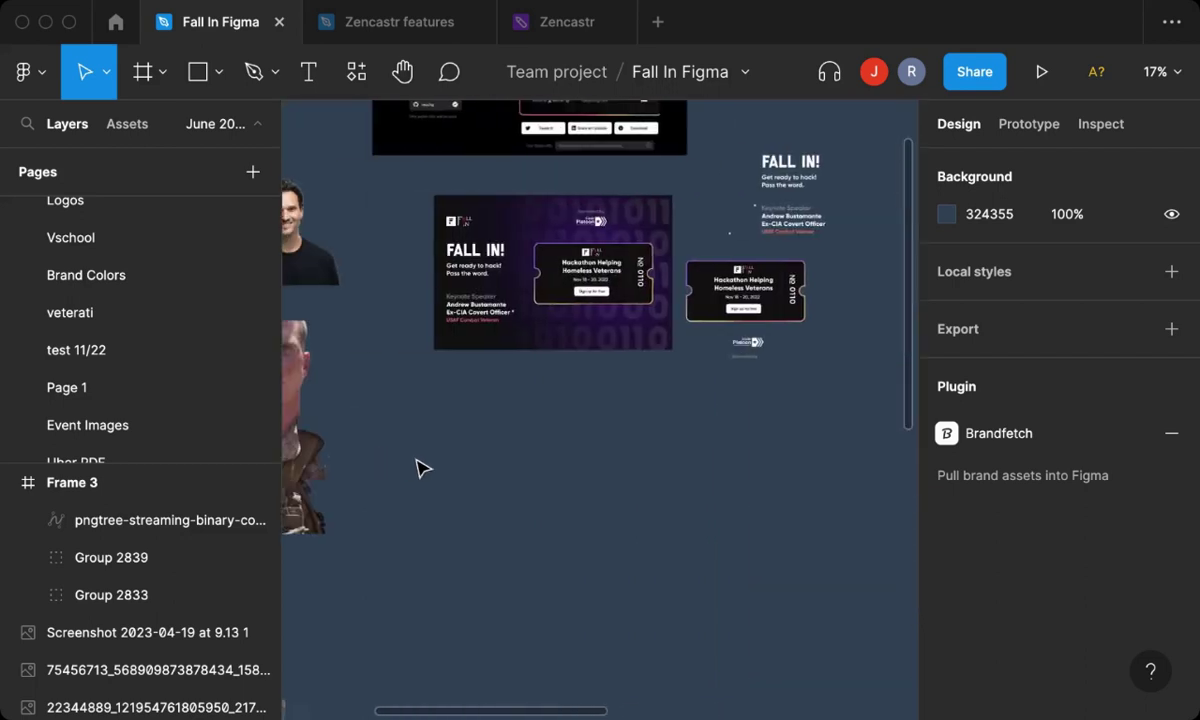
scroll(418, 468, "up", 7)
scroll(418, 468, "down", 5)
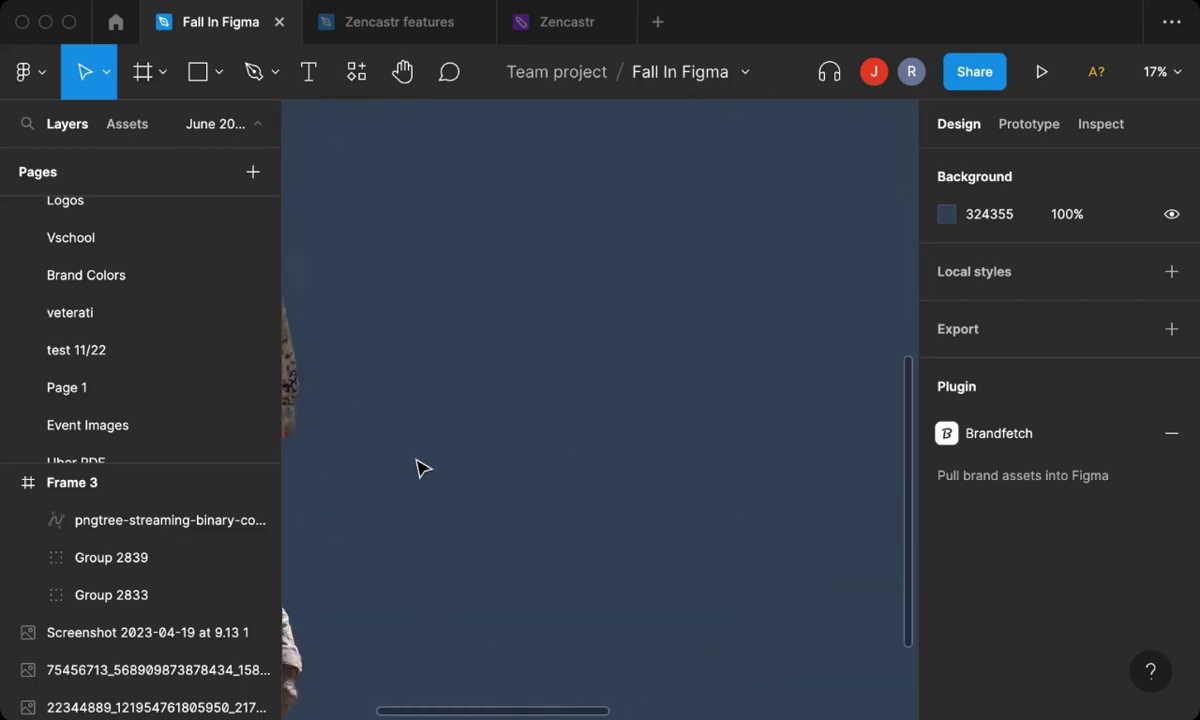
scroll(418, 468, "right", 8)
scroll(418, 468, "up", 3)
scroll(418, 468, "up", 2)
scroll(418, 468, "up", 3)
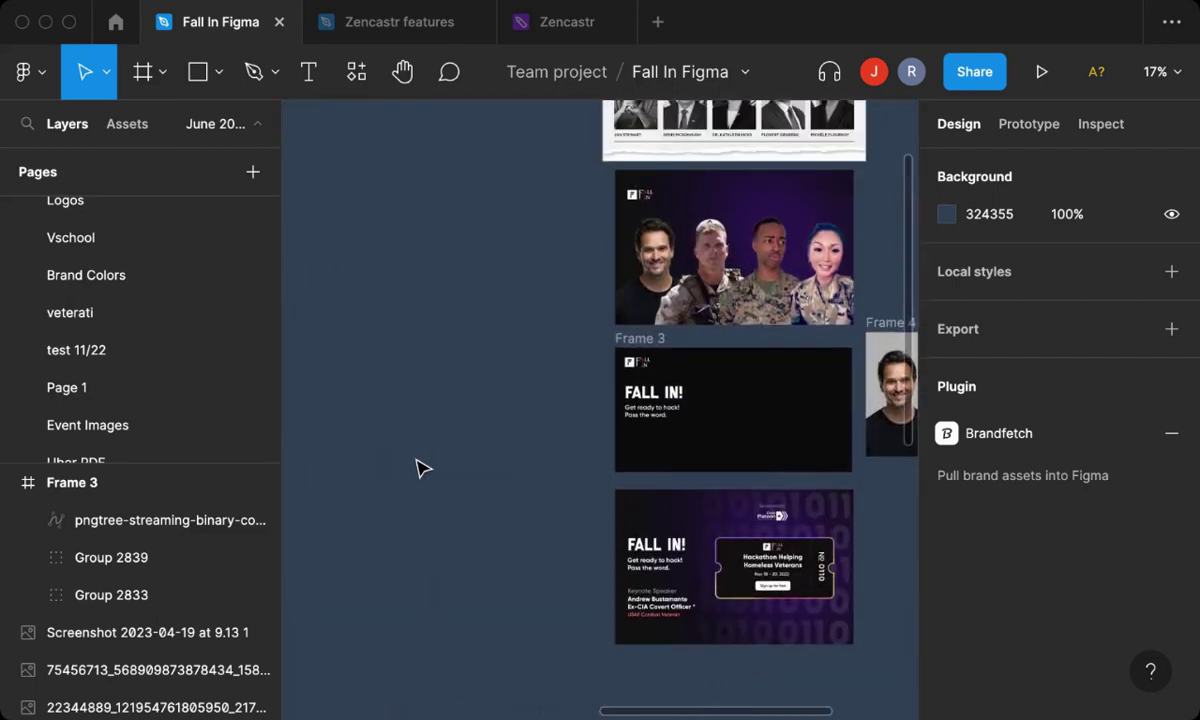
scroll(500, 475, "right", 3)
scroll(527, 477, "right", 1)
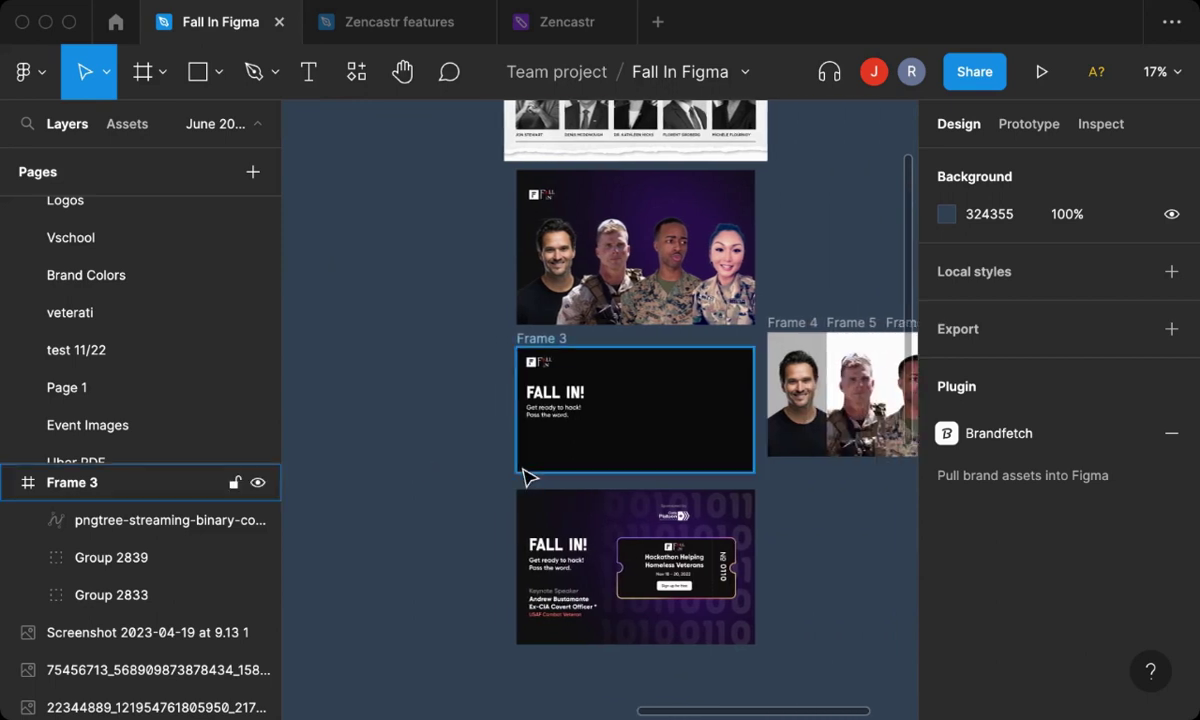
left_click(912, 71)
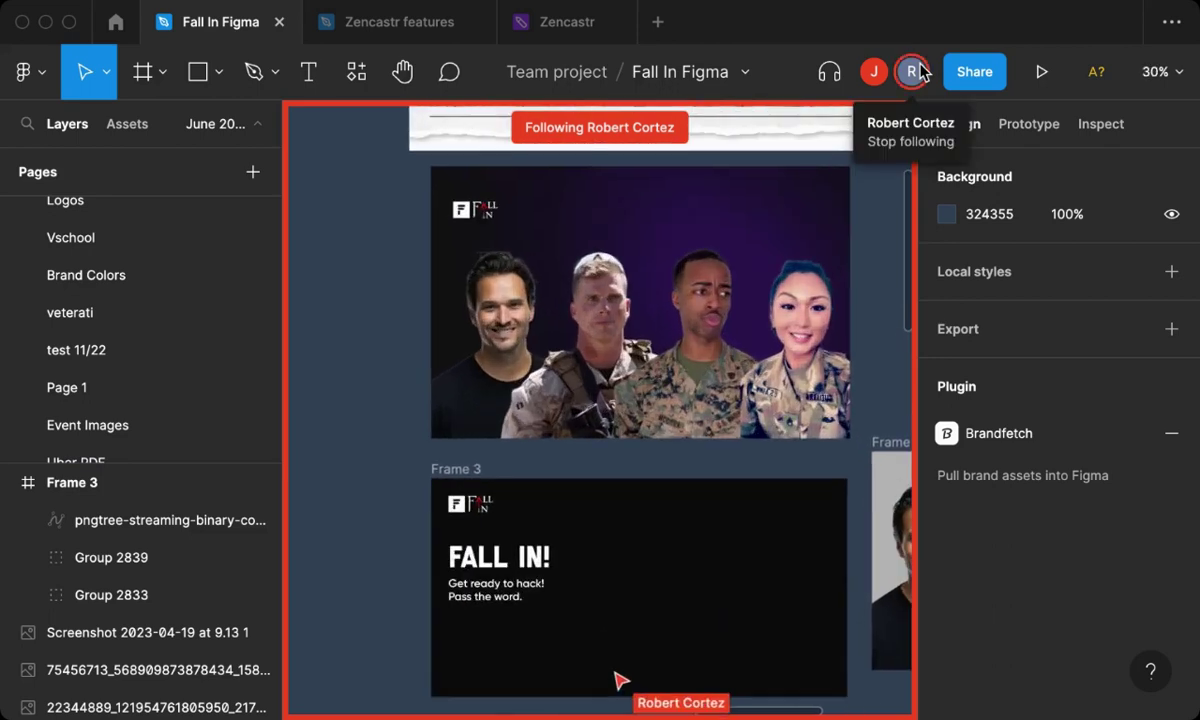
scroll(373, 230, "down", 3)
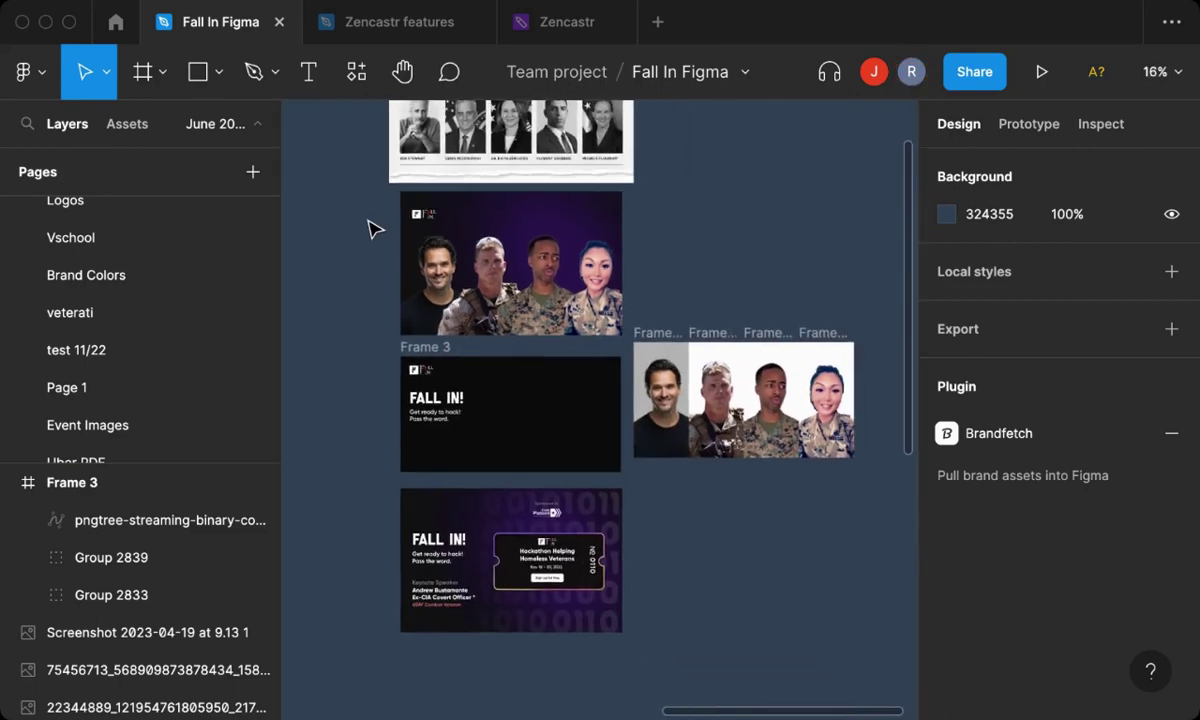
scroll(370, 234, "left", 4)
scroll(390, 255, "left", 1)
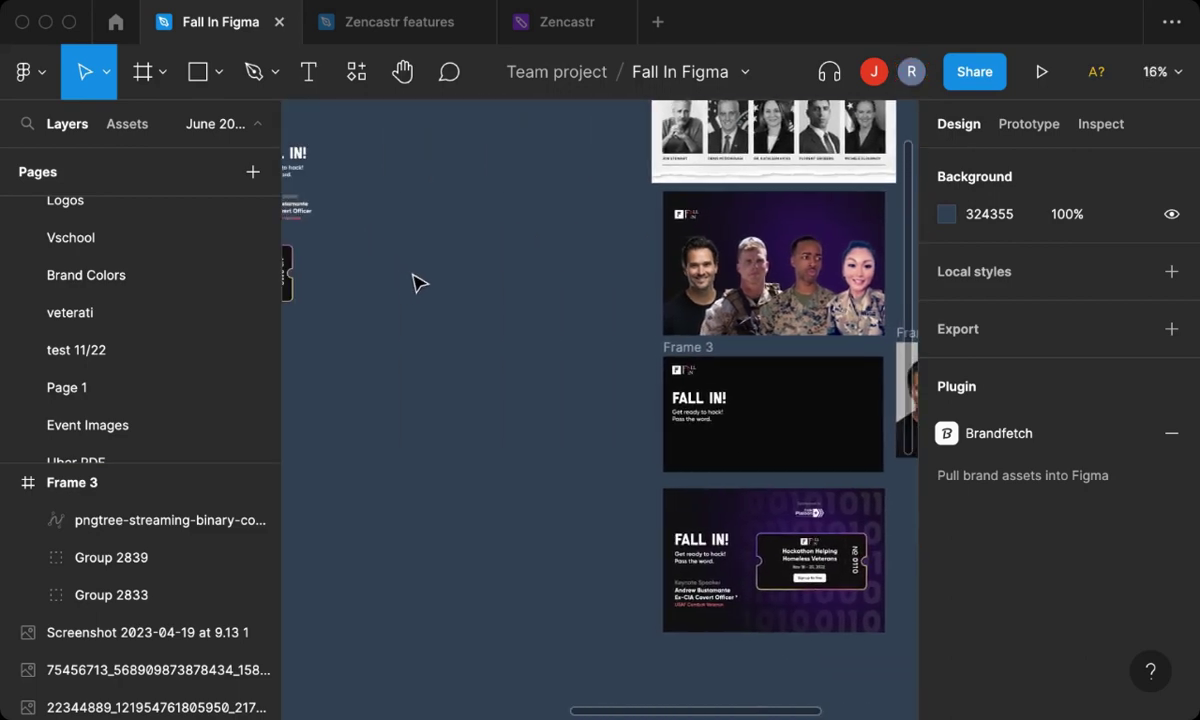
scroll(415, 283, "down", 3)
scroll(415, 283, "left", 3)
scroll(415, 283, "left", 3)
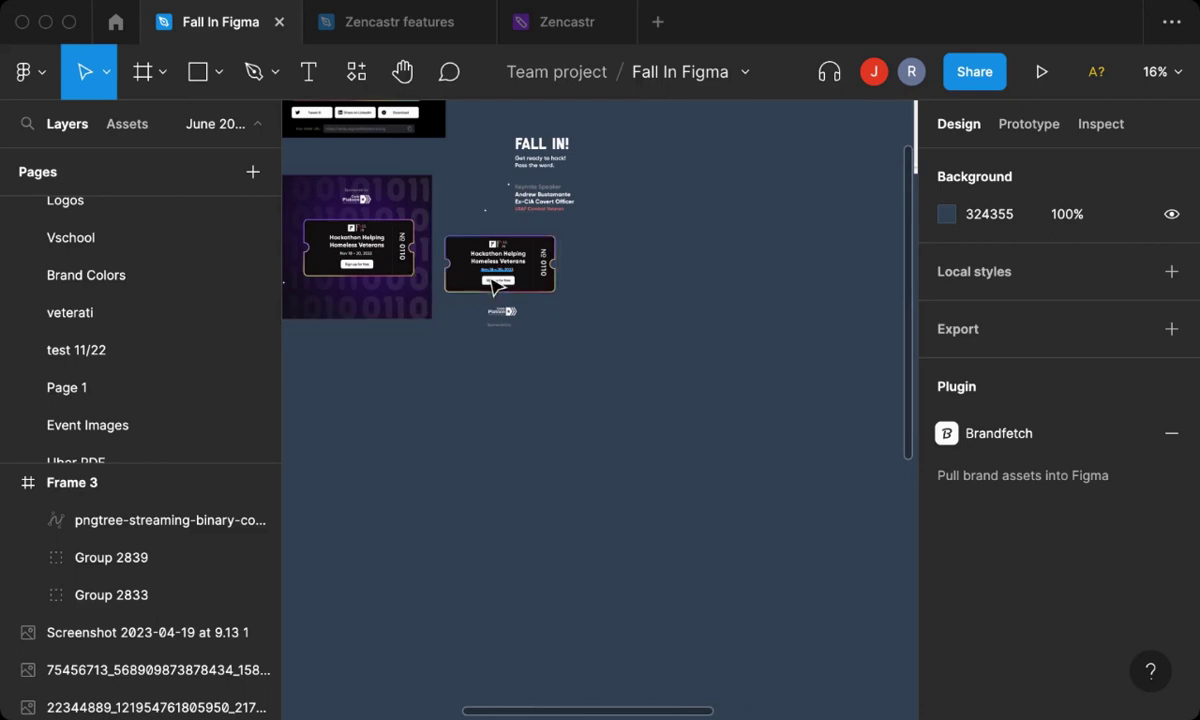
scroll(493, 280, "up", 5)
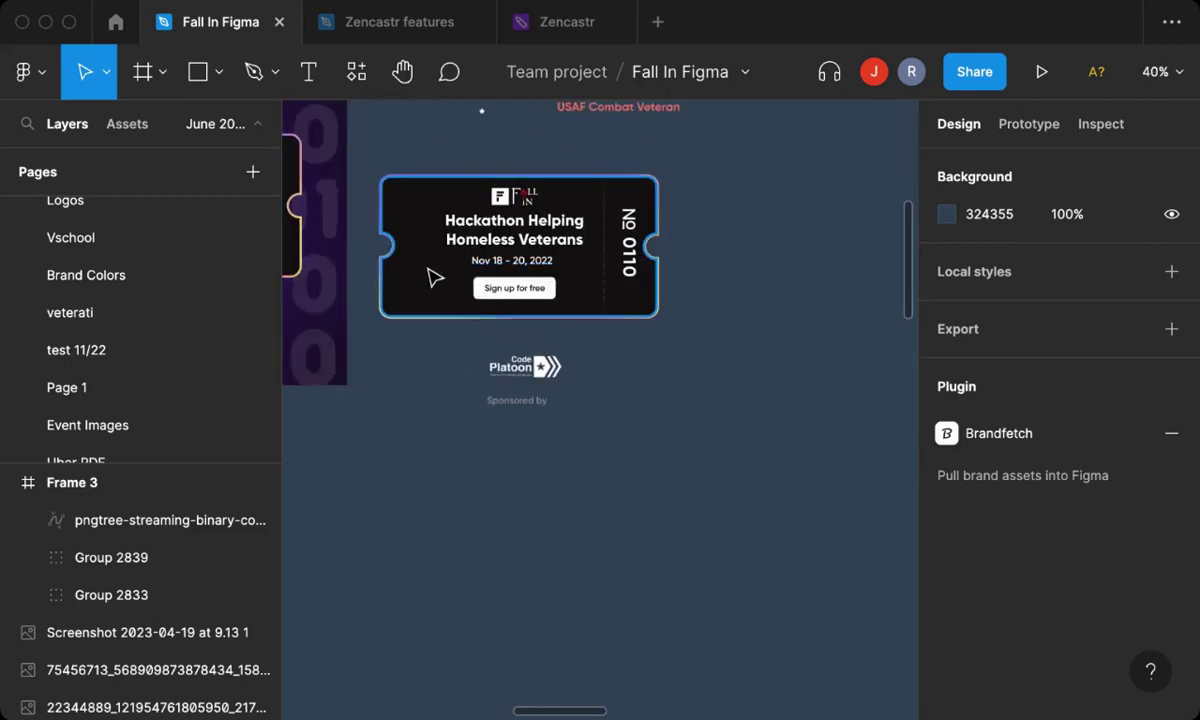
scroll(432, 276, "up", 2)
scroll(378, 240, "up", 3)
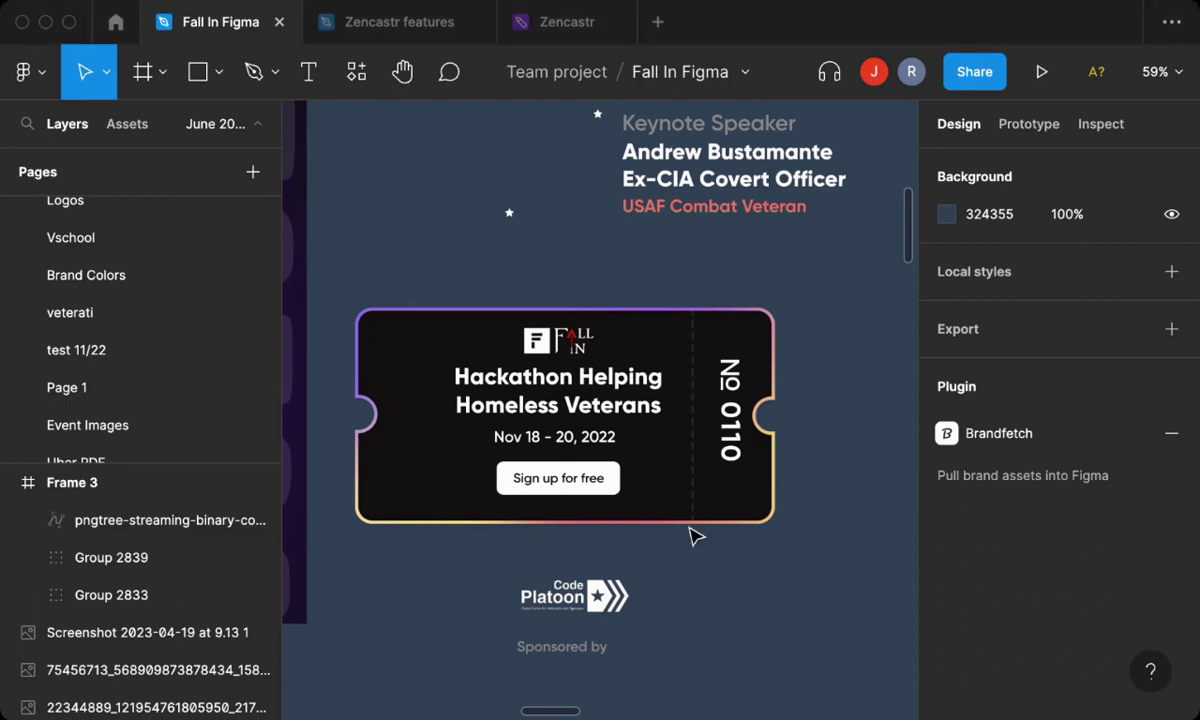
Change the ticket number from 0110 to 0111.
left_click(732, 450)
double_click(732, 450)
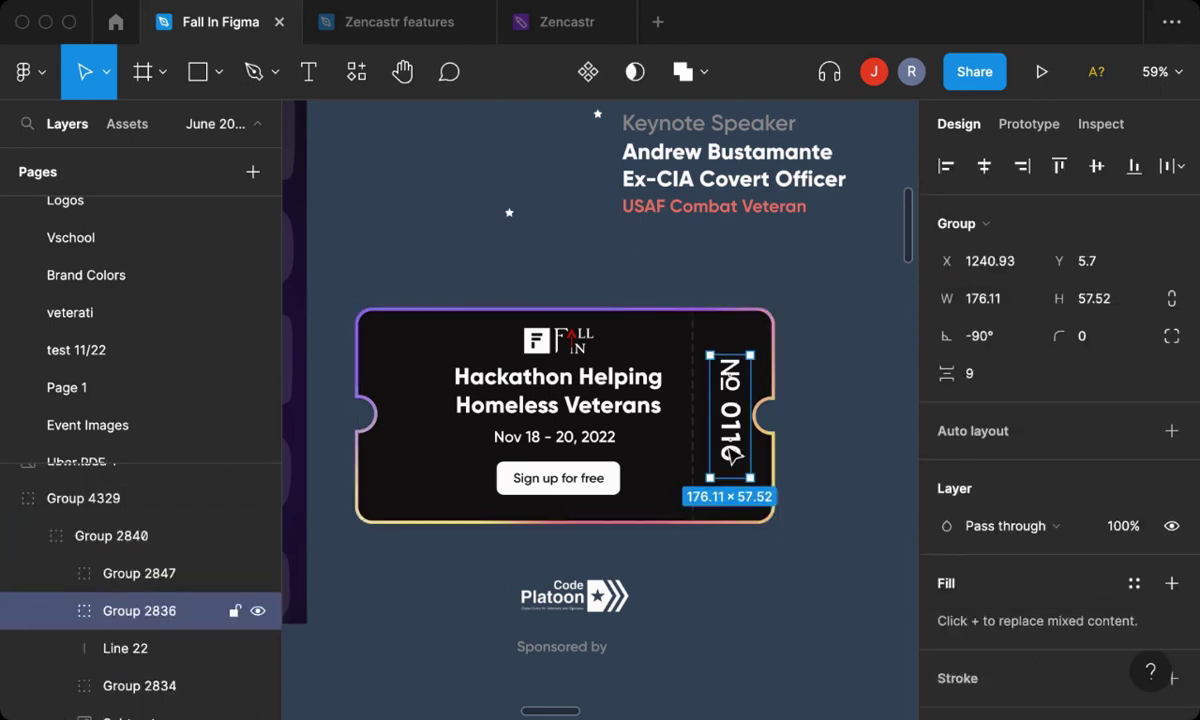
double_click(727, 432)
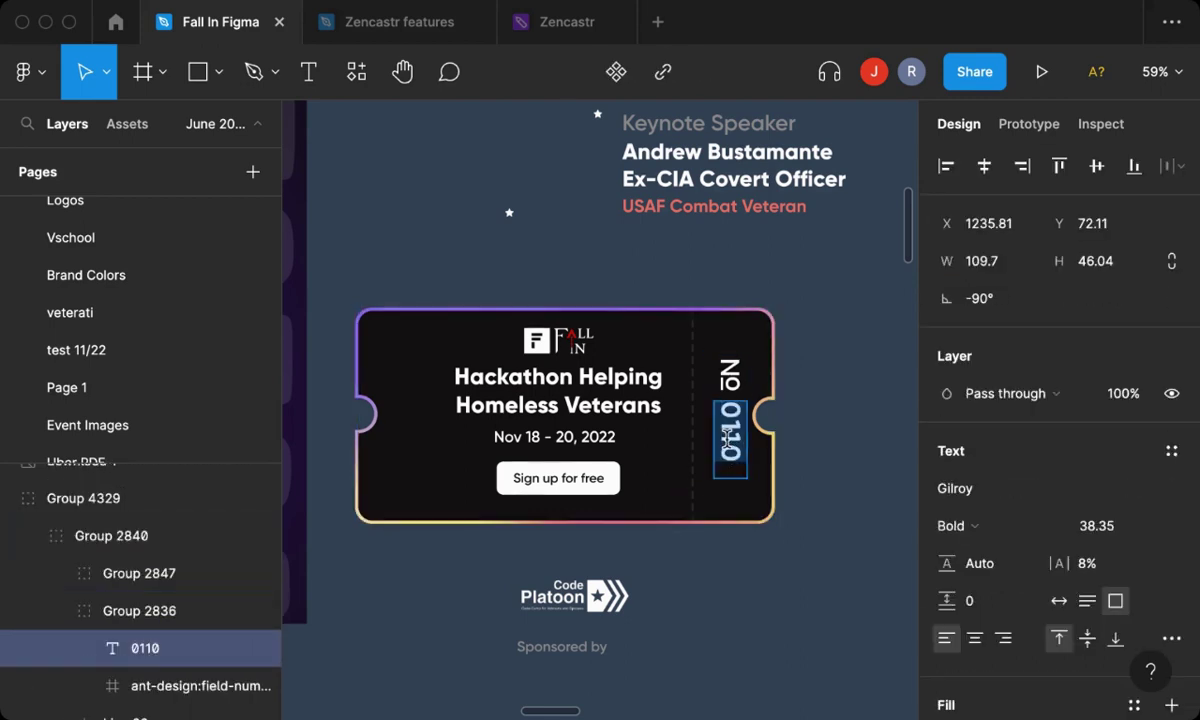
type("0111")
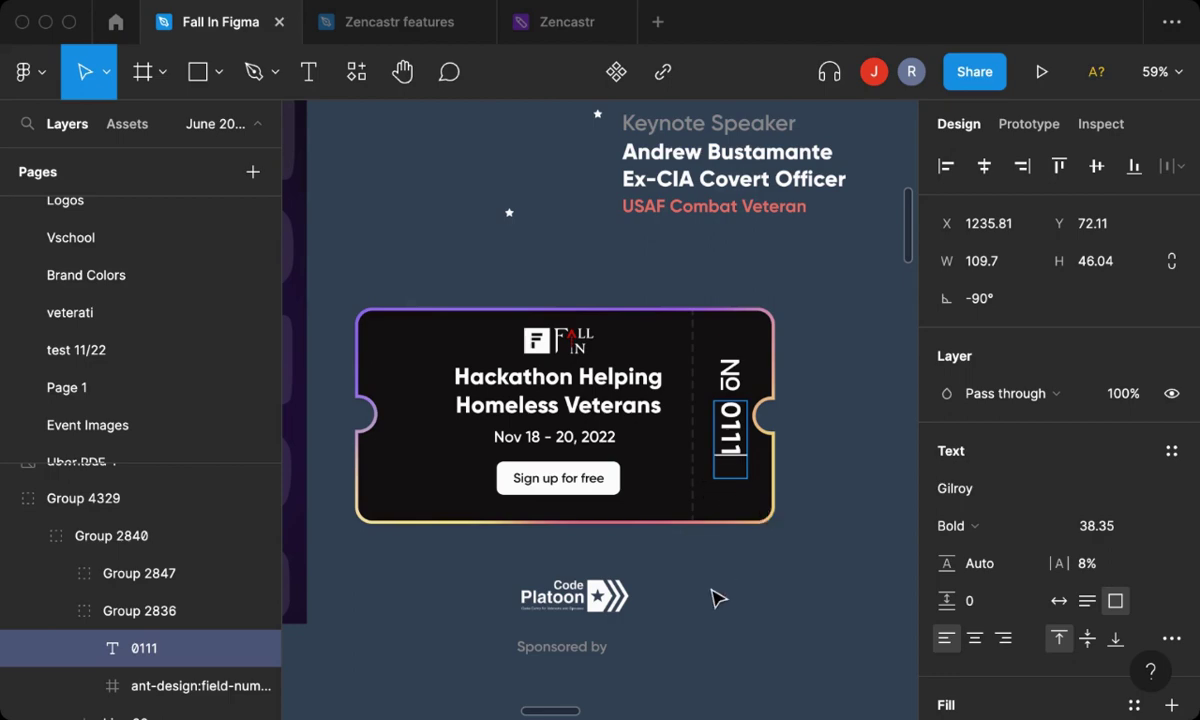
key("Escape")
left_click(720, 597)
Duplicate the 0111 number group and place the copy to the ticket's right.
scroll(637, 560, "down", 3)
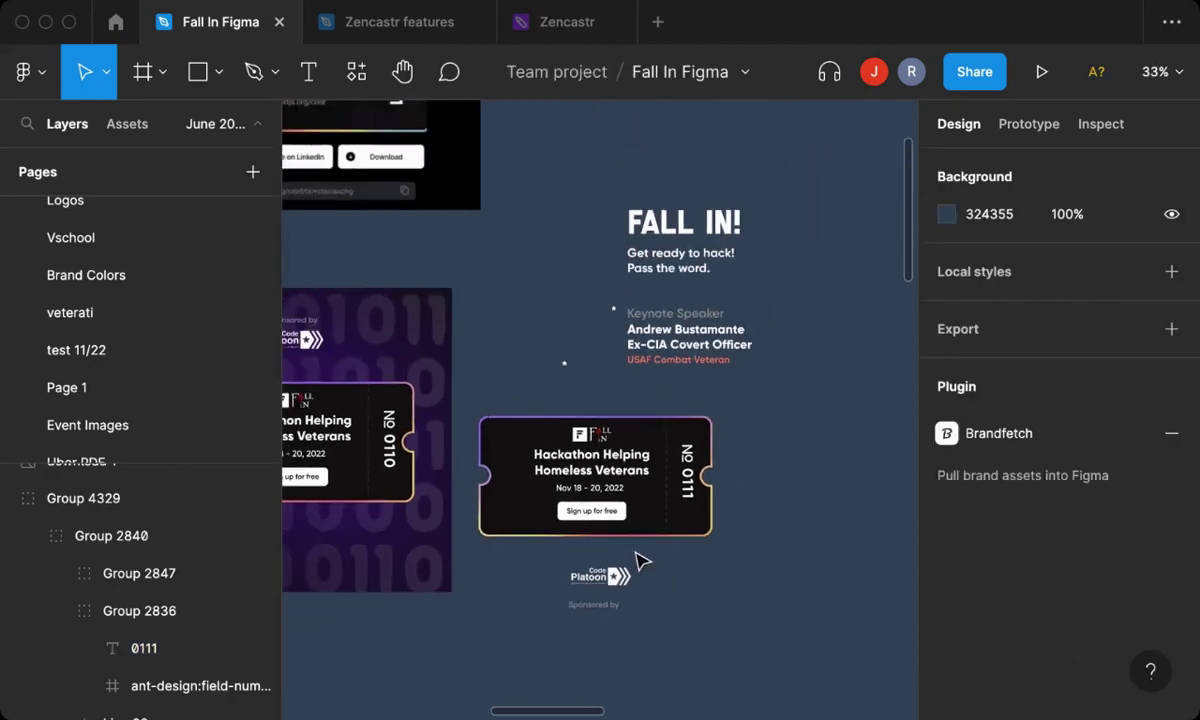
scroll(640, 562, "down", 3)
scroll(640, 562, "right", 2)
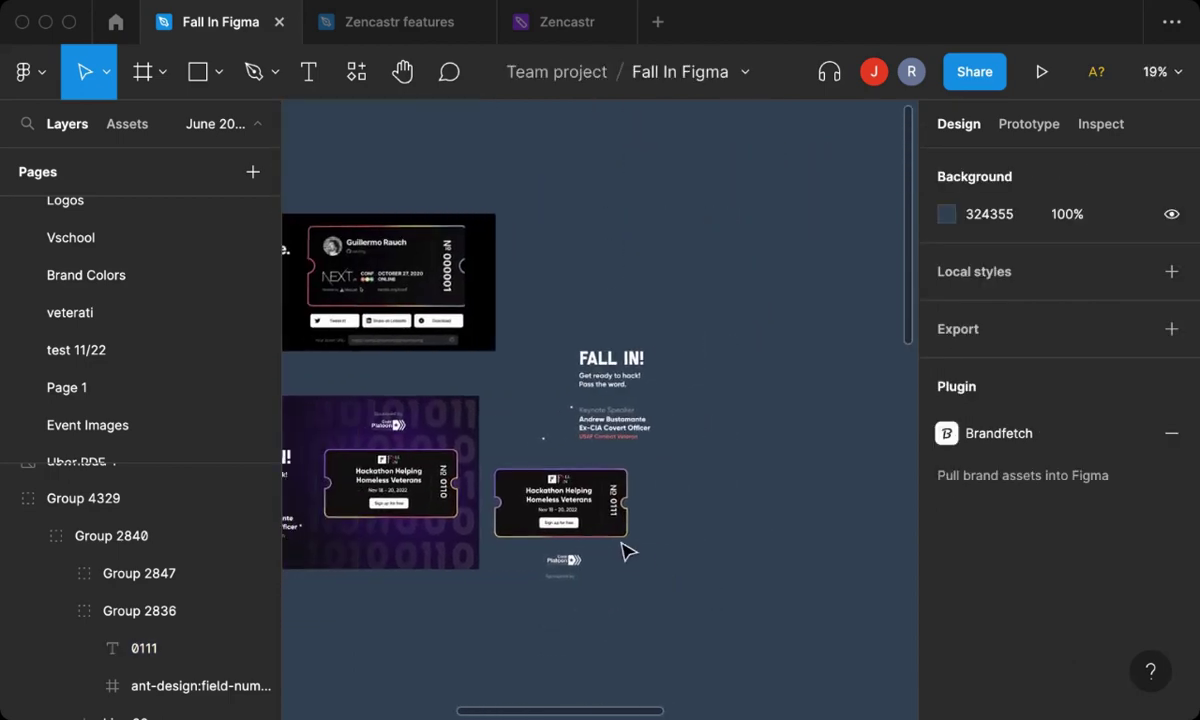
left_click(507, 493)
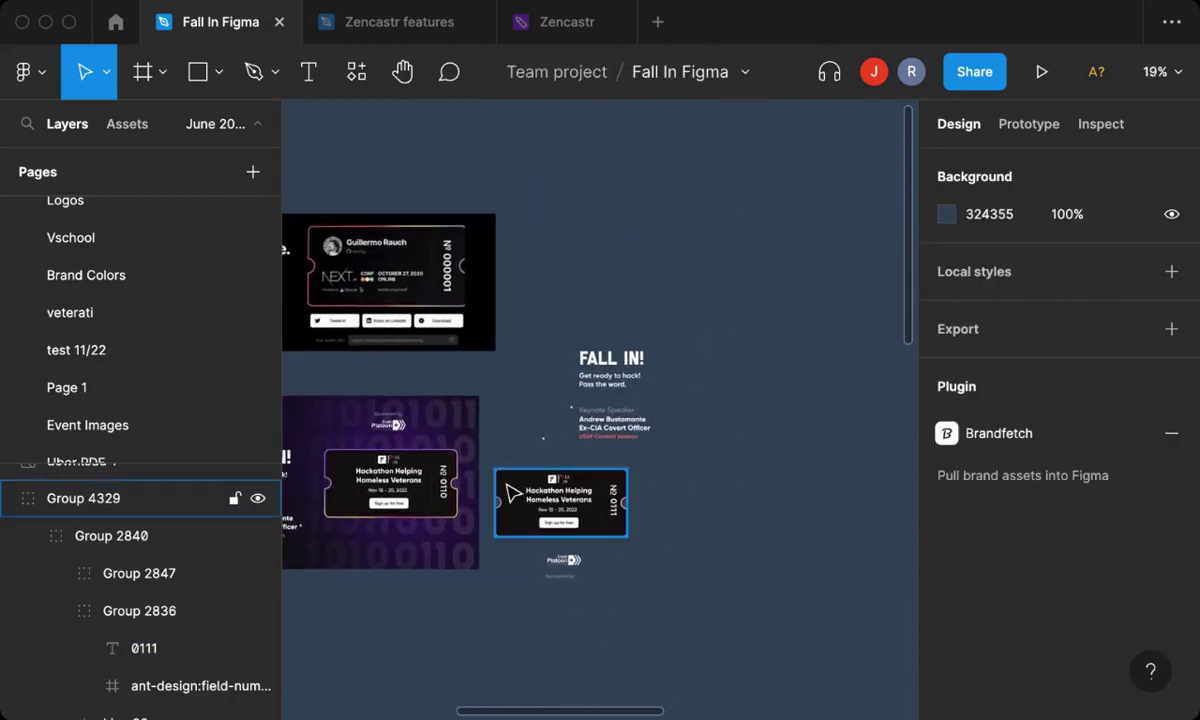
double_click(619, 506)
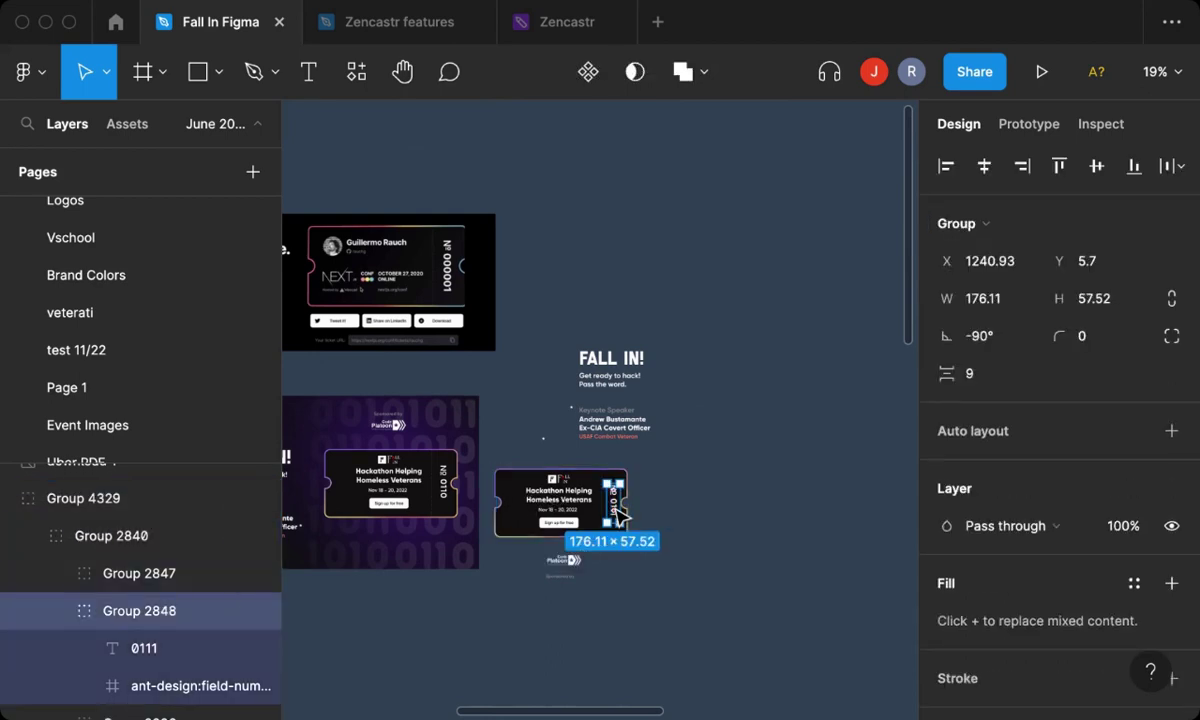
left_click_drag(618, 510, 704, 498)
left_click(662, 568)
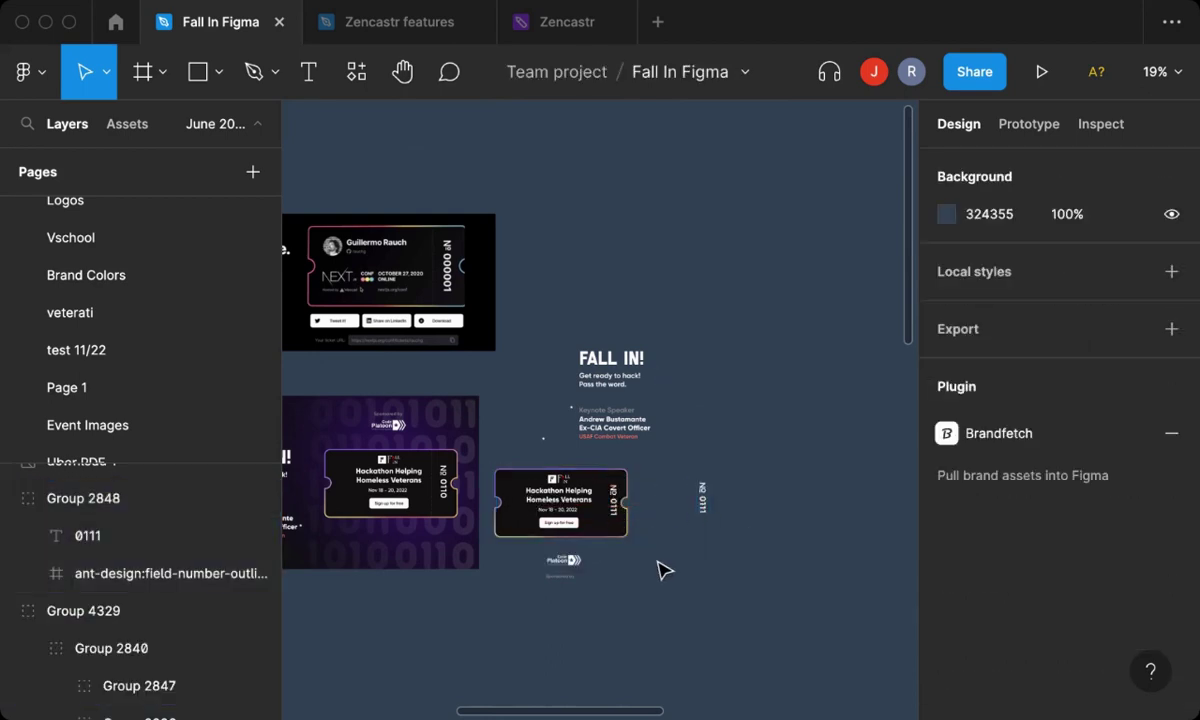
scroll(667, 568, "right", 2)
scroll(667, 568, "right", 3)
scroll(665, 568, "right", 2)
scroll(665, 568, "down", 5)
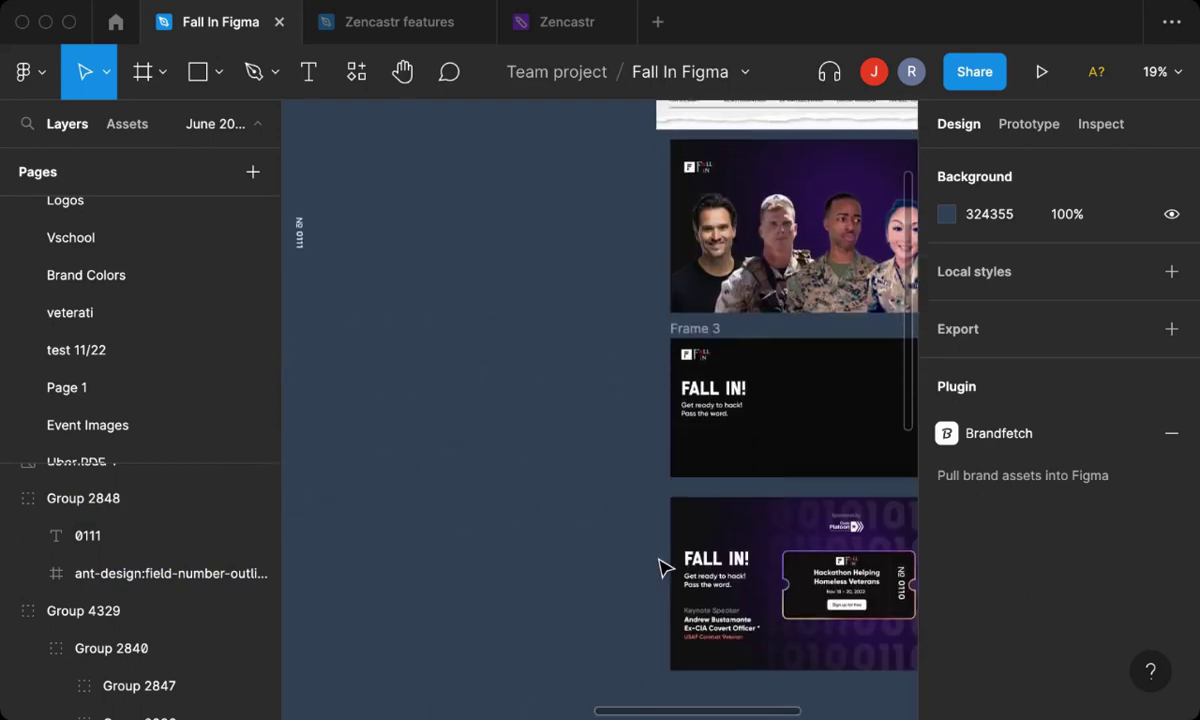
scroll(665, 568, "right", 4)
scroll(665, 568, "right", 1)
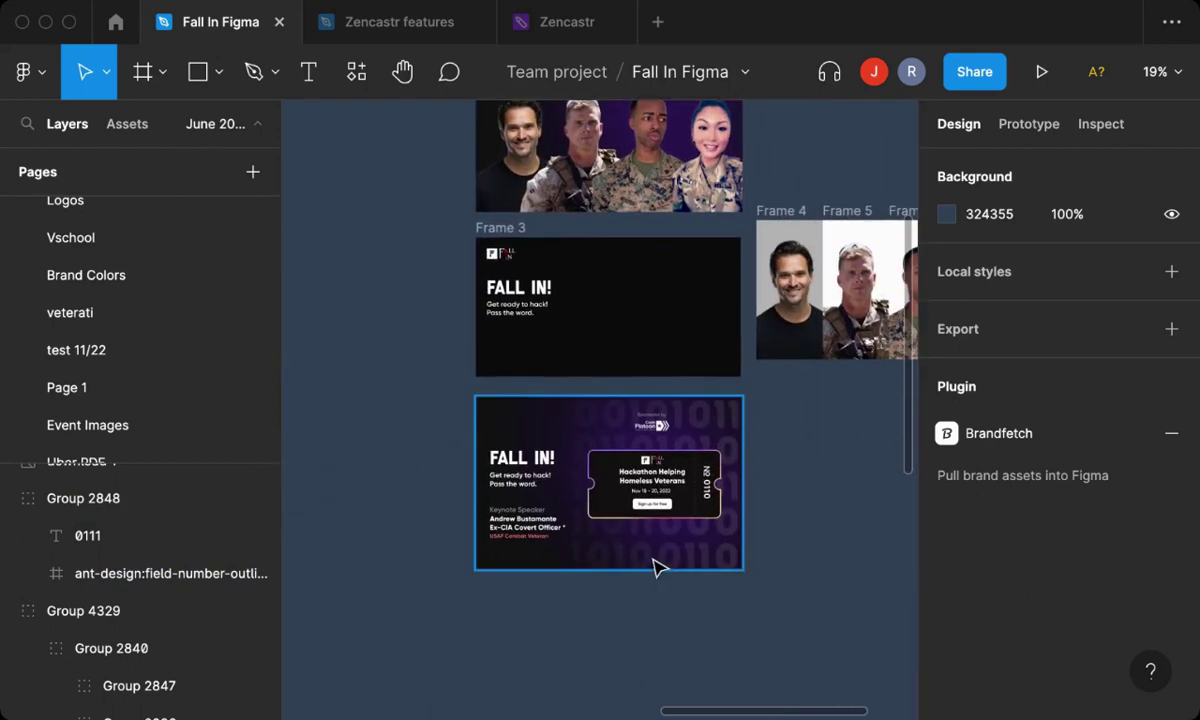
left_click(912, 76)
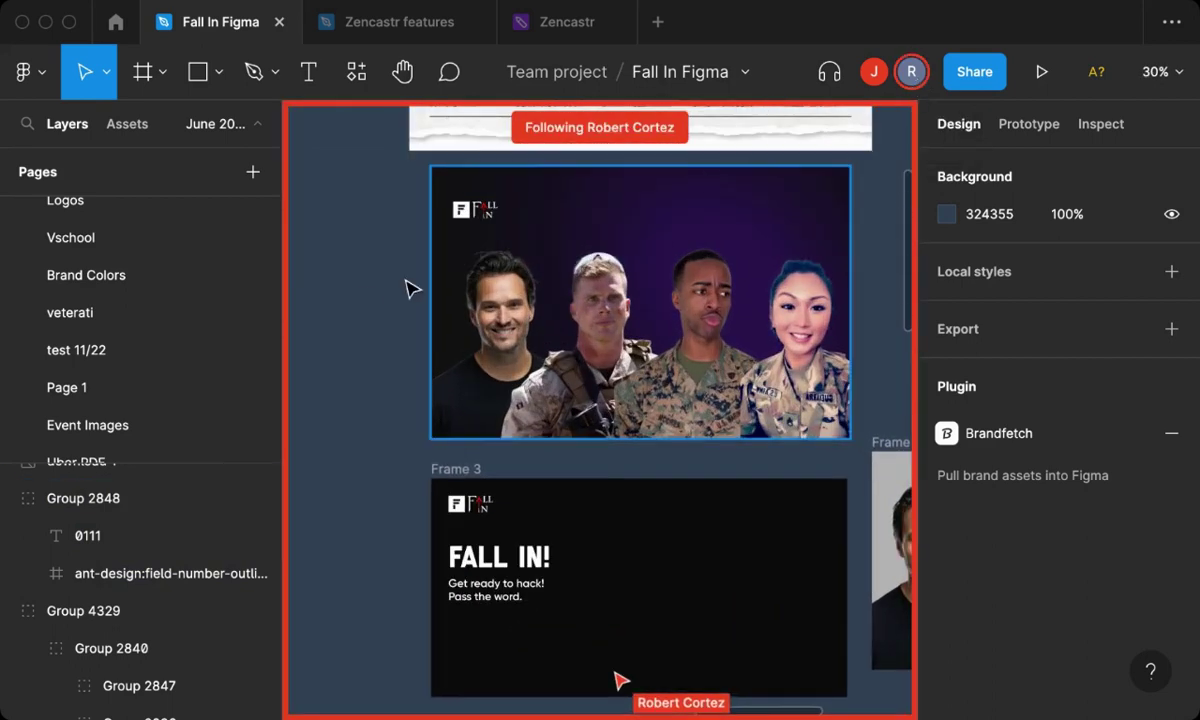
scroll(351, 330, "down", 2)
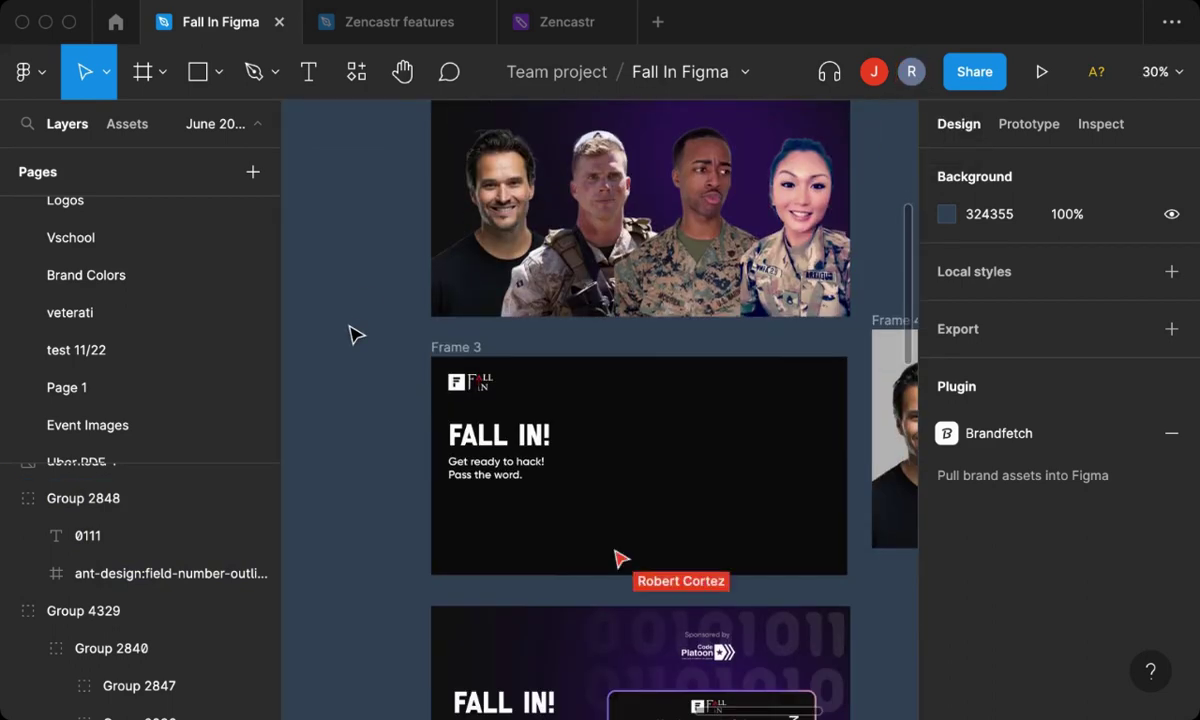
scroll(351, 330, "right", 3)
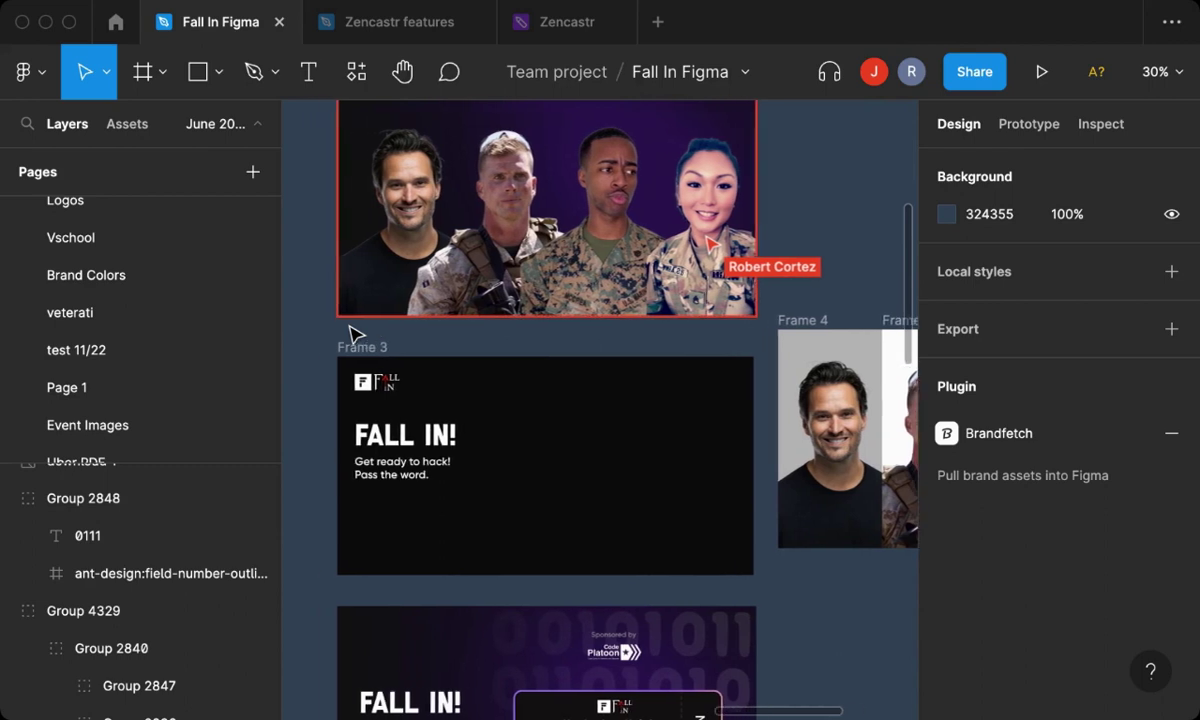
scroll(351, 330, "down", 5)
scroll(351, 330, "right", 4)
scroll(351, 330, "up", 1)
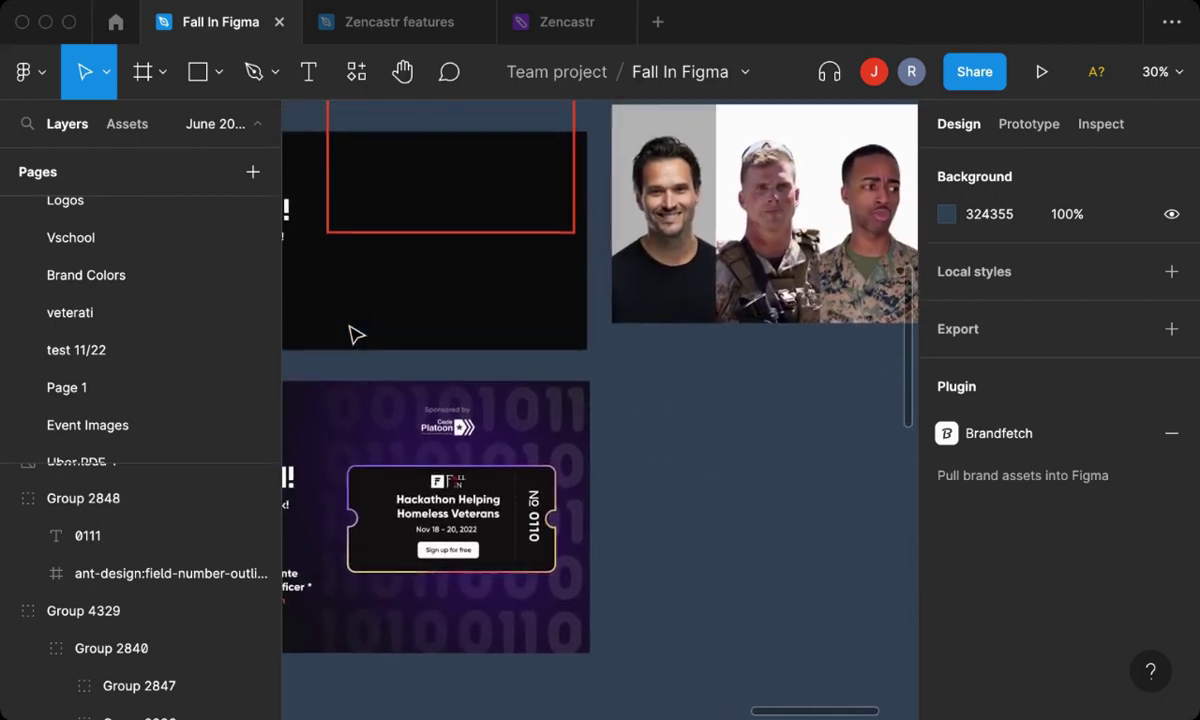
scroll(351, 330, "up", 1)
scroll(351, 330, "right", 2)
scroll(351, 330, "right", 5)
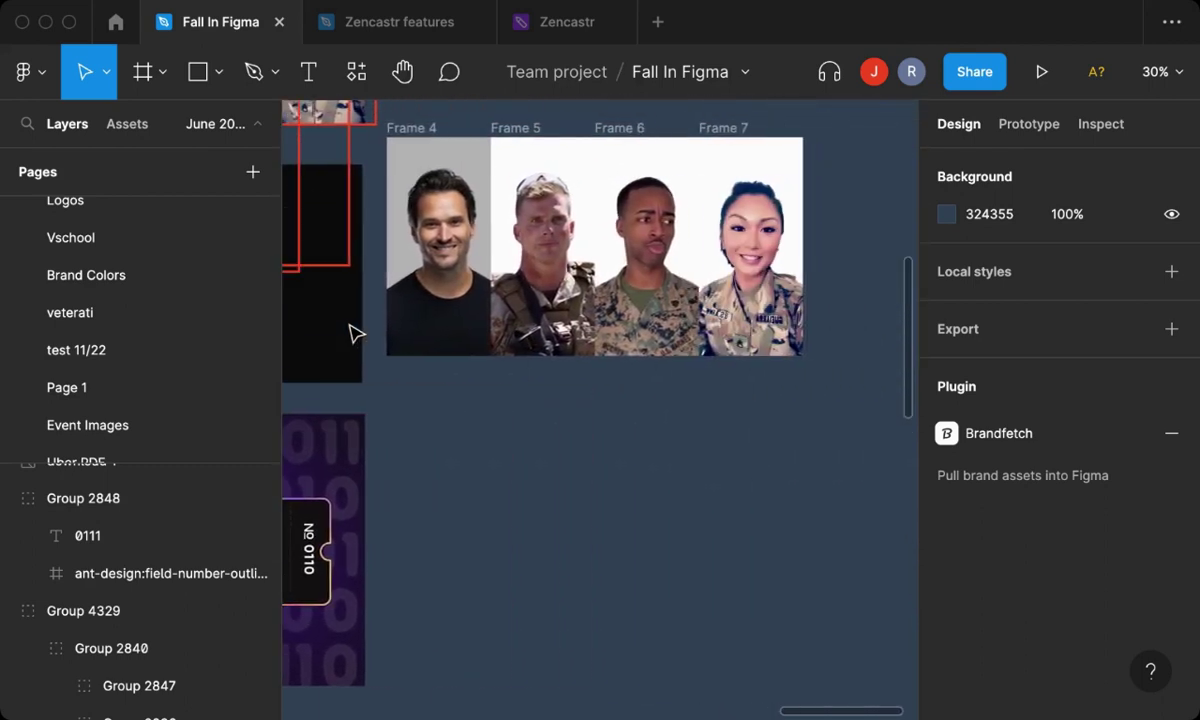
scroll(620, 356, "up", 5)
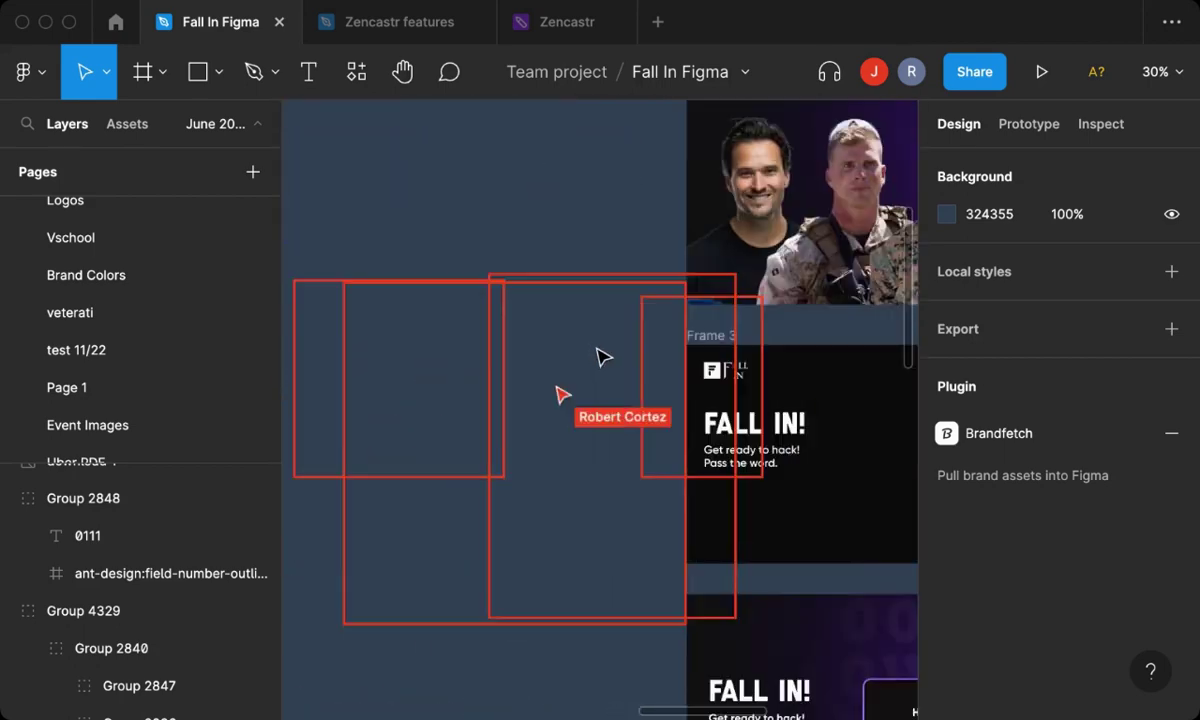
scroll(598, 355, "right", 3)
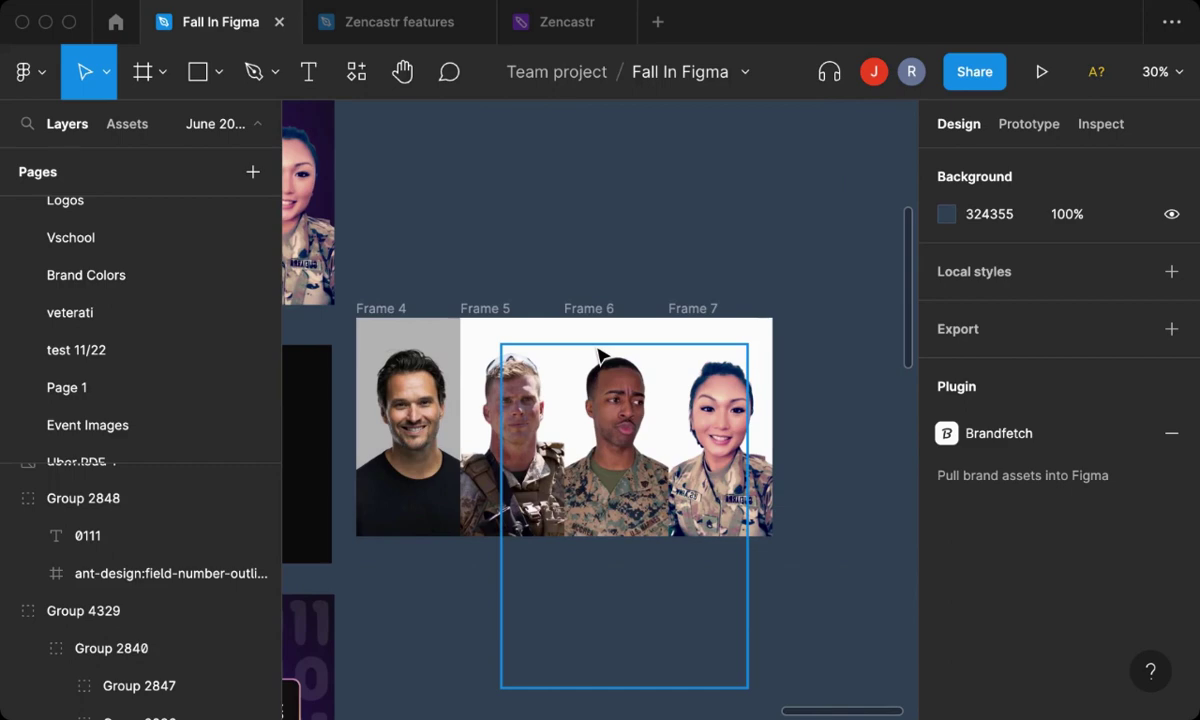
scroll(598, 355, "up", 3)
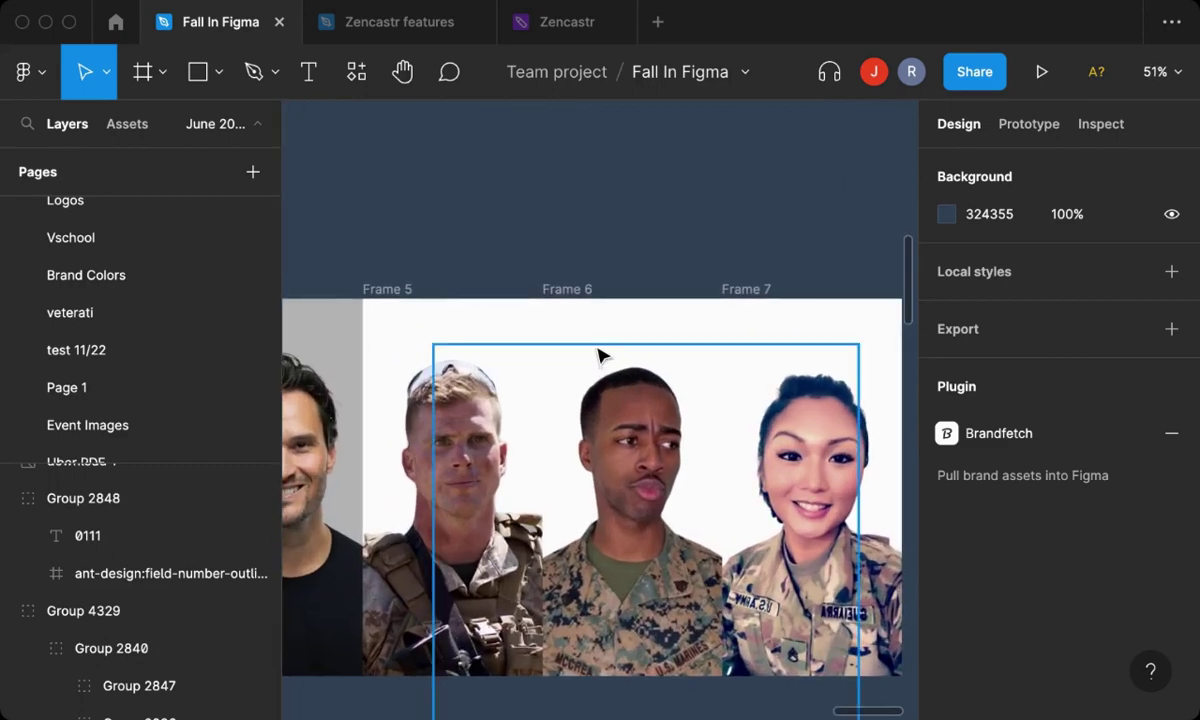
scroll(598, 355, "down", 3)
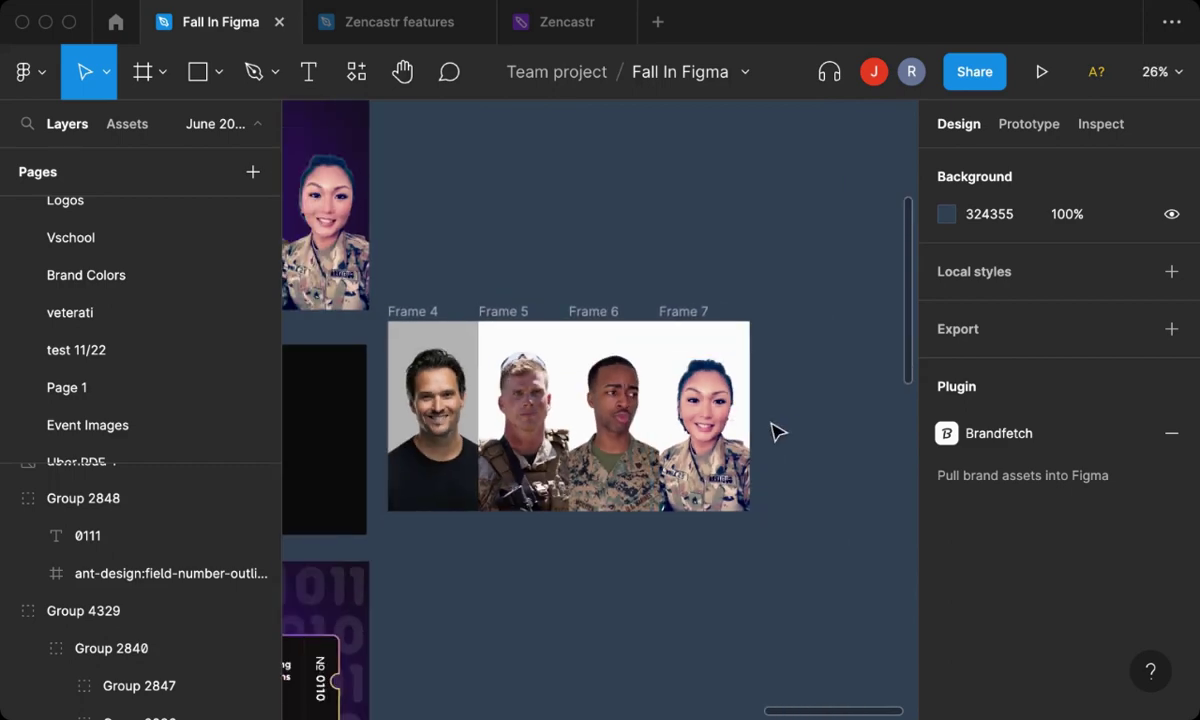
scroll(718, 437, "up", 2)
scroll(718, 437, "up", 3)
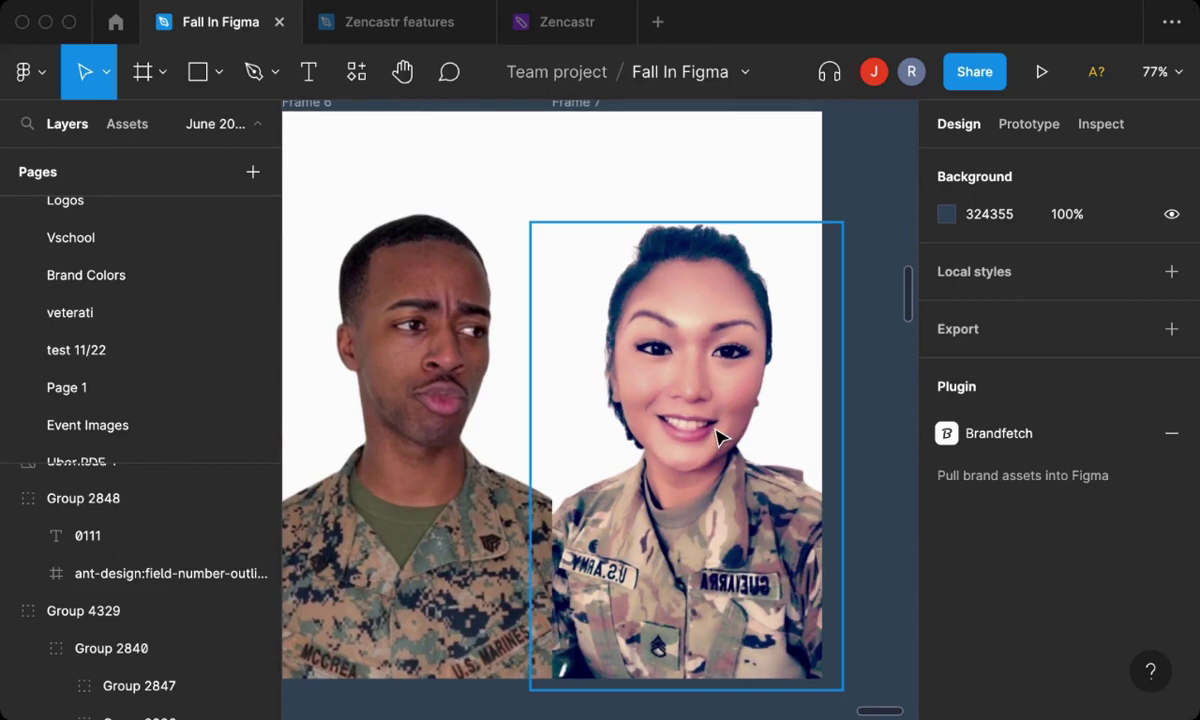
scroll(718, 437, "down", 3)
scroll(718, 437, "left", 3)
scroll(718, 437, "down", 2)
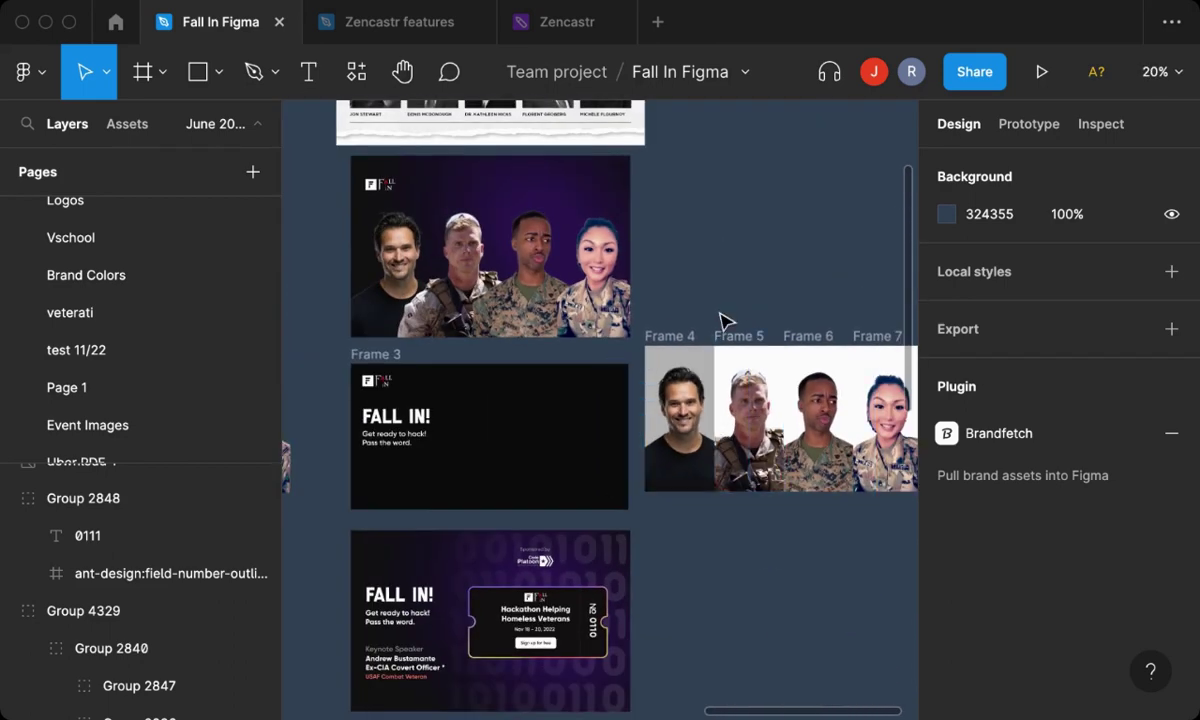
scroll(728, 484, "up", 5)
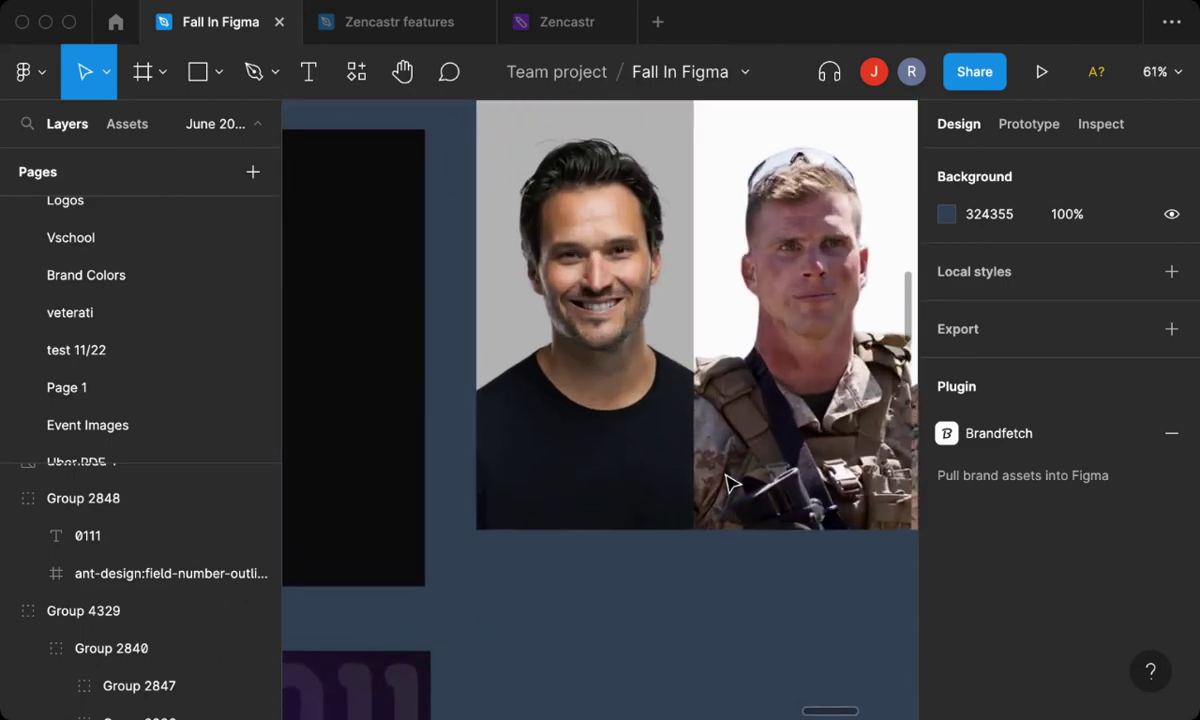
scroll(728, 484, "up", 3)
scroll(728, 484, "up", 5)
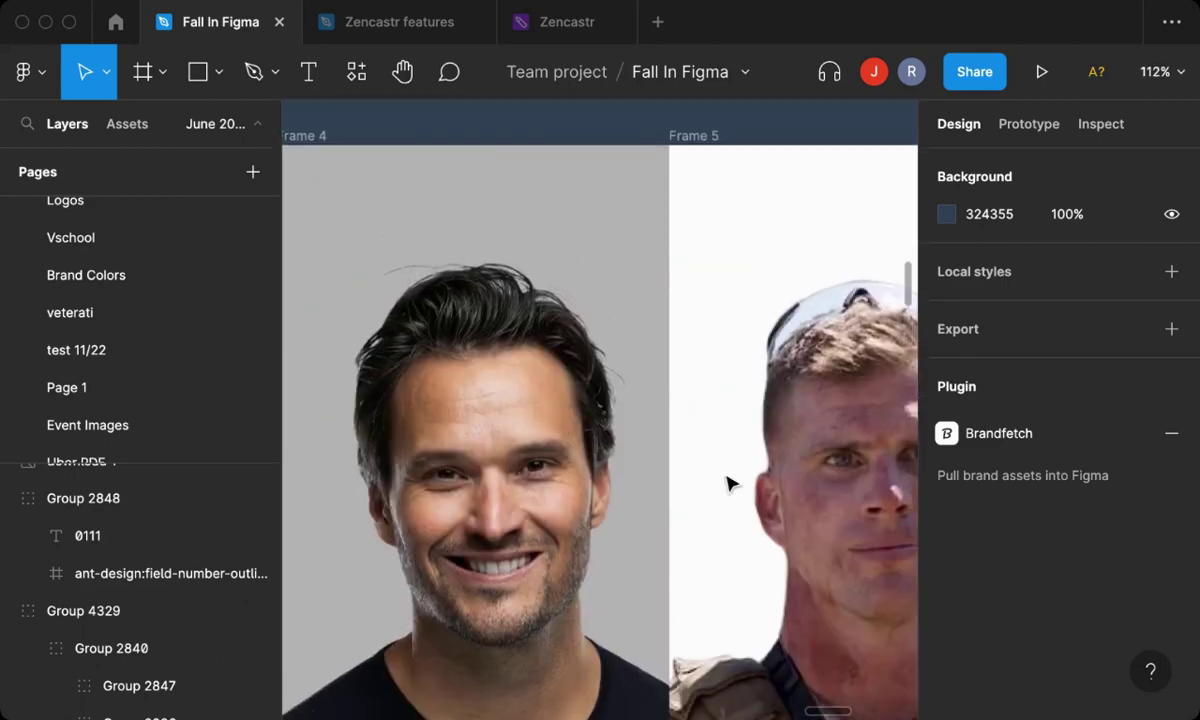
scroll(728, 484, "up", 2)
scroll(728, 484, "left", 3)
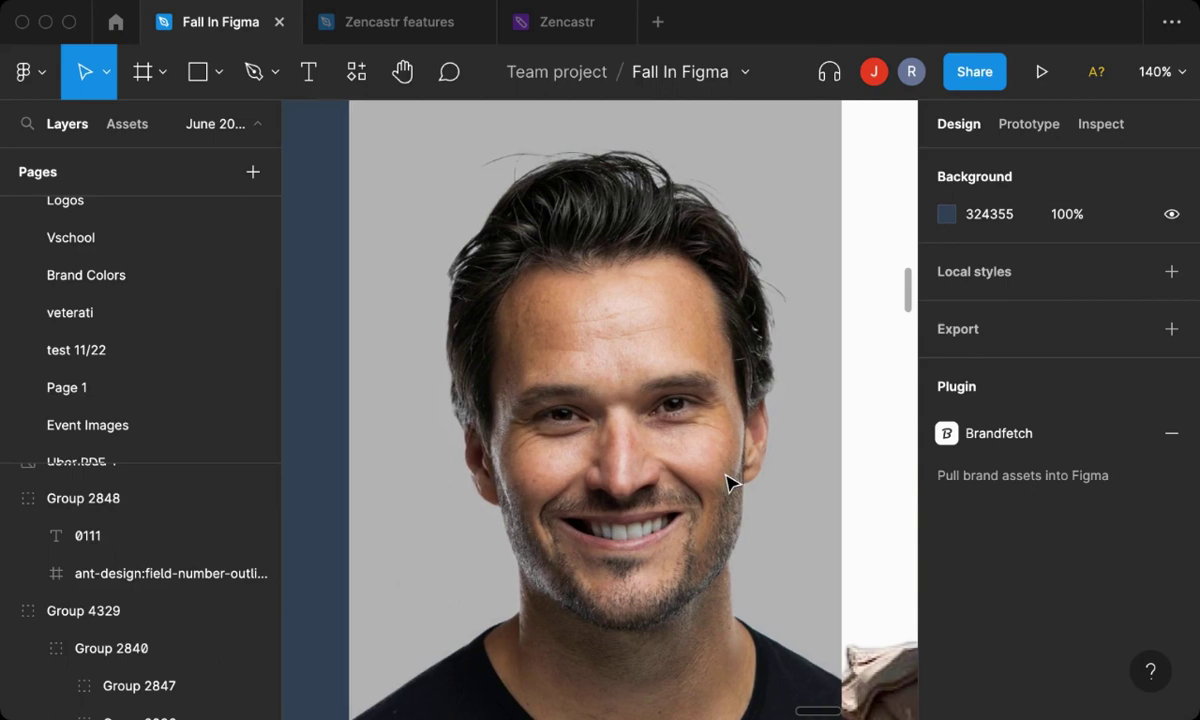
scroll(728, 484, "right", 1)
scroll(728, 484, "right", 6)
scroll(728, 484, "right", 1)
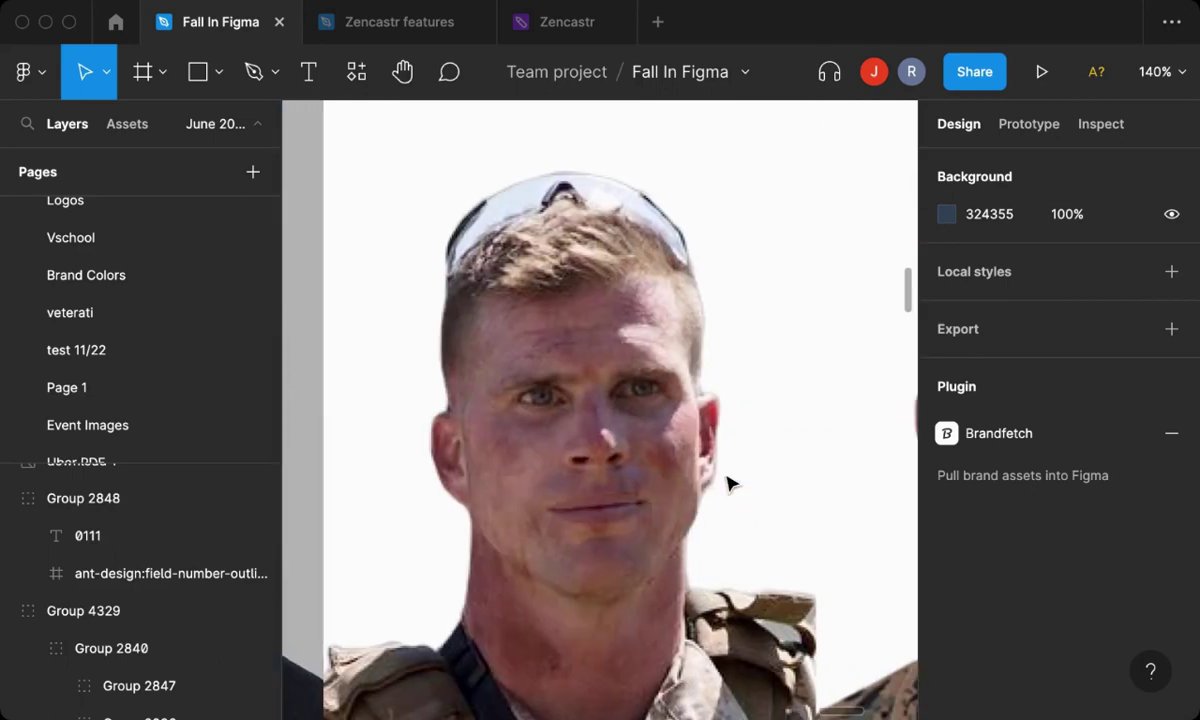
scroll(728, 484, "right", 5)
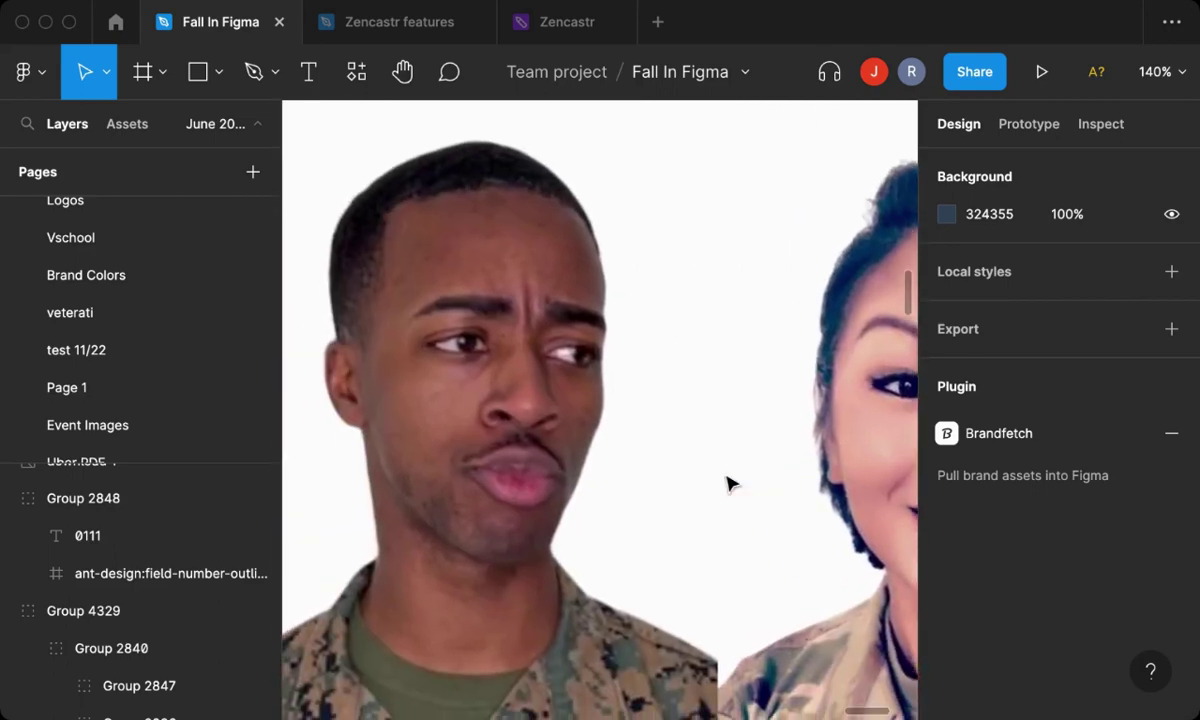
scroll(728, 484, "left", 1)
scroll(728, 484, "right", 3)
scroll(728, 484, "left", 4)
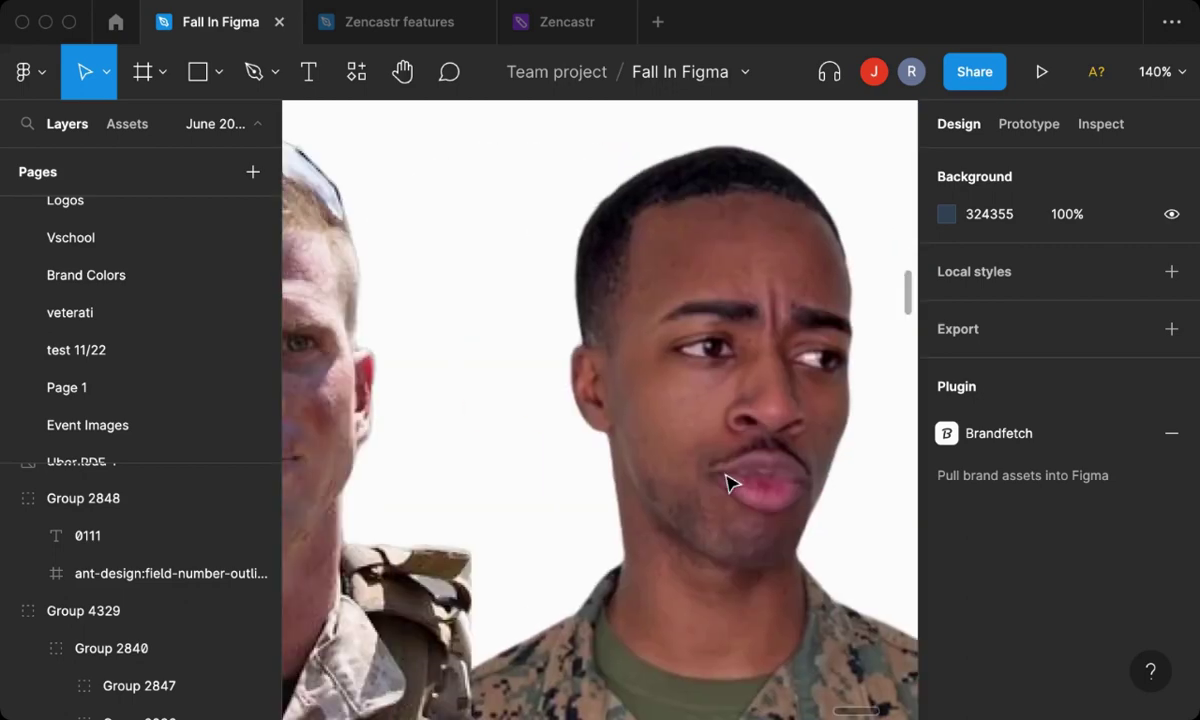
scroll(728, 484, "left", 3)
scroll(728, 484, "left", 4)
scroll(728, 484, "left", 1)
scroll(728, 484, "down", 5)
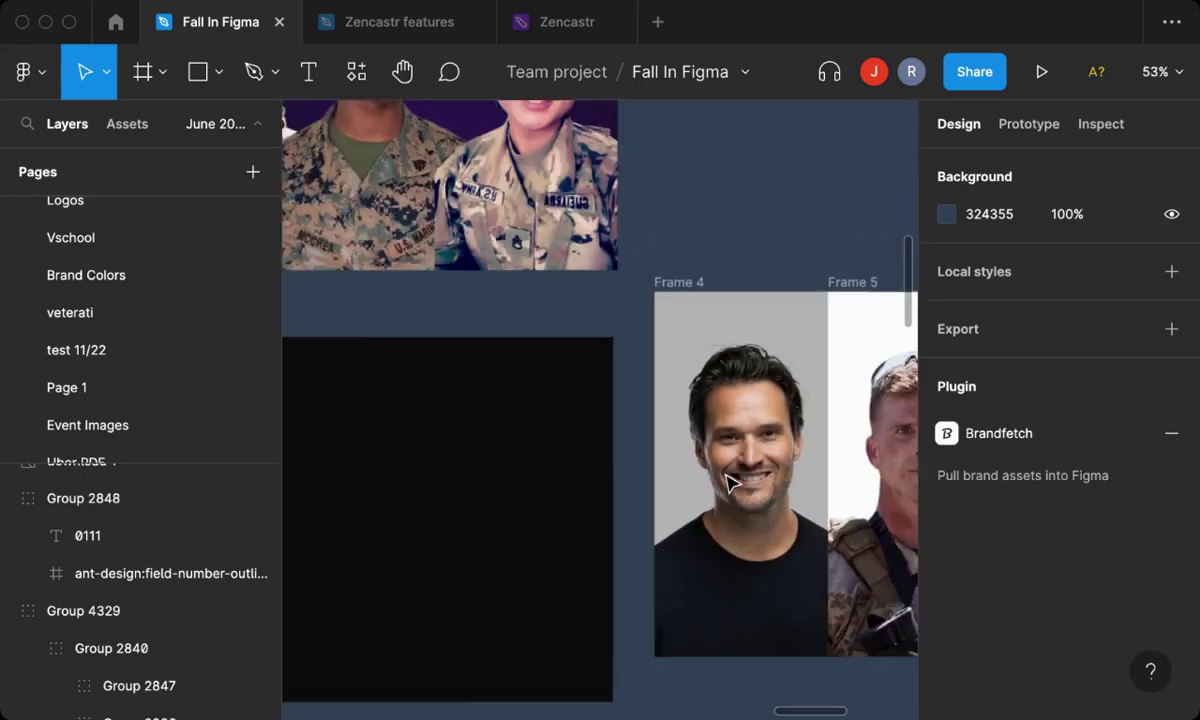
scroll(728, 484, "down", 3)
Zoom in to about 46% on the four-portrait group, then back out to 37%.
scroll(728, 484, "down", 2)
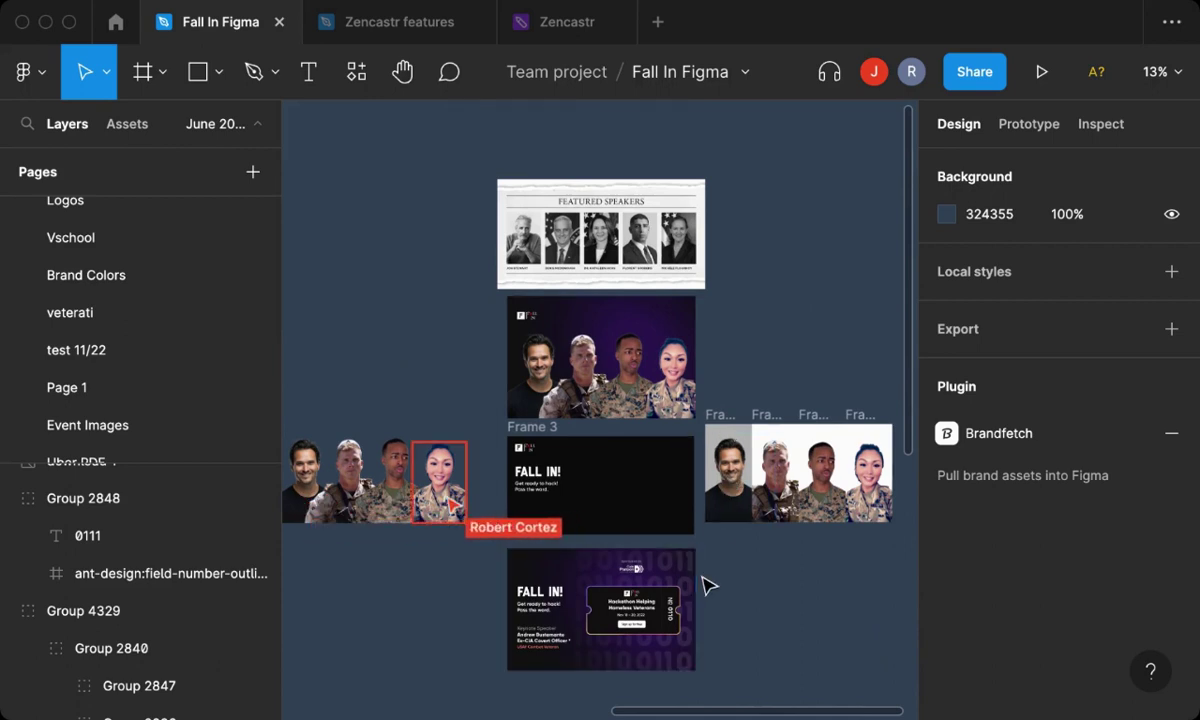
scroll(415, 592, "left", 3)
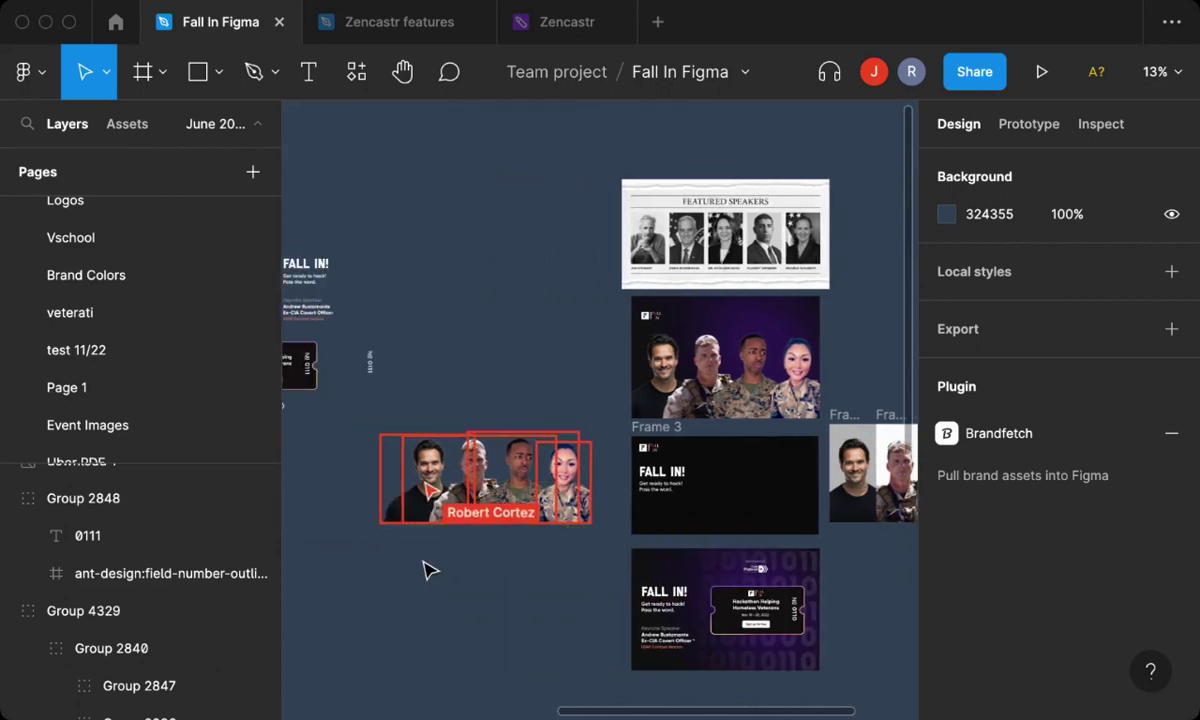
scroll(483, 562, "up", 2)
scroll(483, 562, "up", 5)
scroll(483, 562, "up", 1)
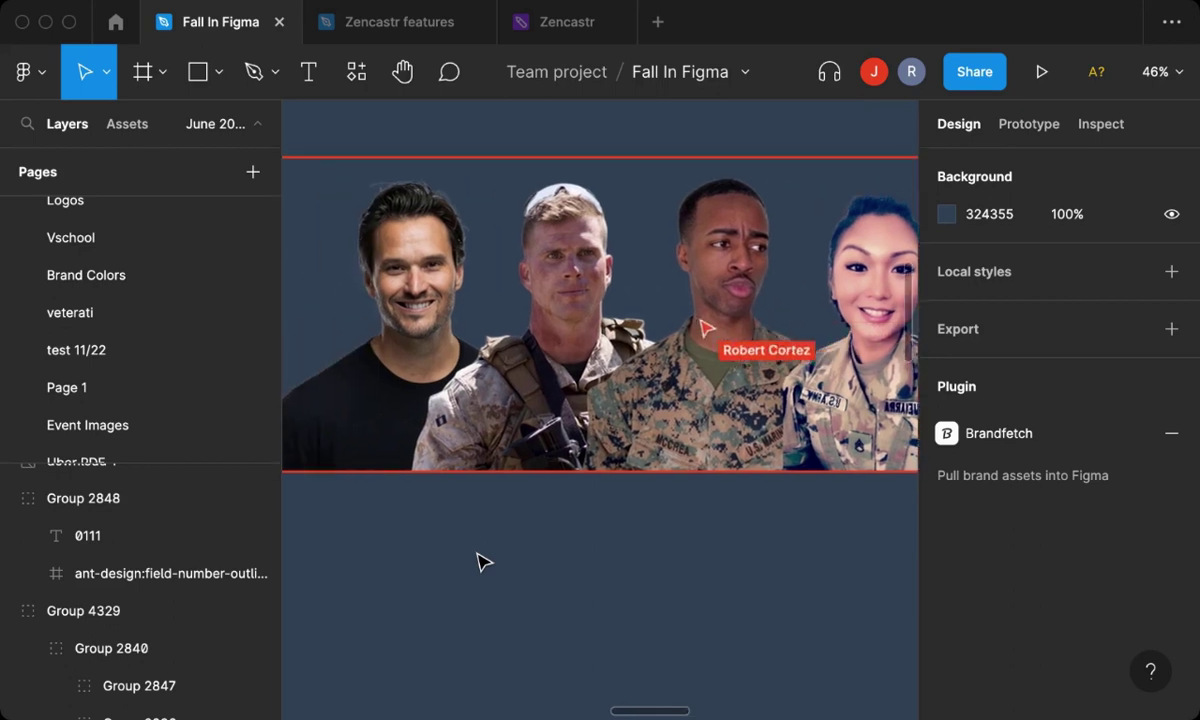
scroll(483, 562, "up", 1)
scroll(483, 562, "up", 1)
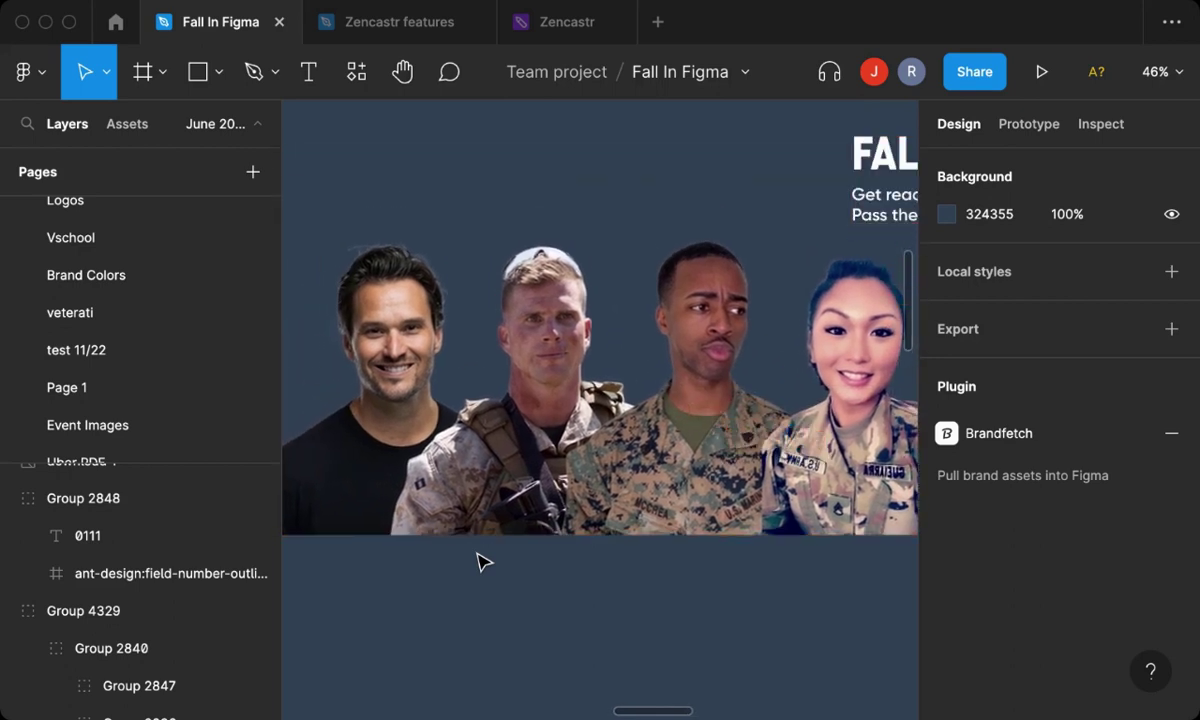
scroll(483, 562, "down", 2)
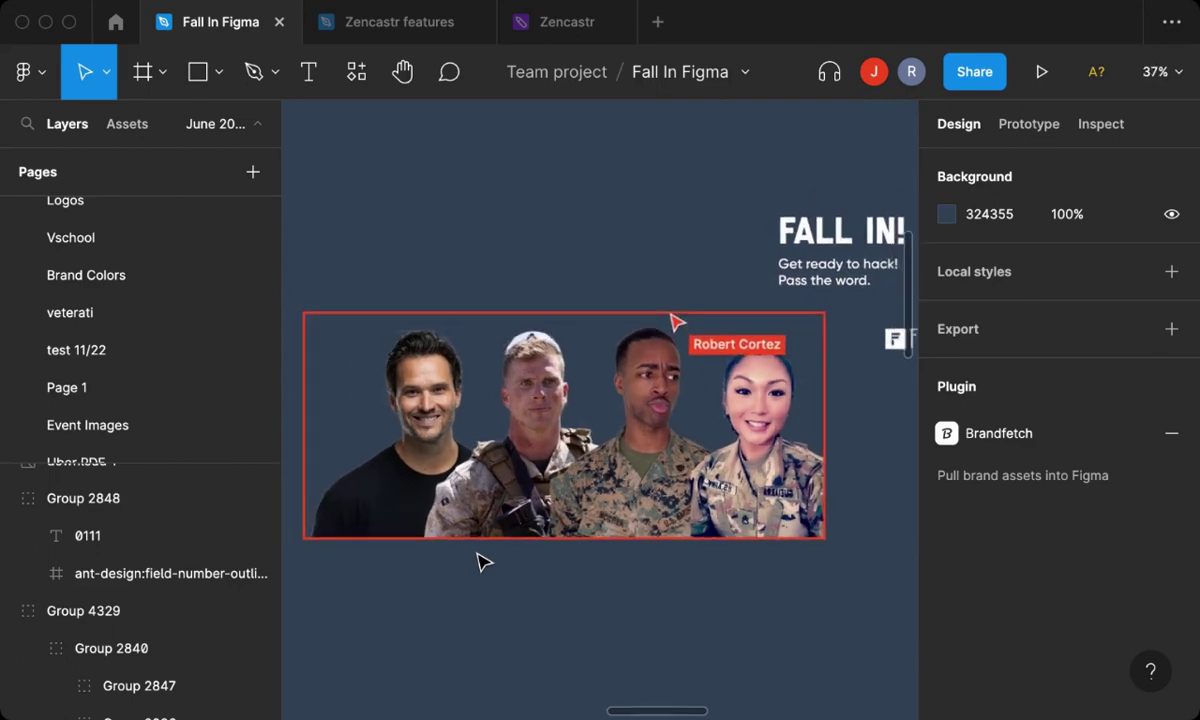
scroll(483, 562, "down", 1)
Pan to Frame 3 as the portrait group is placed along its bottom edge.
scroll(483, 562, "right", 5)
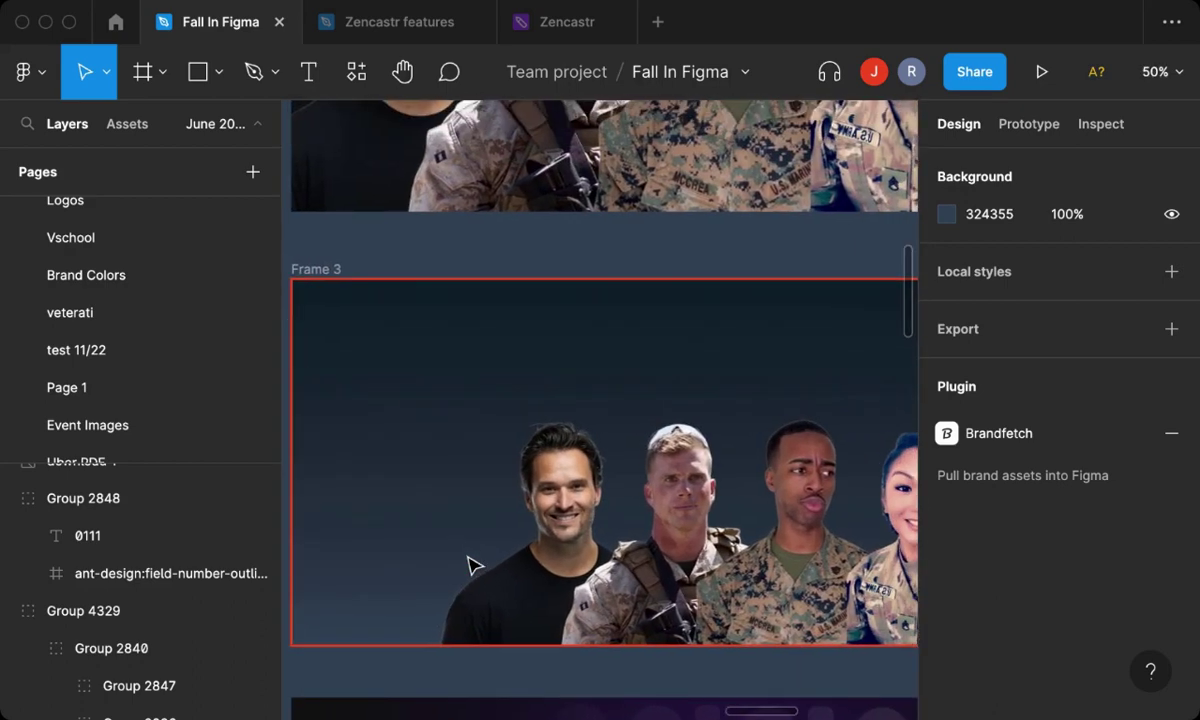
scroll(473, 565, "down", 3, "ctrl")
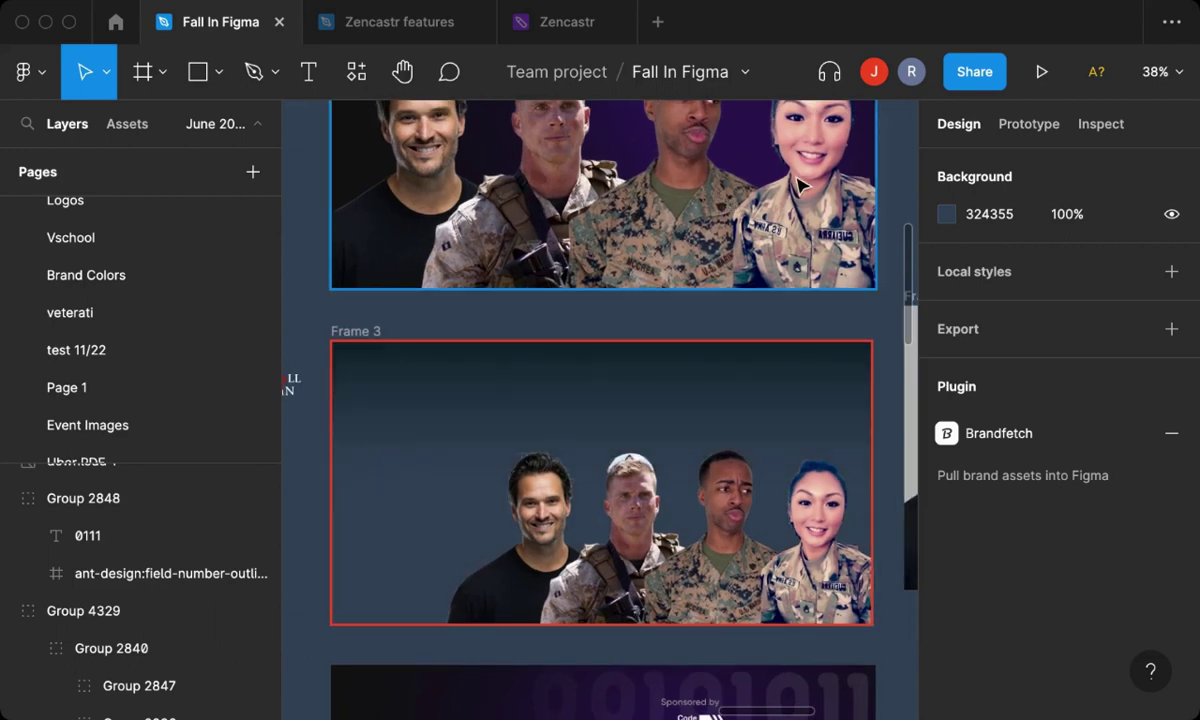
Follow the collaborator's view and hide the interface so the canvas fills the window.
left_click(911, 73)
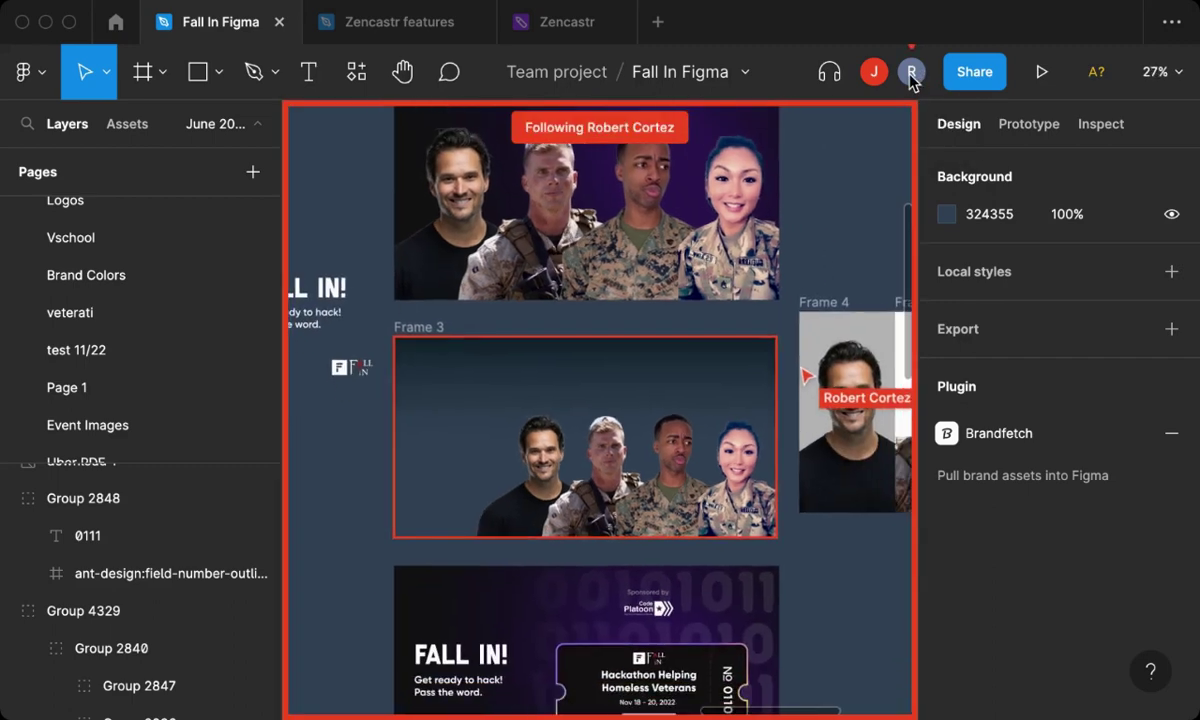
key("ctrl+backslash")
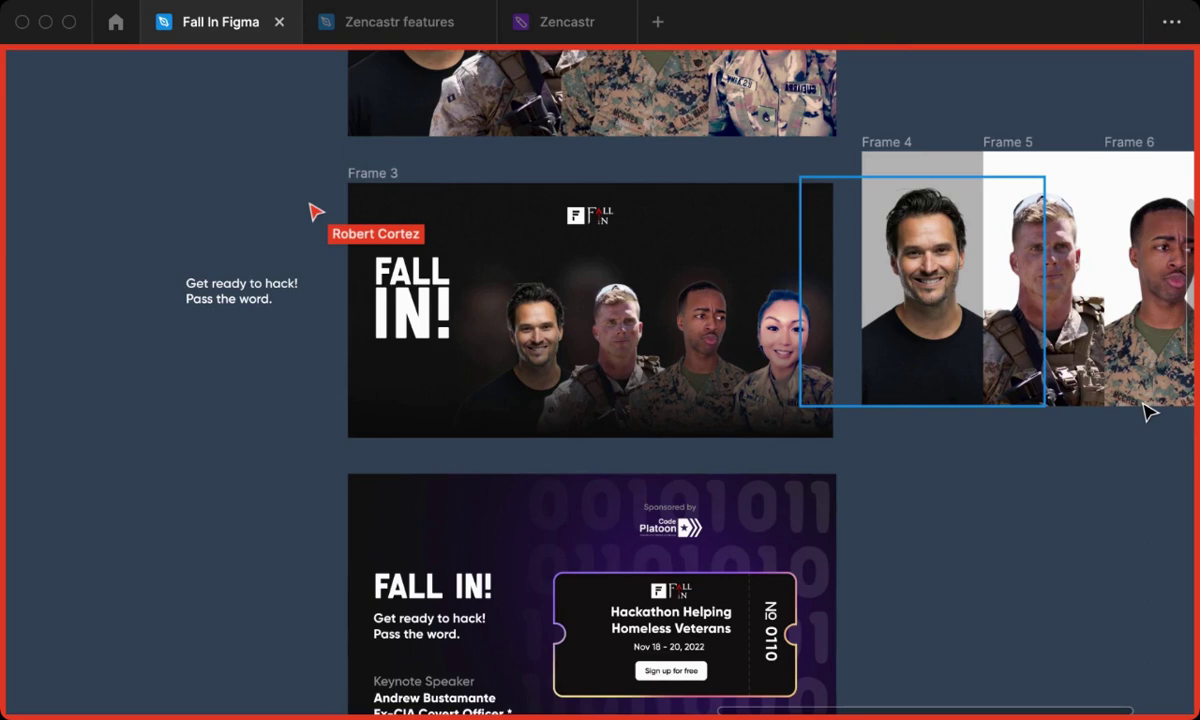
Scroll the canvas right to bring Frame 3's title area into view.
scroll(1148, 412, "right", 1)
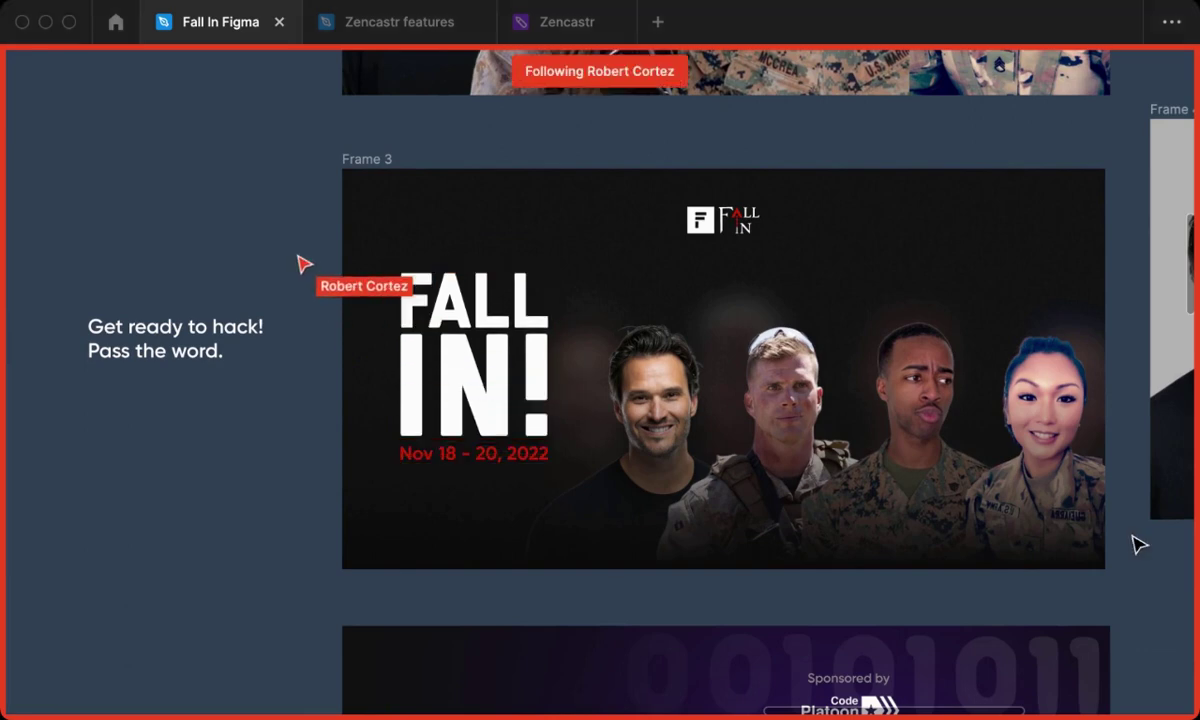
Duplicate the tagline below itself and retype the copy as the speaker's name with ', USMC'.
scroll(1158, 557, "down", 3, "ctrl")
scroll(1190, 580, "left", 5)
scroll(986, 571, "left", 2)
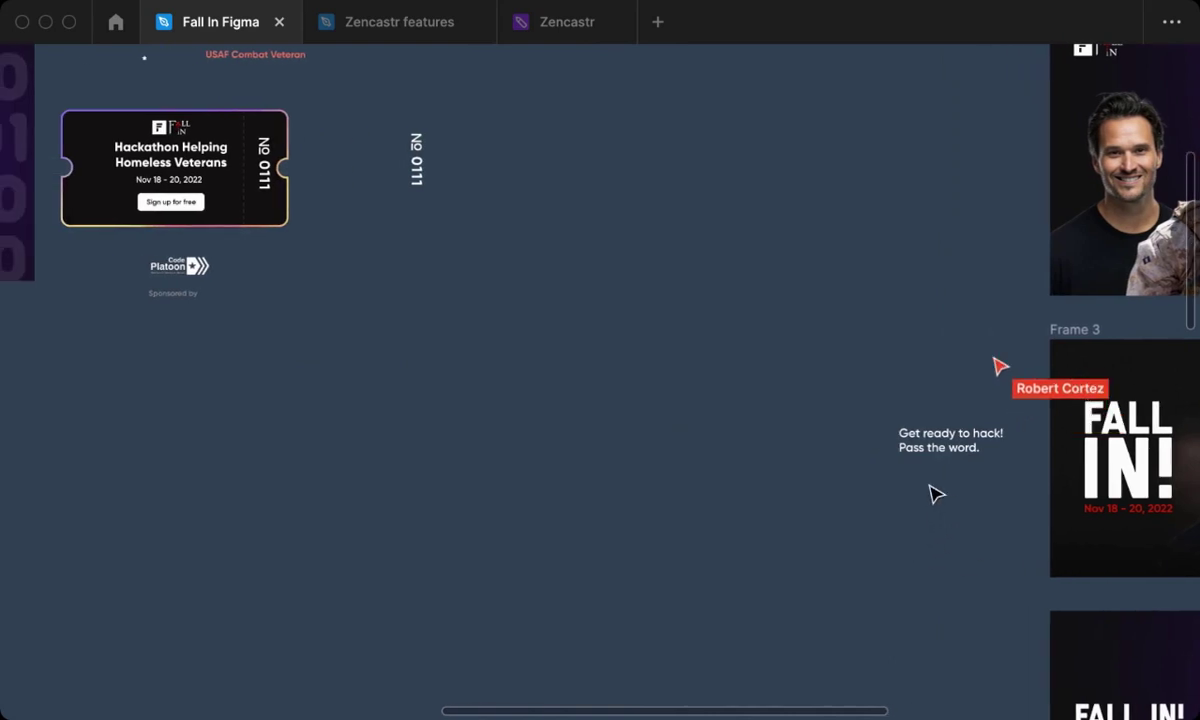
left_click_drag(930, 445, 868, 548)
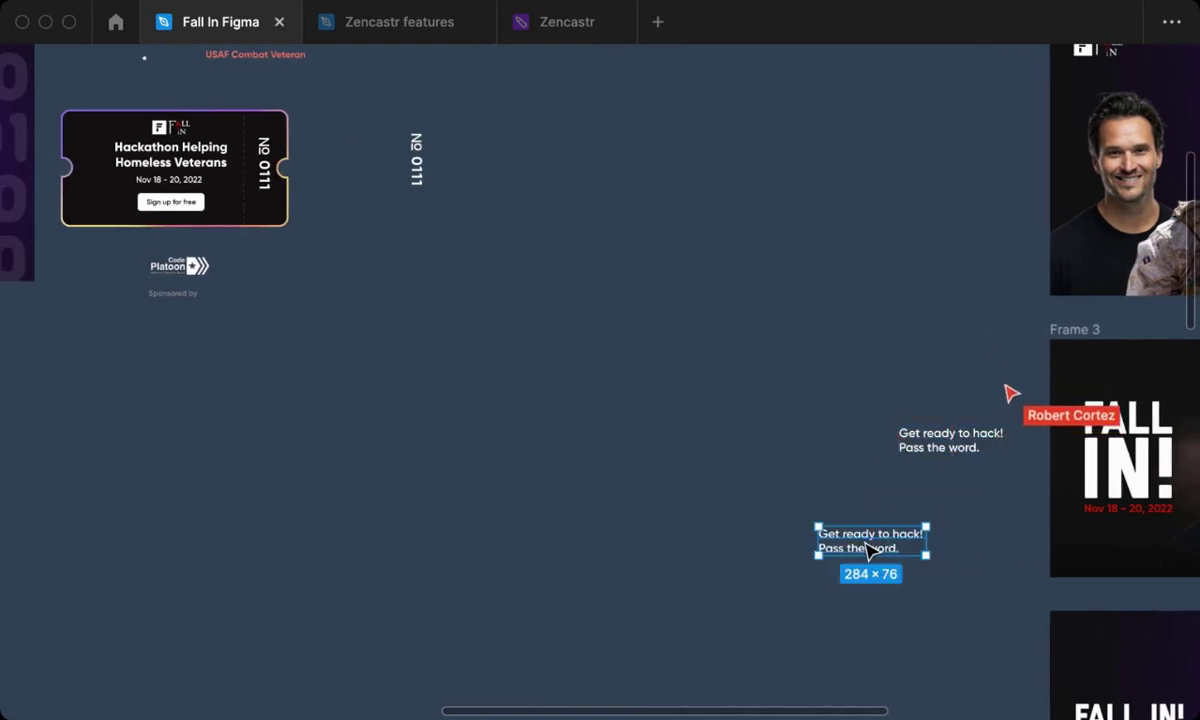
scroll(868, 548, "right", 5)
double_click(667, 538)
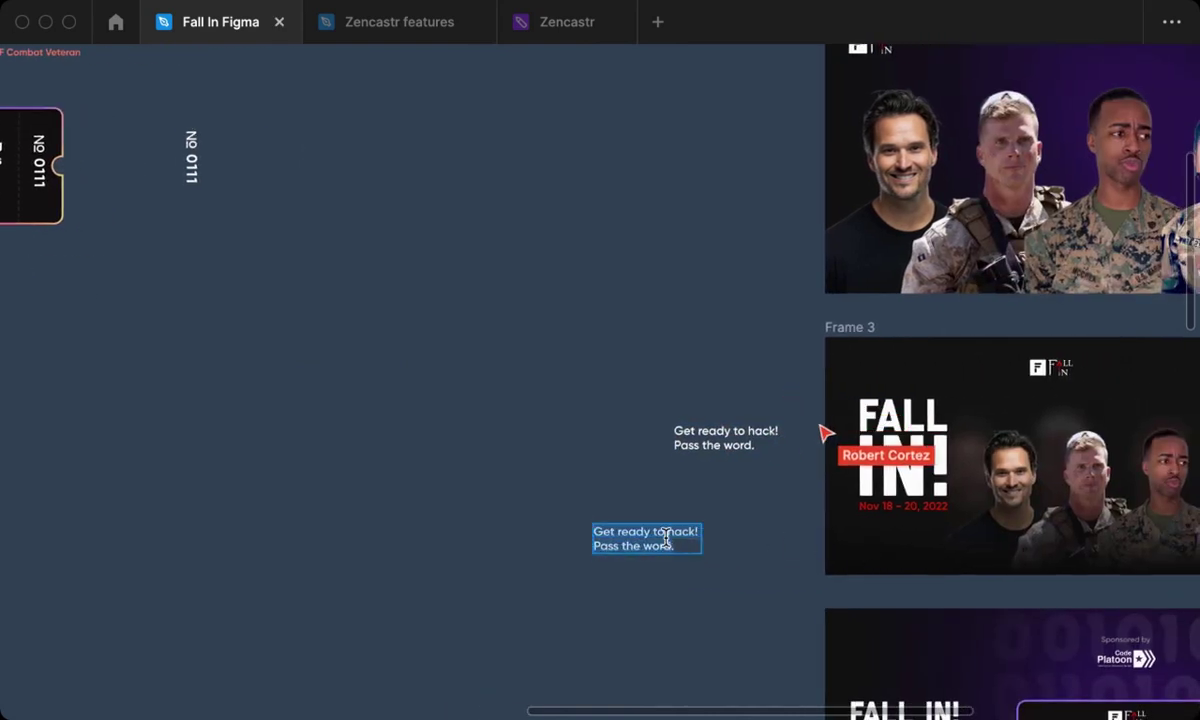
type("Jake Wood")
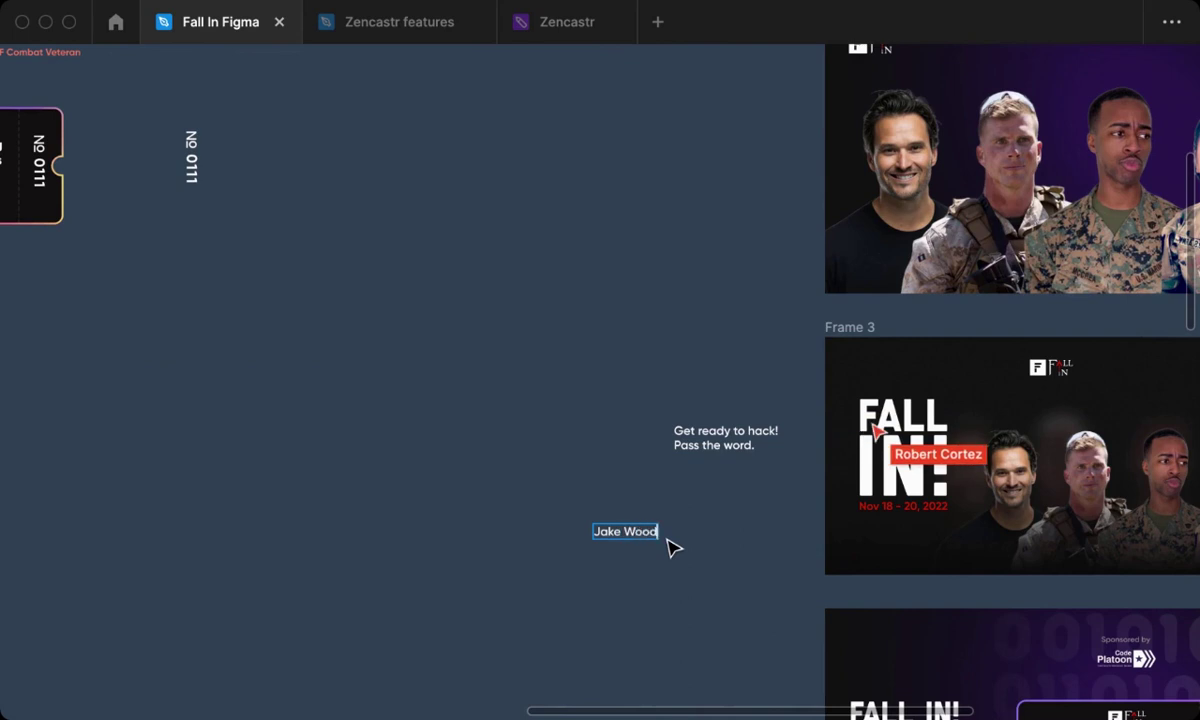
type(", US")
type("MC")
key("Escape")
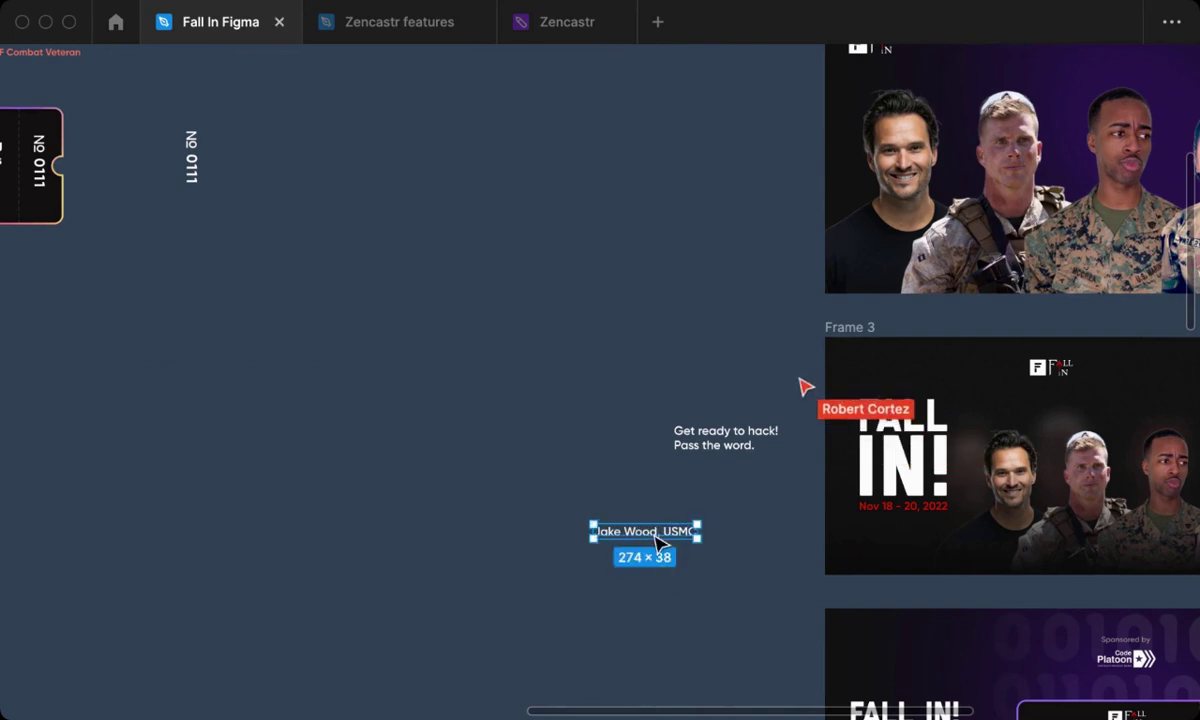
Drag a copy of the name caption into Frame 3 above the portraits.
left_click_drag(658, 543, 1040, 432)
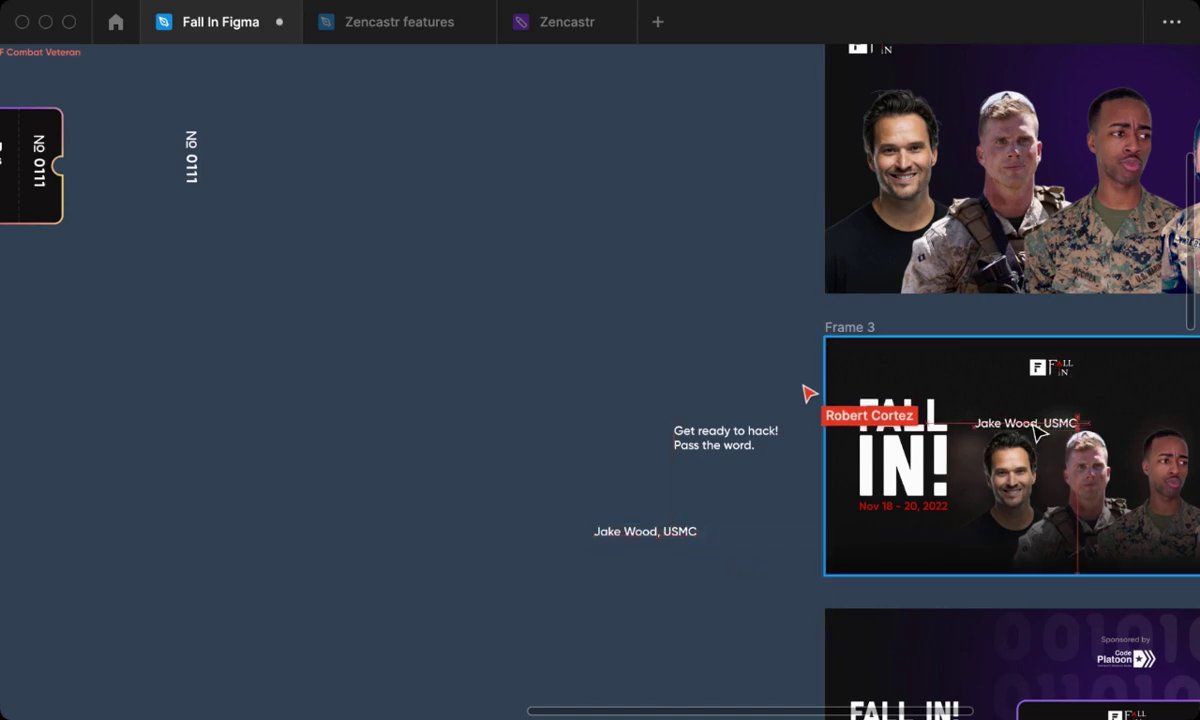
scroll(1037, 432, "up", 5)
scroll(1031, 428, "right", 3)
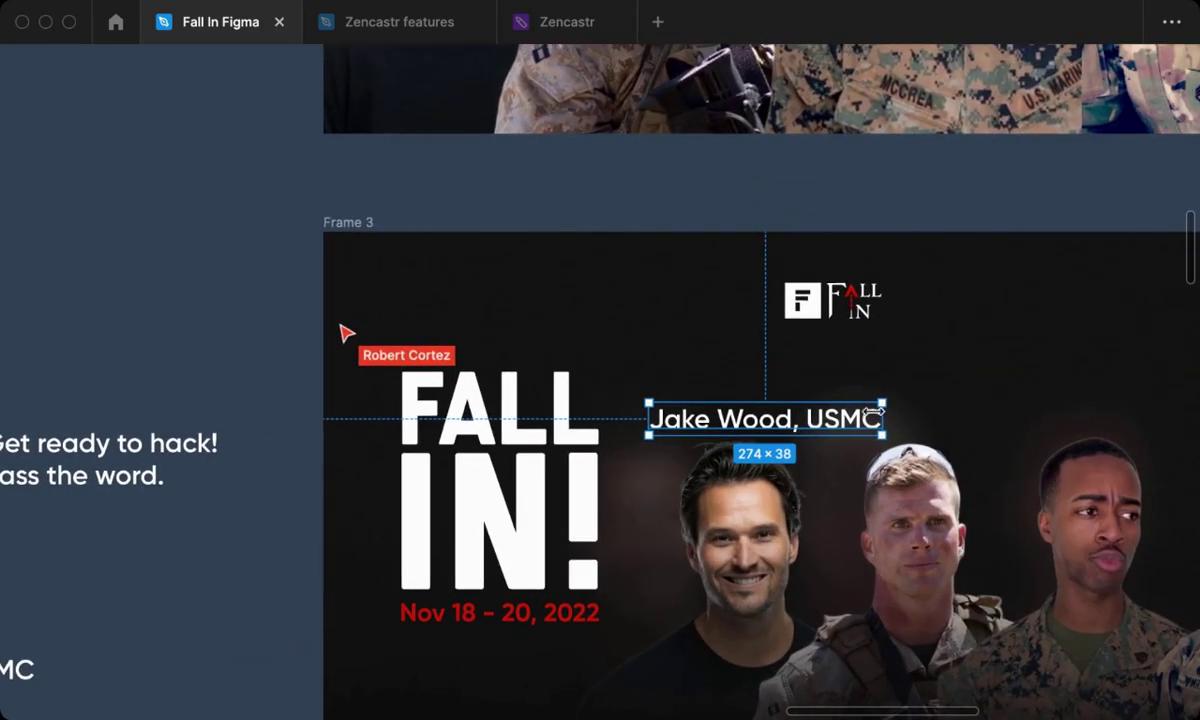
Restore the hidden editing panels with Ctrl+\ and slightly widen the name caption's box.
key("ctrl+backslash")
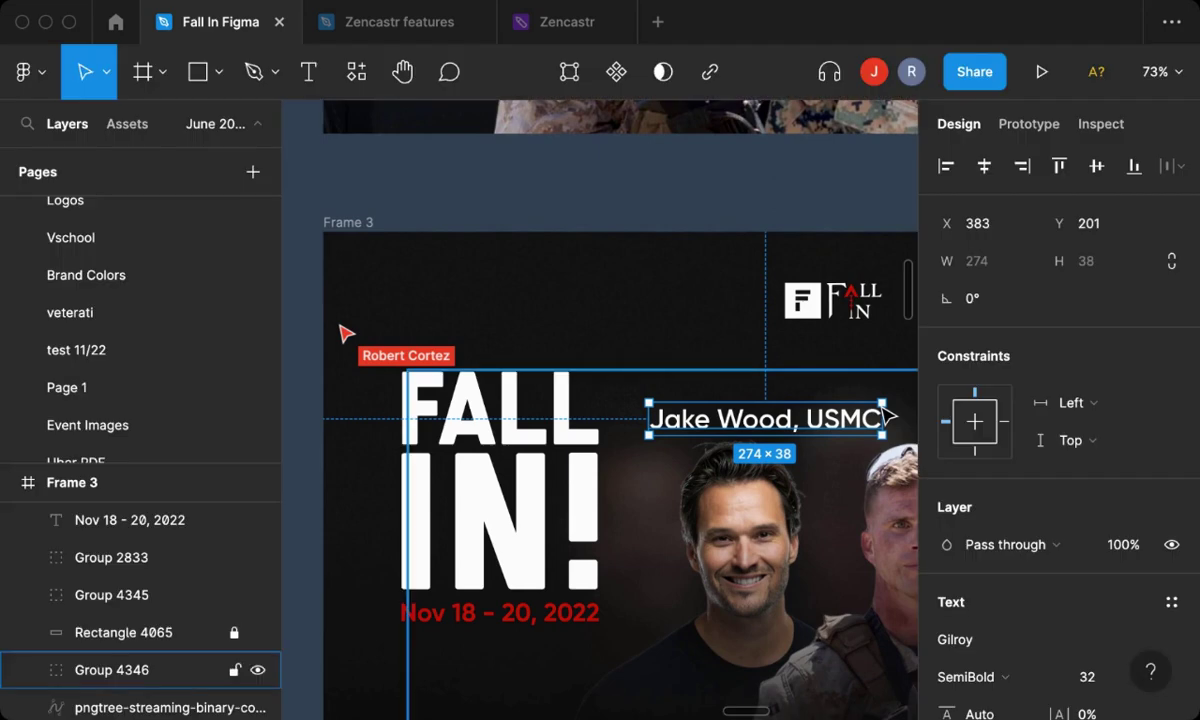
scroll(888, 414, "right", 2)
mouse_move(843, 411)
left_mouse_down()
mouse_move(766, 409)
mouse_move(836, 430)
left_mouse_up()
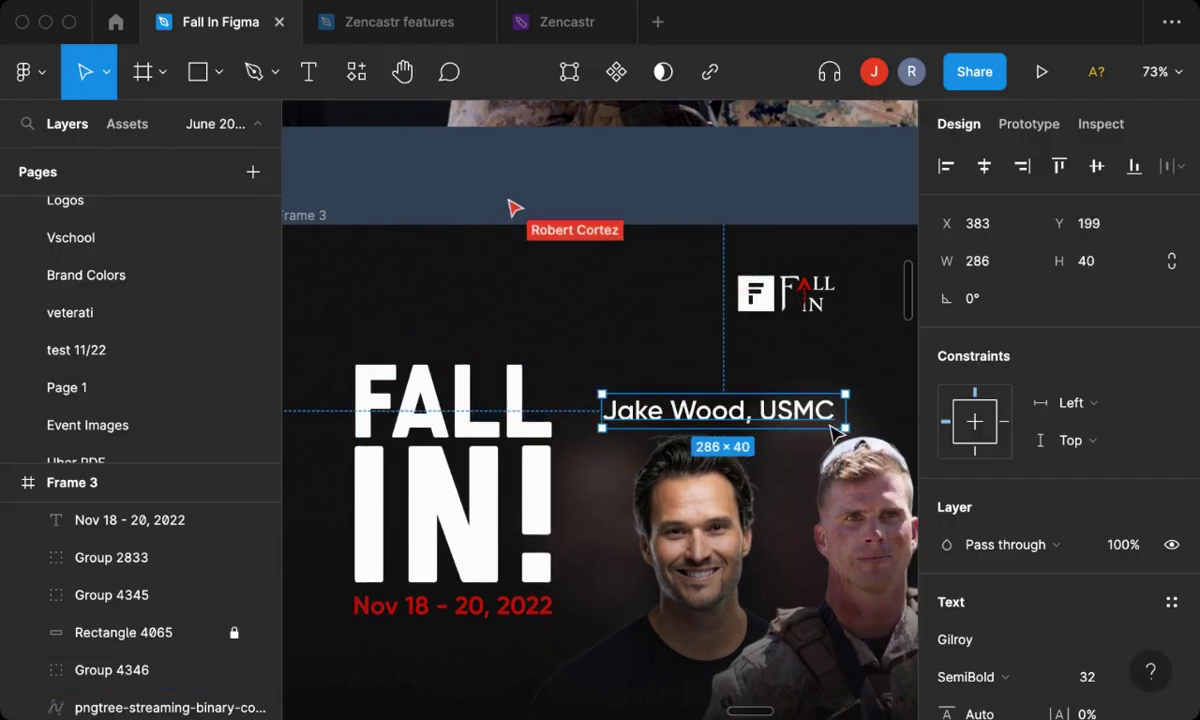
Set the name caption's font size to 17.
scroll(1012, 562, "down", 1)
scroll(1016, 590, "down", 1)
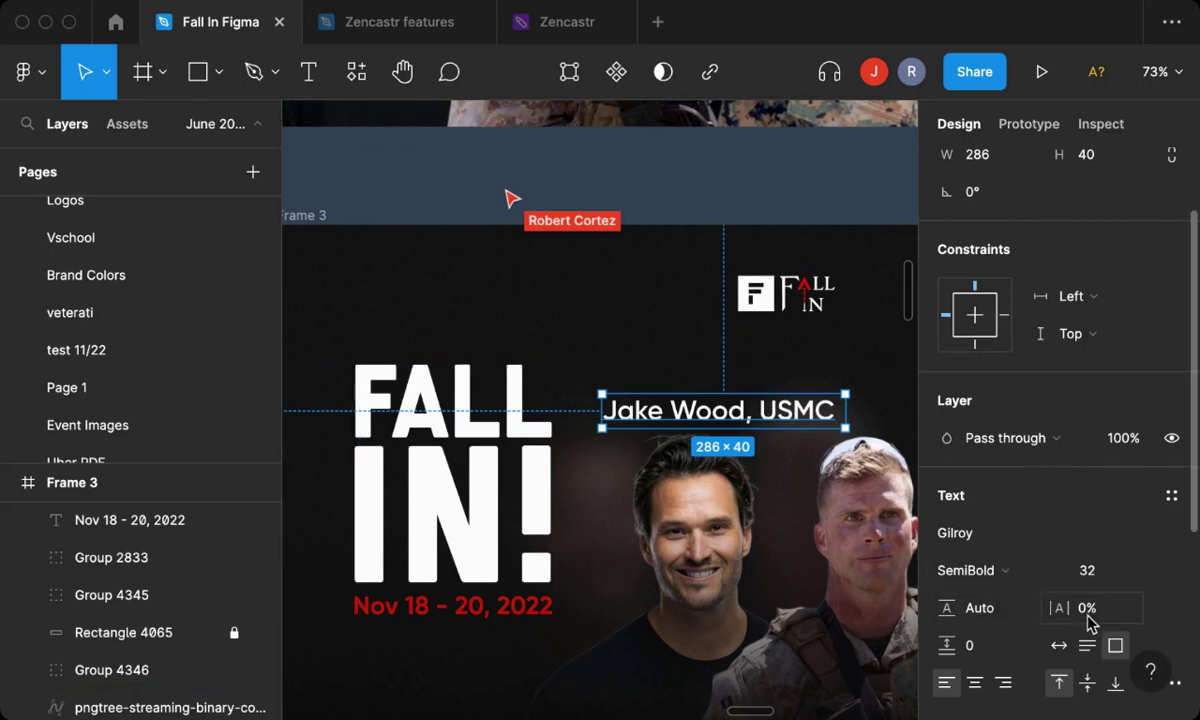
left_click(1086, 572)
type("19")
key("Return")
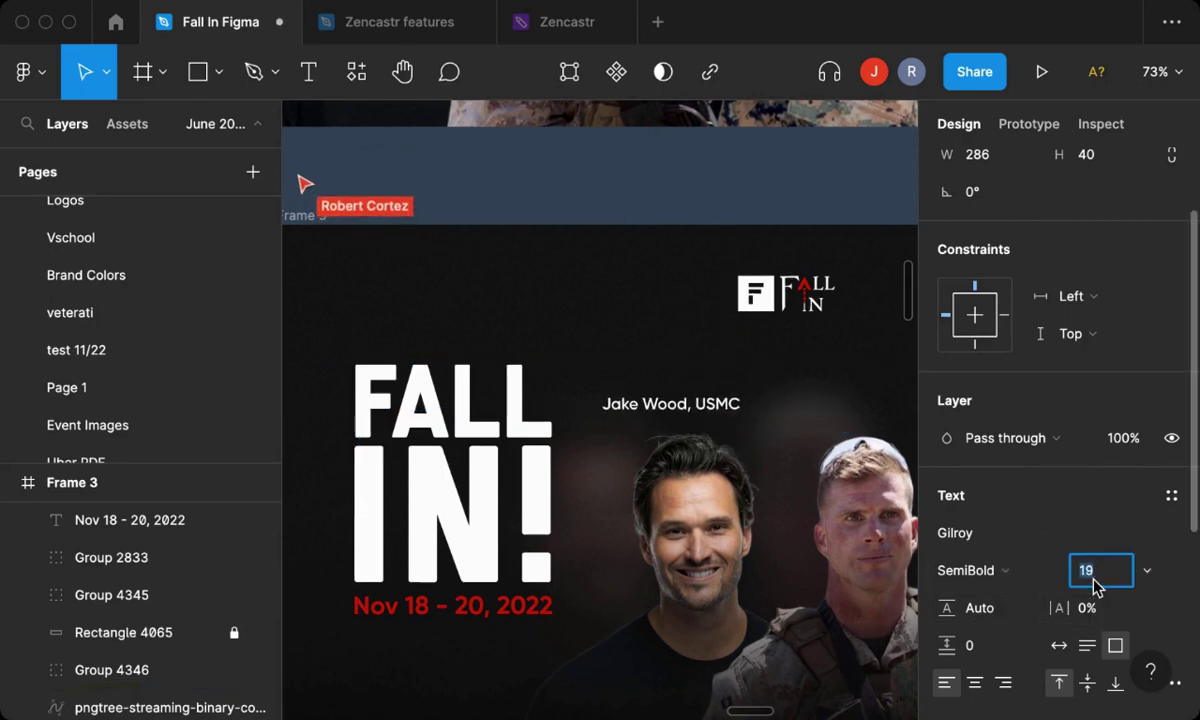
type("17")
key("Return")
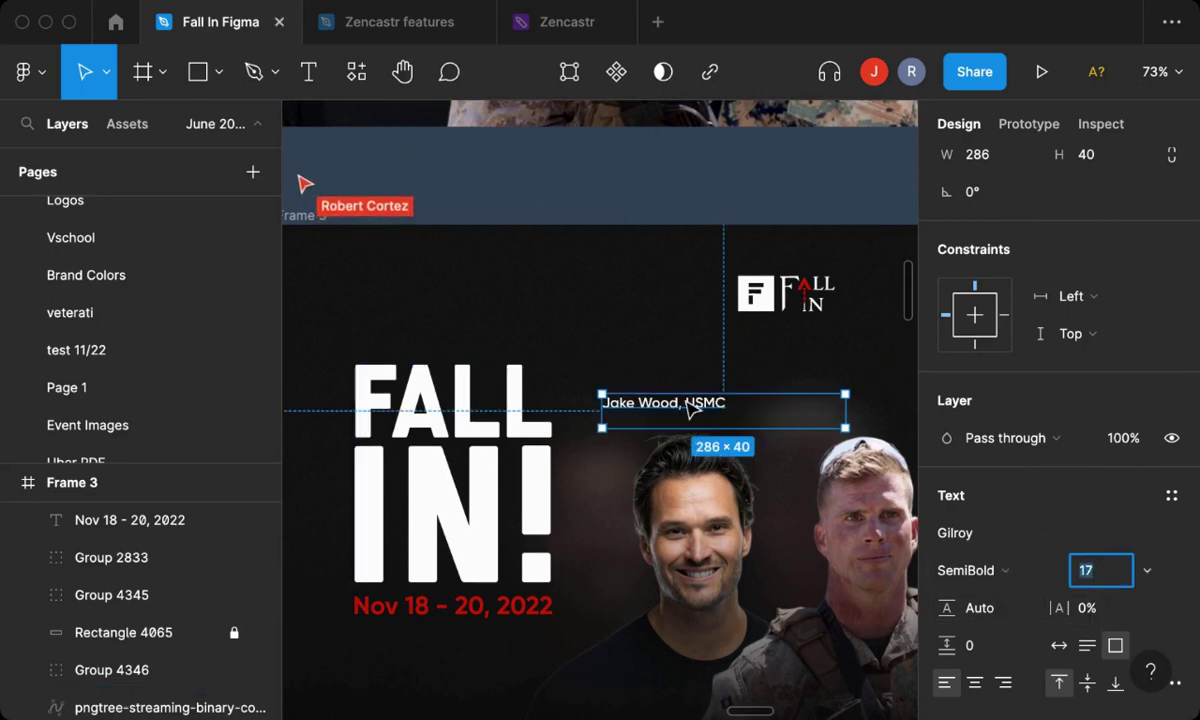
Place the caption just above the first portrait and narrow its box to 186 wide.
left_click_drag(696, 409, 738, 425)
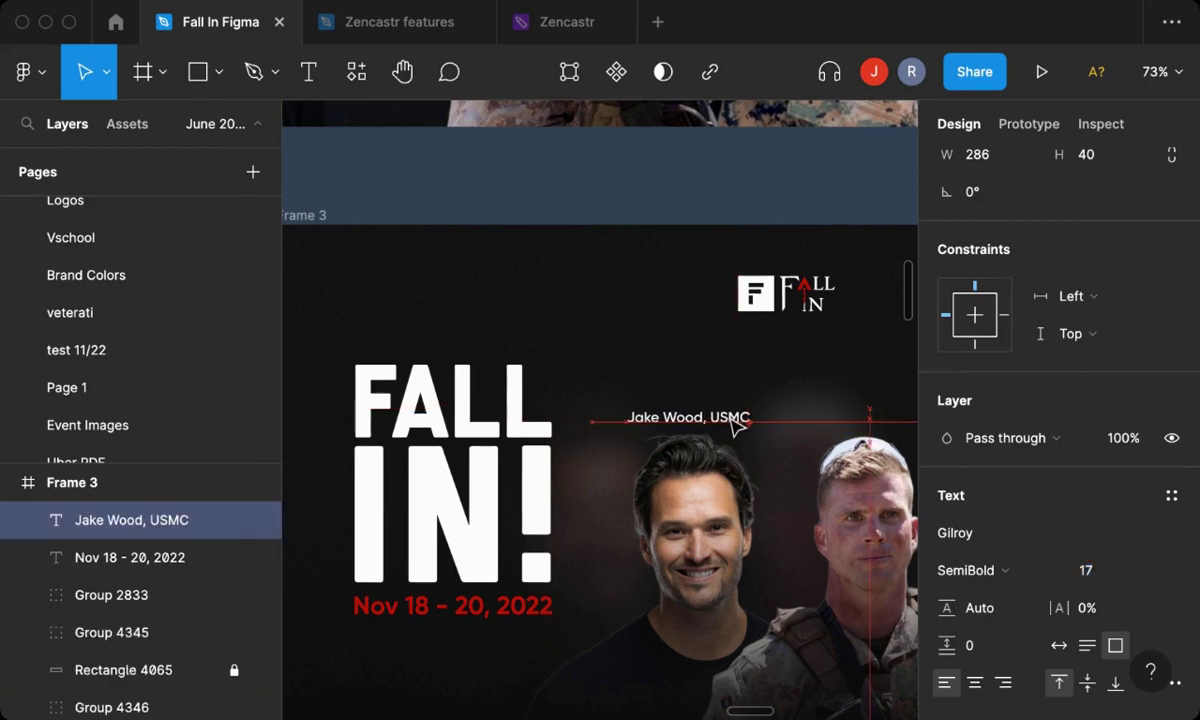
left_click_drag(738, 425, 737, 409)
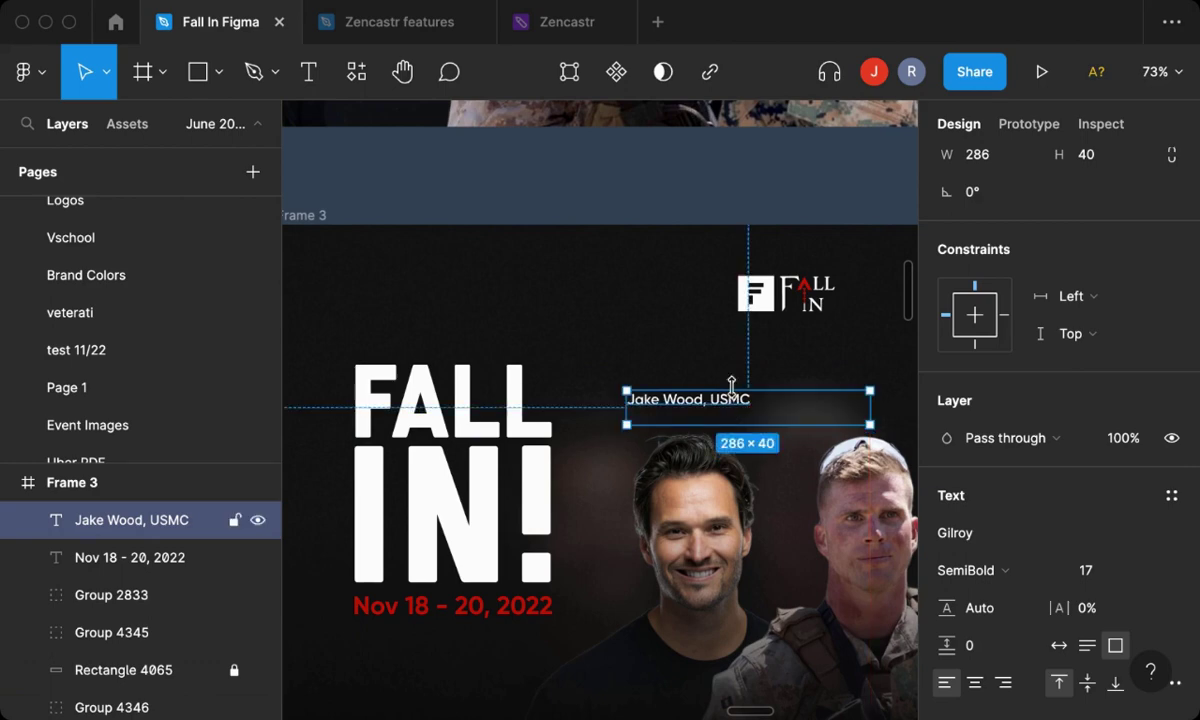
left_click_drag(870, 408, 783, 409)
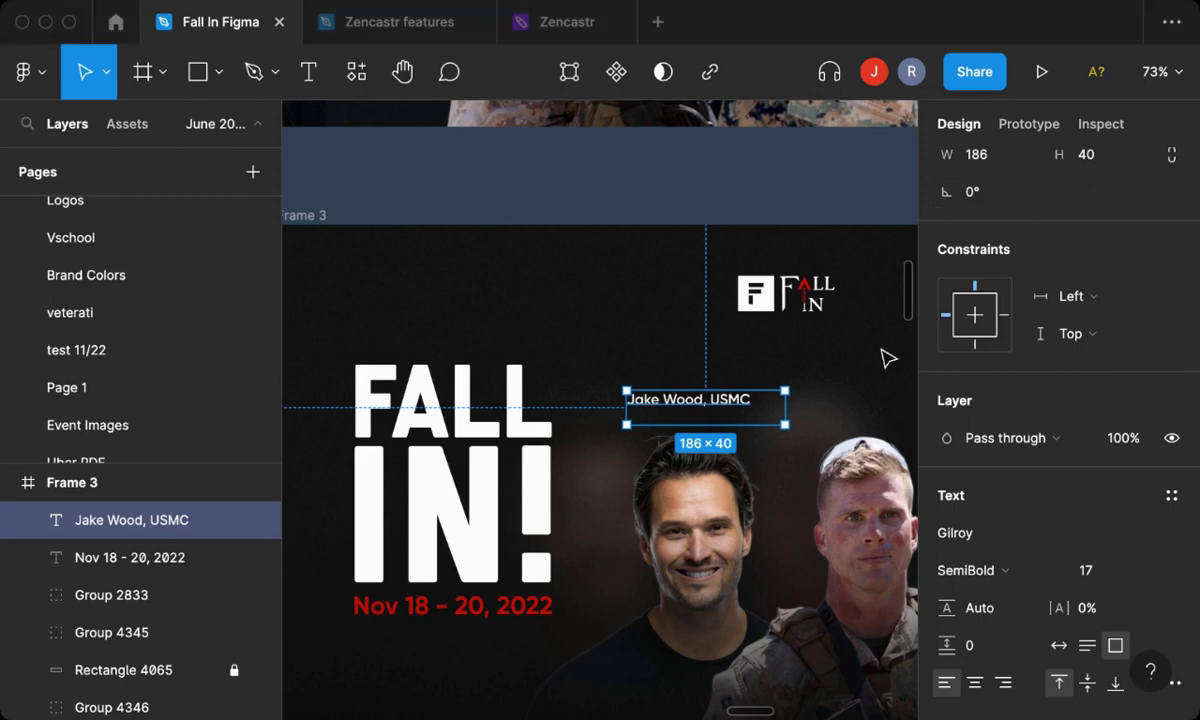
Retype the caption as 'Motivators', correcting the misspellings.
double_click(661, 389)
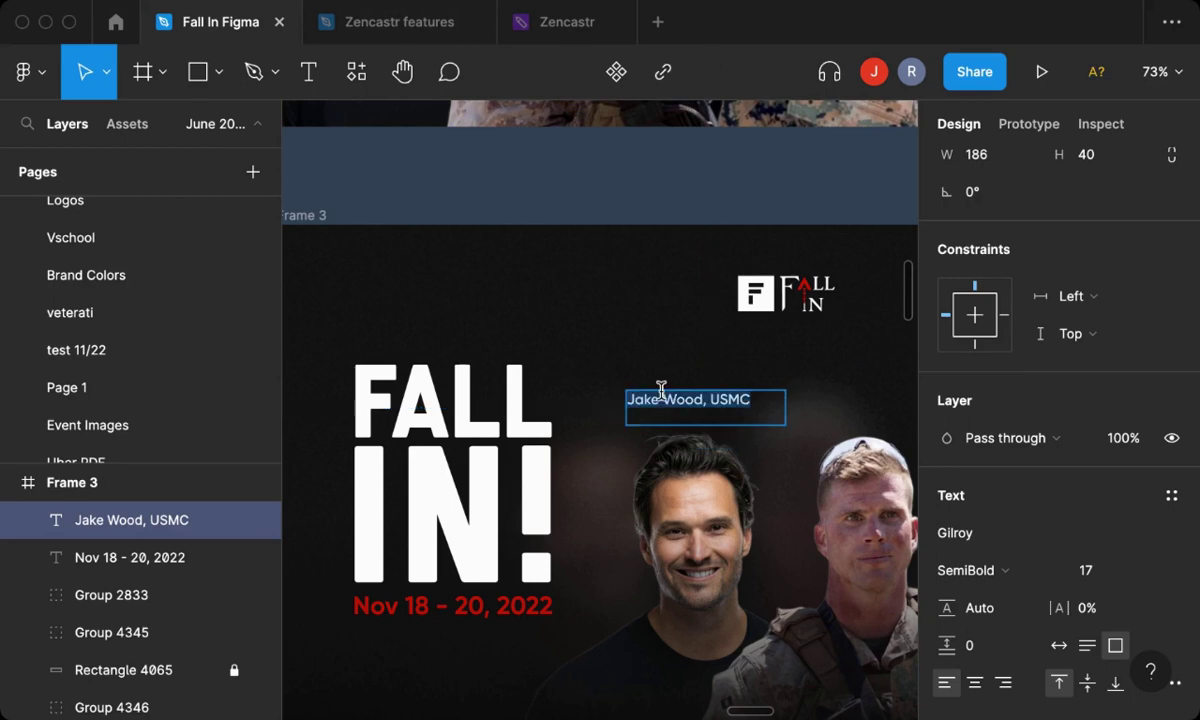
type("Movativ")
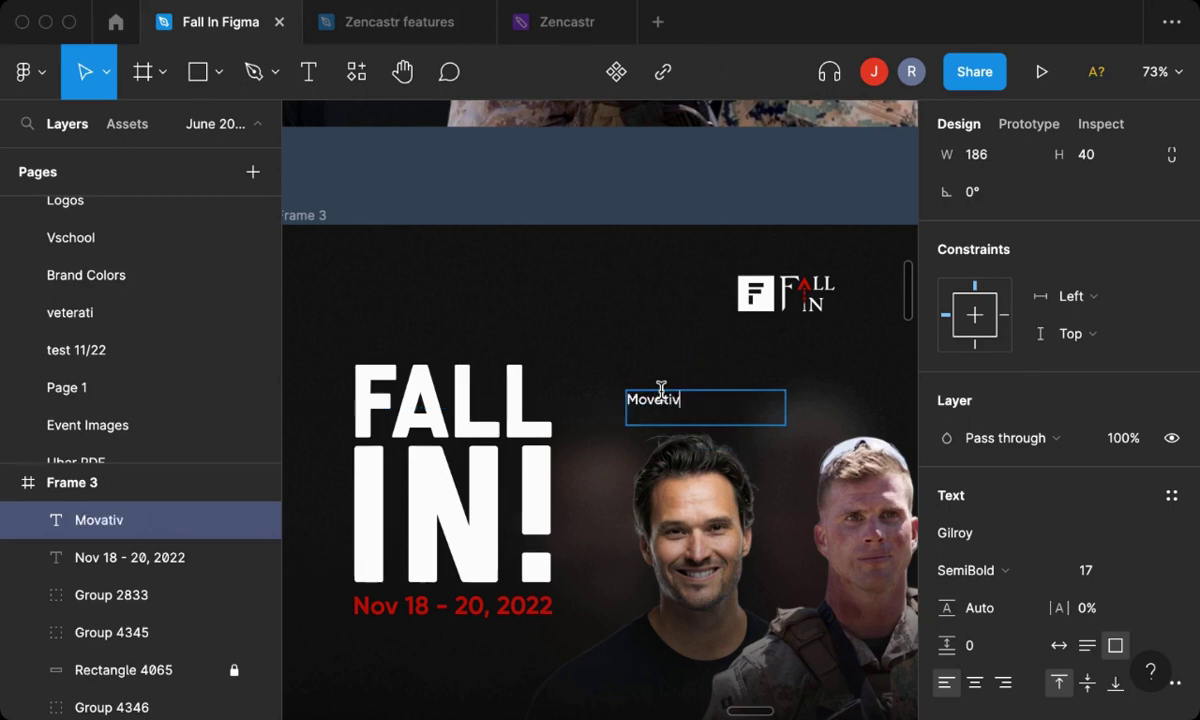
type("atos")
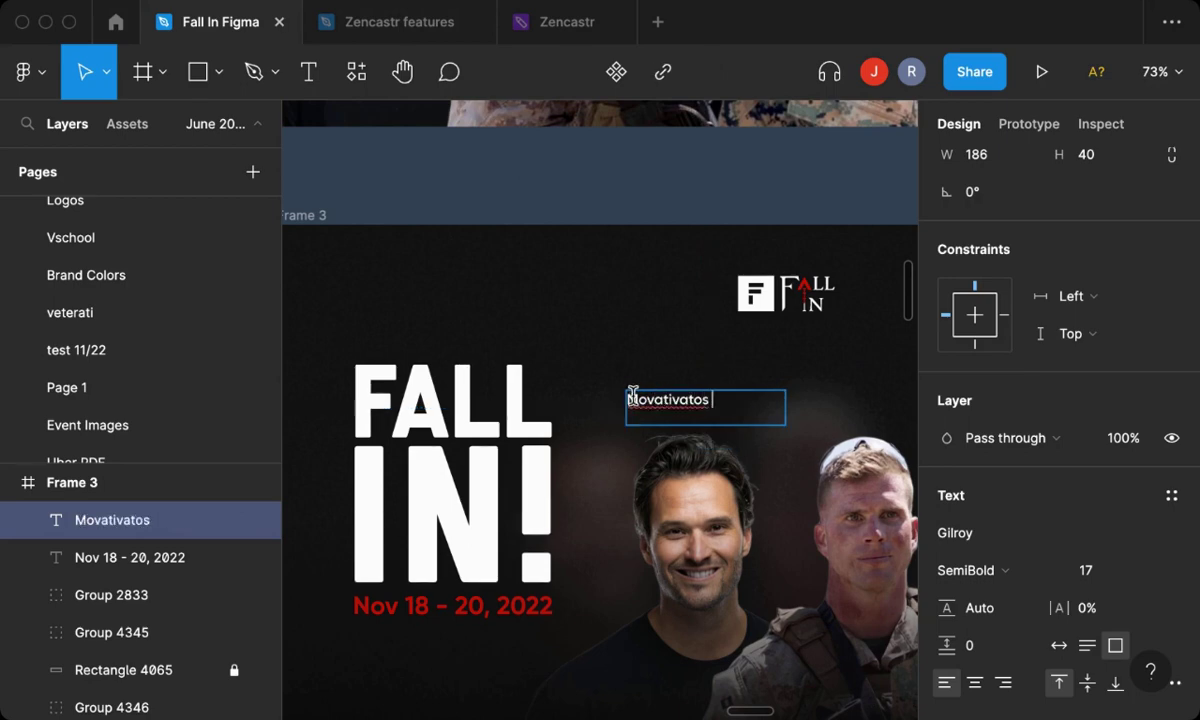
right_click(642, 392)
left_click(634, 408)
key("BackSpace")
type("Mot")
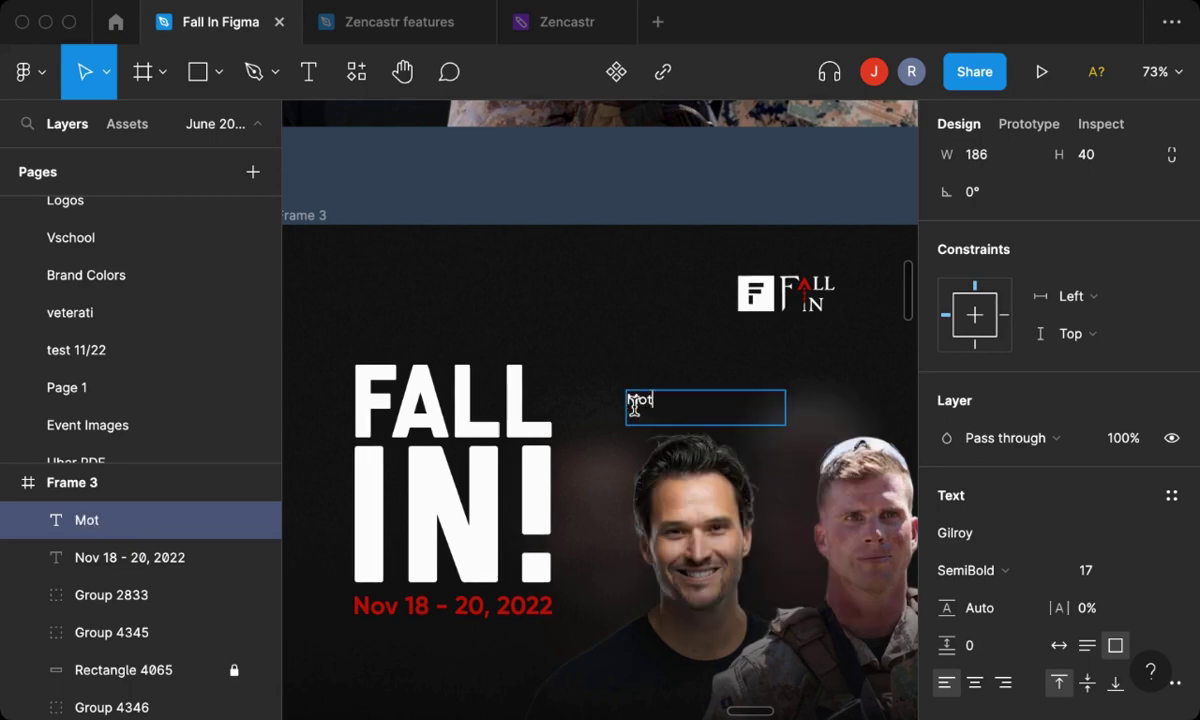
type("ibato")
key("BackSpace")
key("BackSpace")
key("BackSpace")
key("BackSpace")
type("vat")
type("ors")
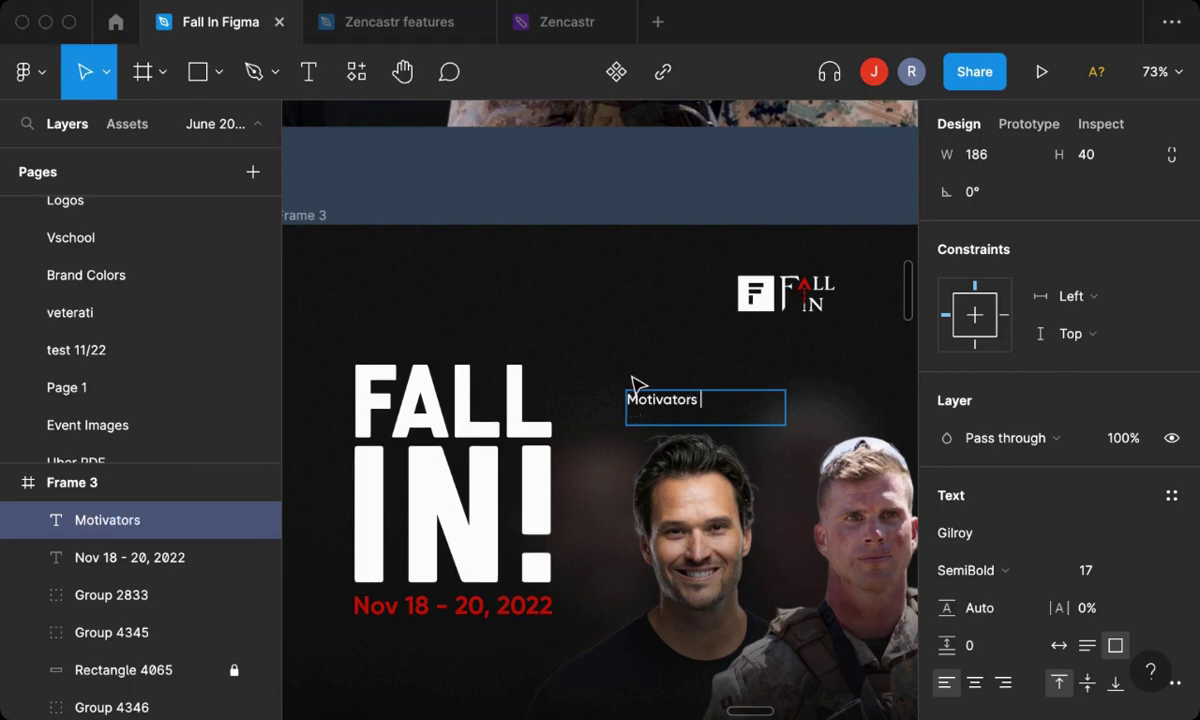
Shrink the Motivators box to fit its text and move it up toward the logo.
key("Escape")
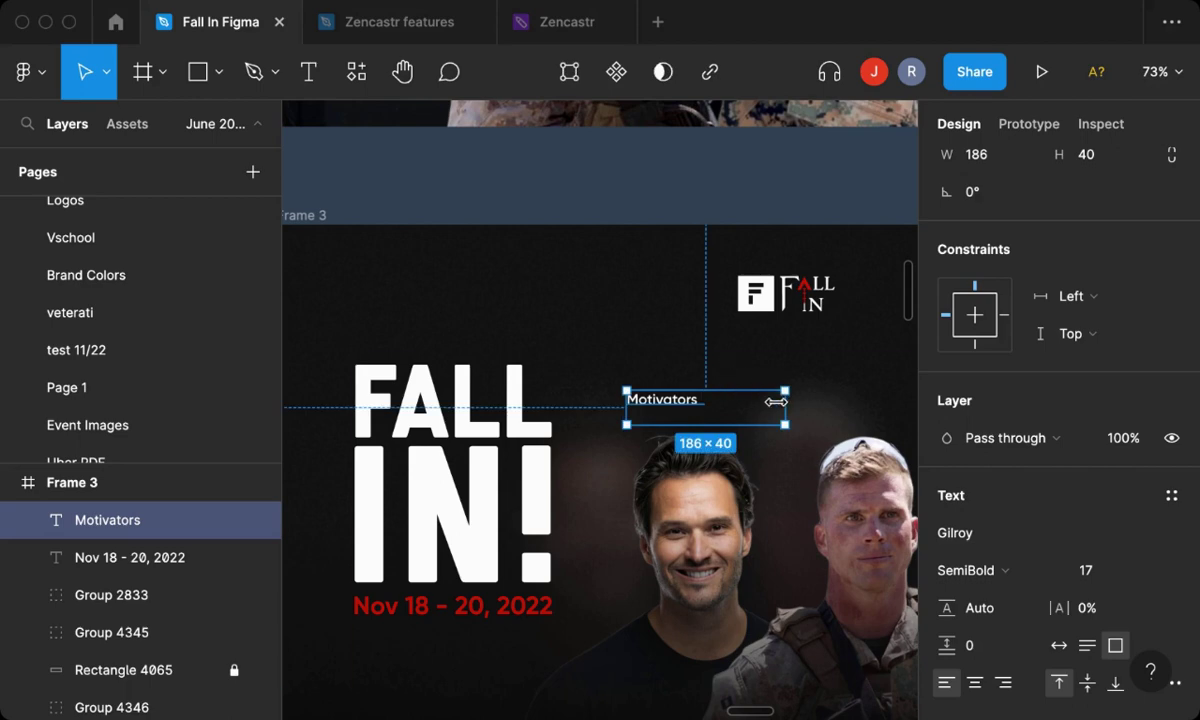
double_click(780, 400)
mouse_move(696, 407)
left_mouse_down()
mouse_move(790, 390)
mouse_move(710, 392)
left_mouse_up()
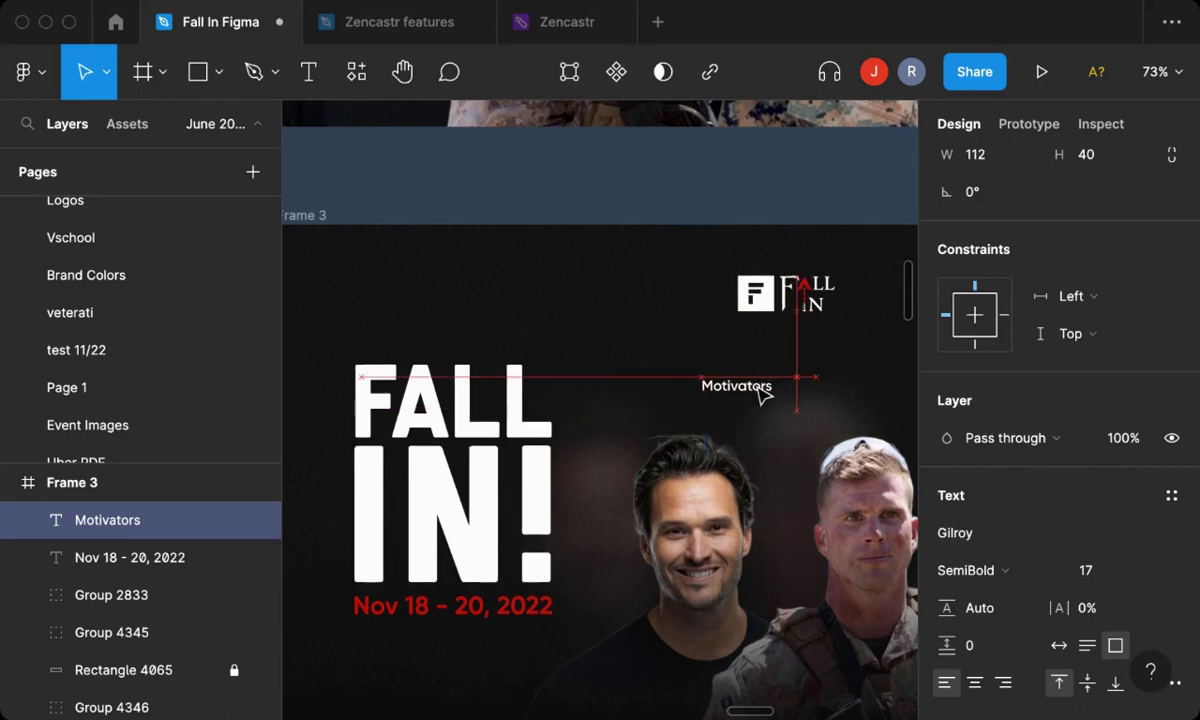
Centre the Motivators text beneath the Fall In logo at X 537, Y 175, above the portraits.
scroll(710, 392, "down", 5)
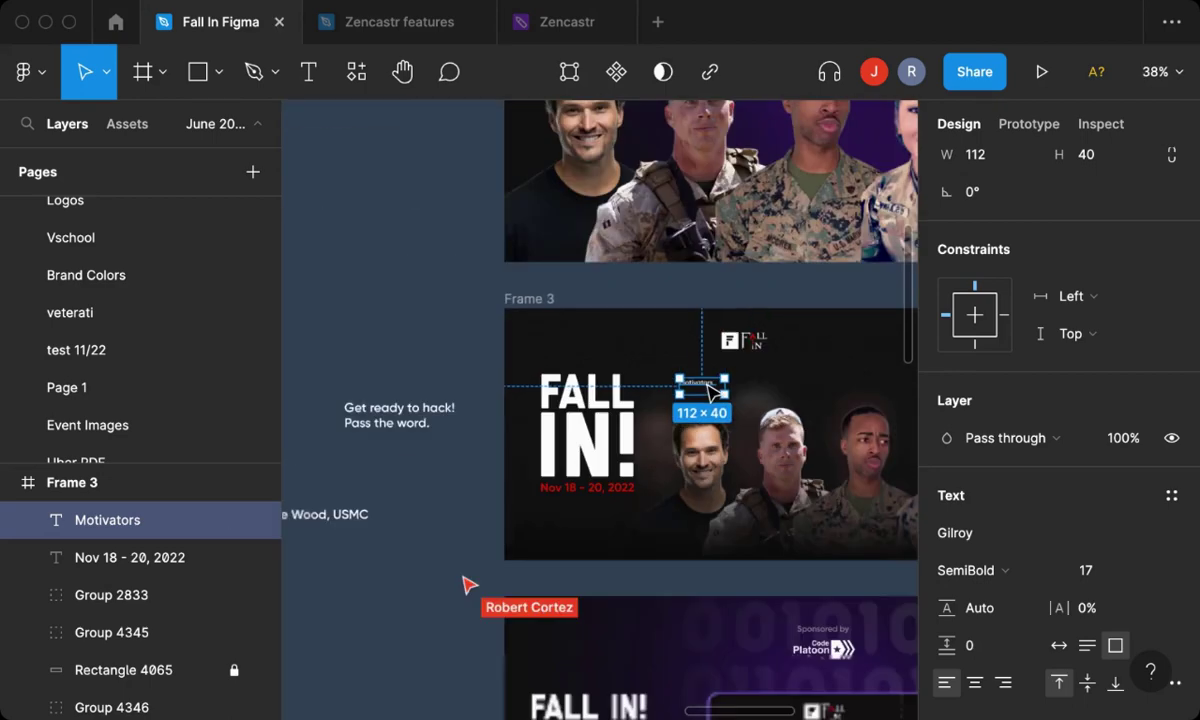
mouse_move(710, 392)
left_mouse_down()
mouse_move(815, 385)
mouse_move(522, 387)
left_mouse_up()
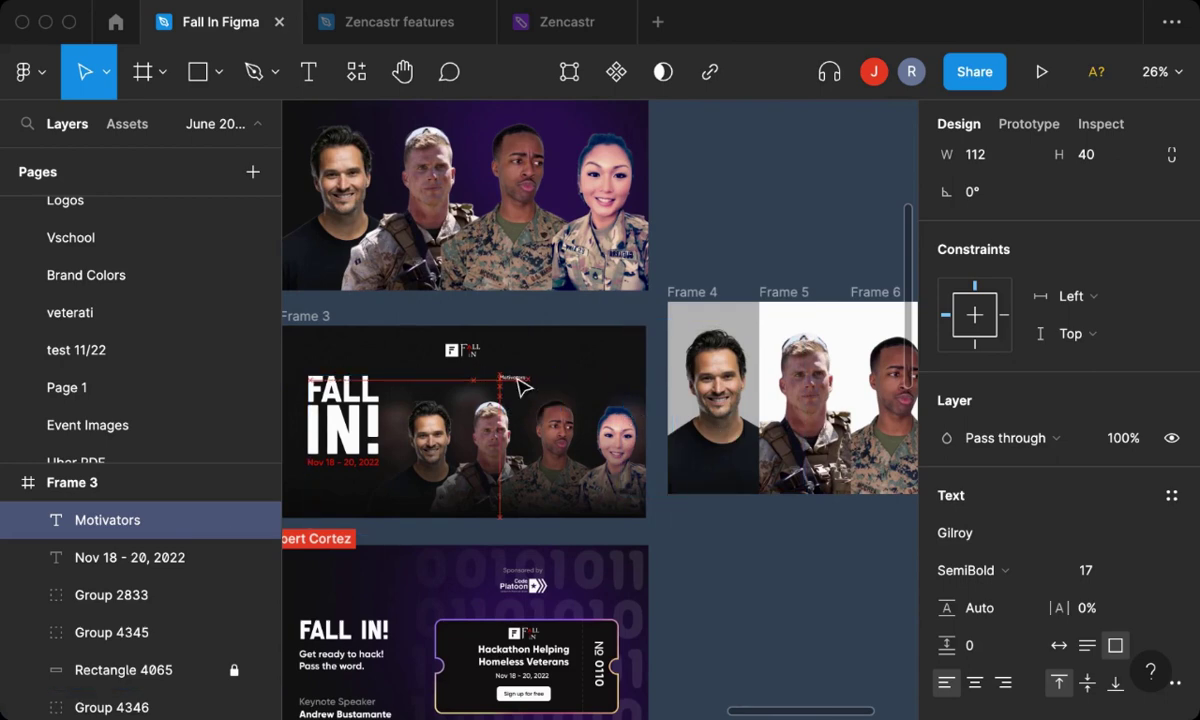
left_click(726, 584)
scroll(450, 516, "left", 5)
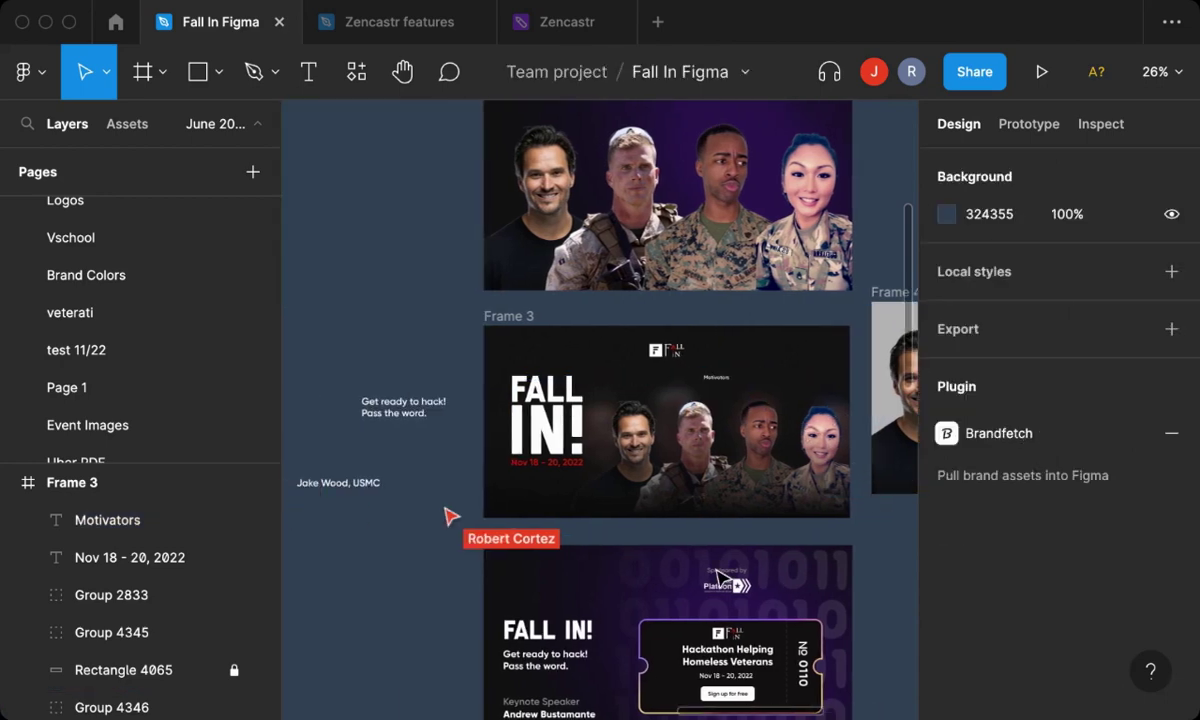
scroll(728, 420, "up", 5)
left_click_drag(729, 300, 612, 300)
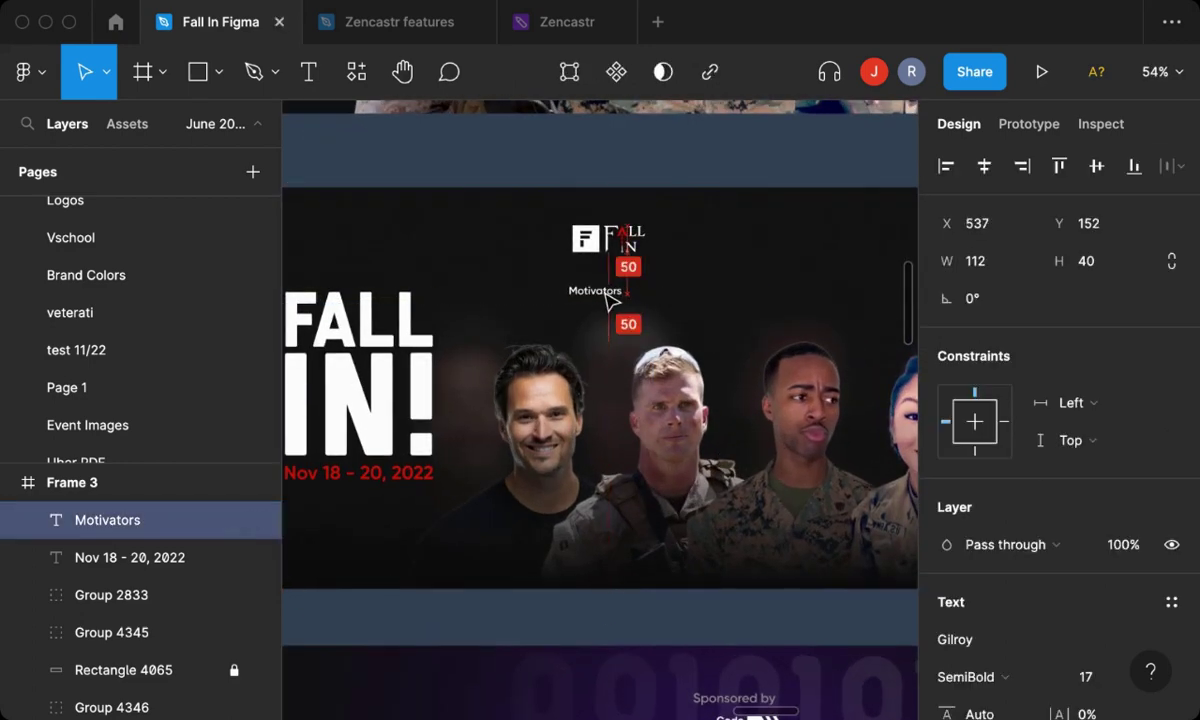
left_click_drag(607, 294, 607, 305)
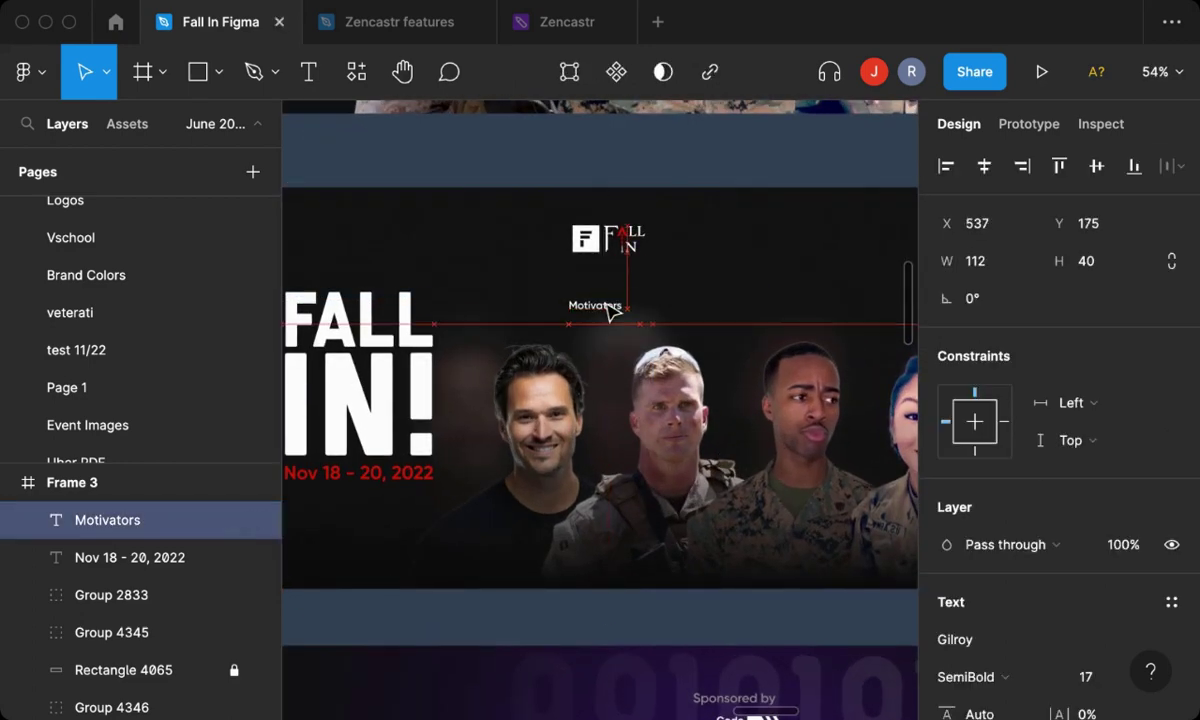
left_click(592, 170)
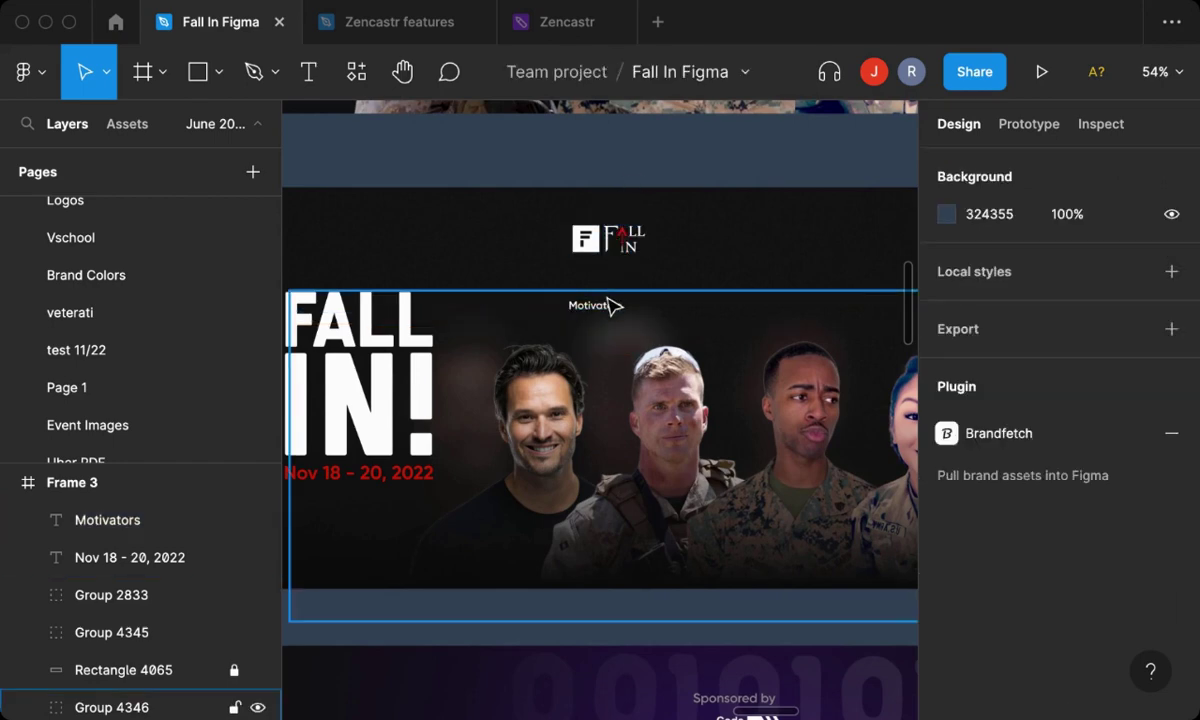
scroll(636, 140, "down", 2)
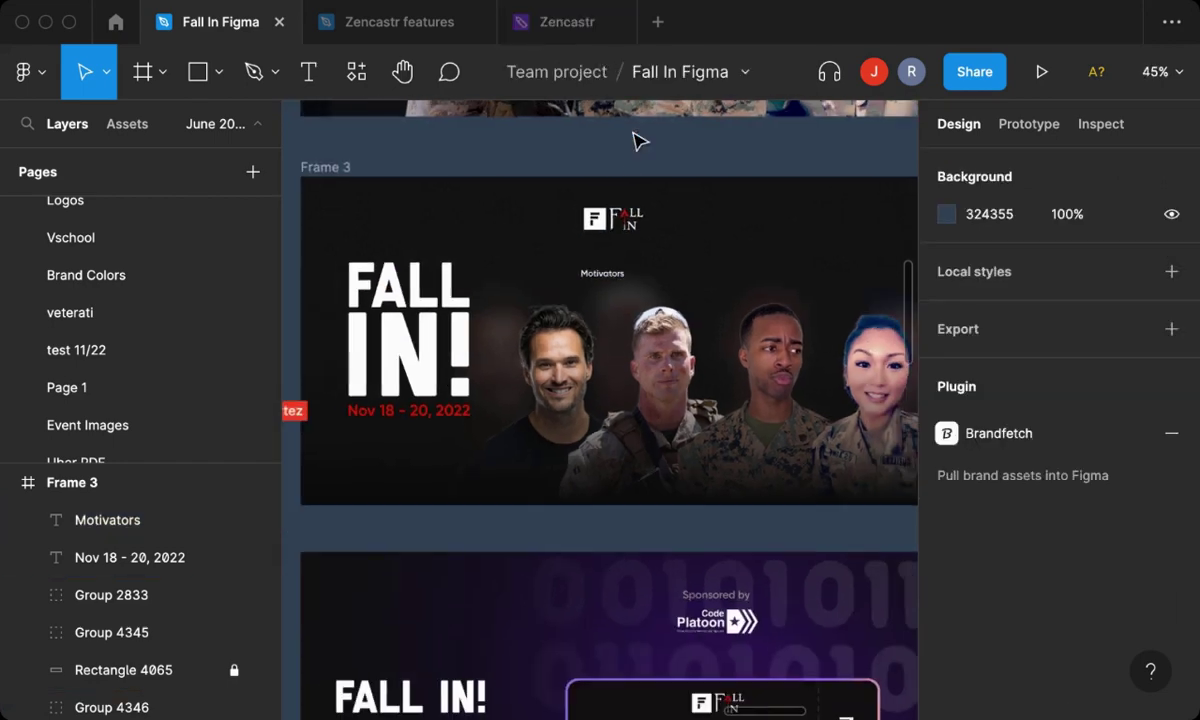
scroll(637, 141, "down", 1)
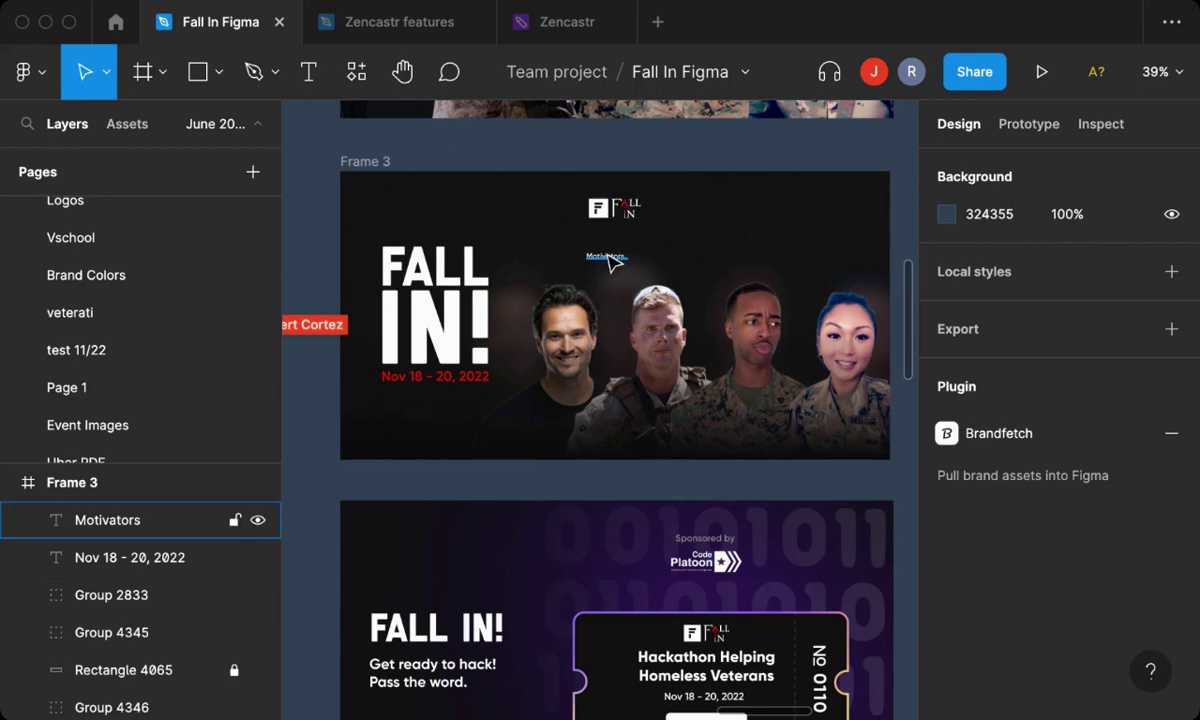
Change the Motivators caption to read 'Special Guests:'.
left_click(609, 256)
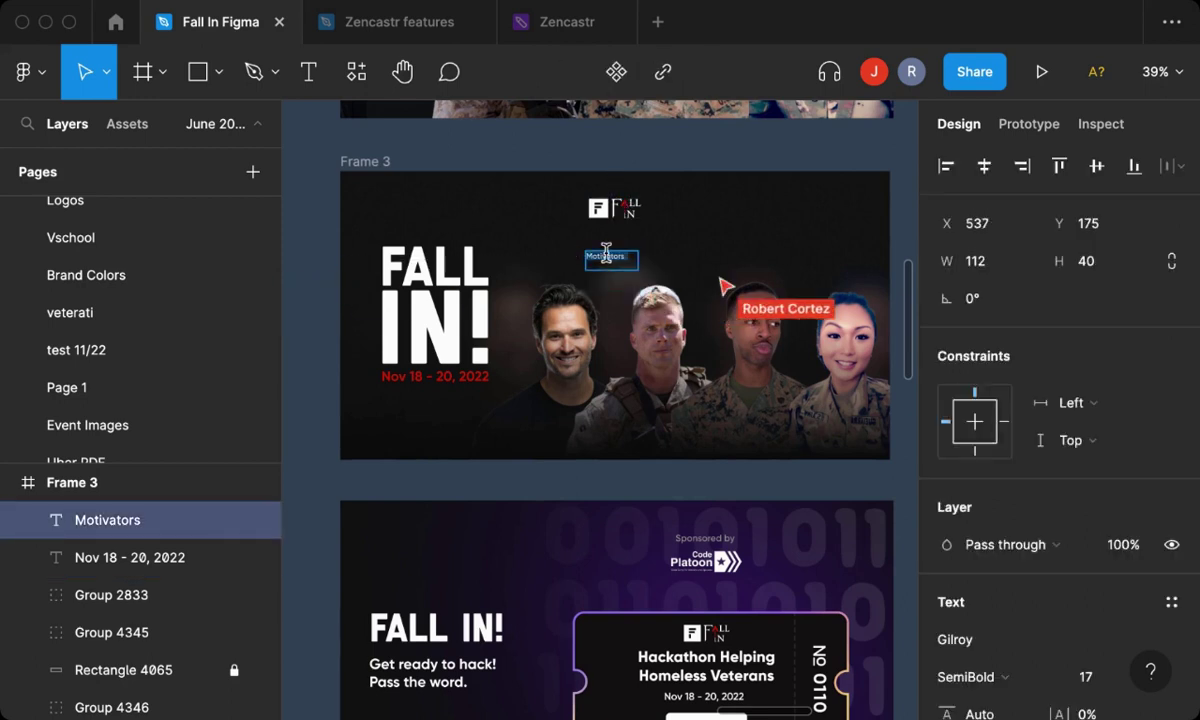
double_click(607, 255)
type("Special")
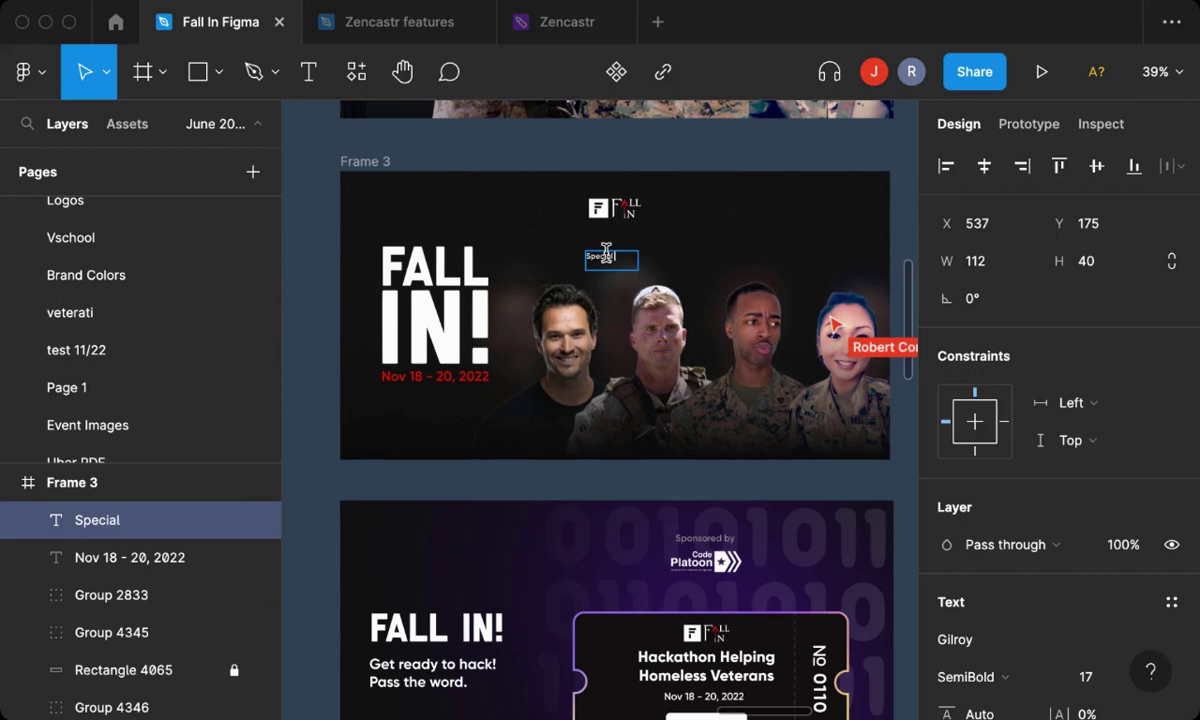
type(" Guests")
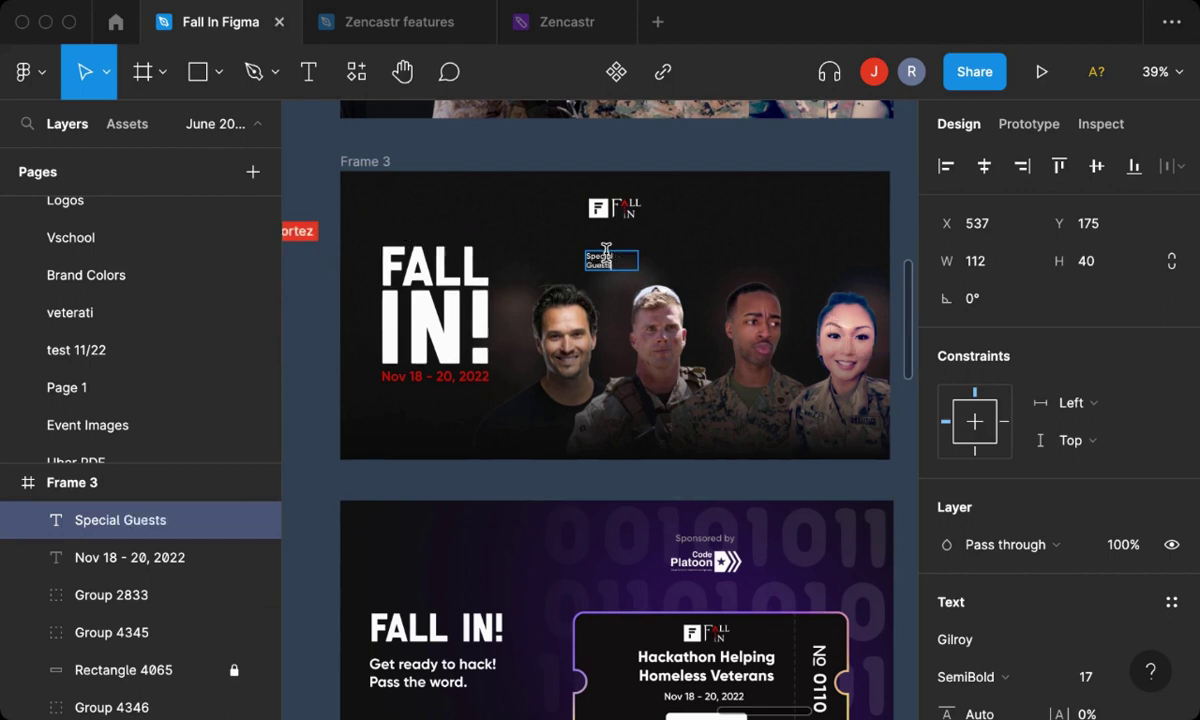
type(":")
key("Escape")
Widen the Special Guests: box so the label fits on a single line.
scroll(670, 270, "up", 3)
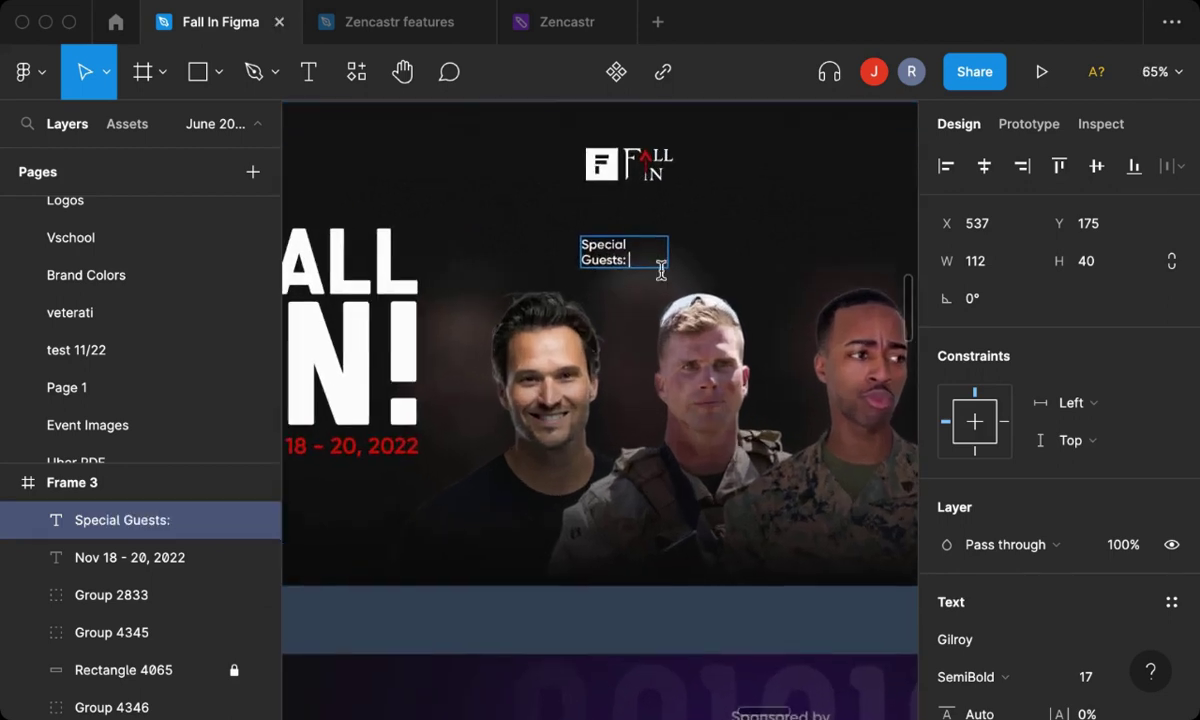
mouse_move(669, 252)
left_mouse_down()
mouse_move(697, 252)
mouse_move(550, 256)
left_mouse_up()
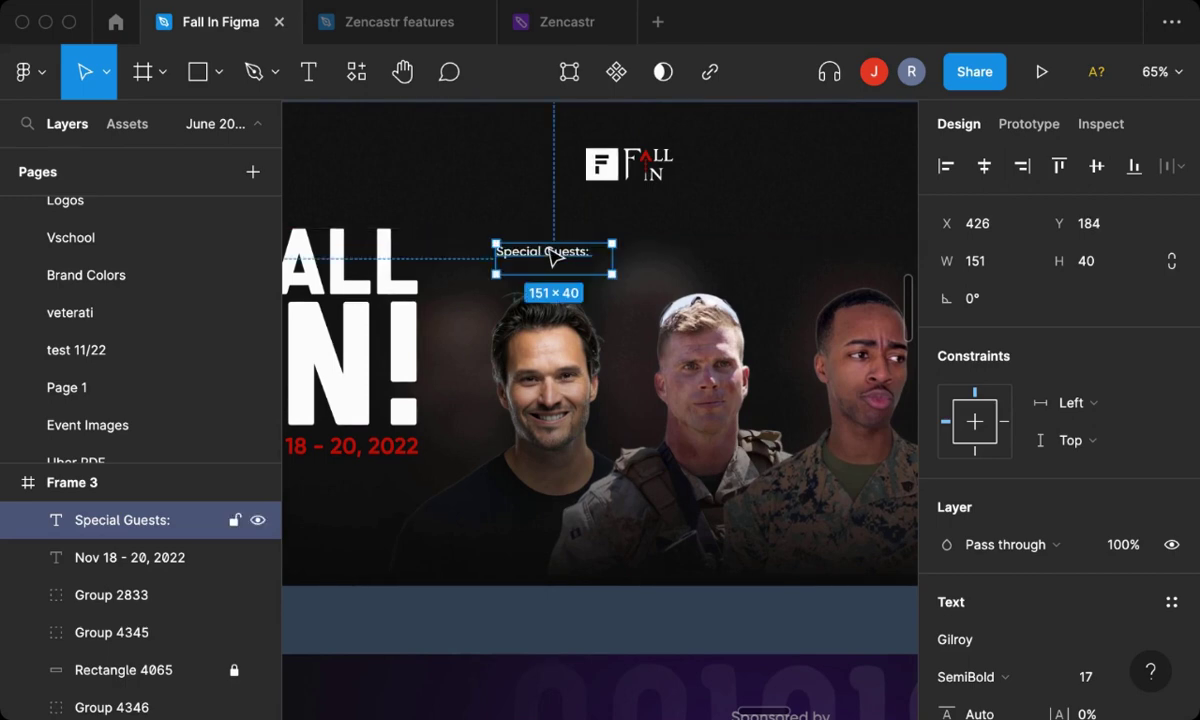
scroll(549, 254, "down", 2, "ctrl")
scroll(549, 254, "down", 4, "ctrl")
left_click(587, 147)
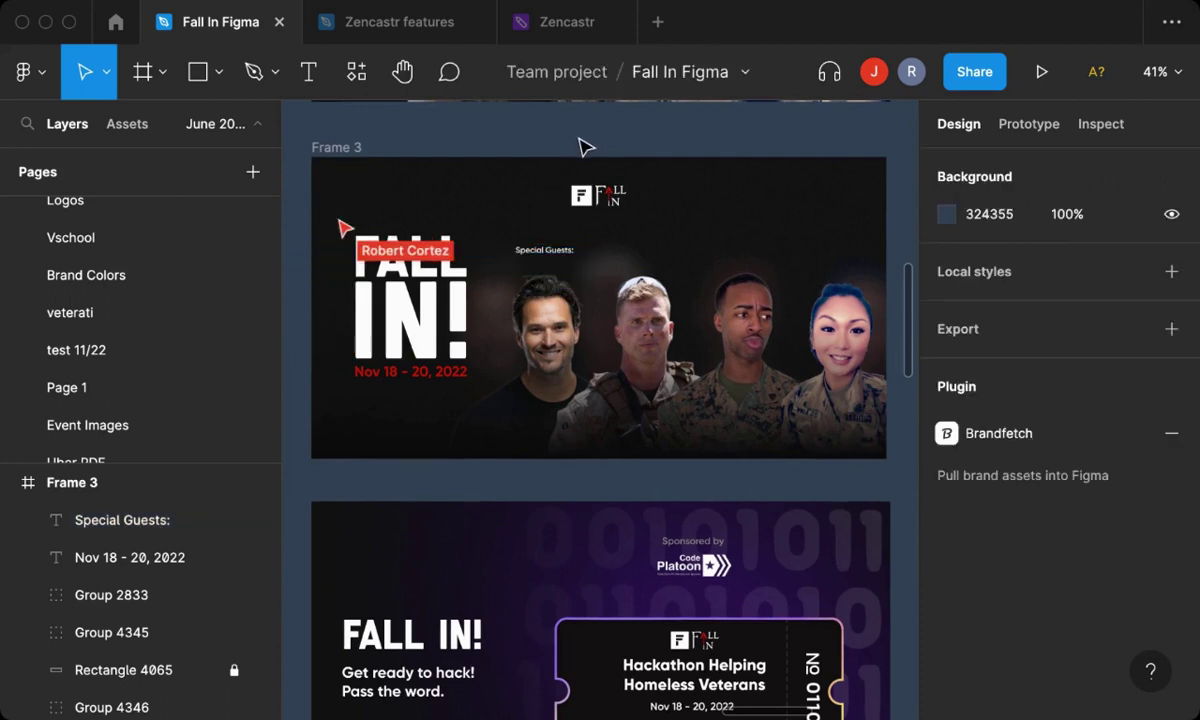
Change the red date to "June 30 -Jul 2, '23" and nudge it slightly left to X 80.
left_click(390, 369)
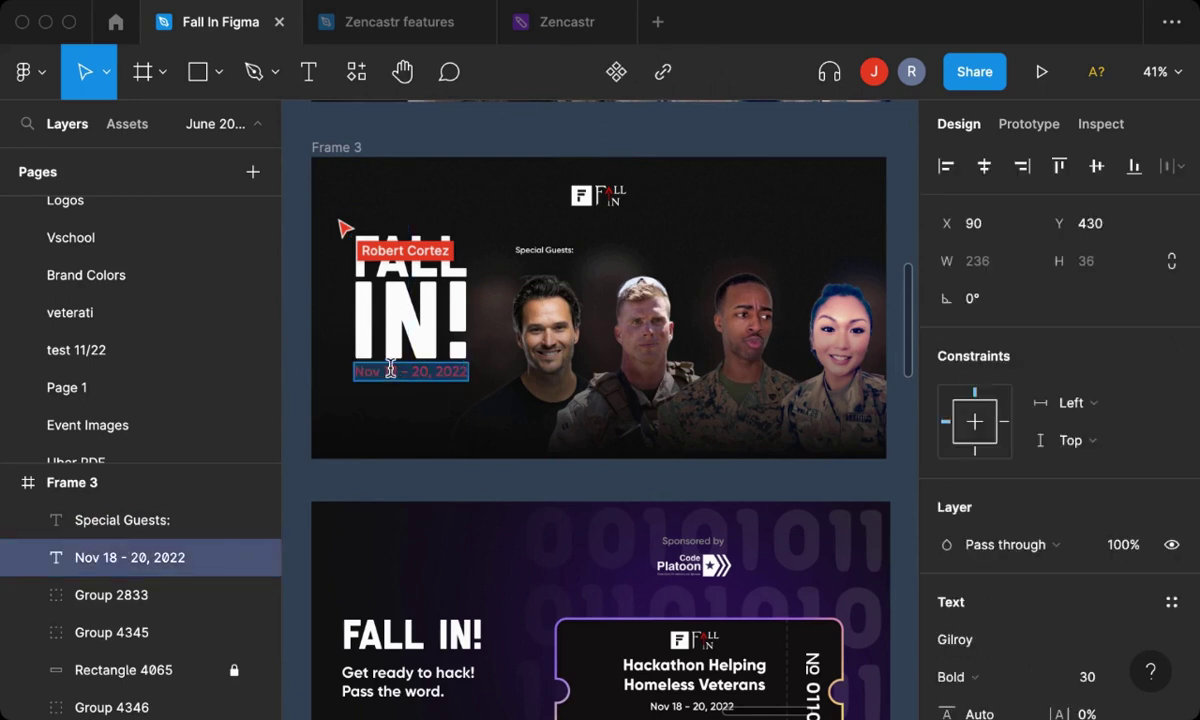
type("Jal")
key("BackSpace")
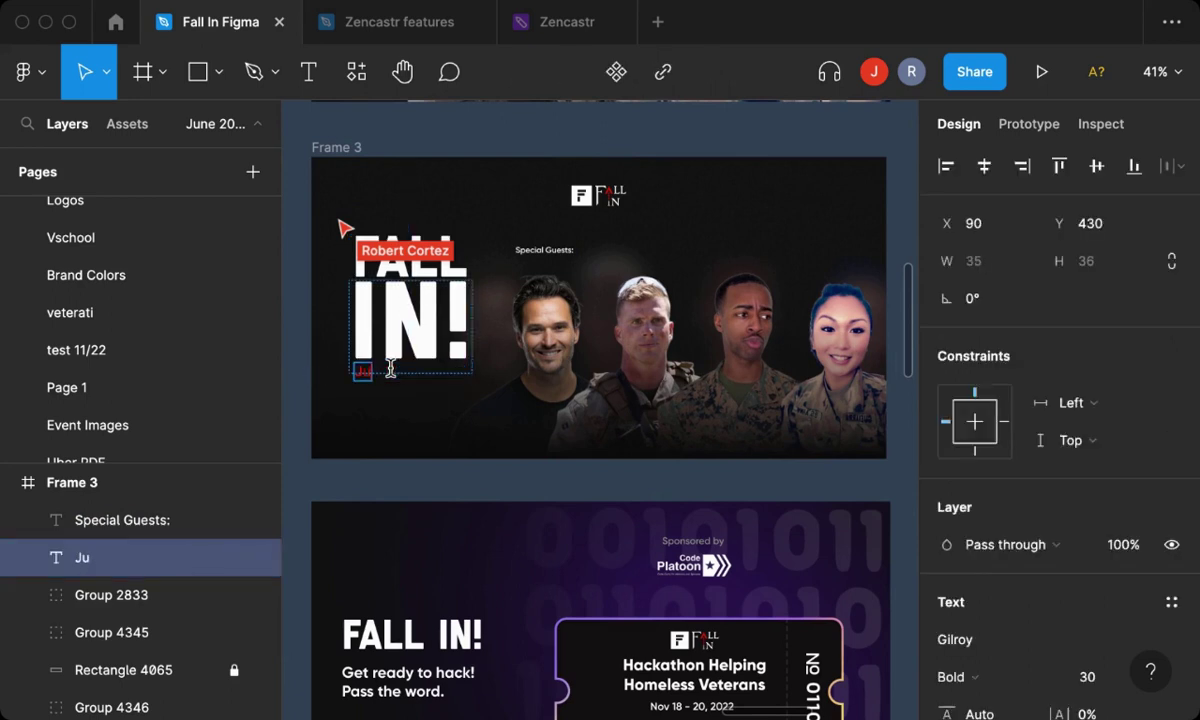
key("BackSpace")
type("une 30")
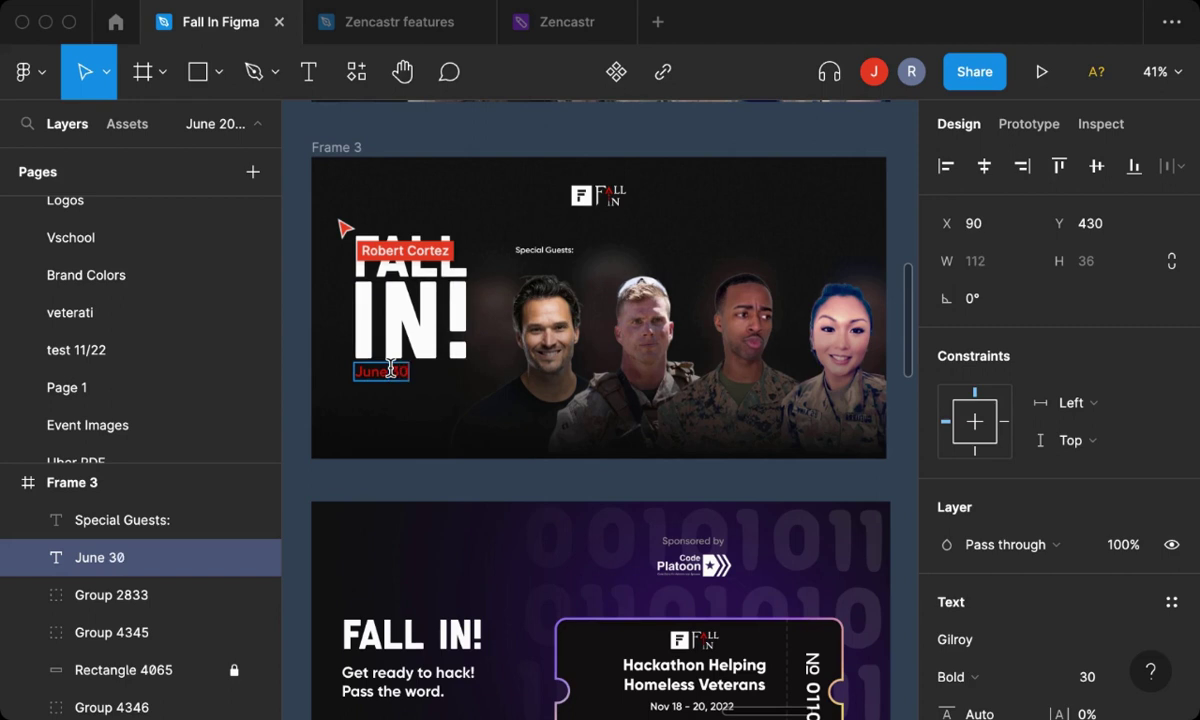
type(" -Jul")
type(" 2")
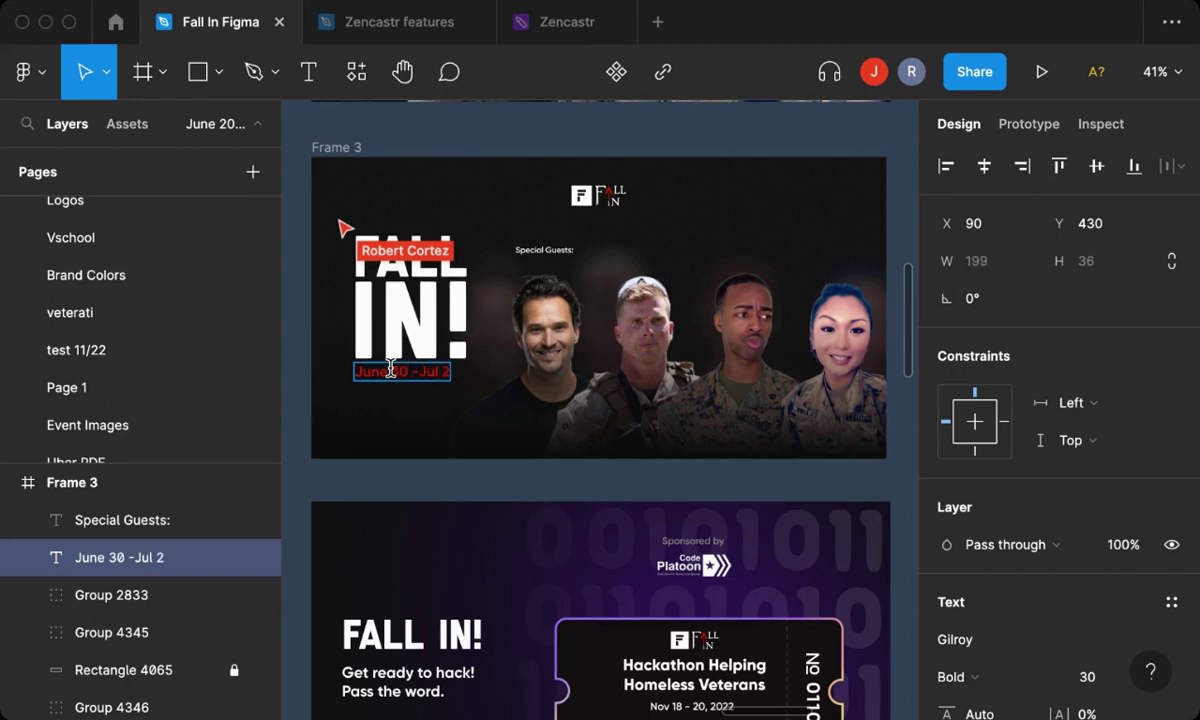
type(",")
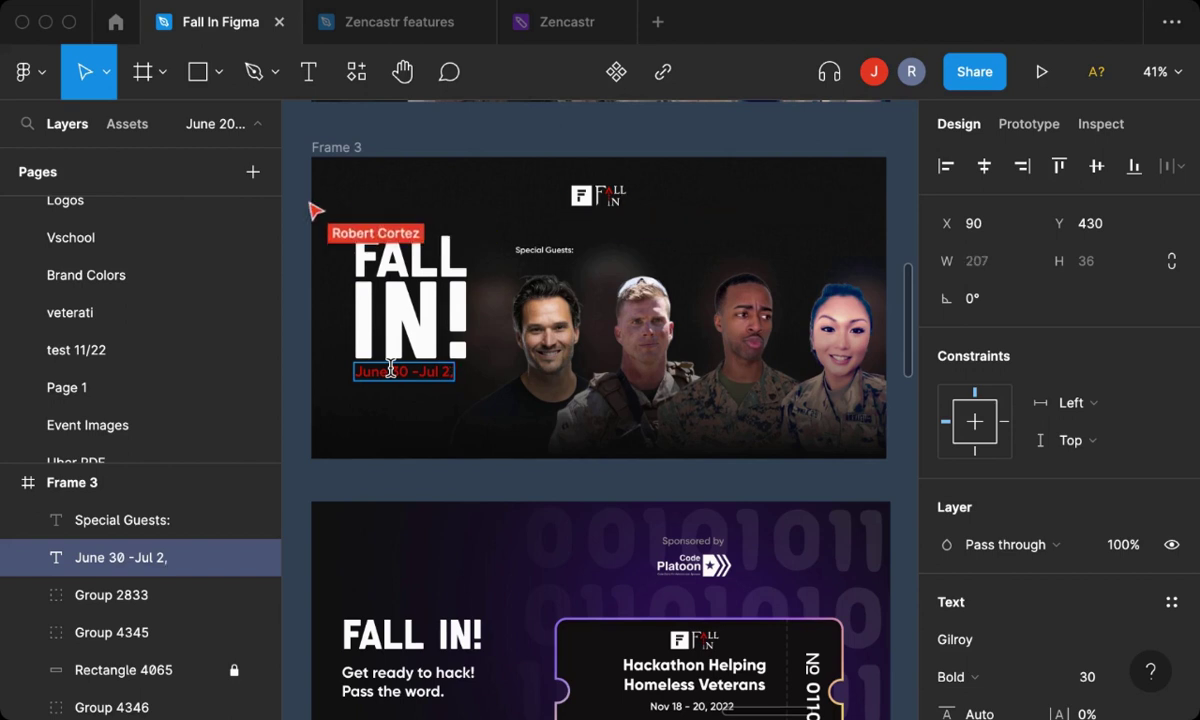
type(" '23")
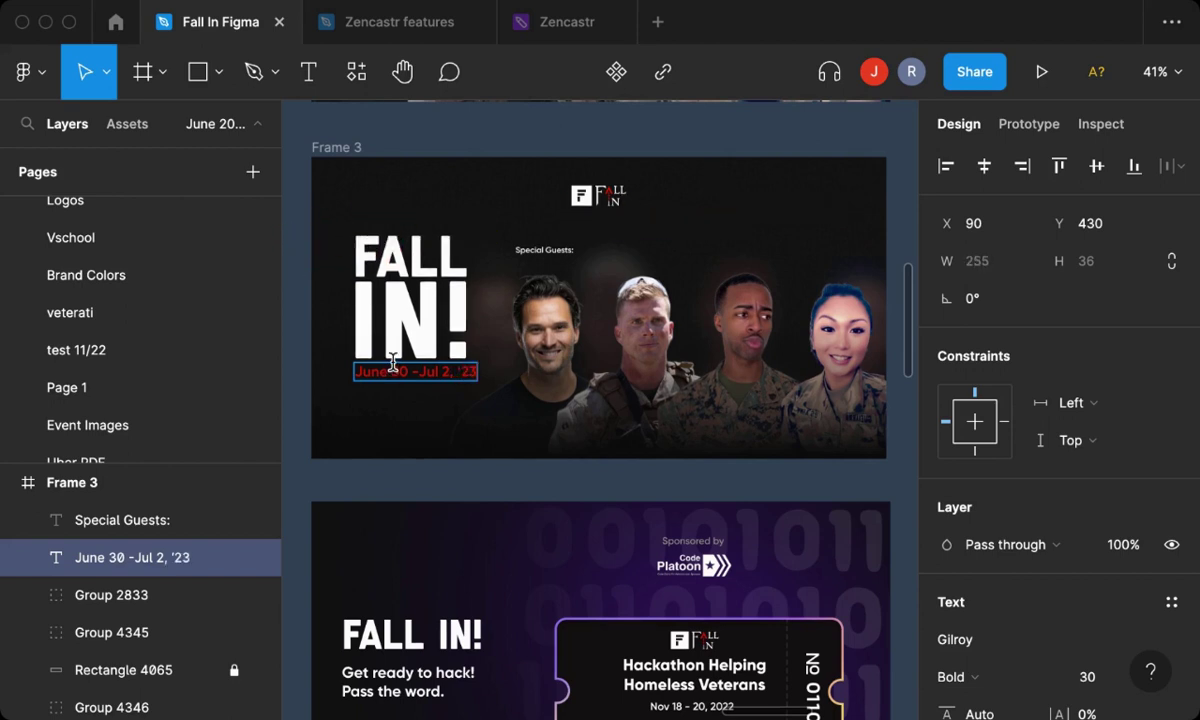
key("Escape")
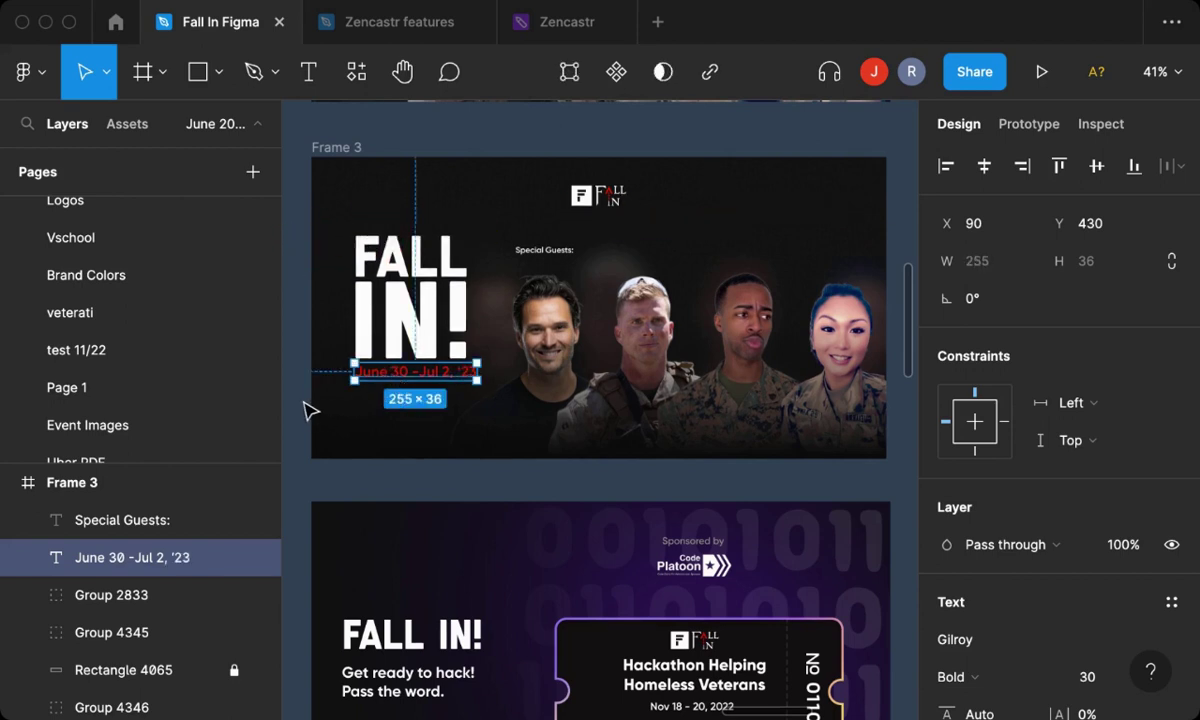
left_click(305, 404)
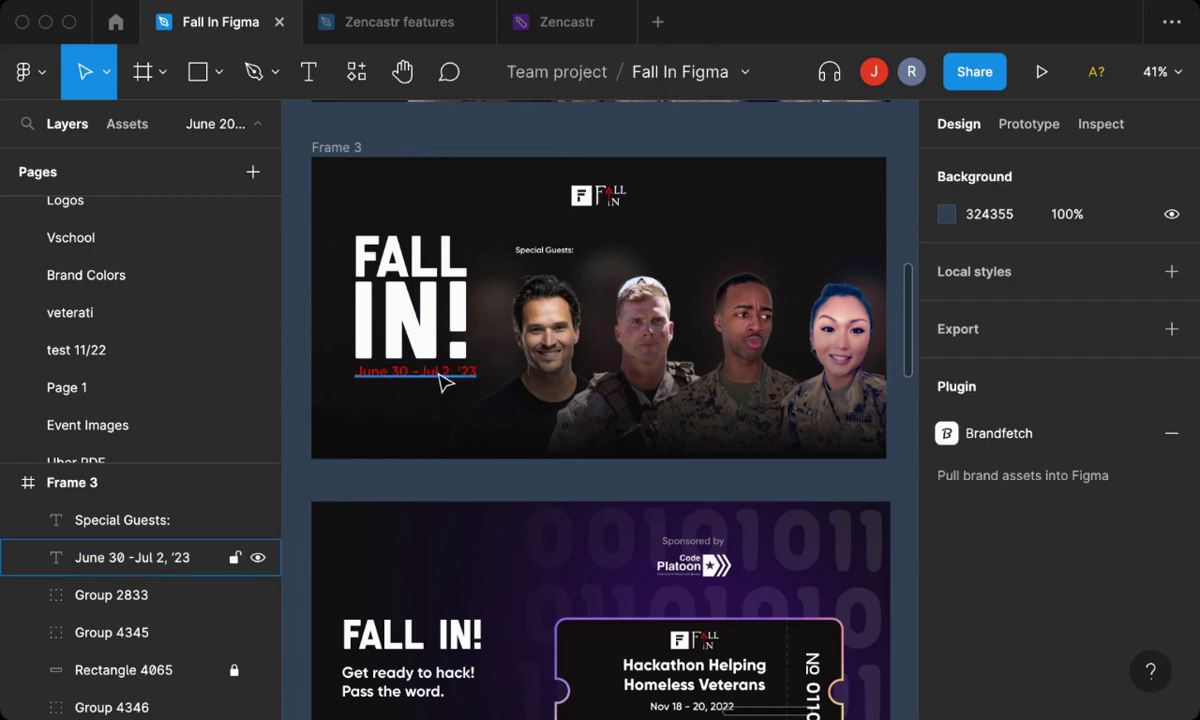
left_click_drag(448, 383, 439, 383)
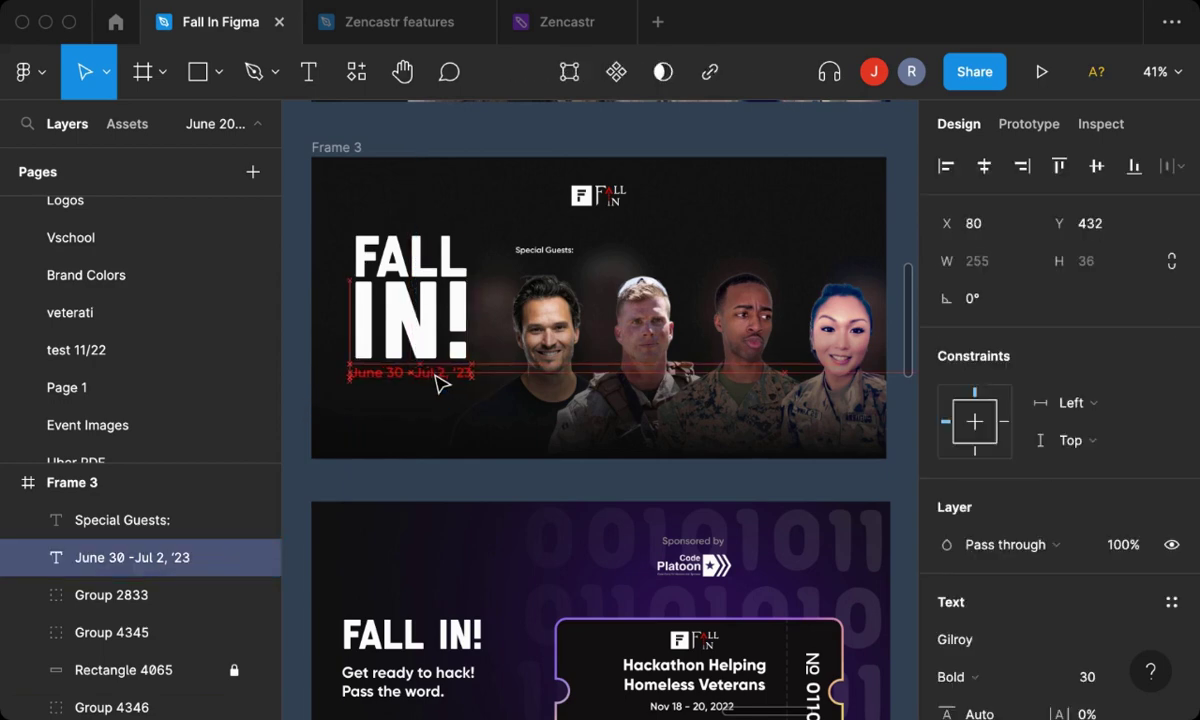
Select Group 4346 beside the date, then deselect it.
left_click(398, 427)
left_click(322, 398)
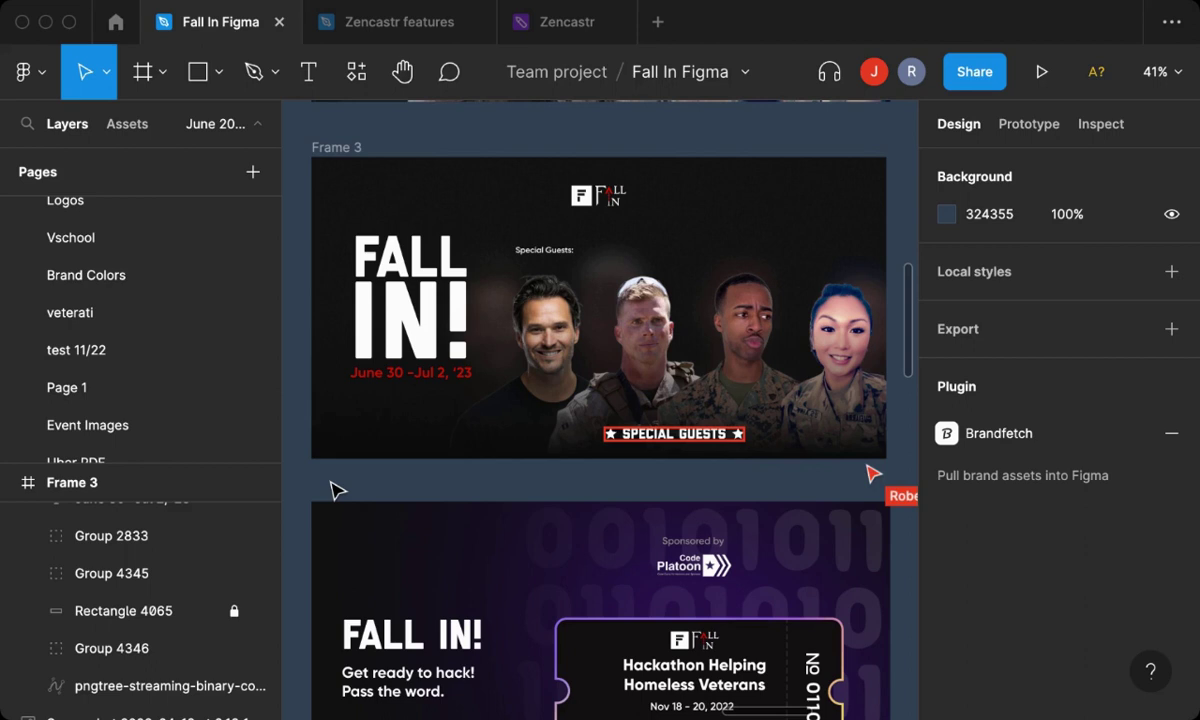
Delete the small 'Special Guests:' label, then zoom in and out to check the badge.
left_click(549, 262)
key("Delete")
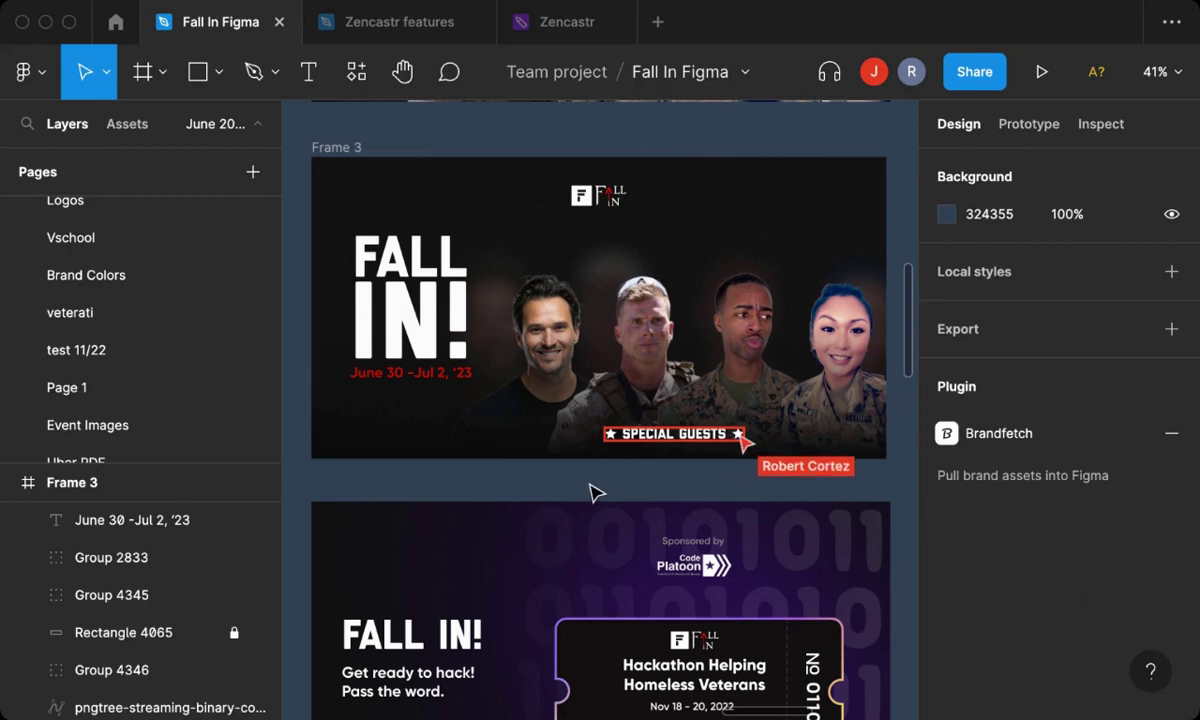
scroll(635, 488, "up", 5)
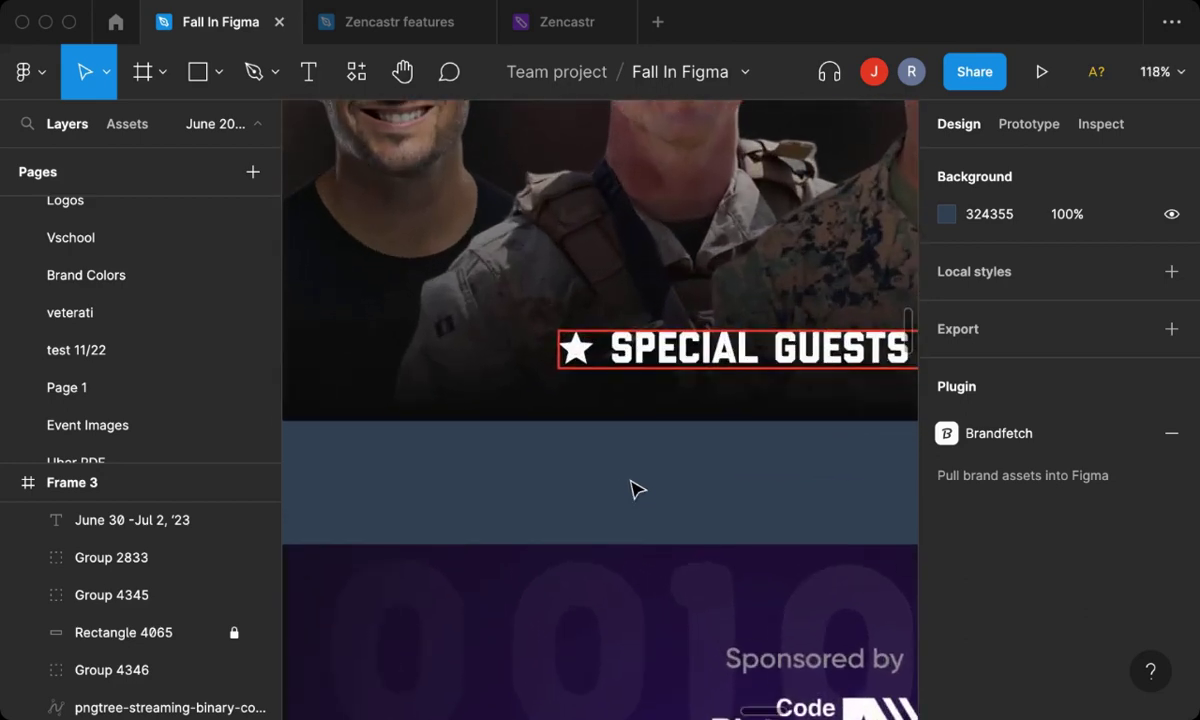
scroll(635, 488, "up", 3)
scroll(643, 582, "down", 2)
scroll(640, 583, "down", 2)
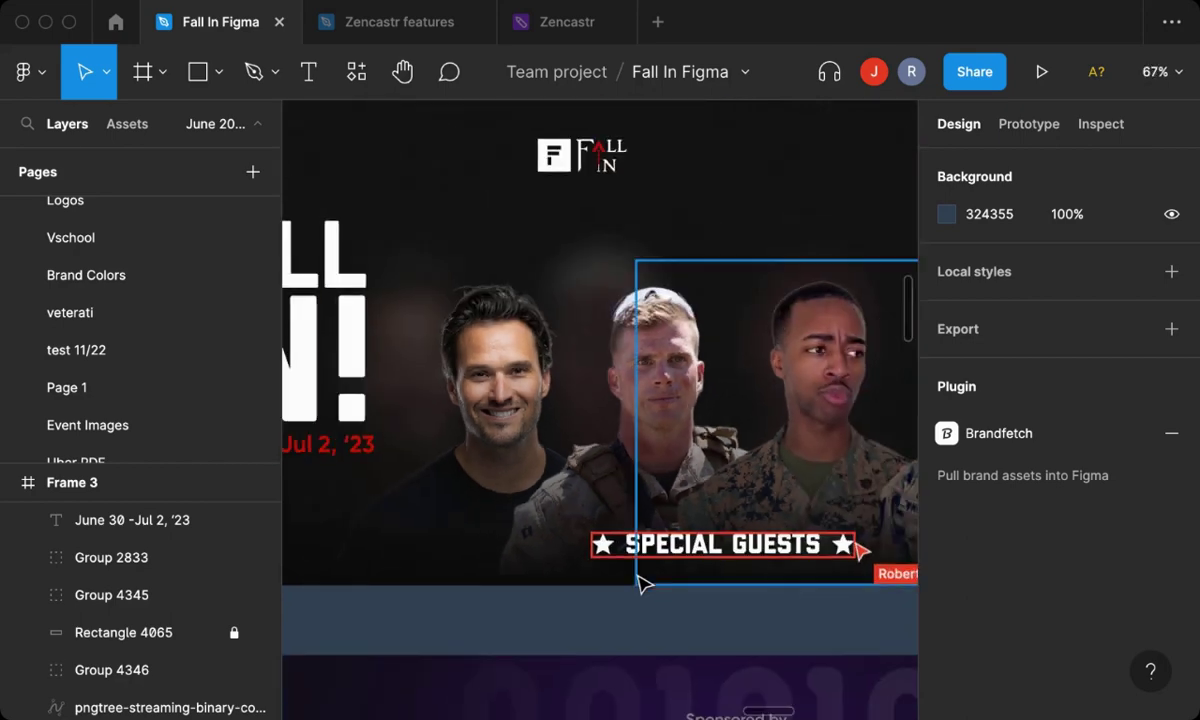
scroll(608, 593, "down", 2)
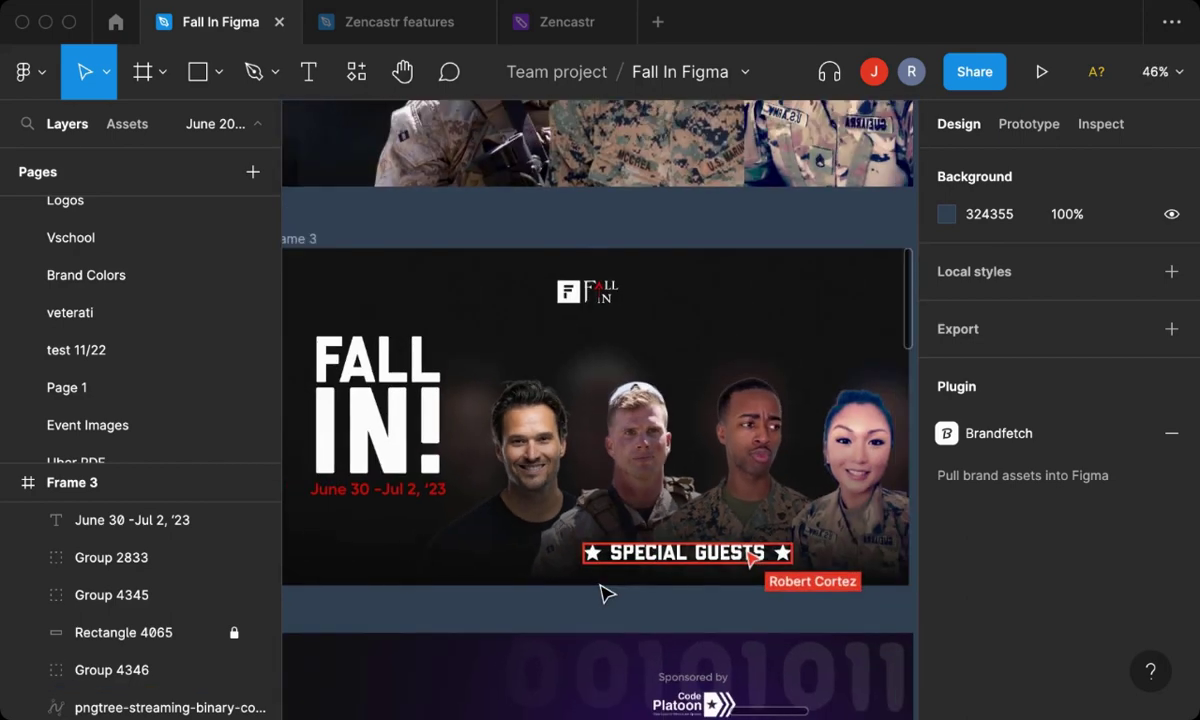
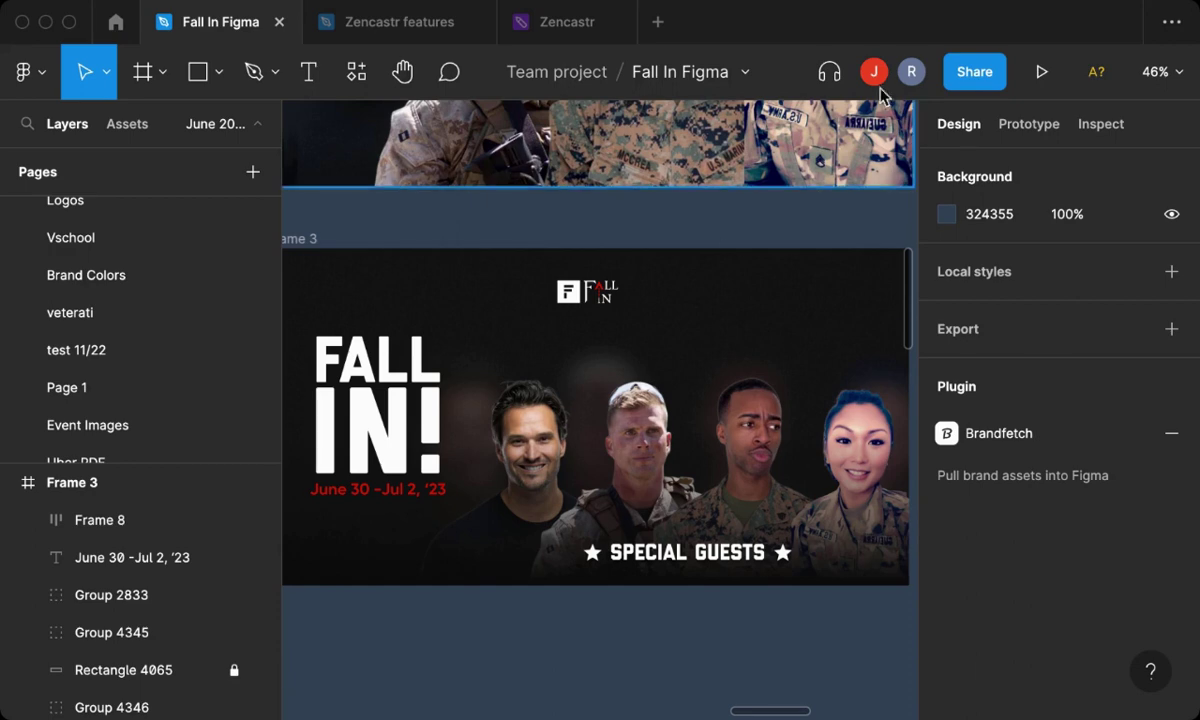
Follow the collaborator's view and hide the UI so the FALL IN! banner frames fill the window.
left_click(911, 72)
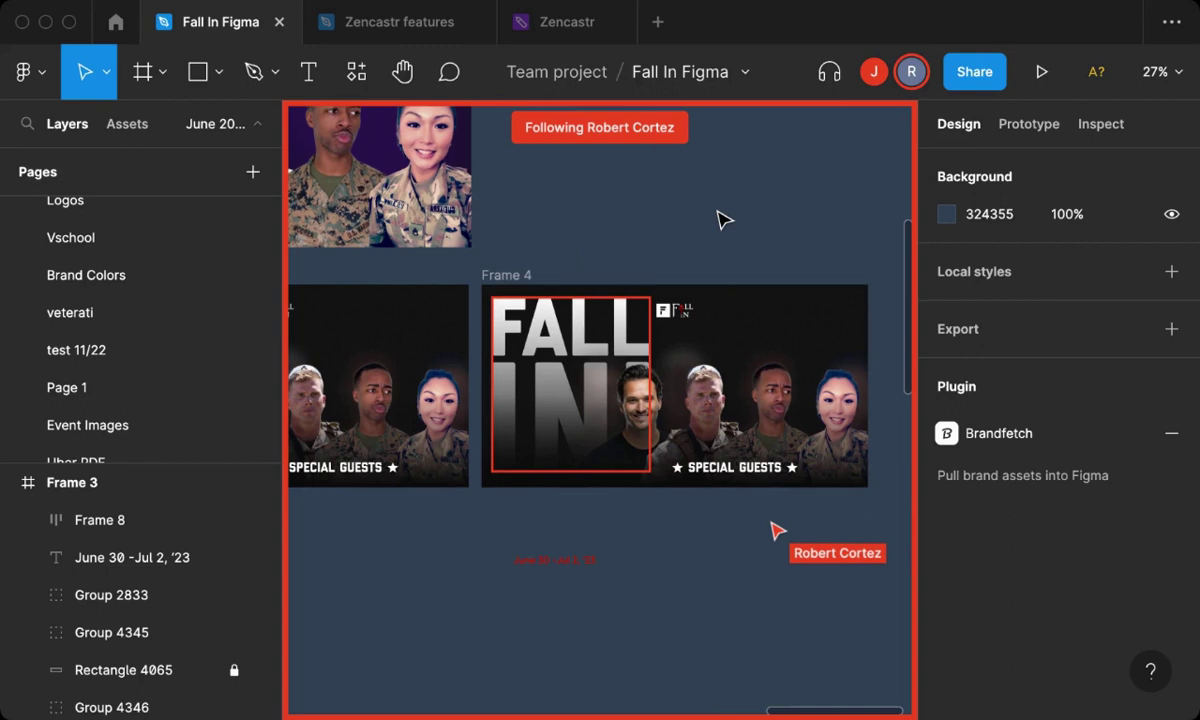
key("super+backslash")
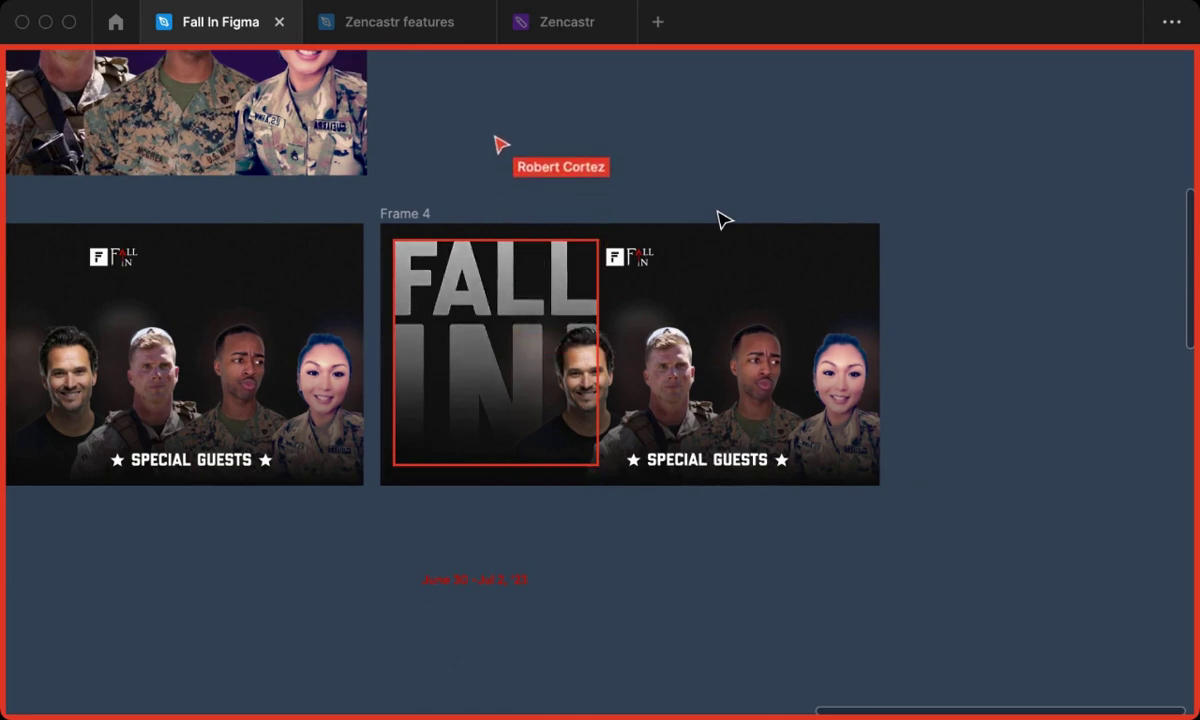
scroll(723, 218, "left", 5)
scroll(723, 218, "right", 1)
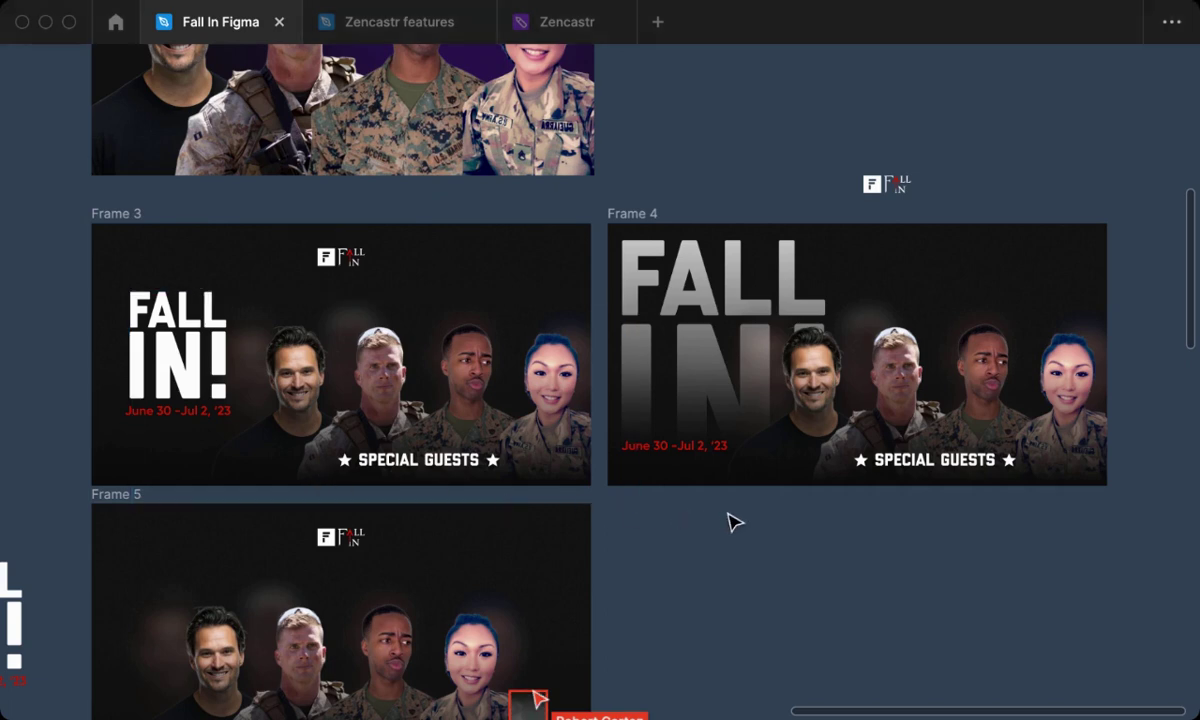
Scroll down while Frame 5's guests are reordered: woman third, fourth man far right.
scroll(733, 521, "down", 3)
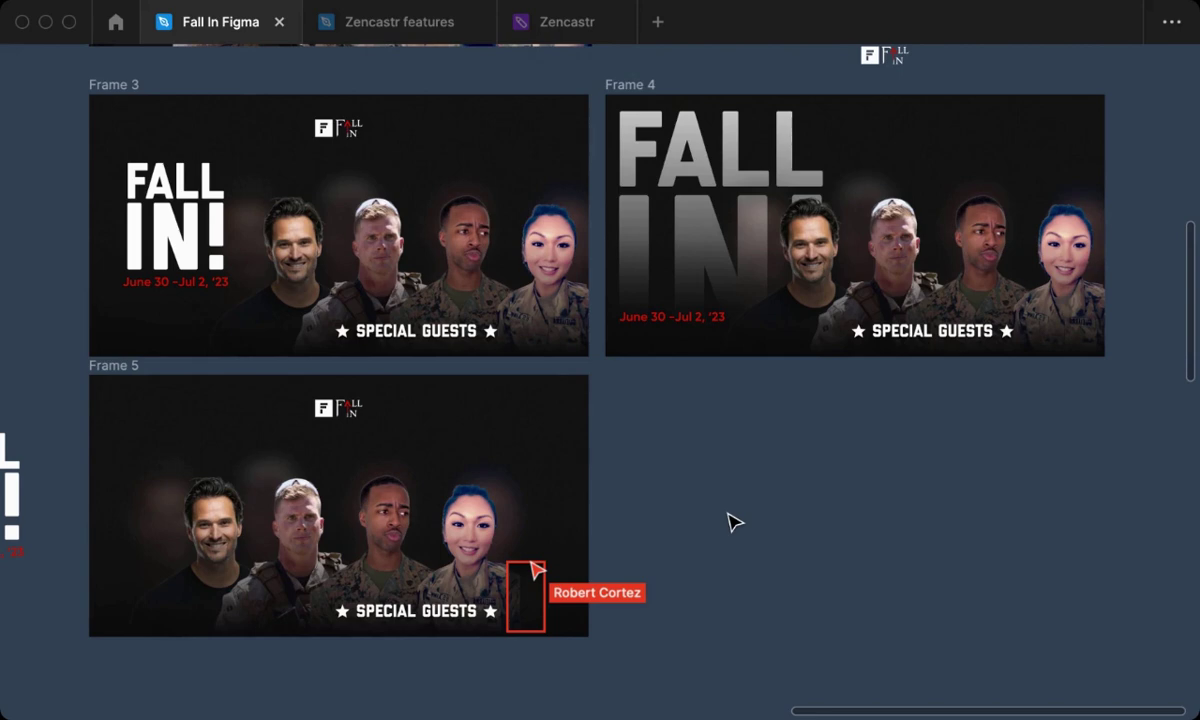
scroll(733, 521, "down", 1)
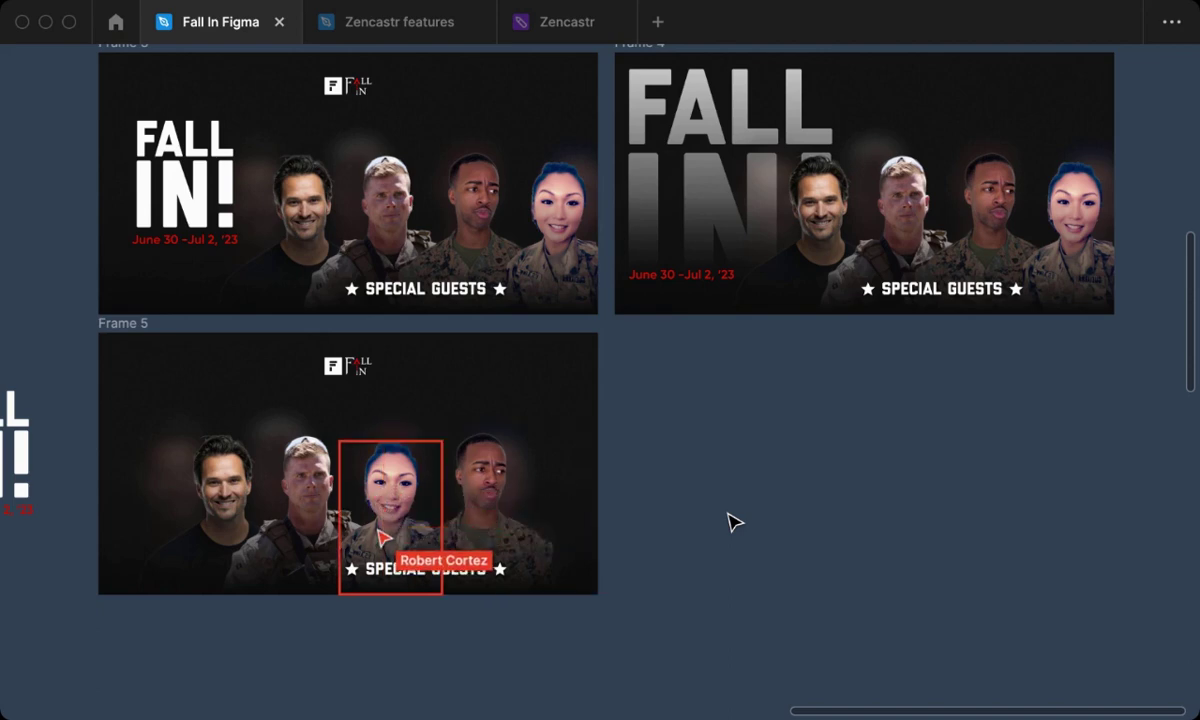
Zoom in on Frame 5's guest photos, then bring back the toolbar and side panels.
scroll(735, 521, "left", 2)
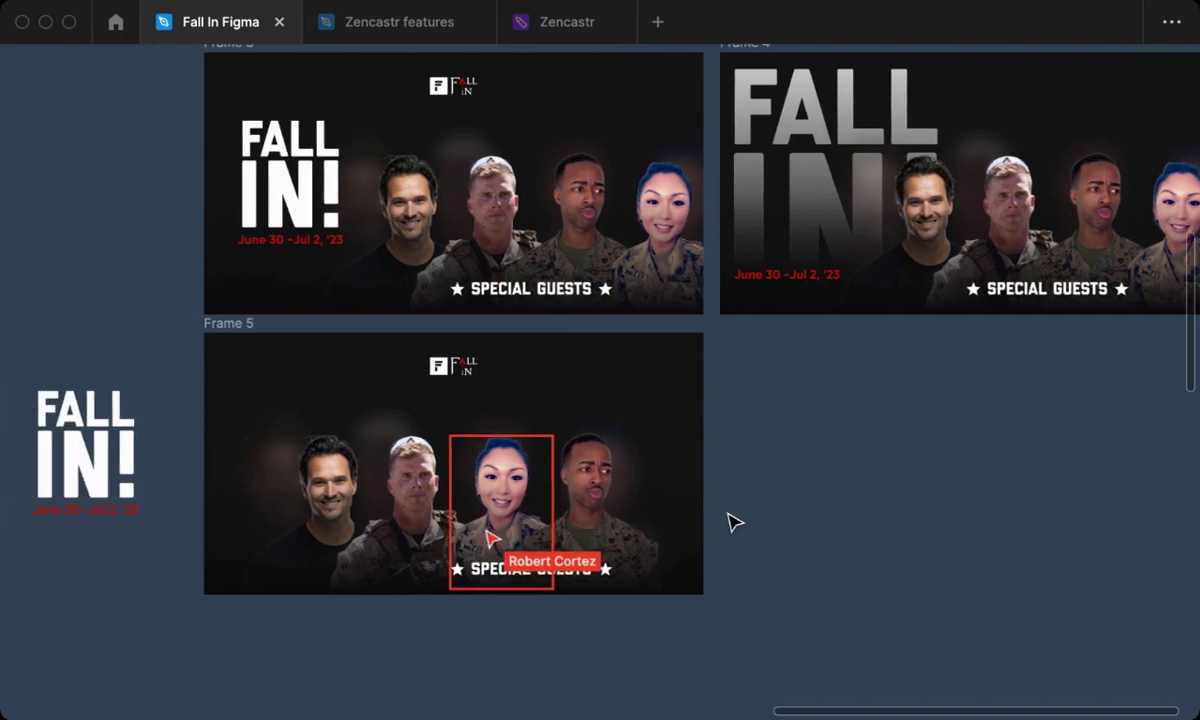
scroll(484, 590, "up", 3)
scroll(480, 596, "up", 2)
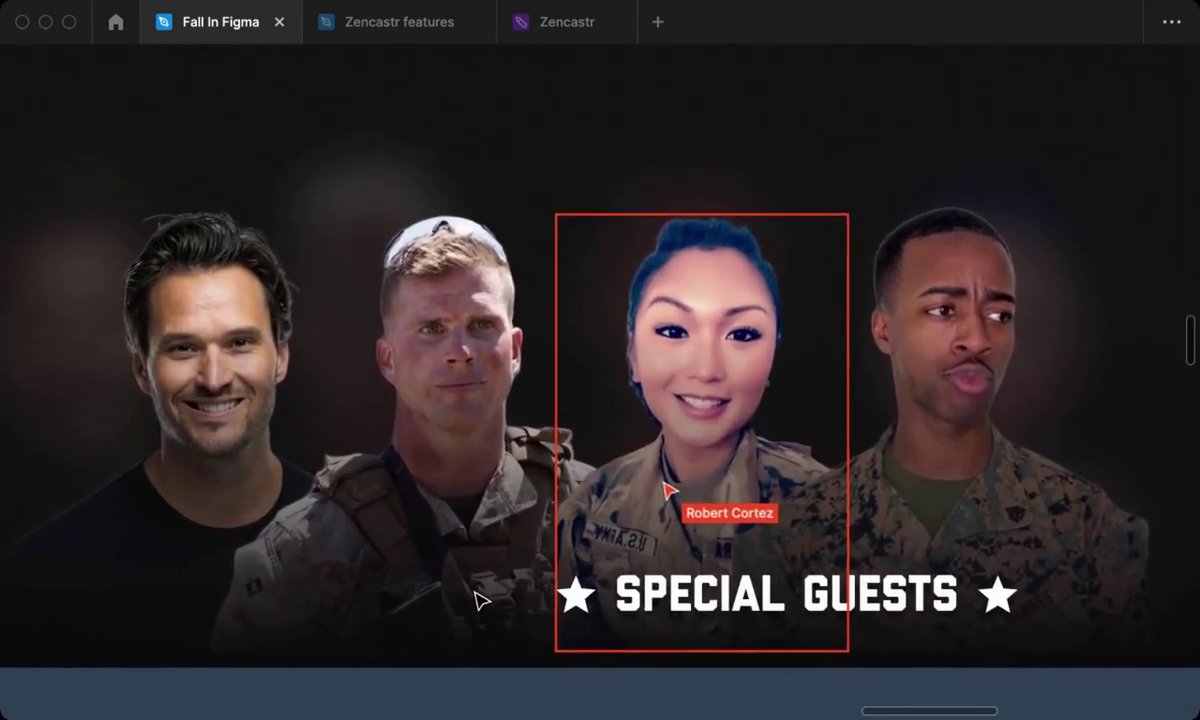
scroll(470, 599, "up", 1)
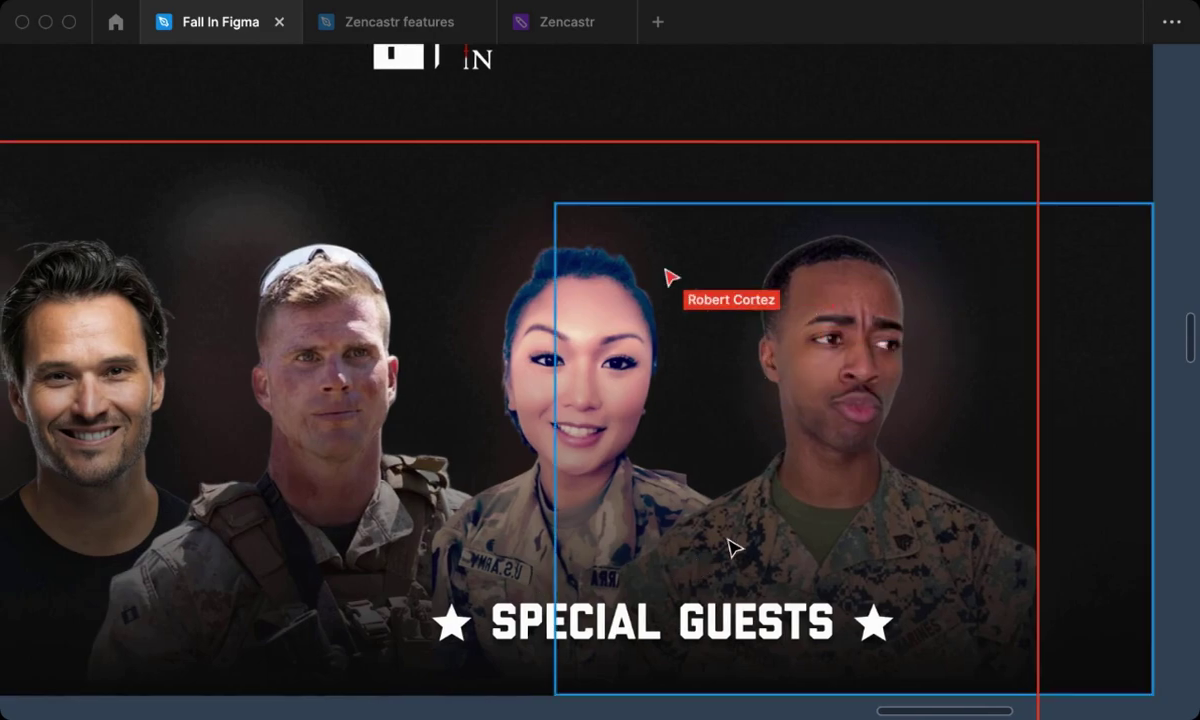
scroll(729, 549, "up", 5)
scroll(731, 547, "up", 5)
scroll(729, 547, "down", 5)
scroll(729, 547, "up", 3)
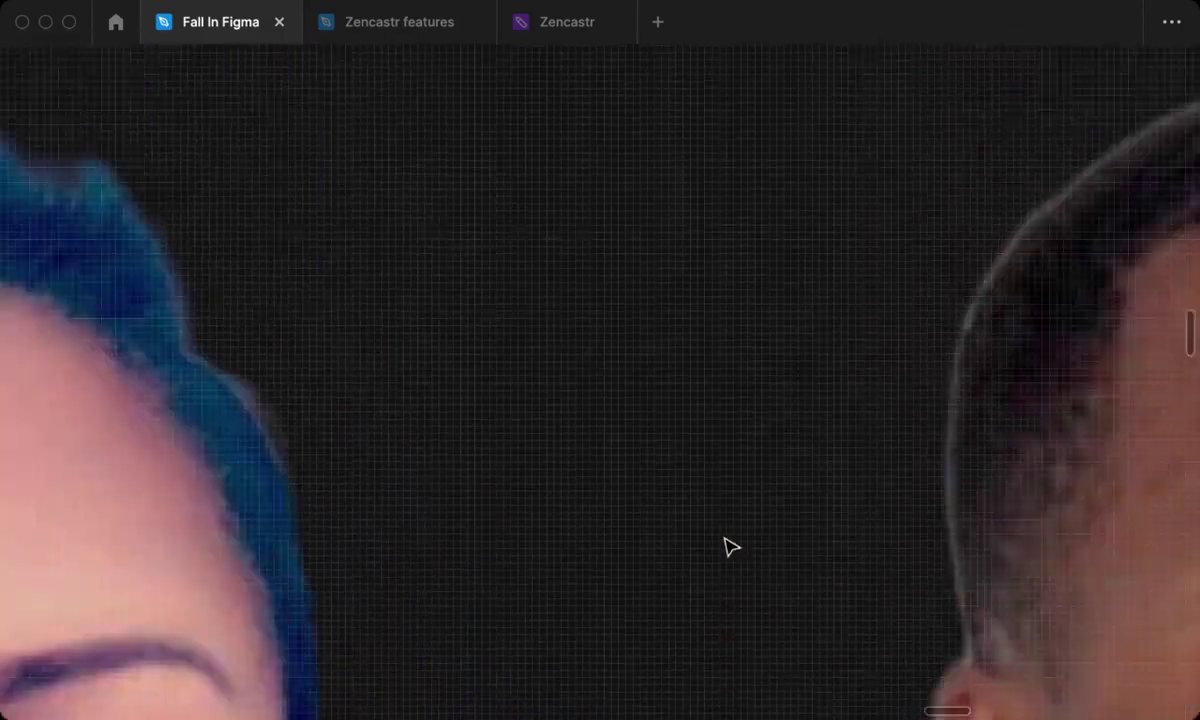
scroll(729, 547, "up", 3)
scroll(731, 549, "up", 2)
scroll(729, 549, "down", 5)
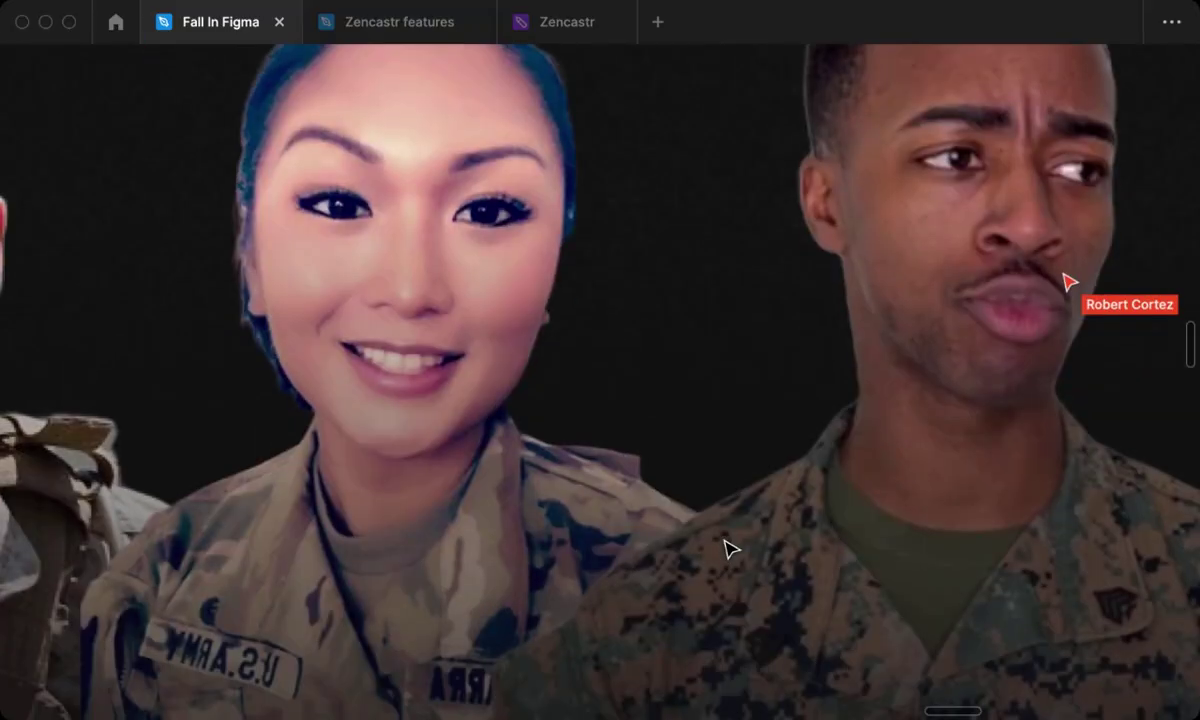
scroll(729, 549, "right", 5)
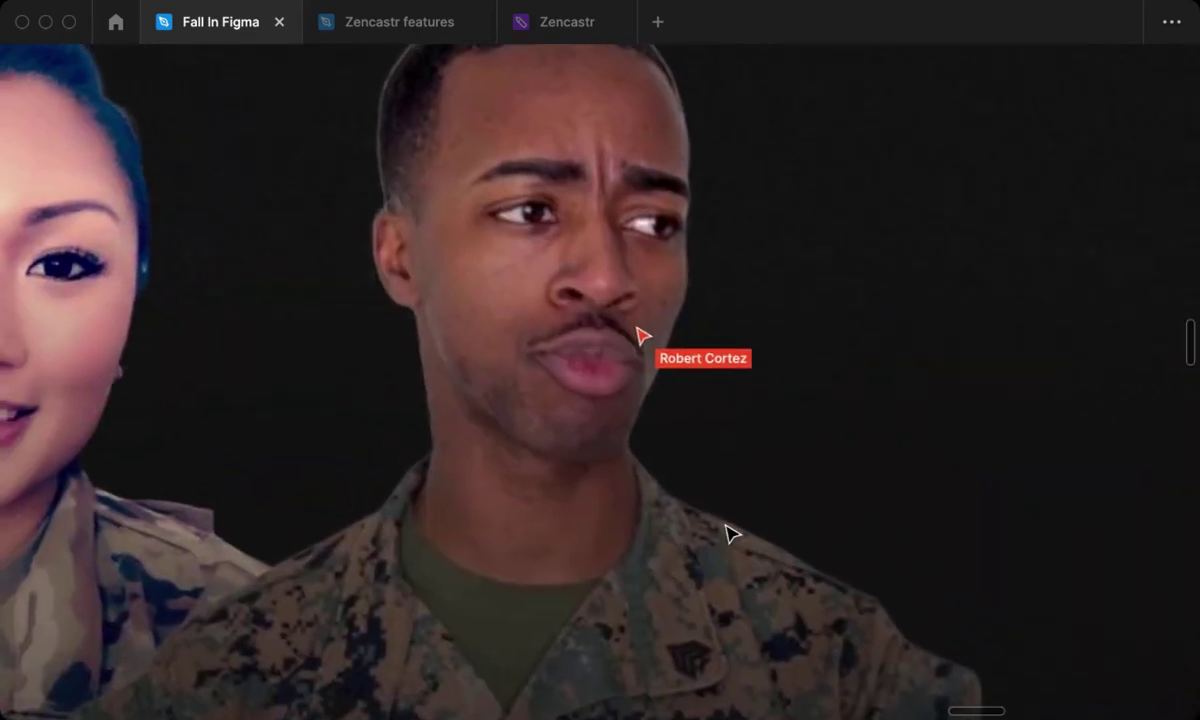
scroll(729, 533, "up", 3)
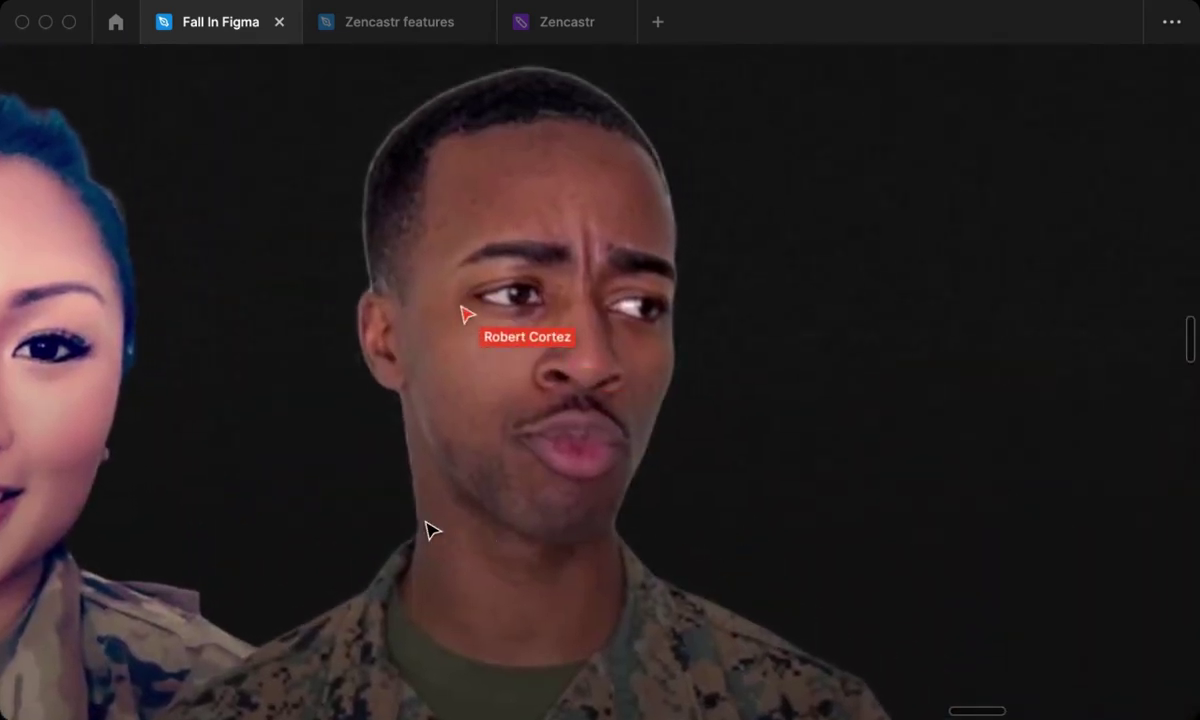
scroll(460, 527, "down", 3)
scroll(460, 527, "right", 5)
scroll(488, 525, "left", 3)
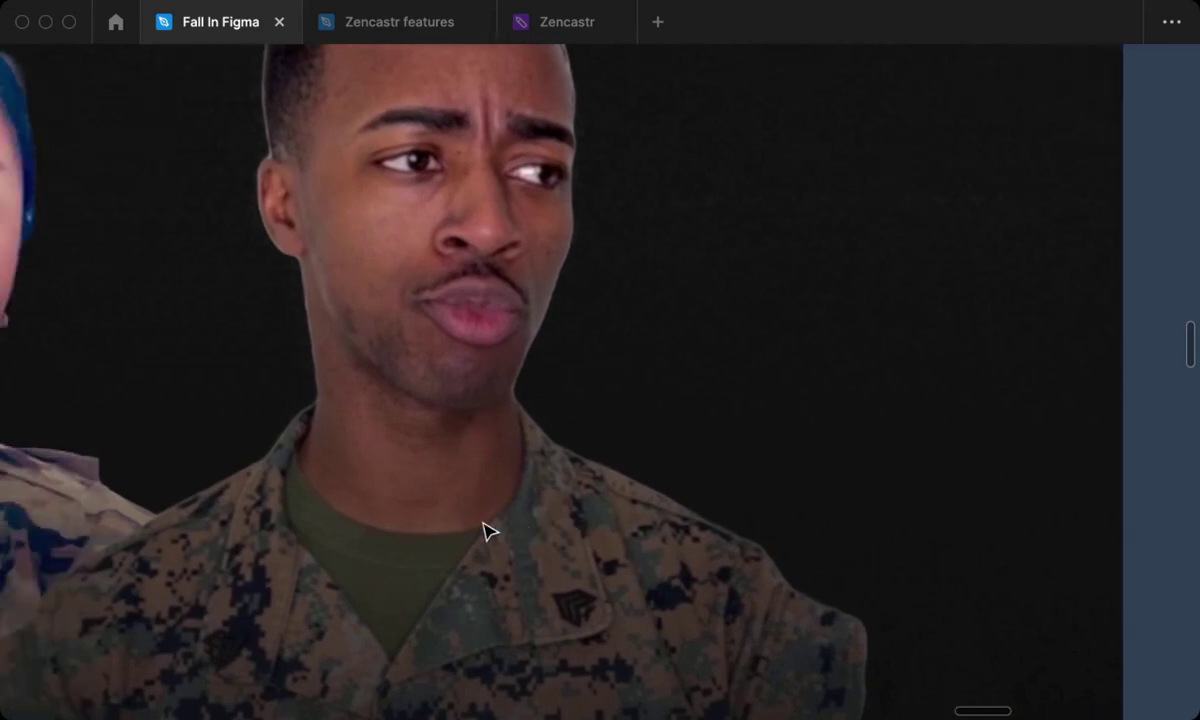
scroll(483, 530, "down", 5, "ctrl")
scroll(483, 530, "left", 5)
scroll(483, 530, "left", 3)
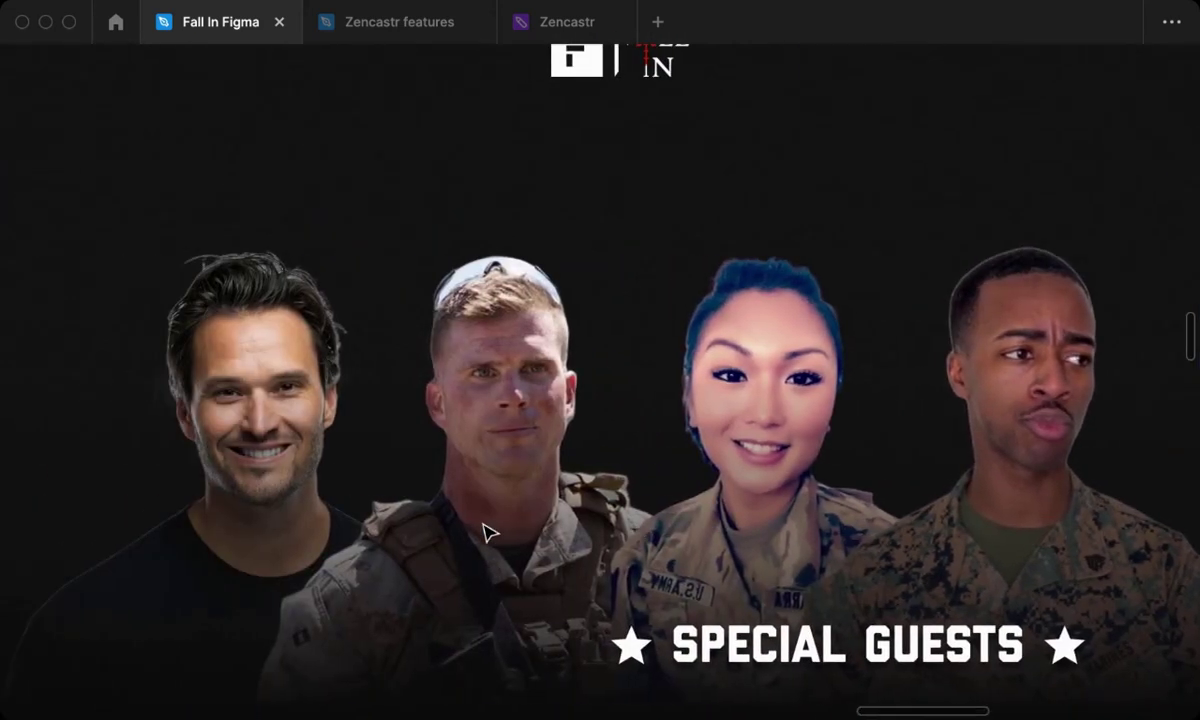
key("ctrl+backslash")
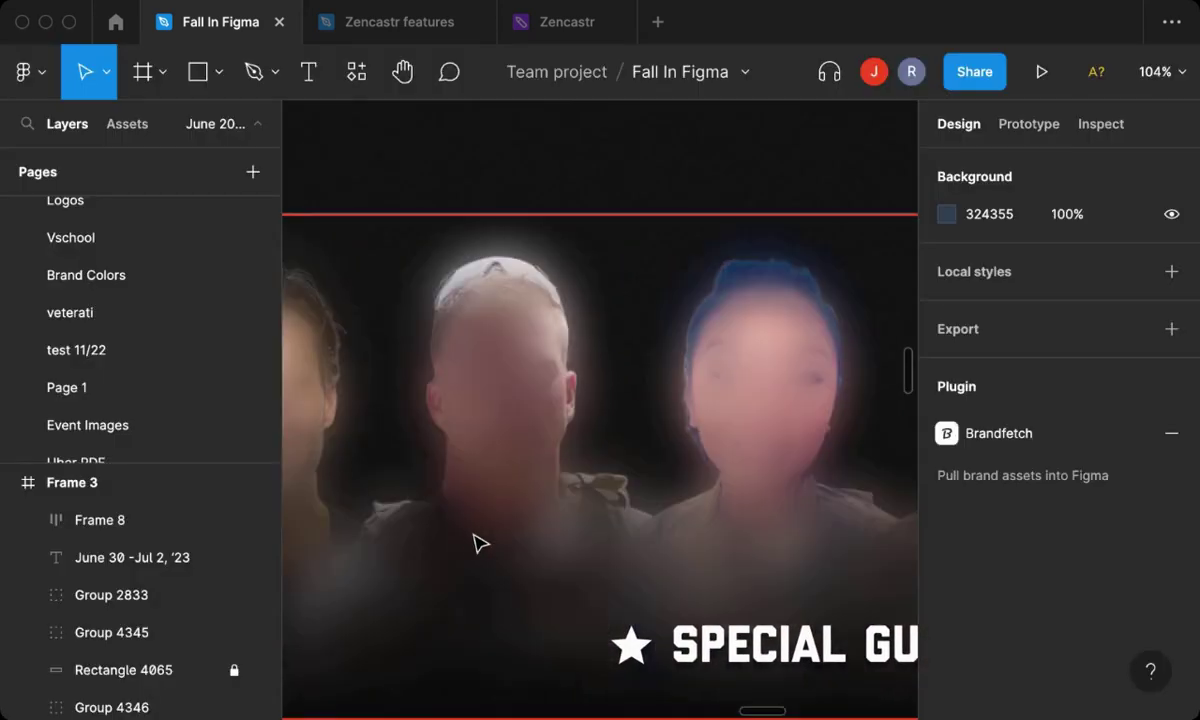
scroll(478, 540, "down", 5, "ctrl")
scroll(474, 544, "up", 1)
scroll(474, 544, "down", 2, "ctrl")
scroll(474, 544, "down", 2, "ctrl")
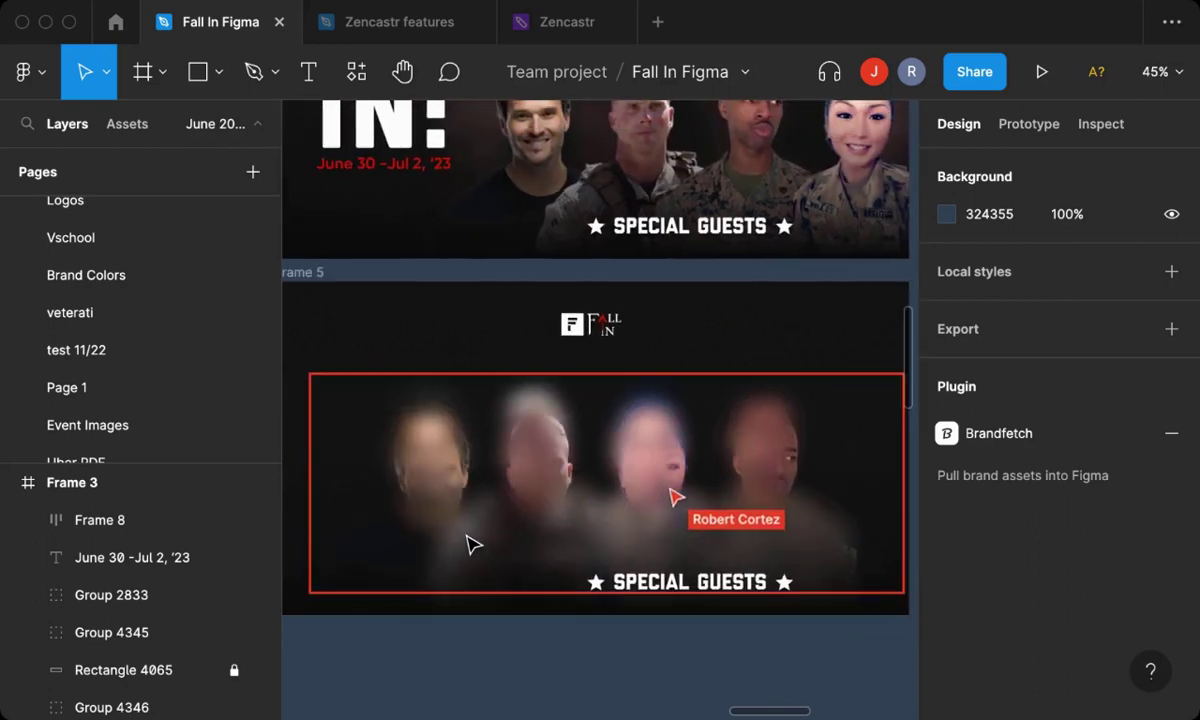
scroll(474, 544, "left", 1)
scroll(474, 544, "left", 1)
scroll(474, 544, "down", 1, "ctrl")
scroll(474, 544, "down", 2, "ctrl")
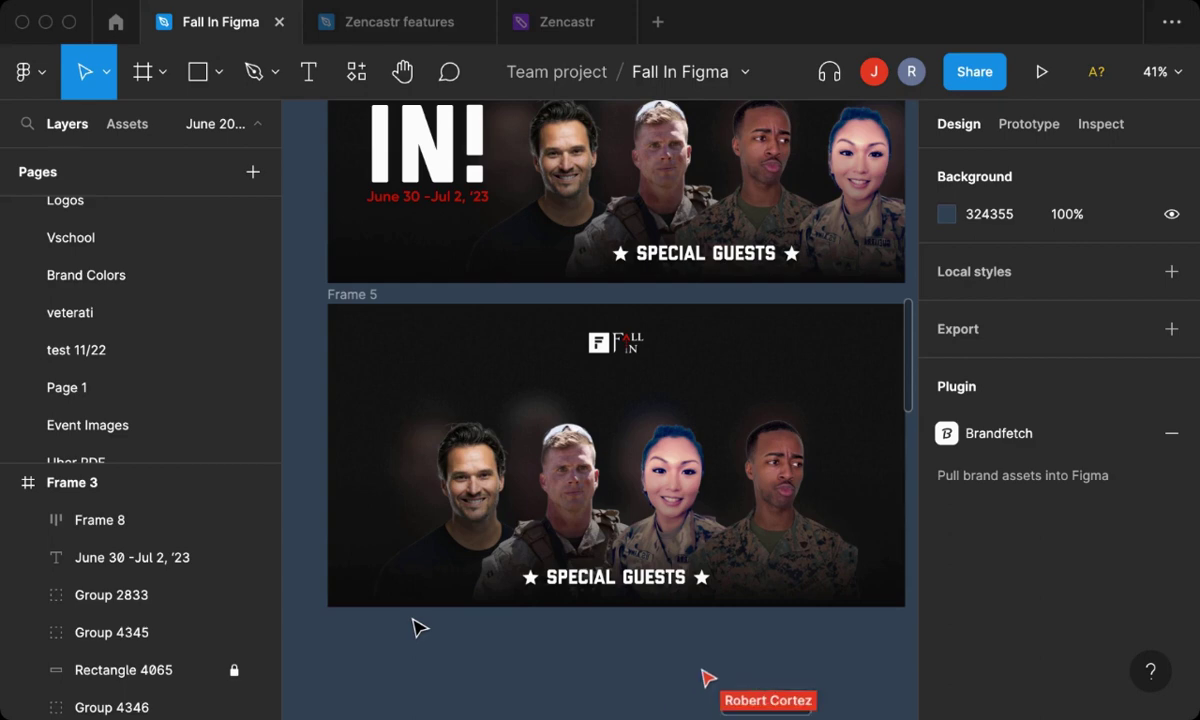
Drill into Frame 3's guest photo group to inspect the jack photo and its image adjustments.
scroll(510, 320, "up", 5)
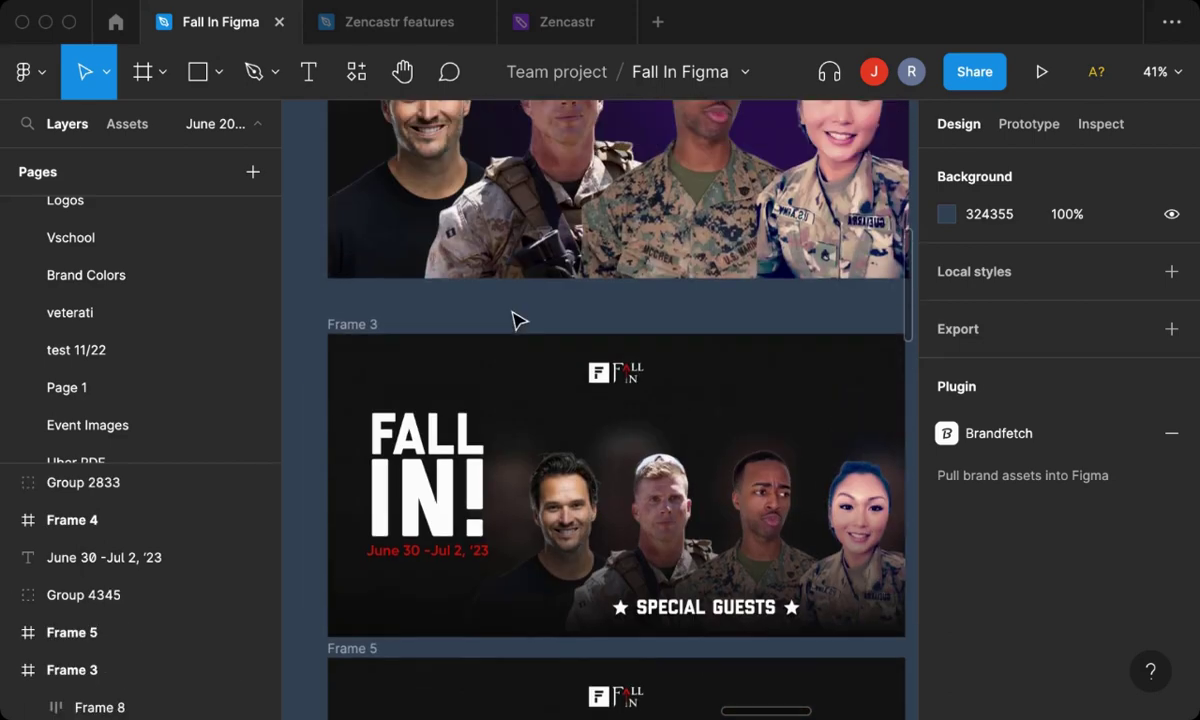
left_click(527, 492)
double_click(527, 497)
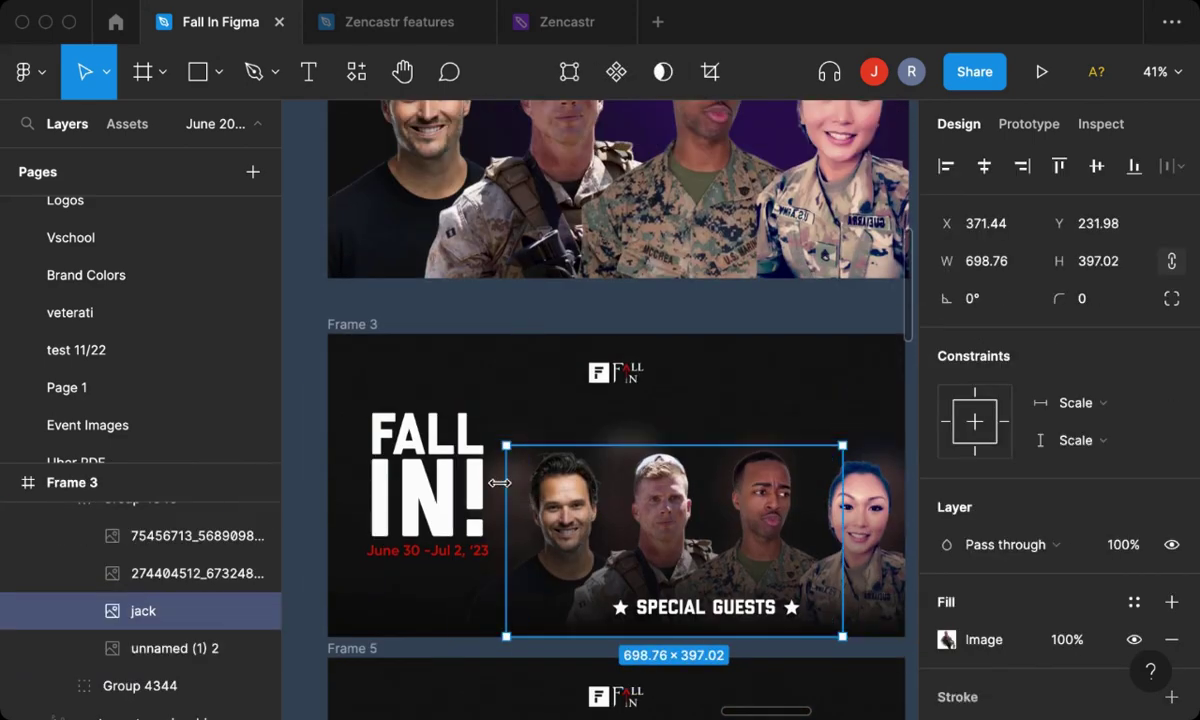
double_click(497, 486)
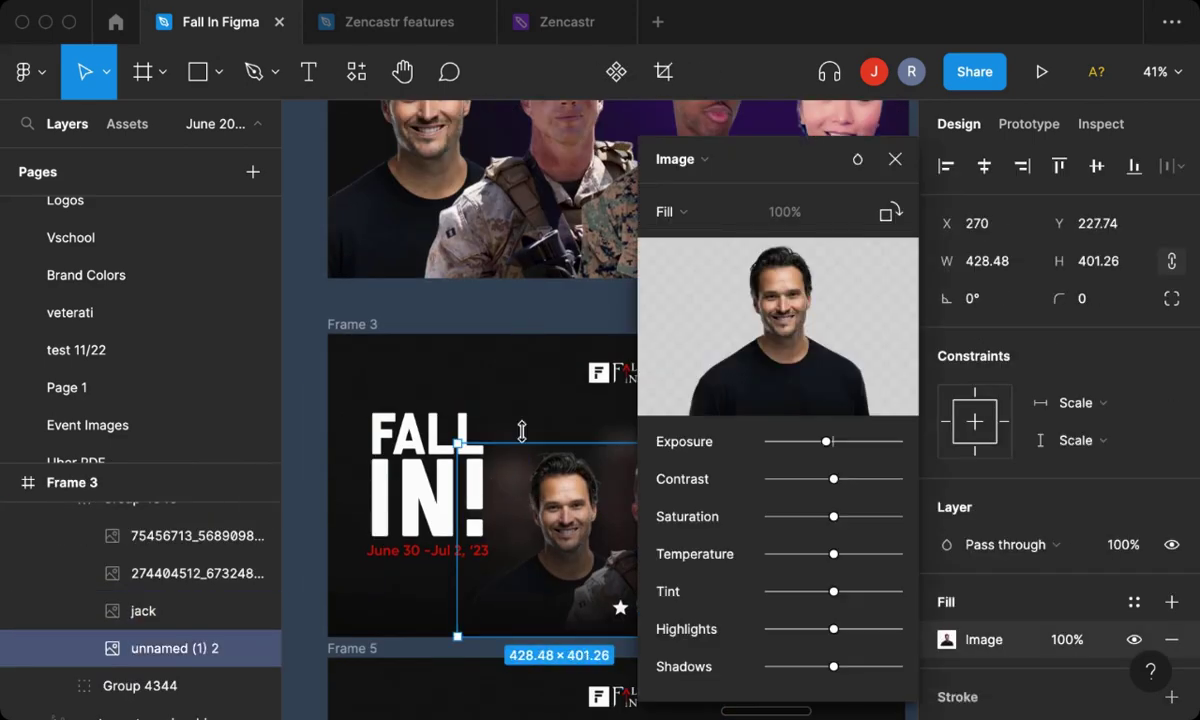
left_click(437, 592)
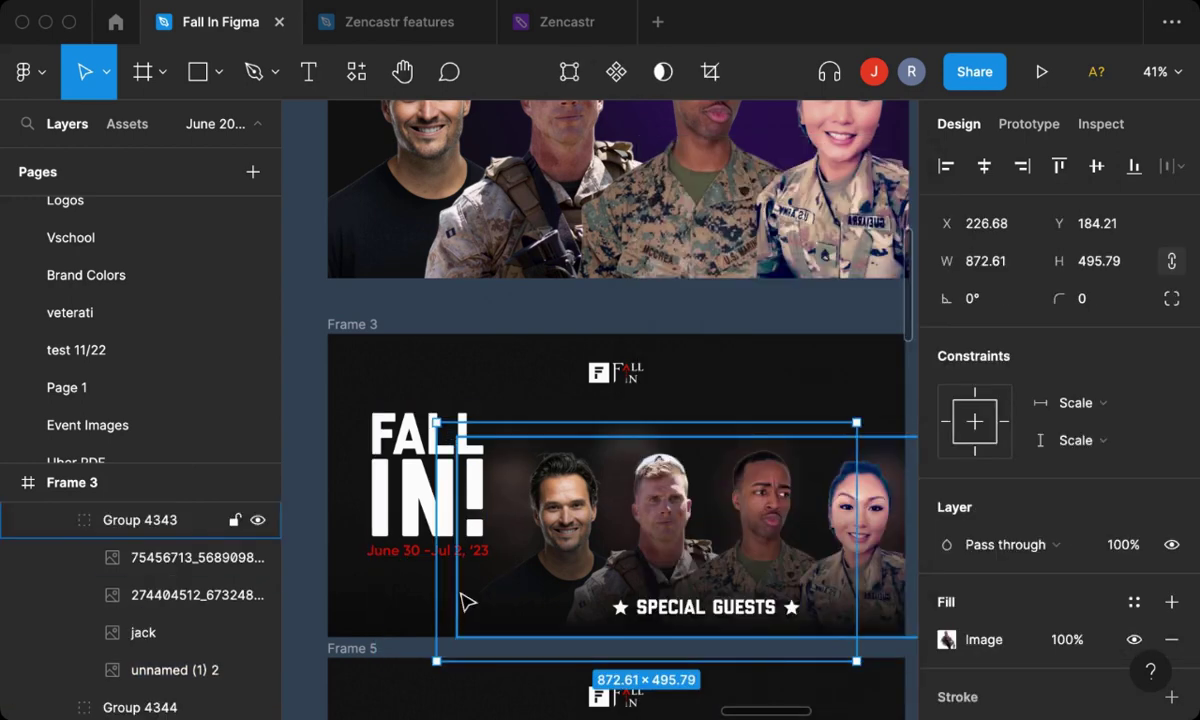
key("shift+Return")
Select Frame 3 as a whole, then pan over and select Frame 6.
left_click(345, 324)
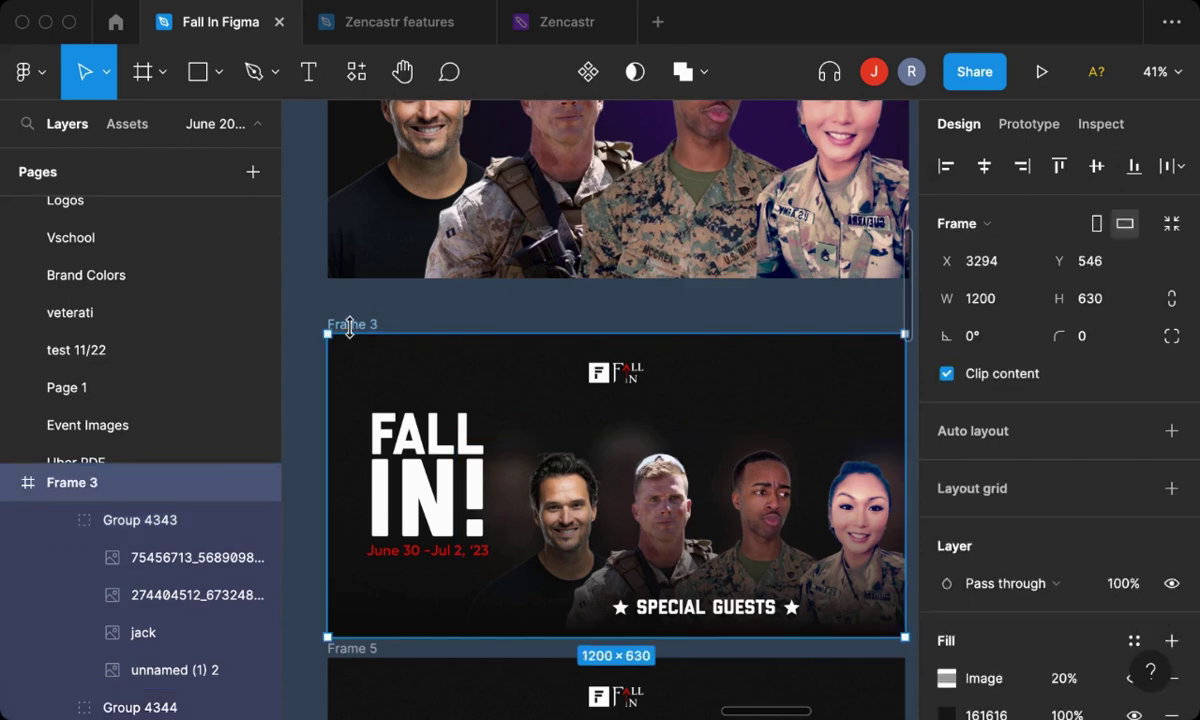
scroll(383, 355, "left", 5)
scroll(375, 353, "left", 5)
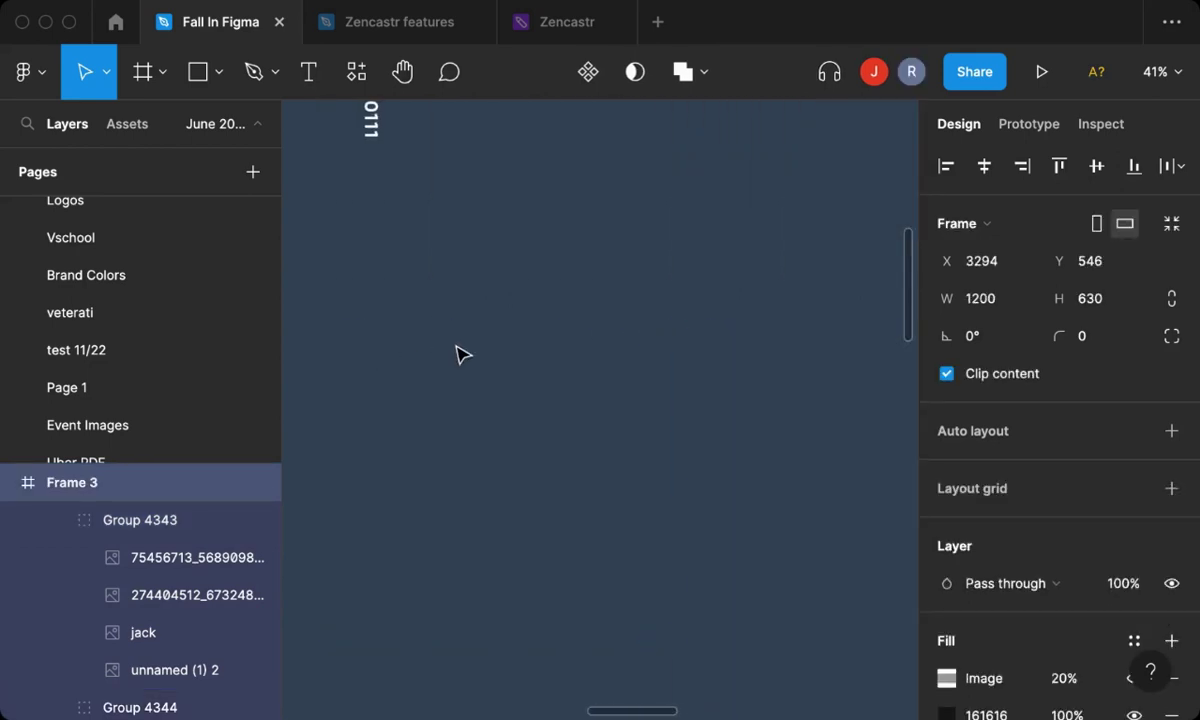
left_click(492, 312)
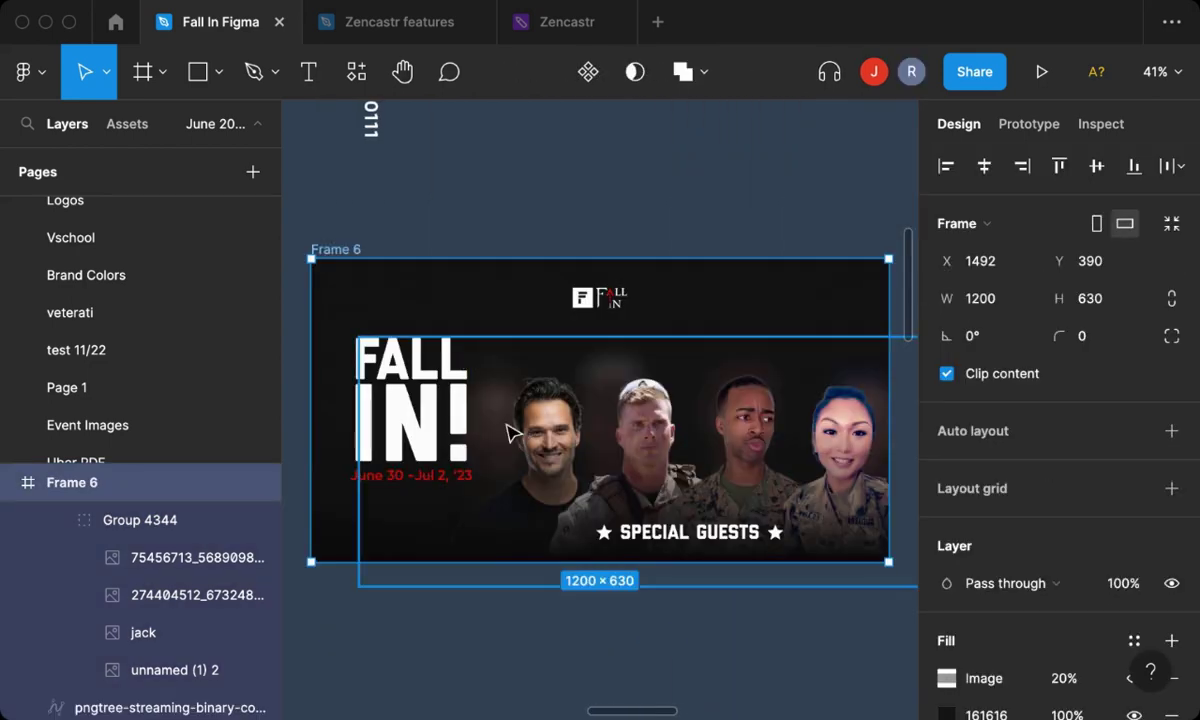
Select the jack photo inside Group 4344 in Frame 6's guest lineup.
scroll(509, 428, "up", 3)
scroll(503, 466, "up", 3)
scroll(495, 468, "up", 5)
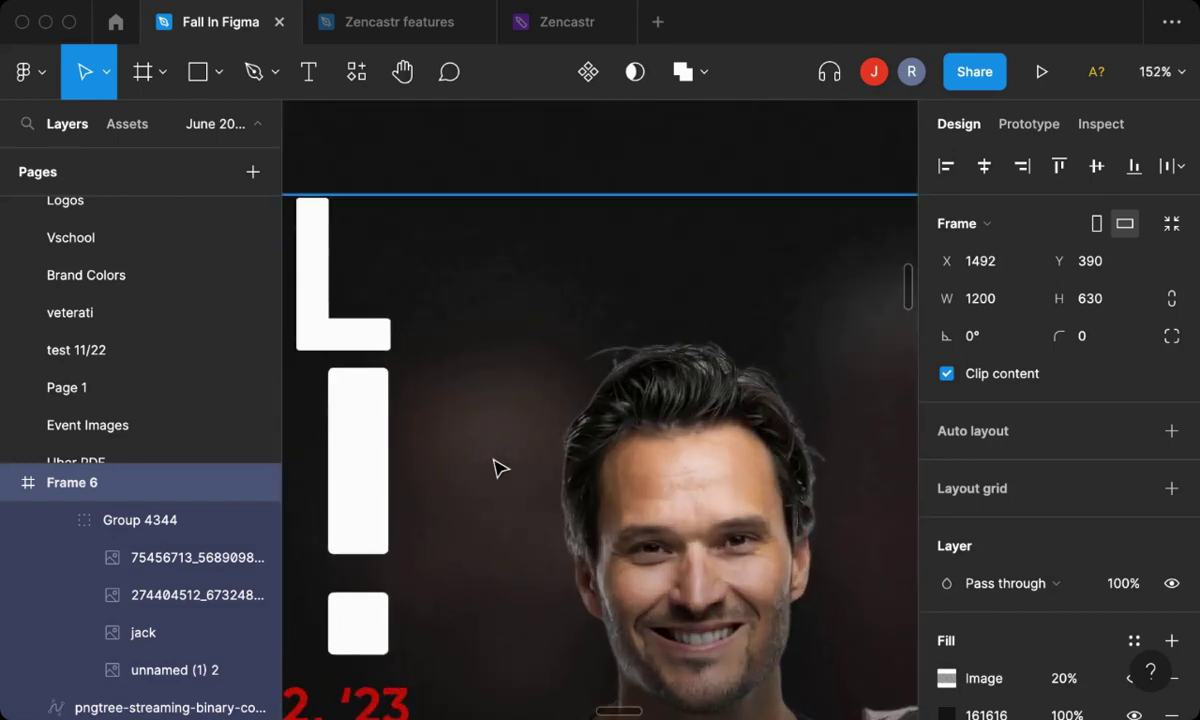
double_click(470, 422)
left_click(475, 422)
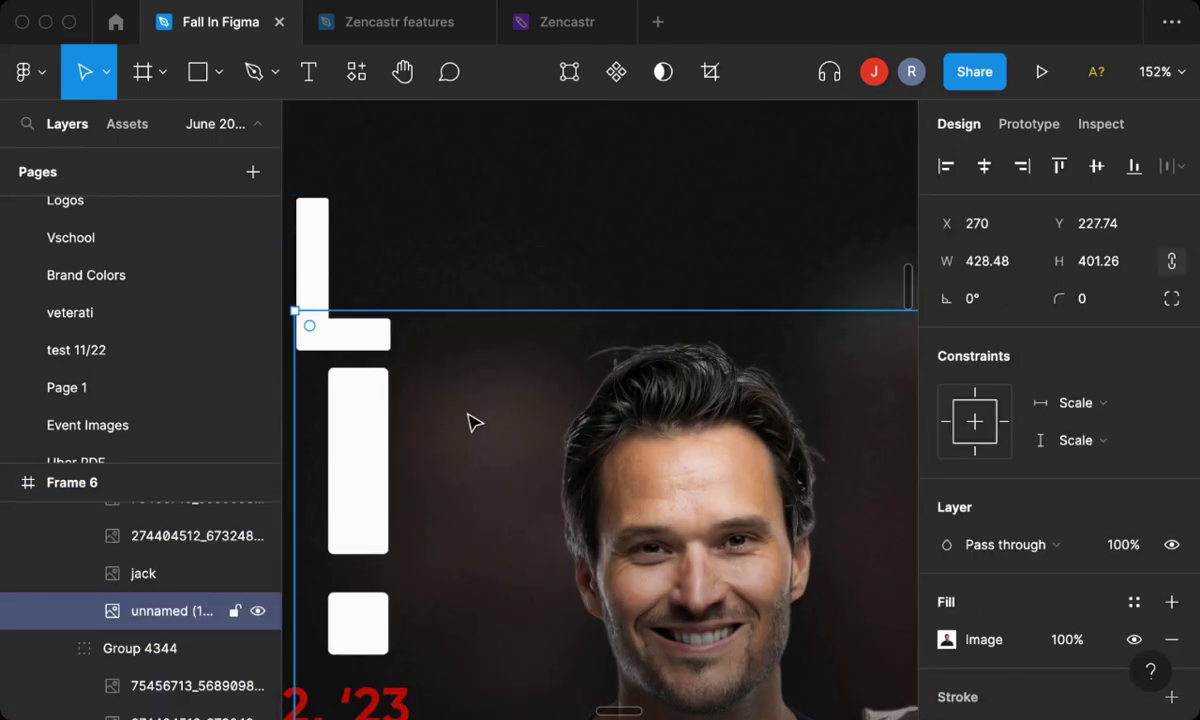
scroll(471, 420, "down", 5, "ctrl")
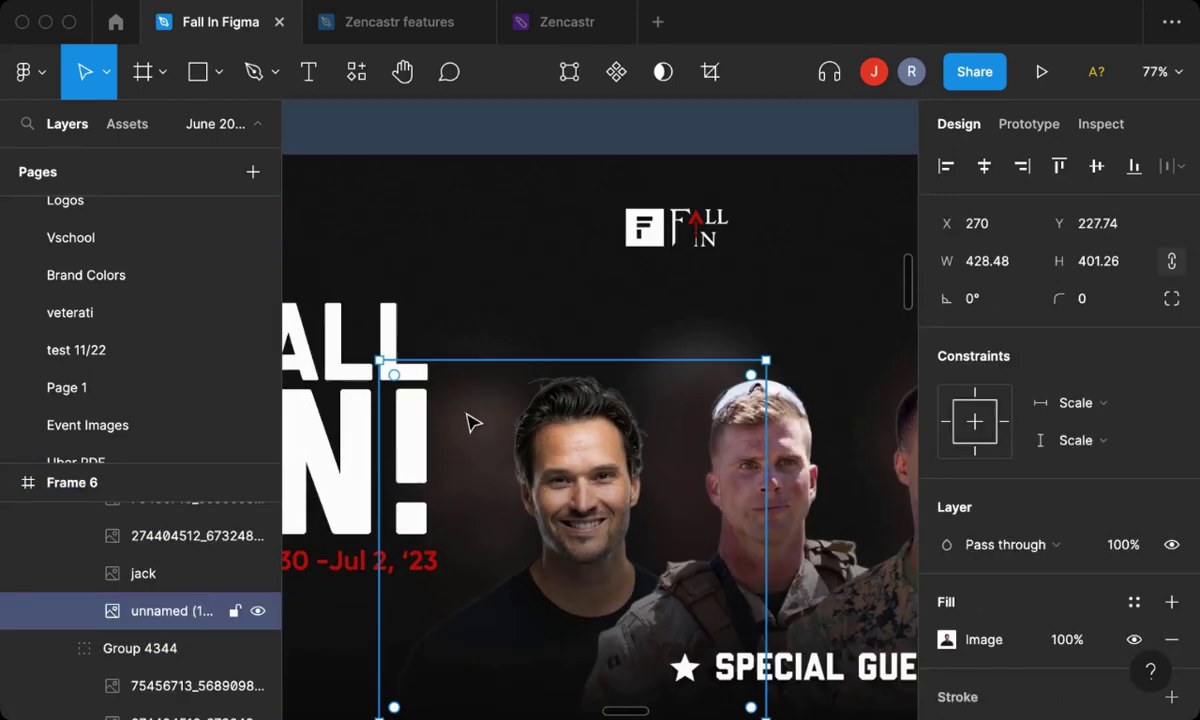
double_click(466, 347)
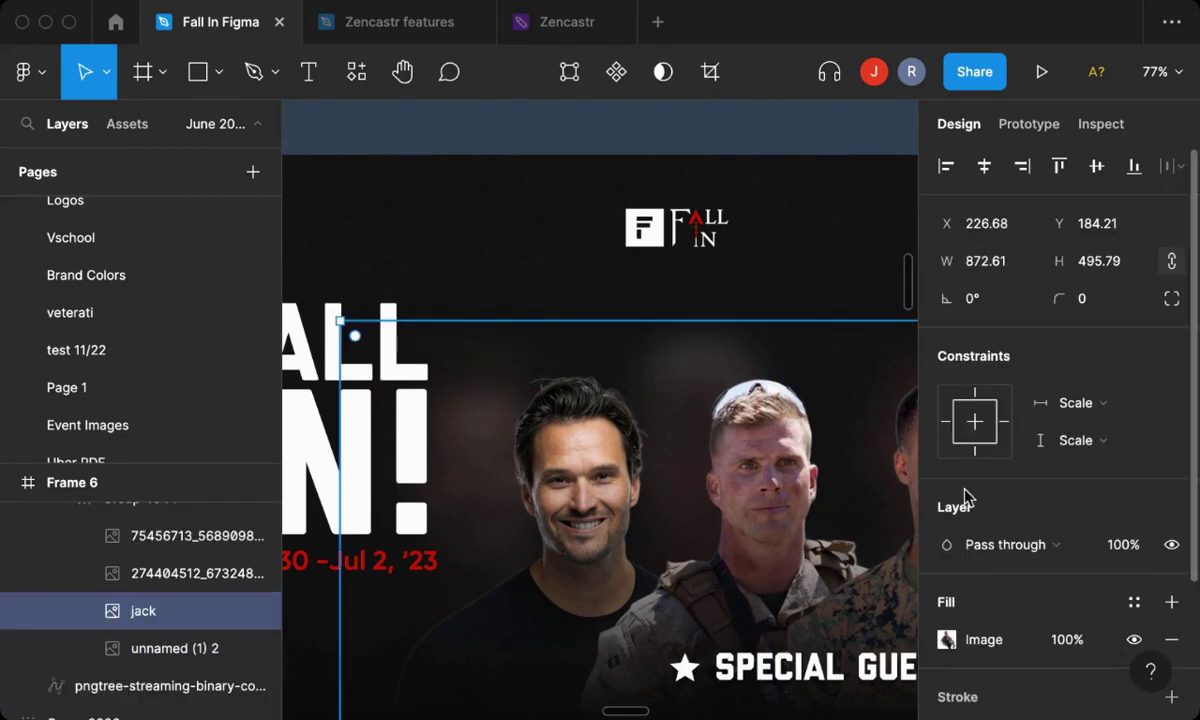
Shrink the jack cutout to 698×397 and move the blurred background guests higher.
scroll(985, 510, "down", 3)
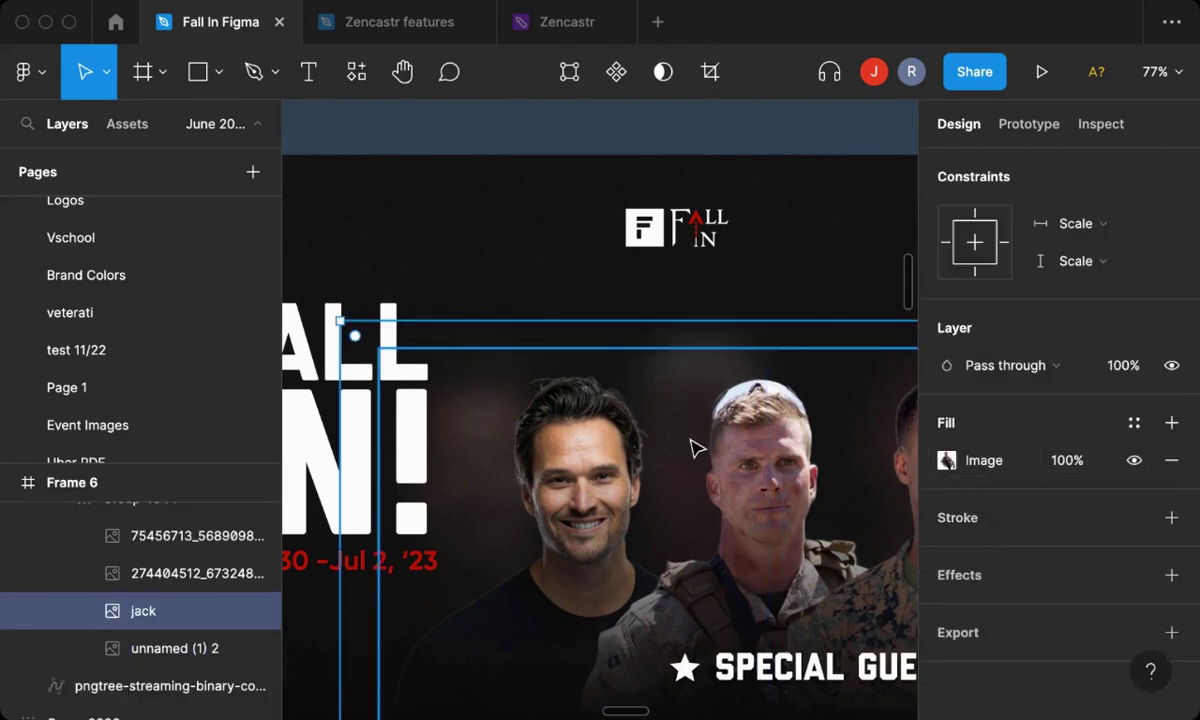
scroll(689, 498, "down", 2, "ctrl")
scroll(688, 498, "down", 3, "ctrl")
scroll(688, 498, "right", 3)
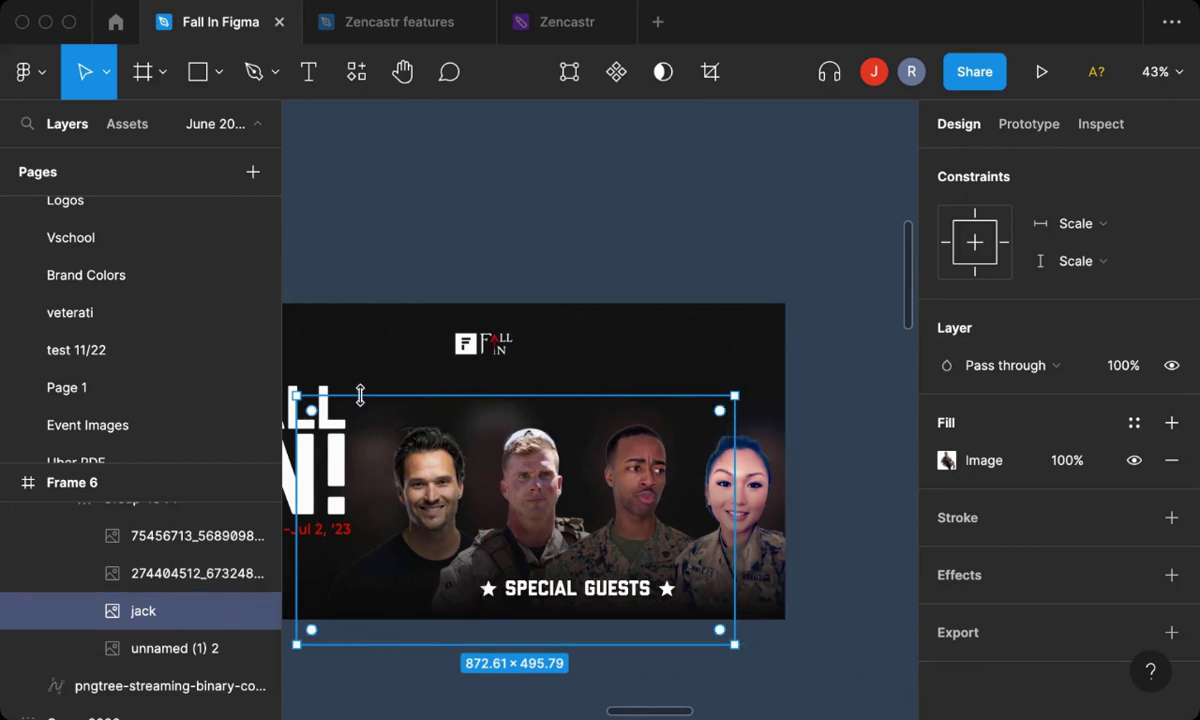
left_click_drag(362, 440, 366, 448)
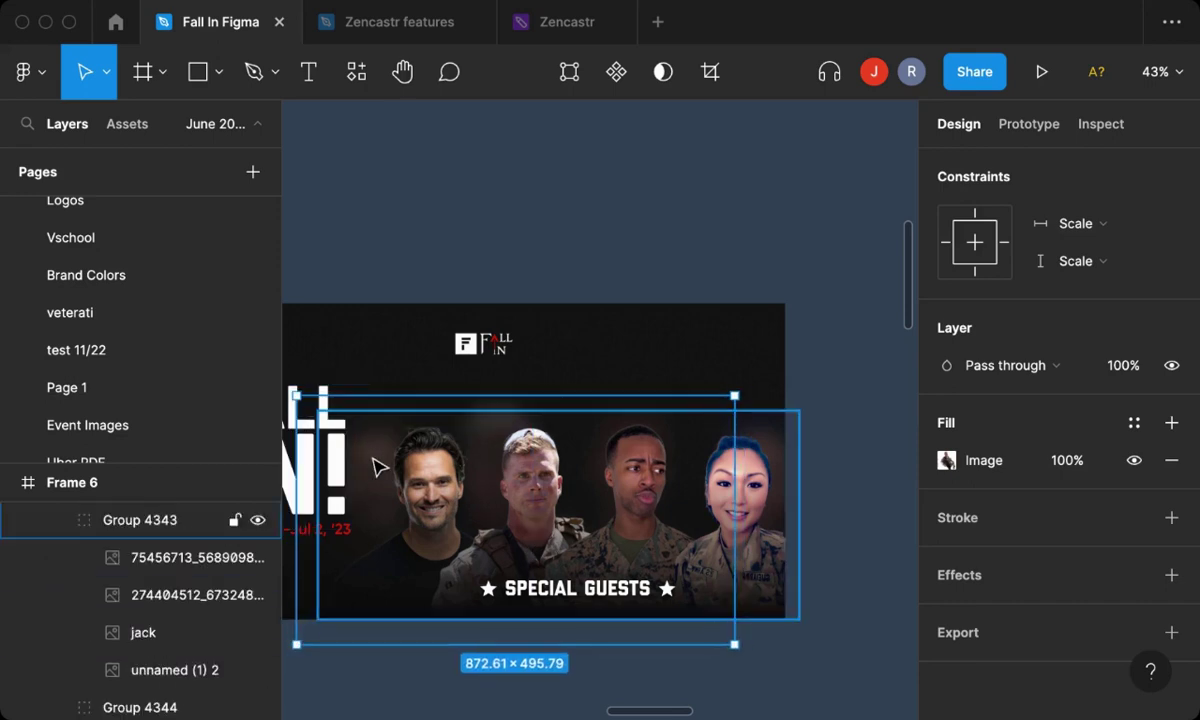
left_click_drag(375, 461, 370, 500)
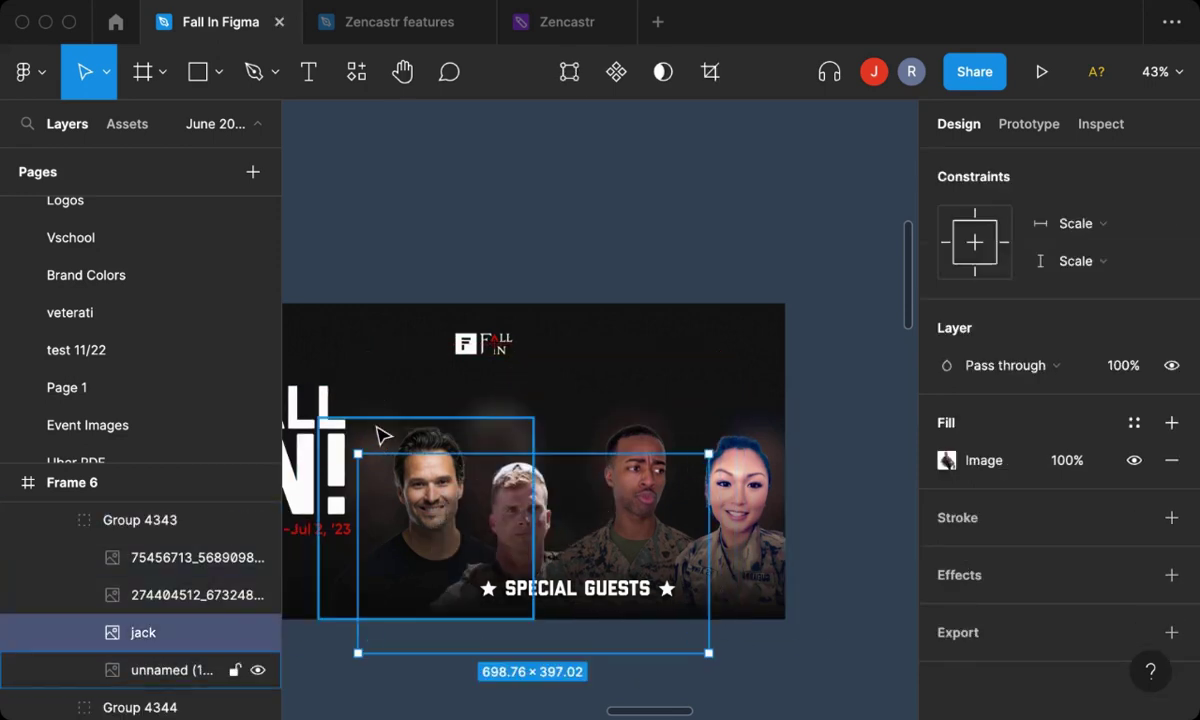
mouse_move(383, 410)
left_mouse_down()
mouse_move(413, 350)
mouse_move(396, 356)
left_mouse_up()
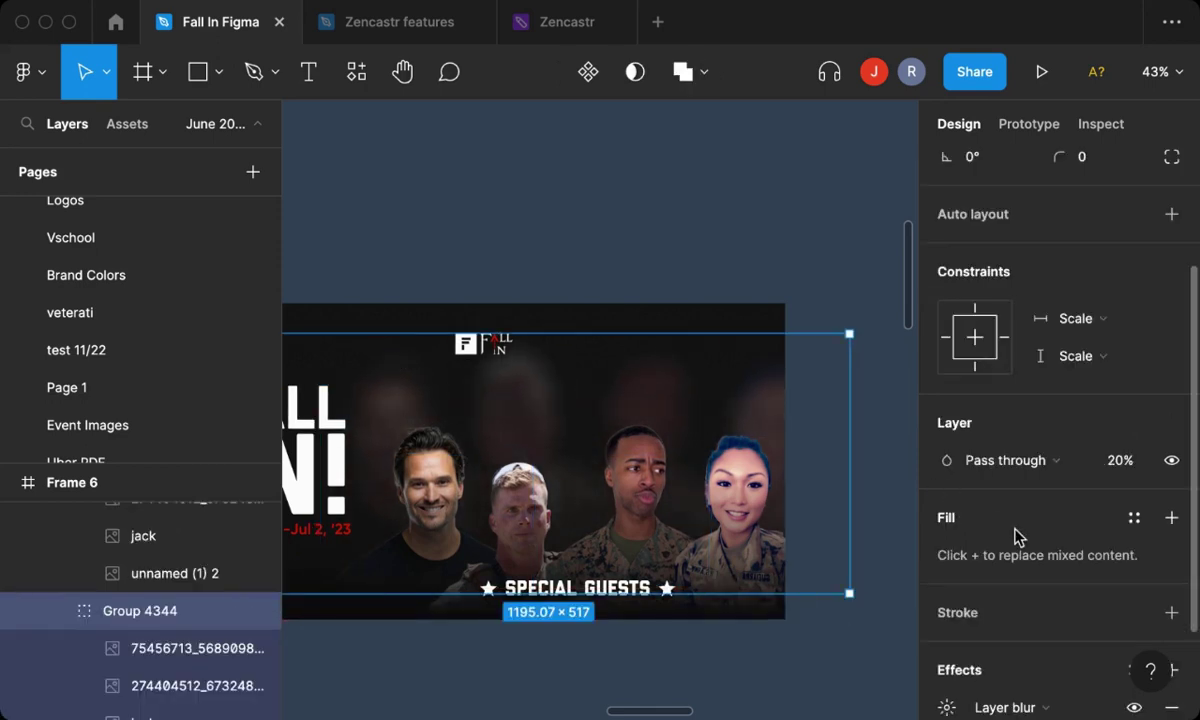
Toggle the background guests' layer blur off and on, keeping Layer blur as the effect.
scroll(1017, 537, "down", 3)
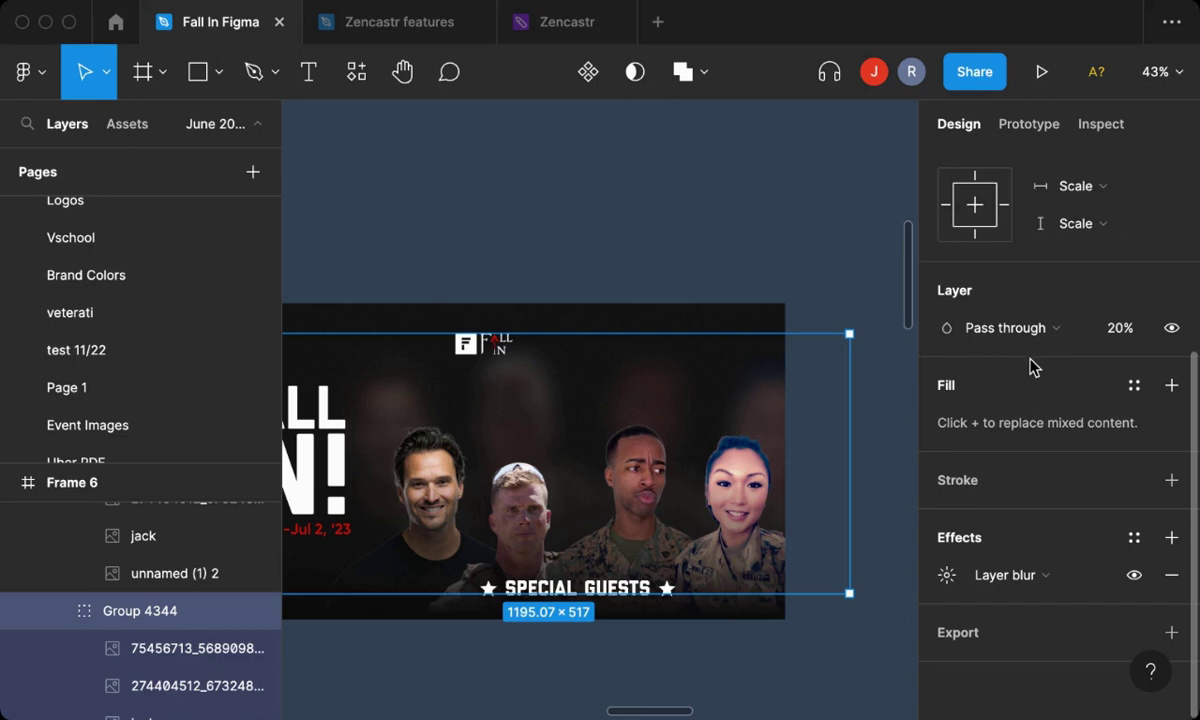
left_click(1134, 575)
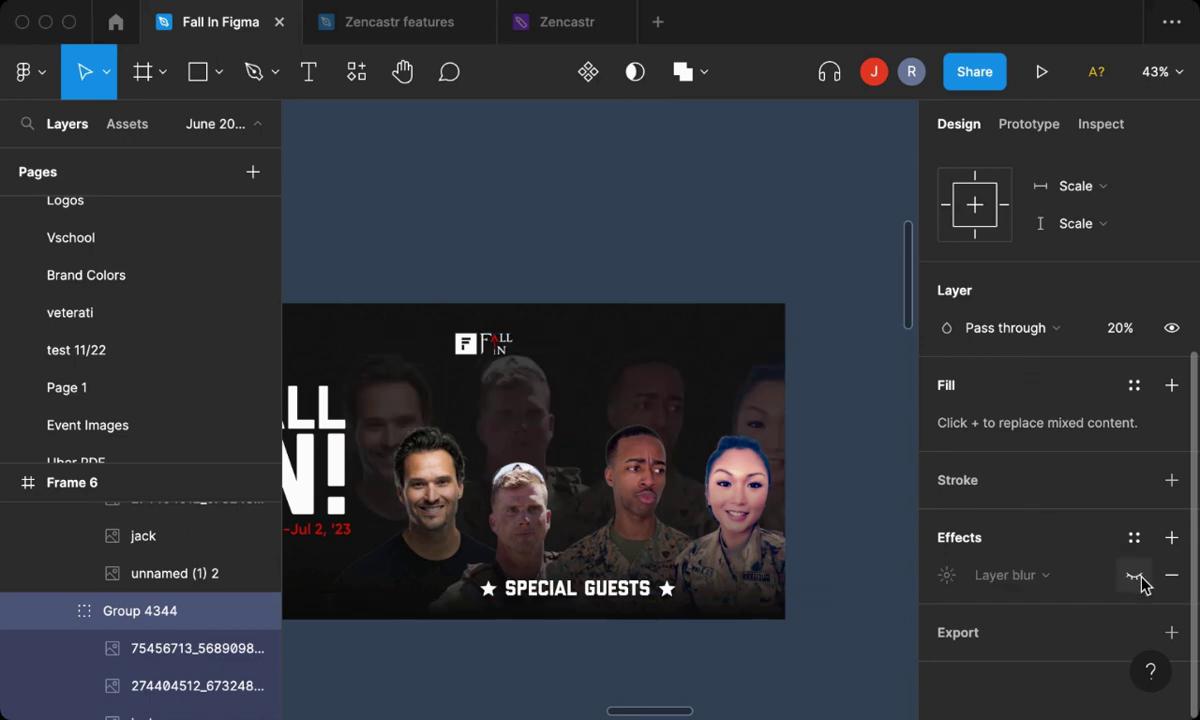
left_click(1141, 581)
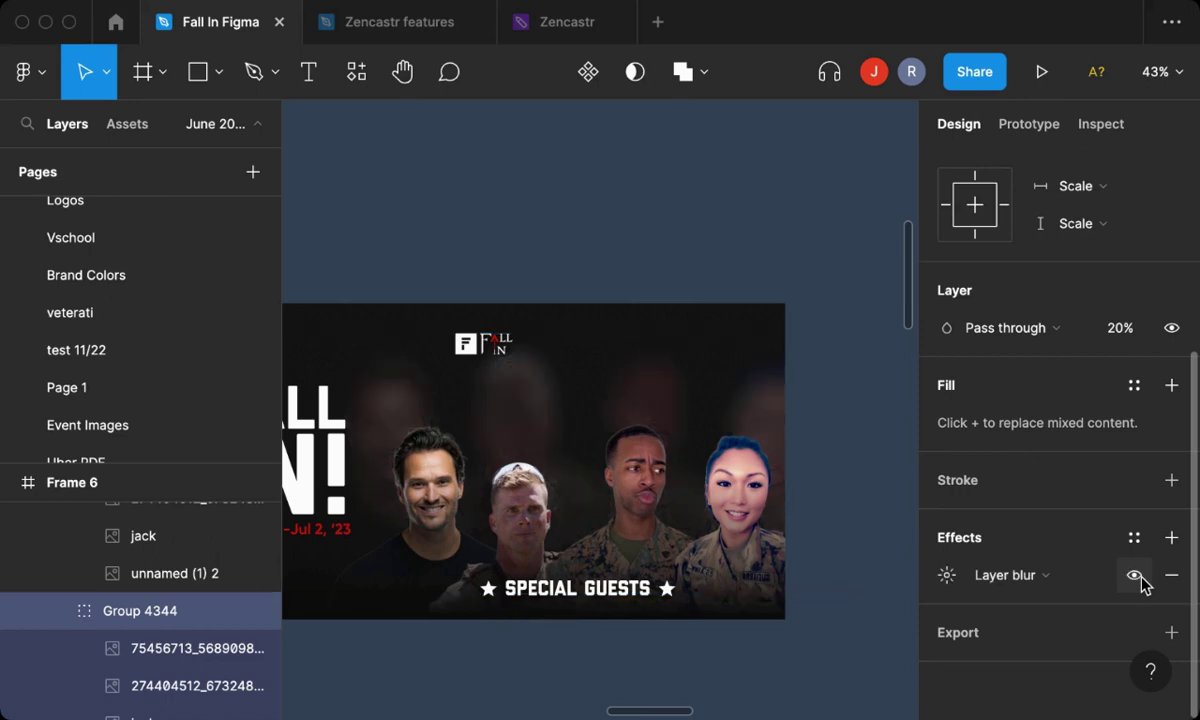
left_click(1096, 582)
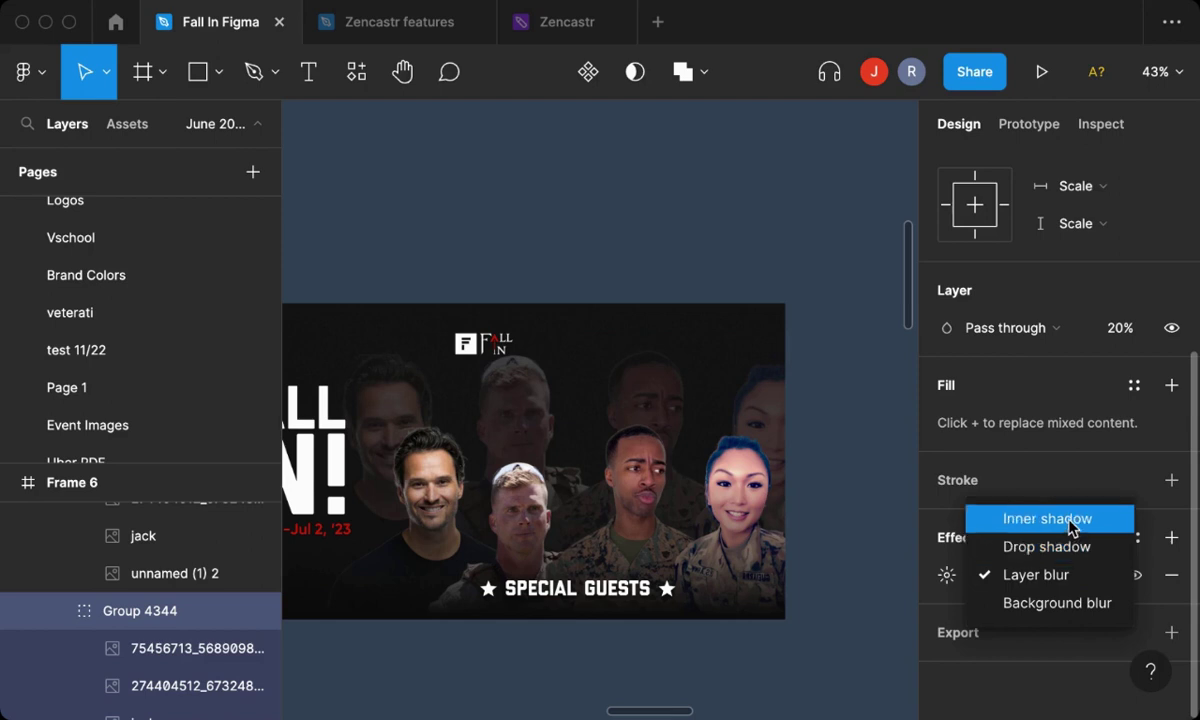
left_click(1068, 575)
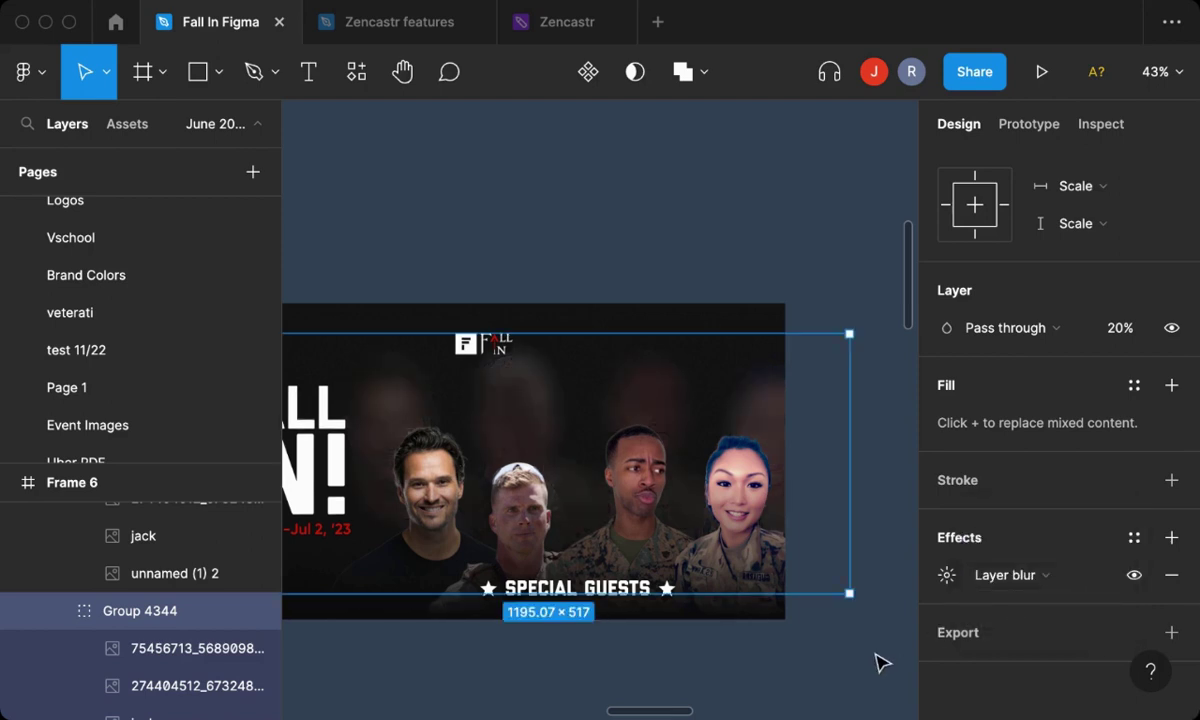
Set the layer blur strength to about 35.
left_click(945, 578)
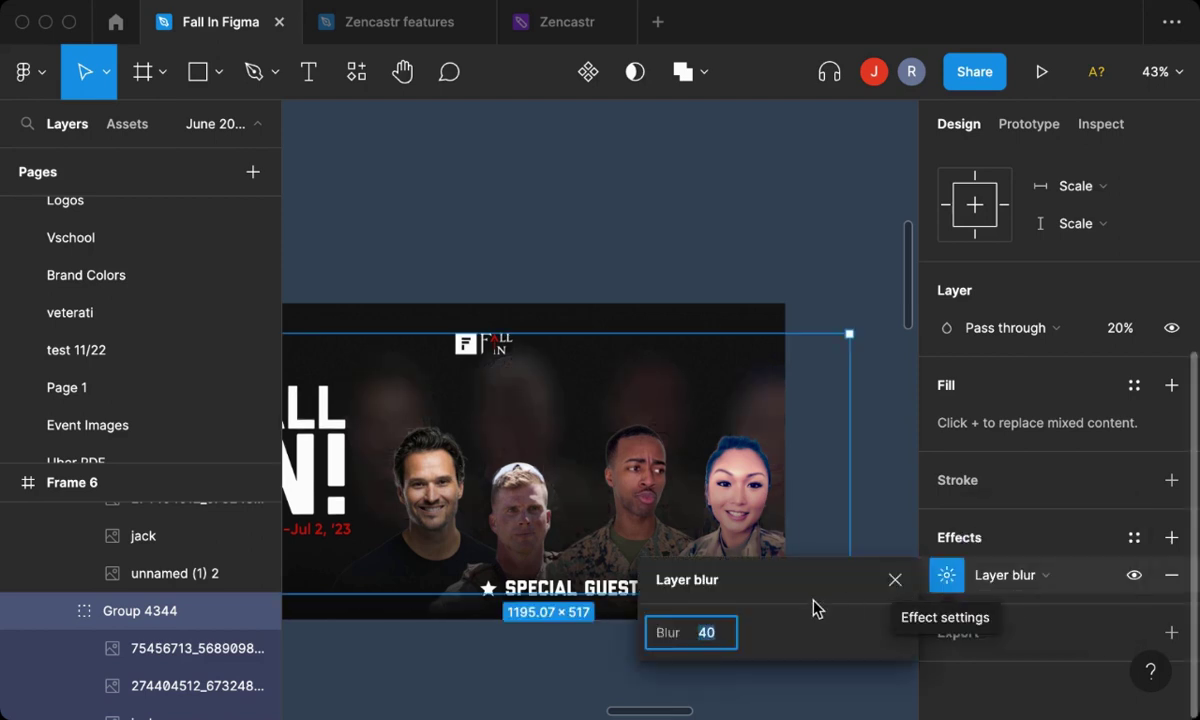
key("Up")
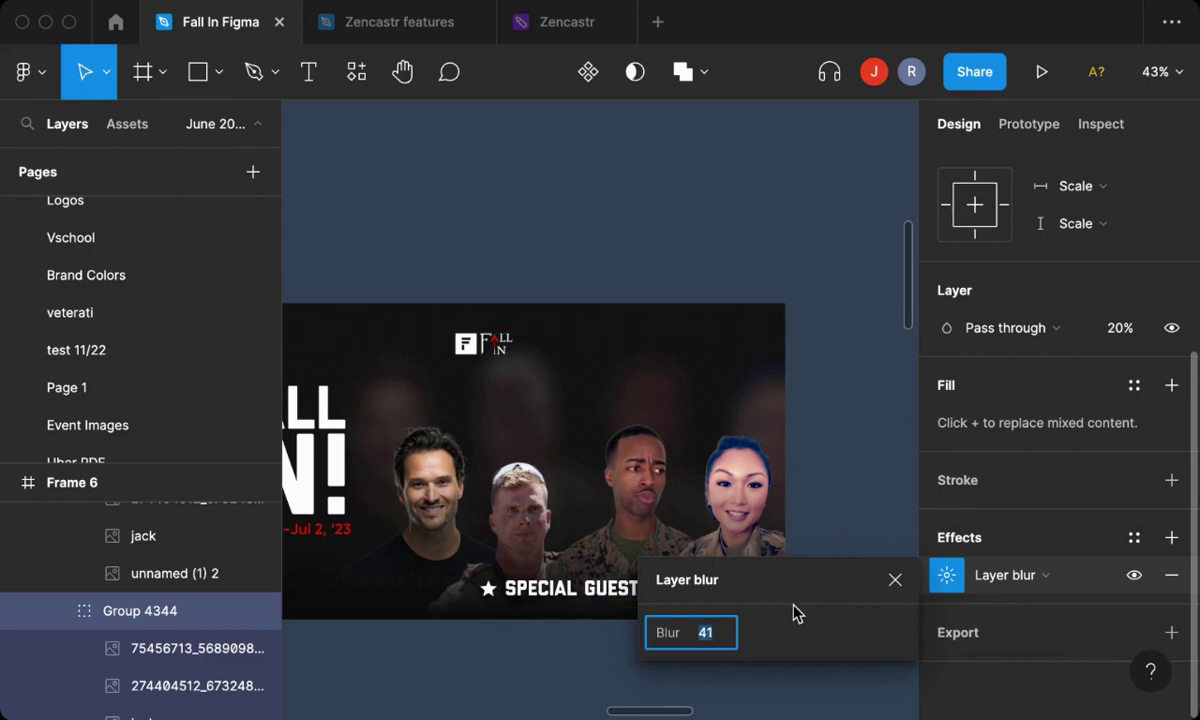
key("Up")
key("Up")
key("Up")
key("Up")
key("Up")
key("Up")
key("Up")
key("Down")
key("Down")
key("Down")
key("Down")
key("Down")
key("Down")
key("Down")
key("Down")
key("Down")
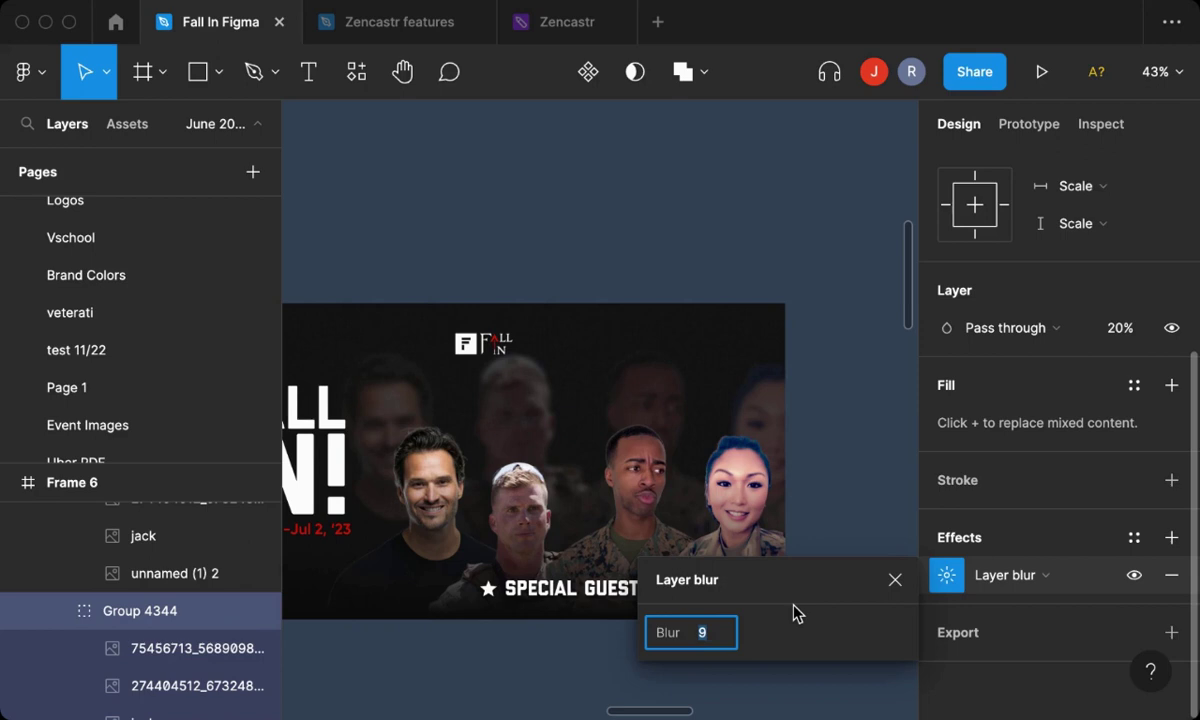
type("25")
key("Return")
key("Up")
key("Up")
key("Up")
key("Up")
key("Up")
key("Up")
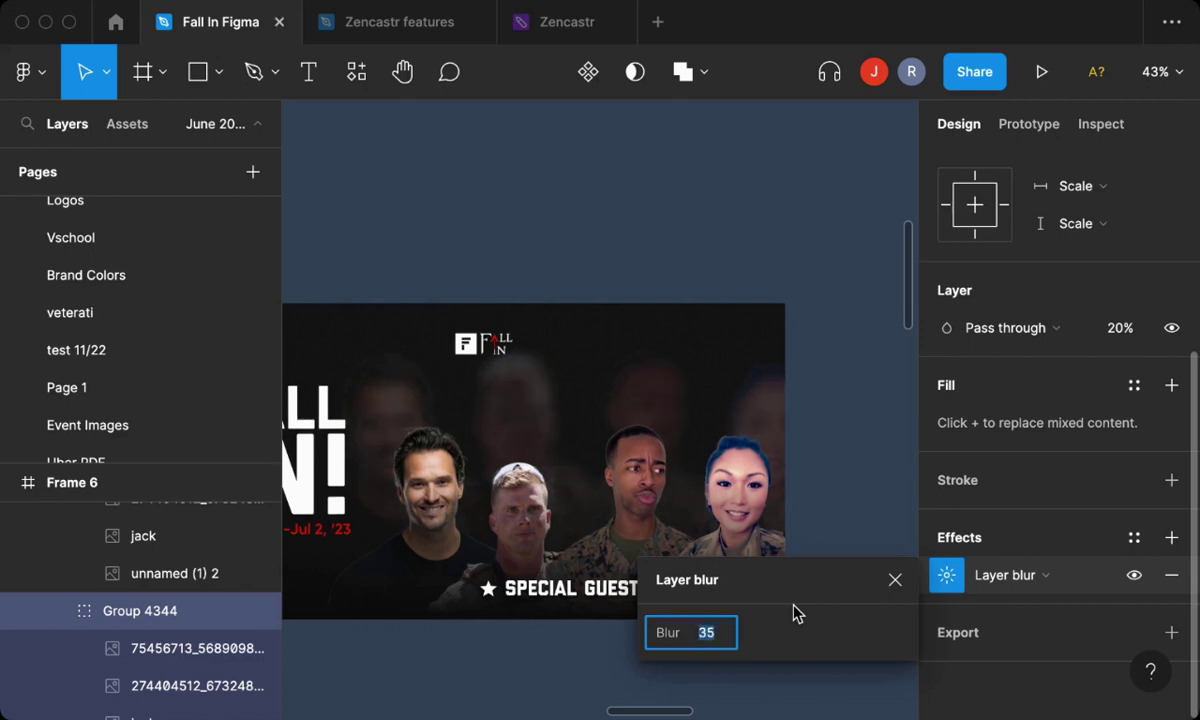
left_click(838, 703)
Follow a collaborator's view and hide the interface for a full-window canvas.
scroll(838, 700, "left", 5)
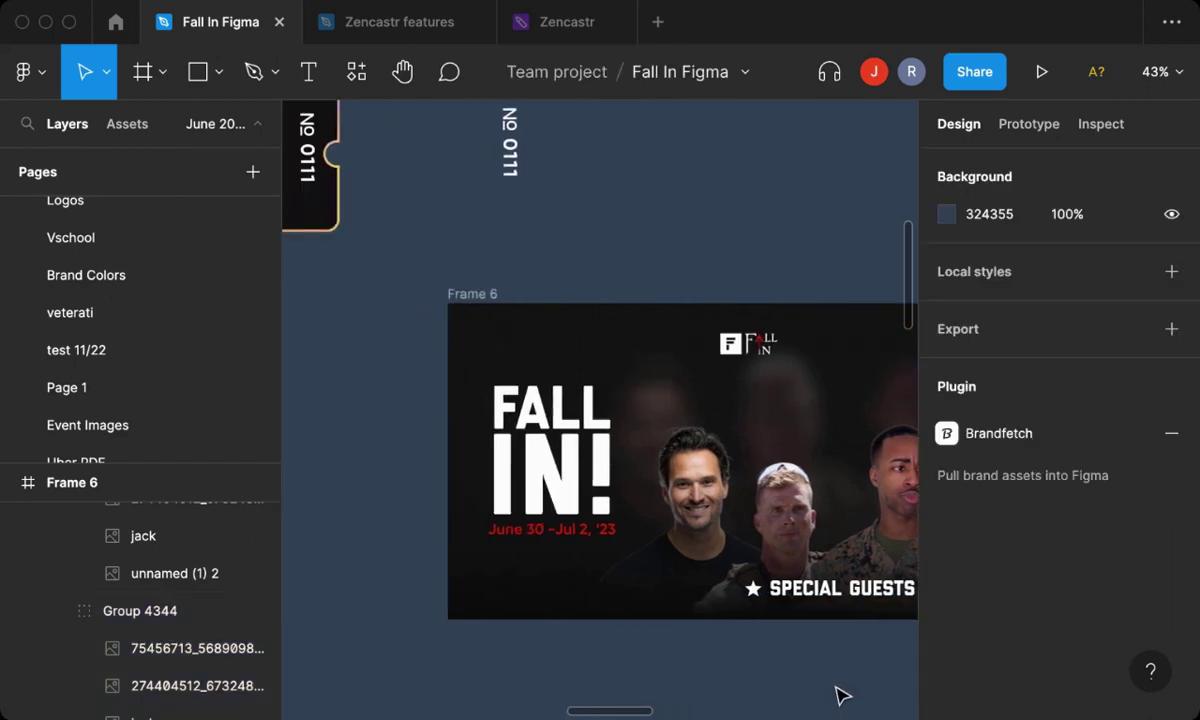
scroll(836, 695, "right", 3)
scroll(836, 695, "right", 2)
scroll(835, 690, "down", 10)
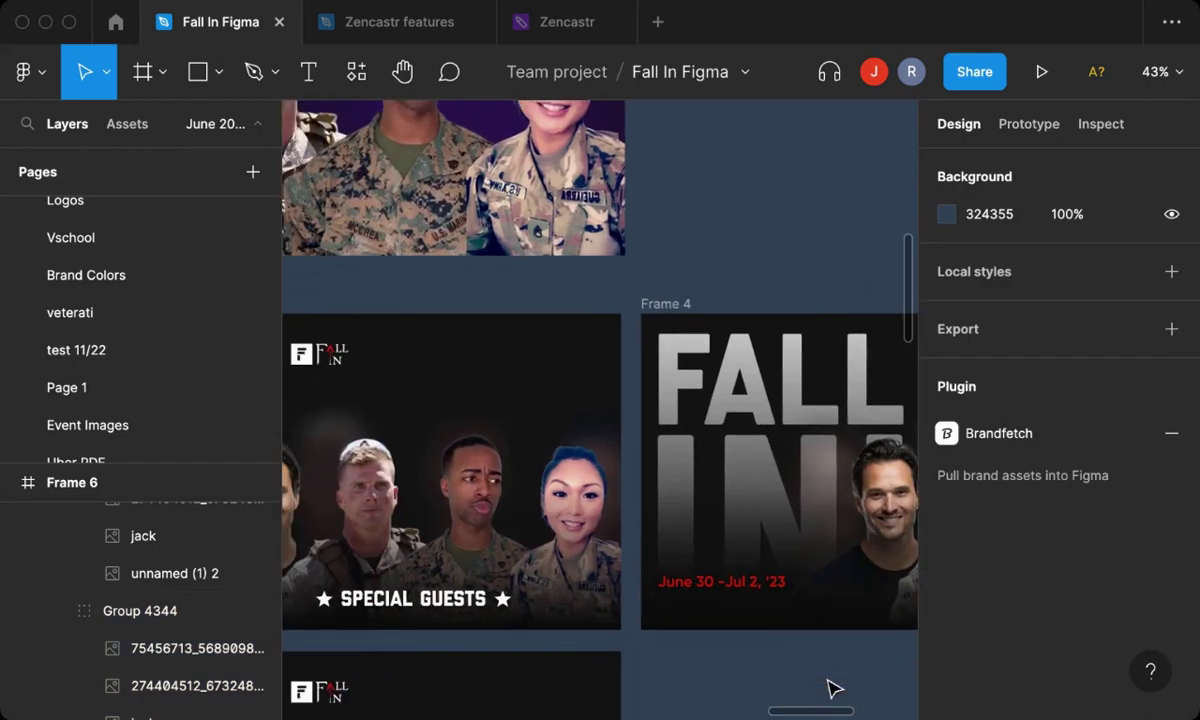
left_click(911, 72)
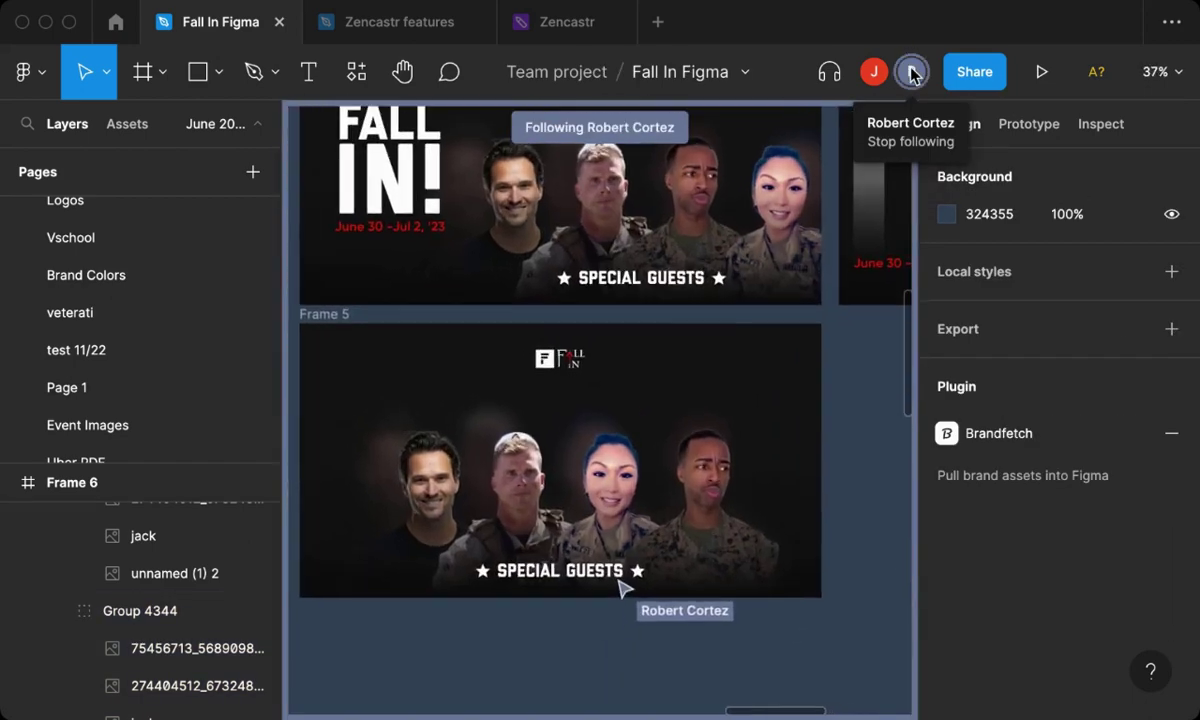
key("ctrl+backslash")
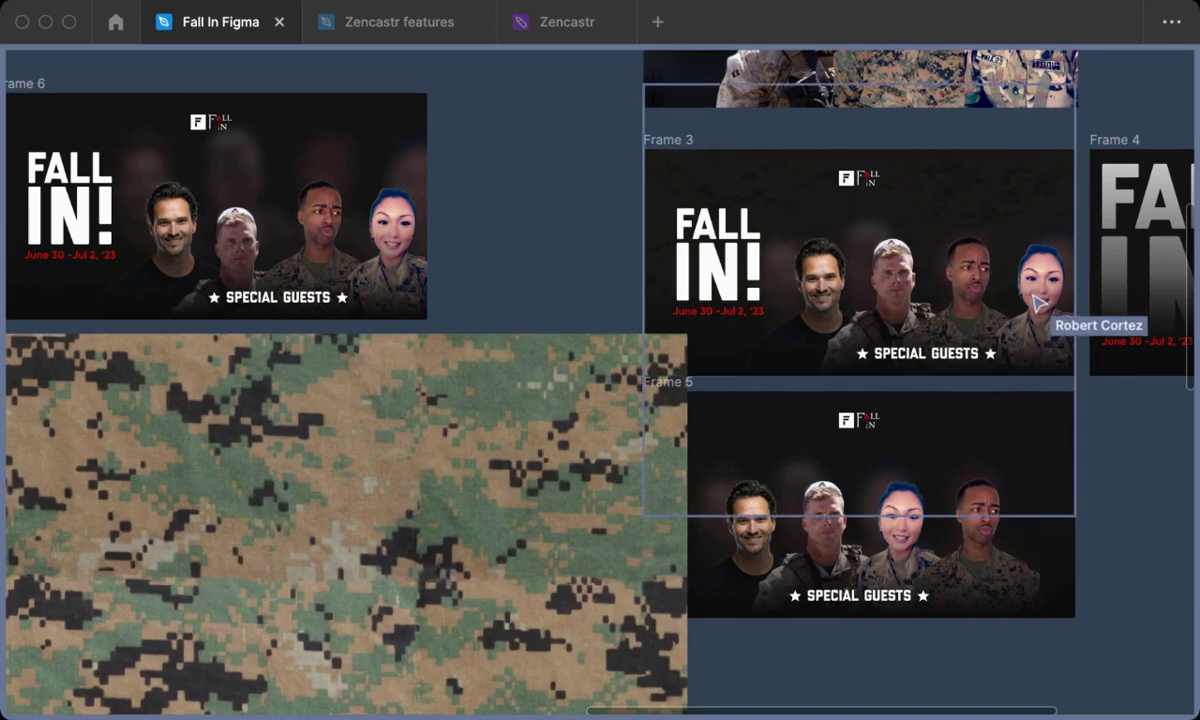
left_click(600, 423)
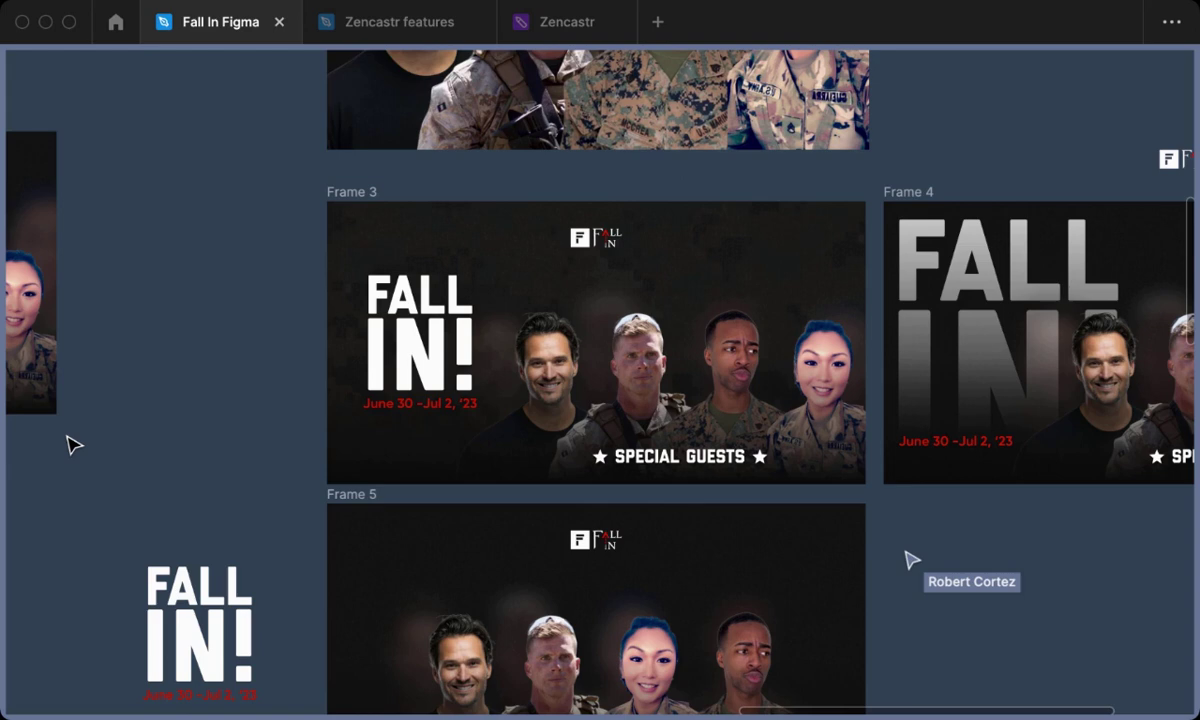
Pan around the canvas while Frame 4's FALL IN! title receives the camo texture image fill.
scroll(75, 445, "down", 3)
scroll(75, 445, "right", 4)
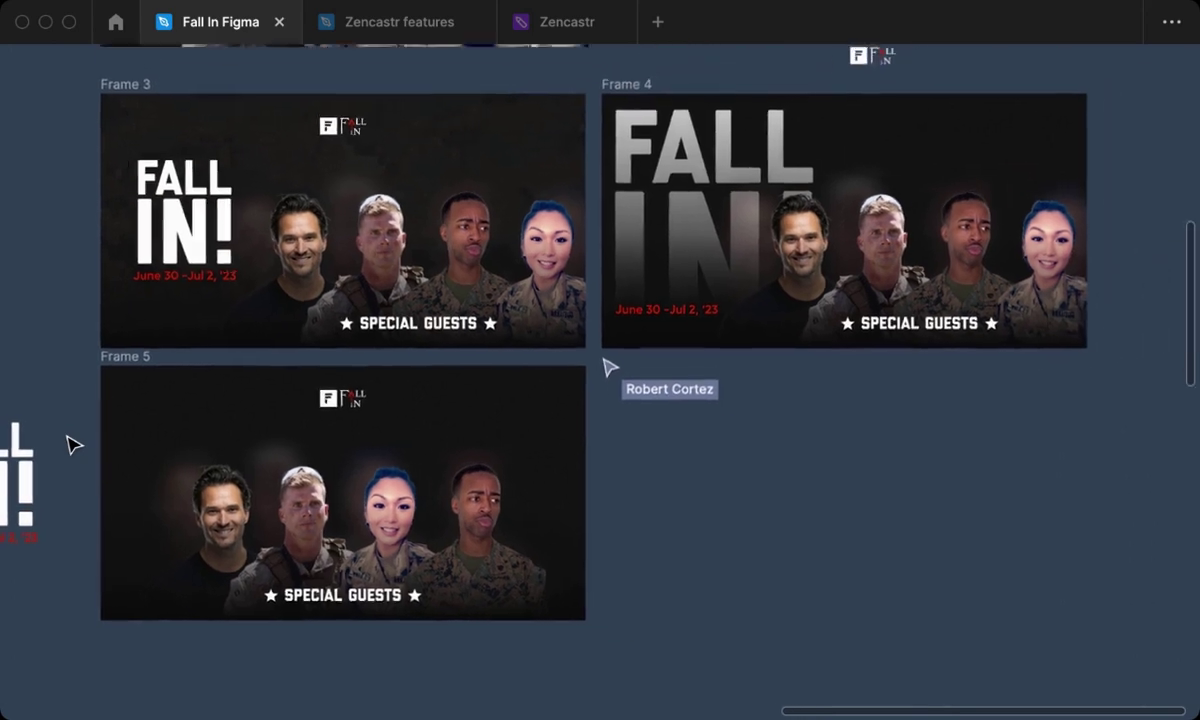
scroll(75, 445, "down", 2)
scroll(75, 445, "down", 1)
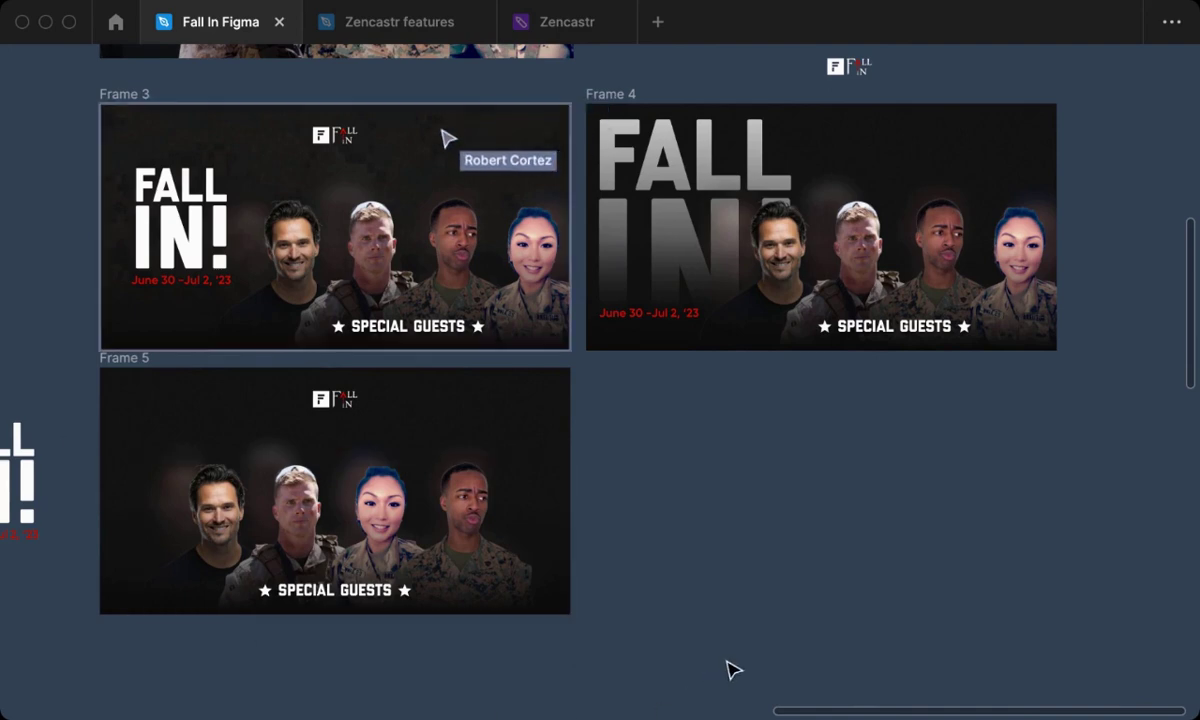
scroll(728, 669, "up", 2)
scroll(728, 669, "left", 2)
scroll(729, 668, "left", 3)
scroll(729, 668, "down", 1)
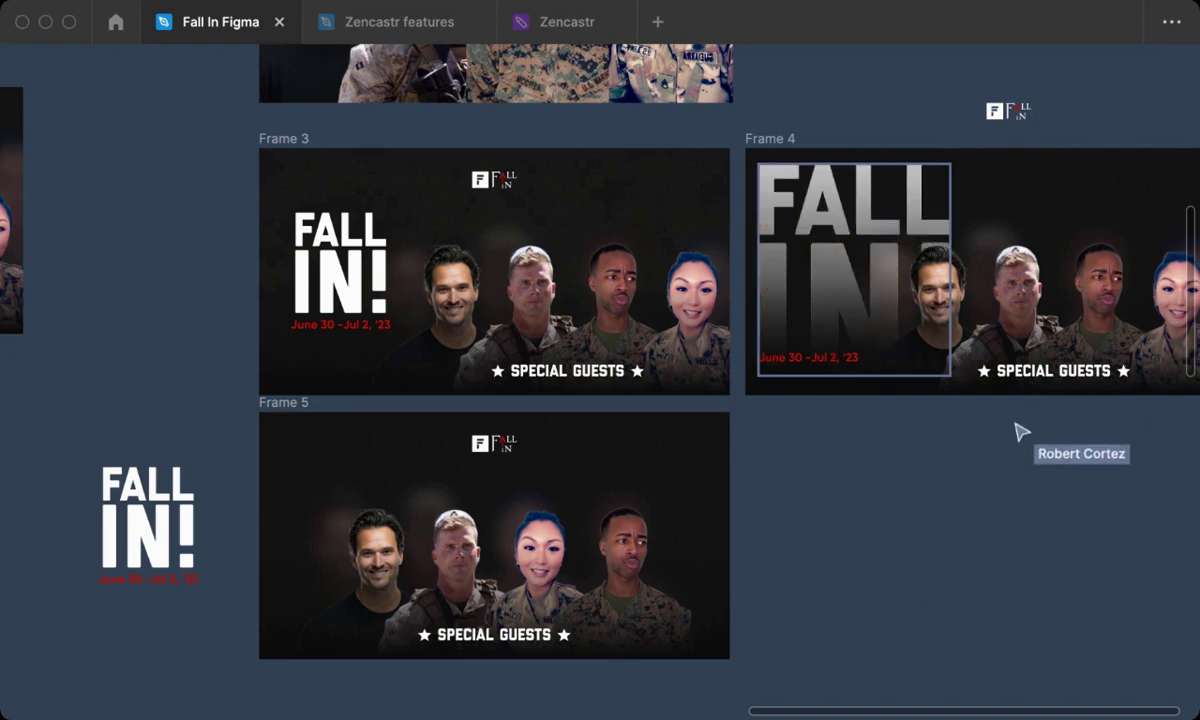
scroll(928, 615, "right", 3)
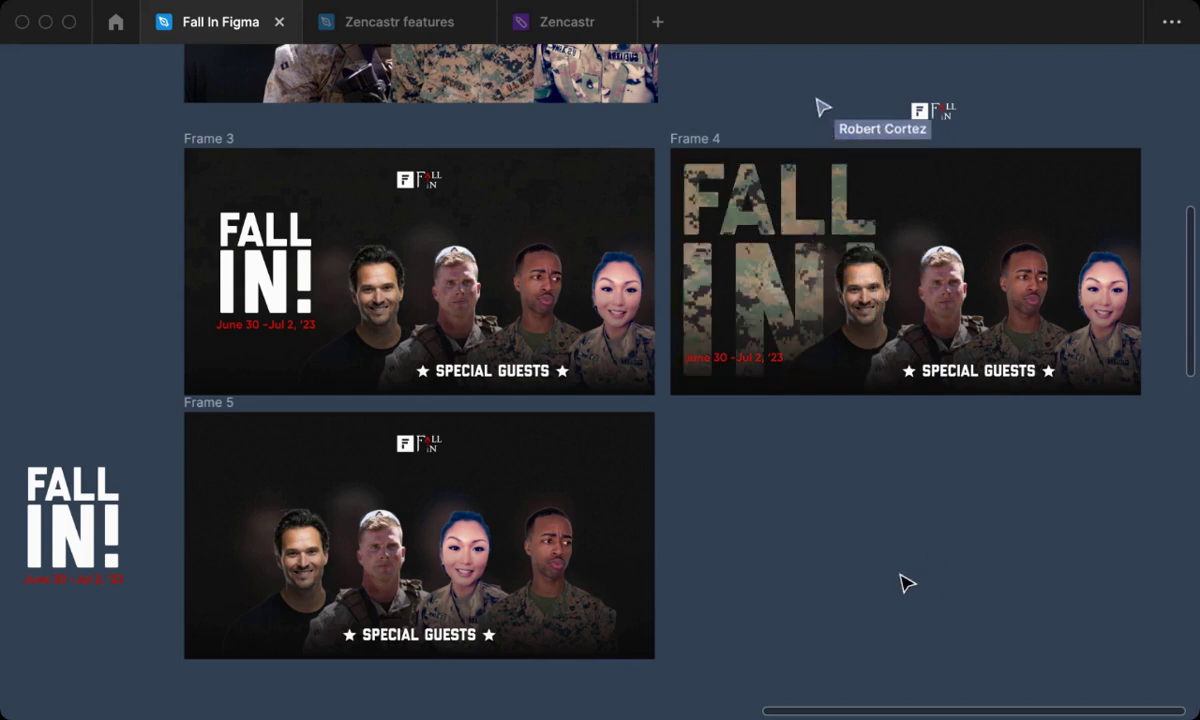
scroll(907, 583, "up", 2)
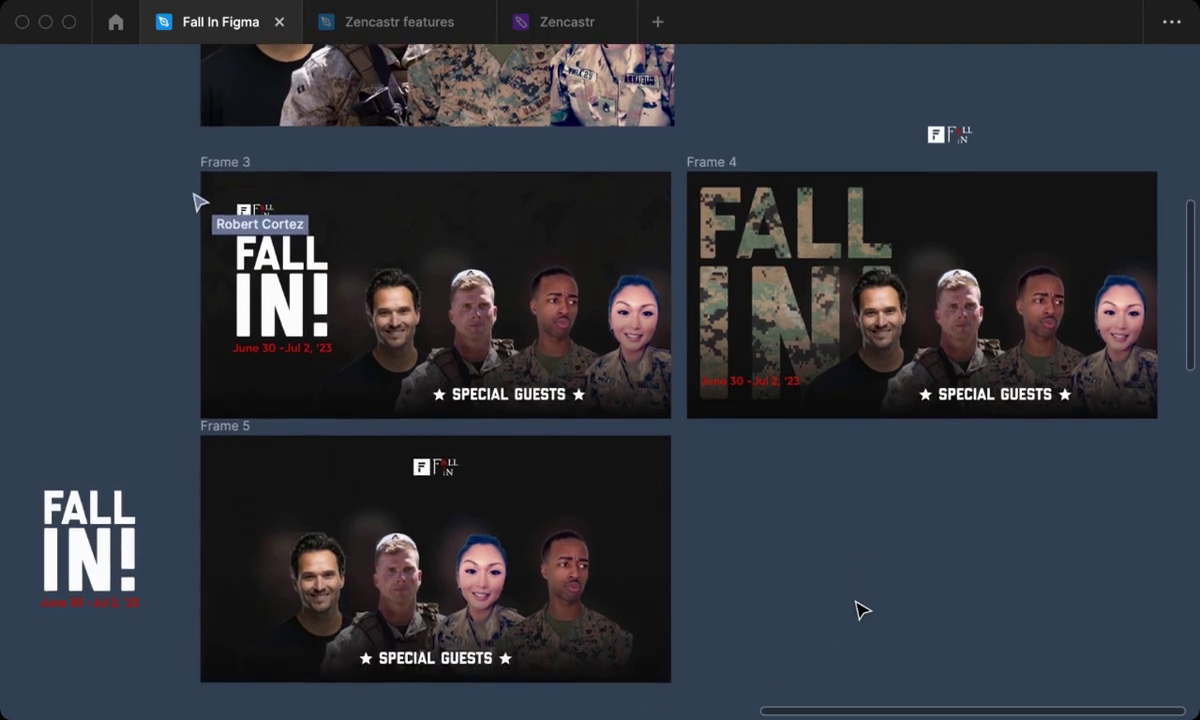
Pan past Frames 3–5 and zoom in close on Frame 4's camo title and red dates.
scroll(862, 610, "up", 3)
scroll(855, 611, "right", 2)
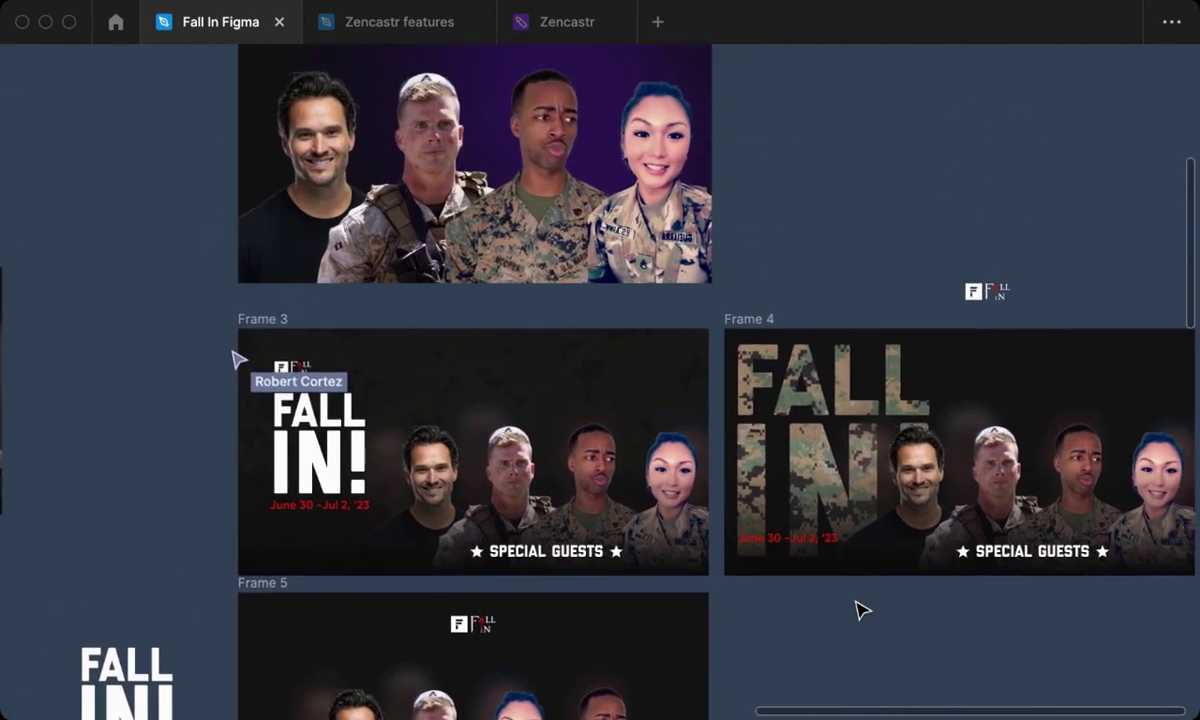
scroll(852, 635, "right", 3)
scroll(855, 637, "up", 3)
scroll(855, 637, "right", 3)
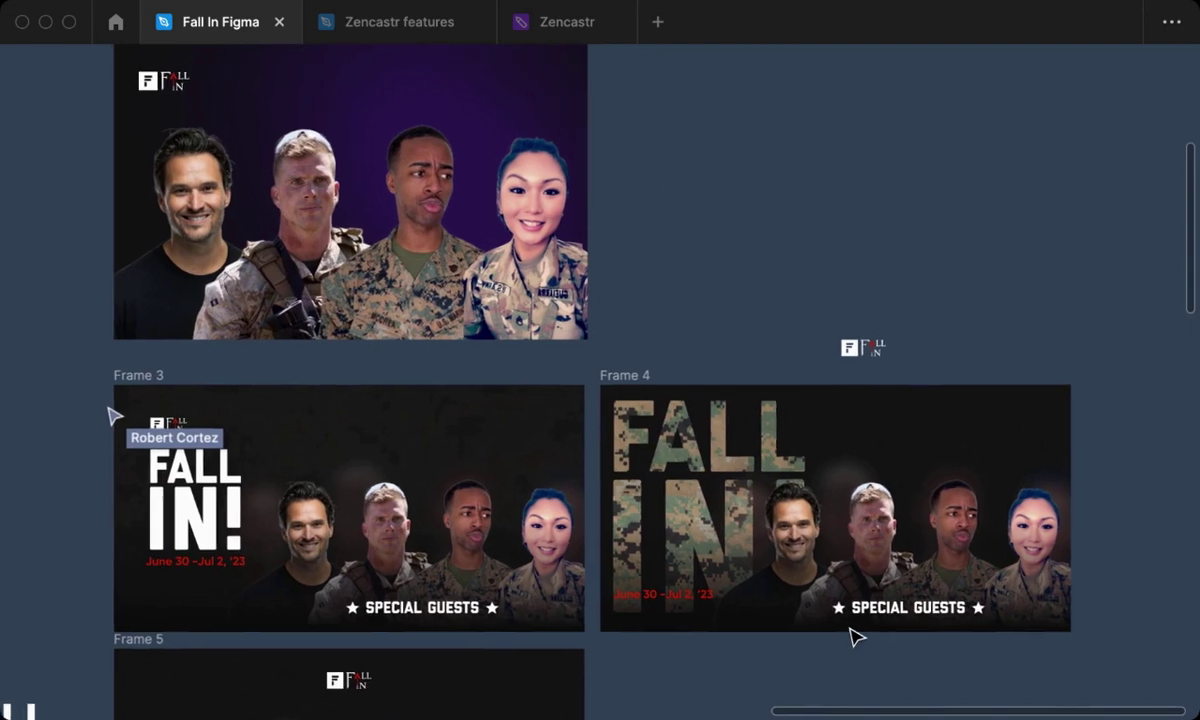
scroll(855, 637, "down", 1)
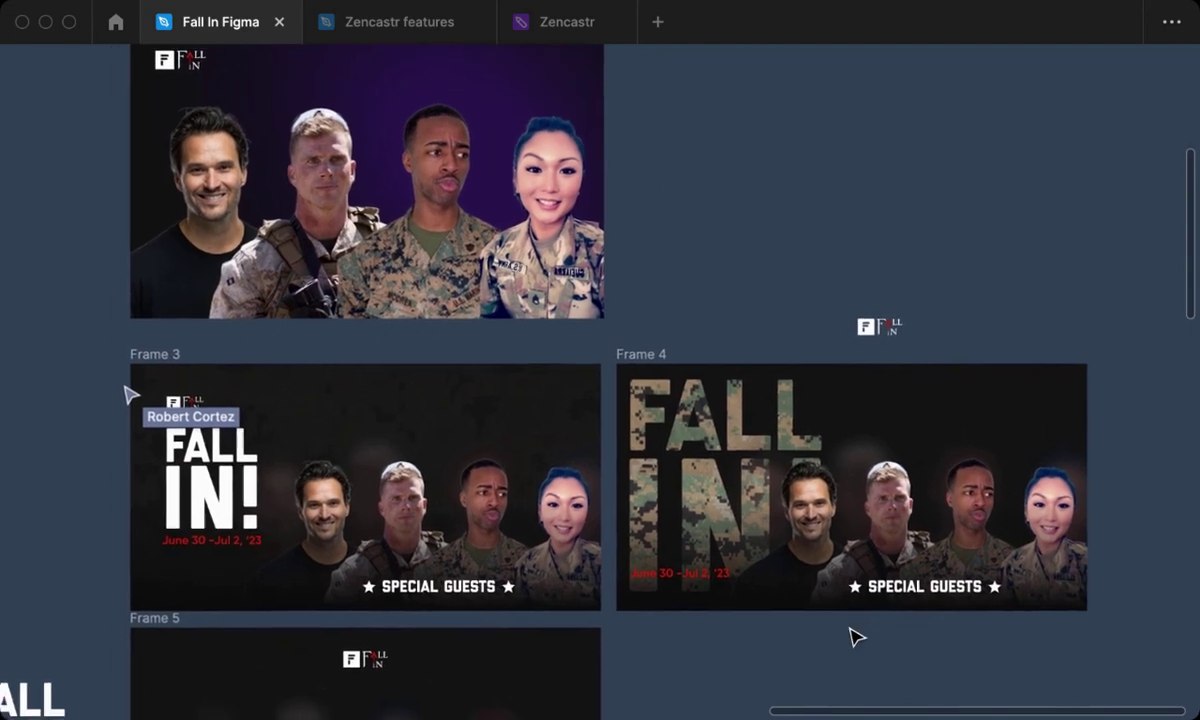
scroll(854, 637, "left", 3)
scroll(854, 637, "up", 2)
scroll(852, 637, "up", 2)
scroll(847, 629, "right", 1)
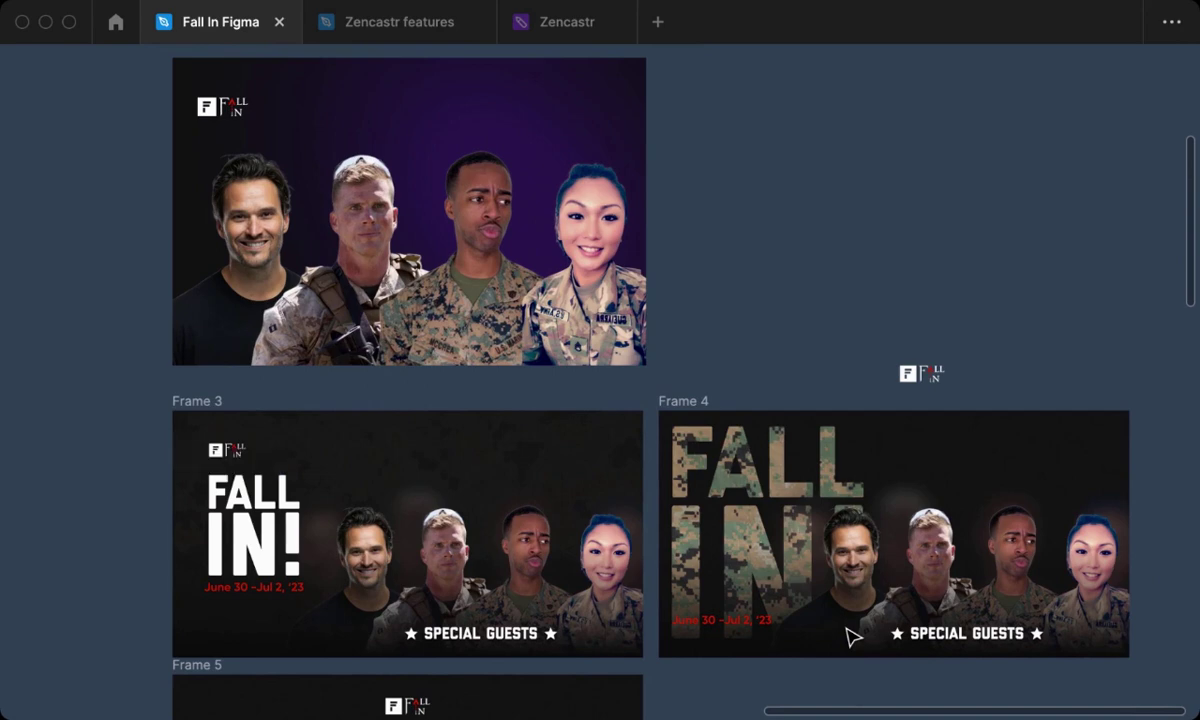
scroll(851, 637, "down", 3)
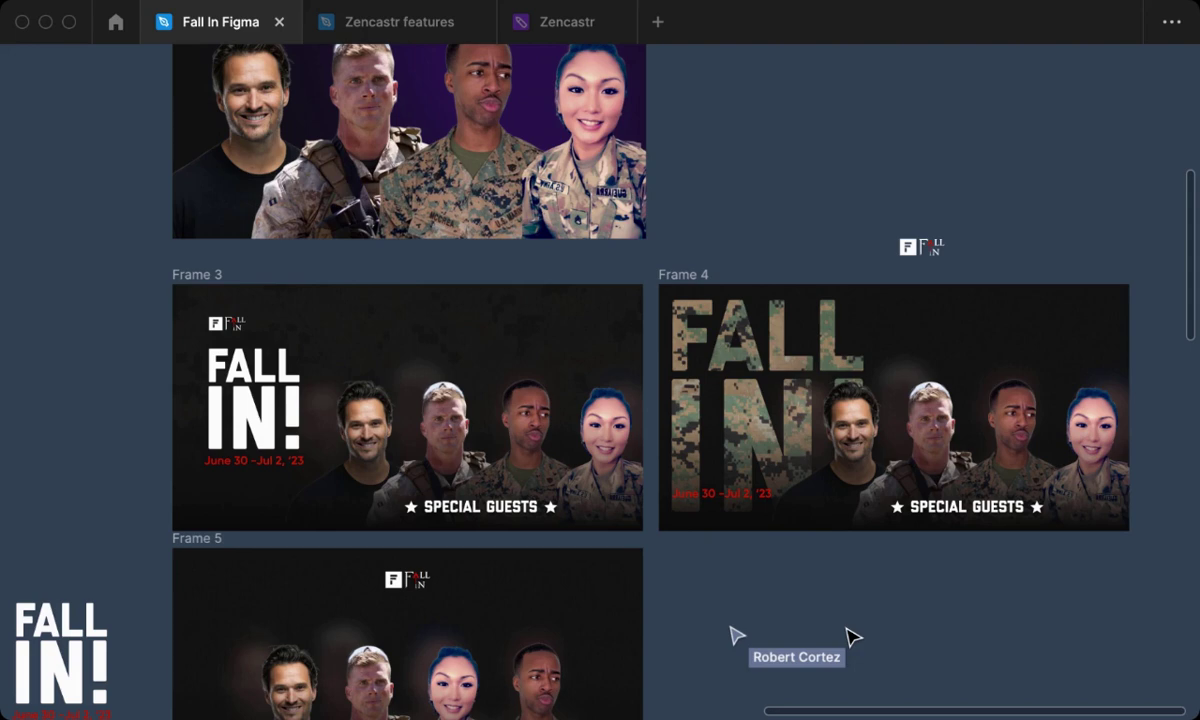
scroll(851, 637, "down", 1)
scroll(851, 637, "down", 4)
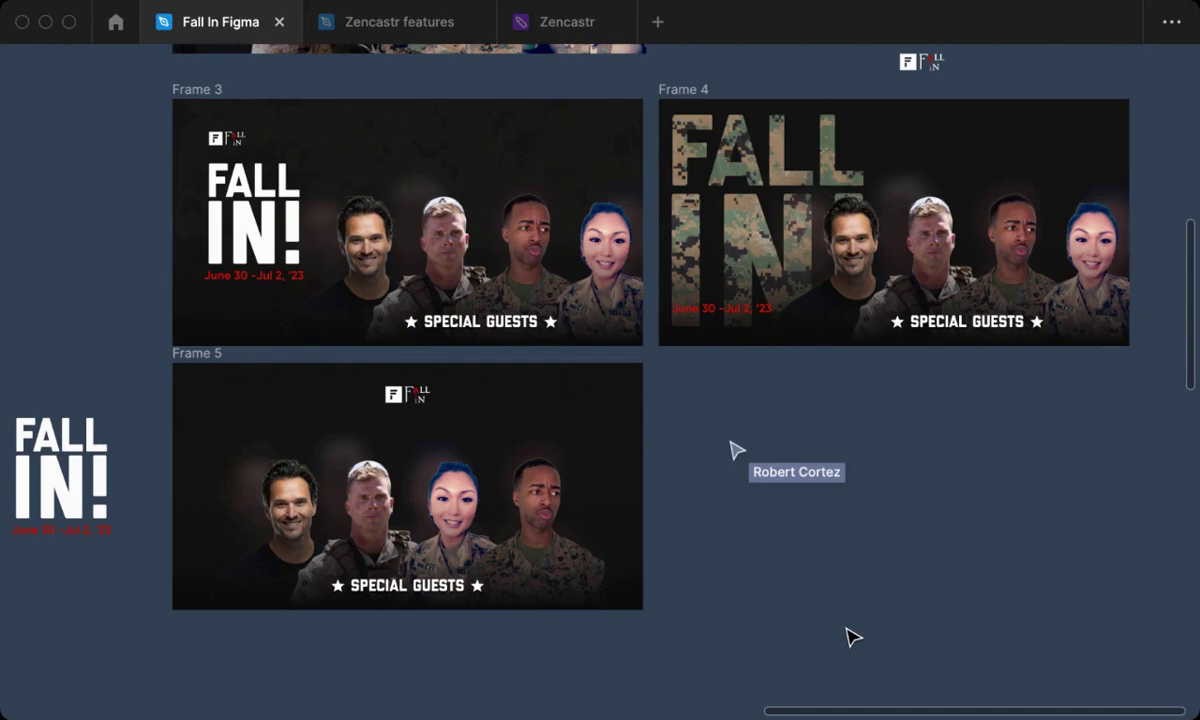
scroll(851, 637, "up", 3)
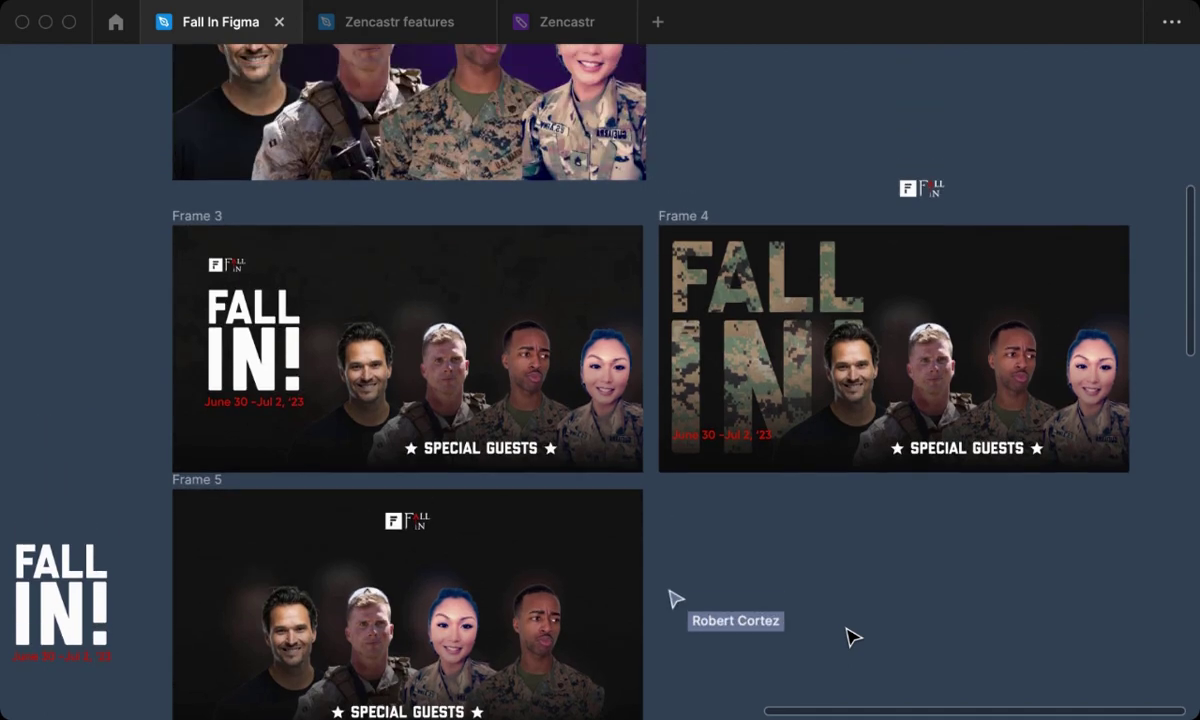
scroll(851, 637, "up", 2)
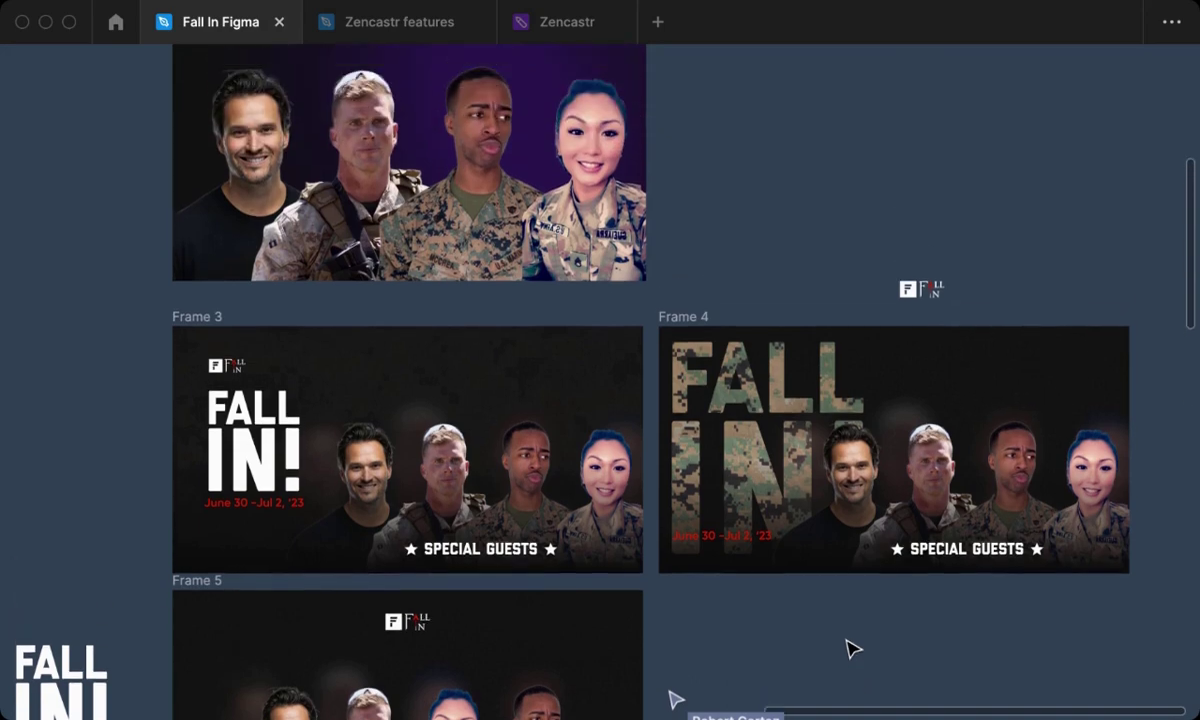
scroll(851, 637, "up", 6)
scroll(851, 649, "up", 7)
scroll(851, 649, "down", 18)
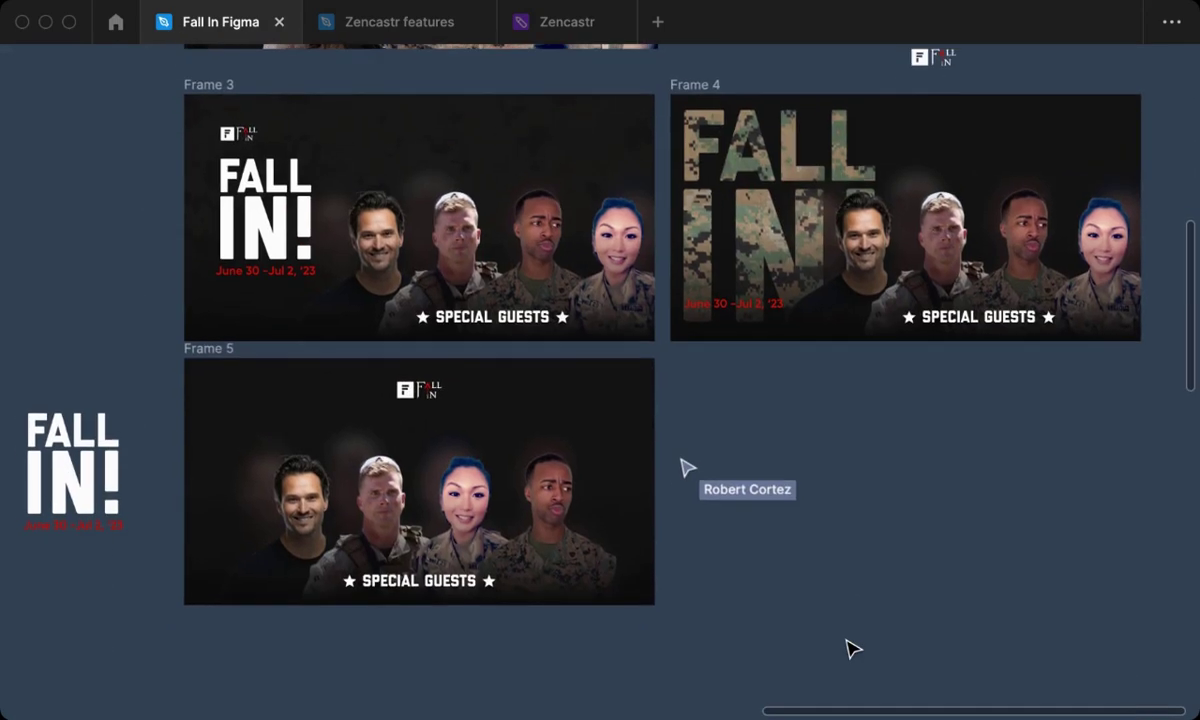
scroll(851, 649, "up", 2)
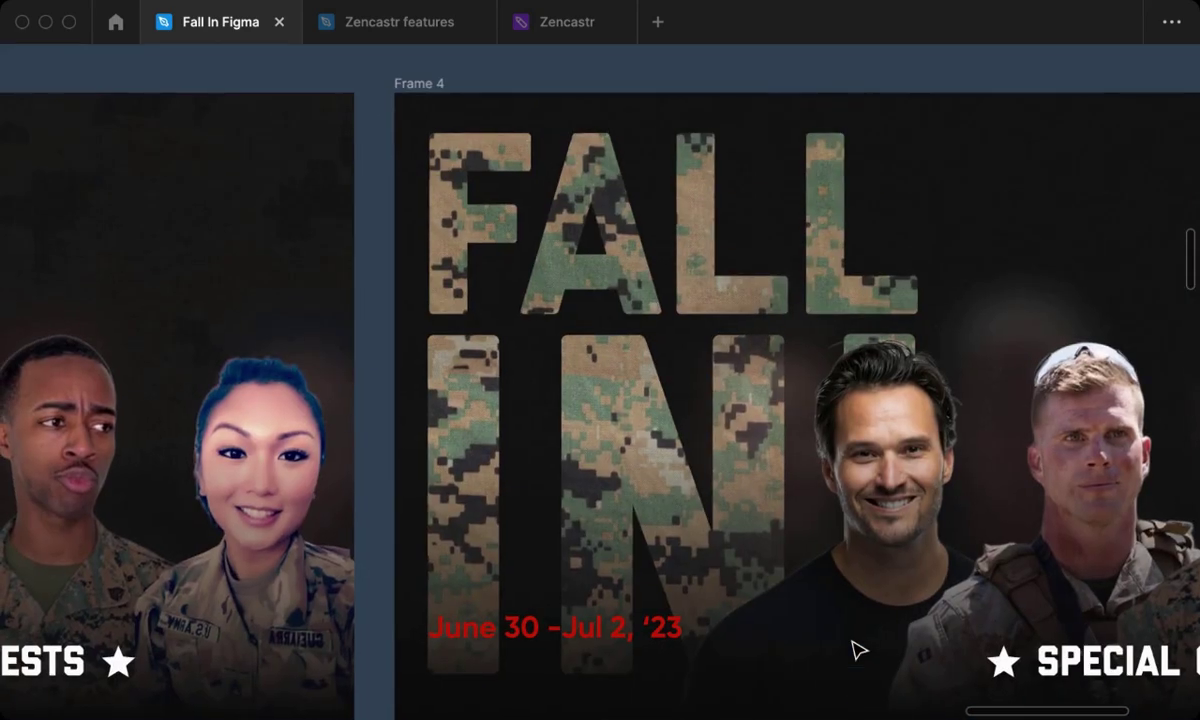
Pan across the zoomed-in Frame 4, then zoom out to show it beside the other banners.
scroll(858, 650, "up", 5)
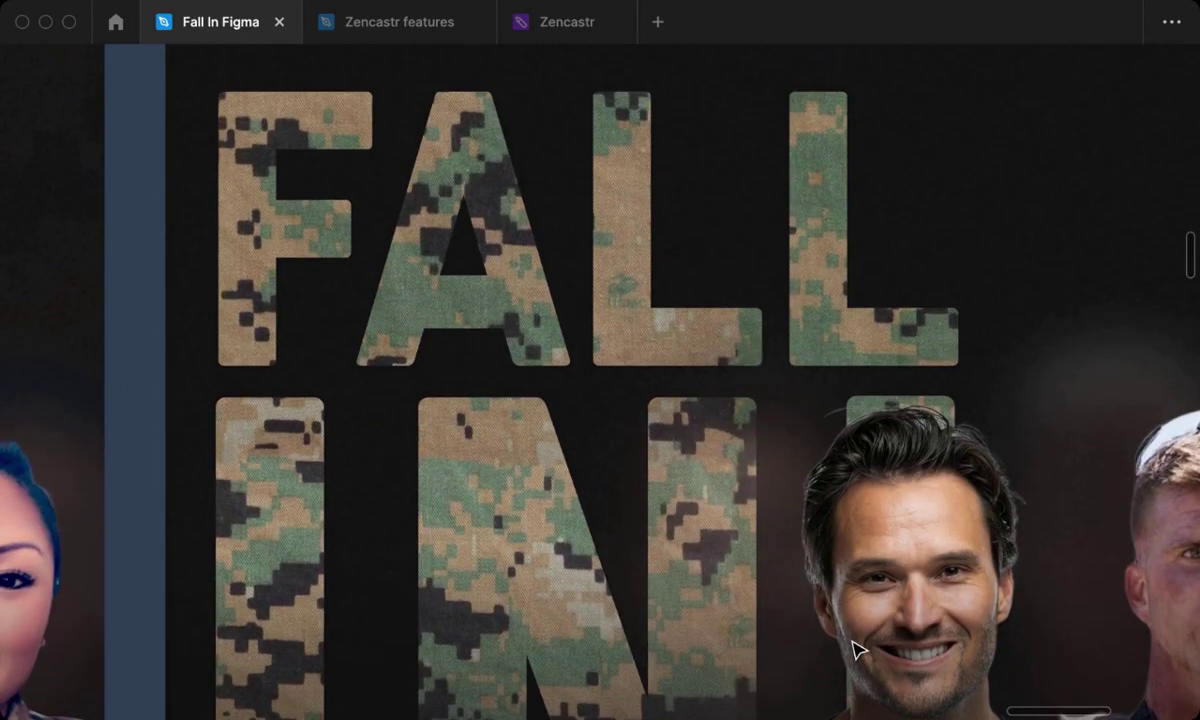
scroll(858, 650, "down", 2)
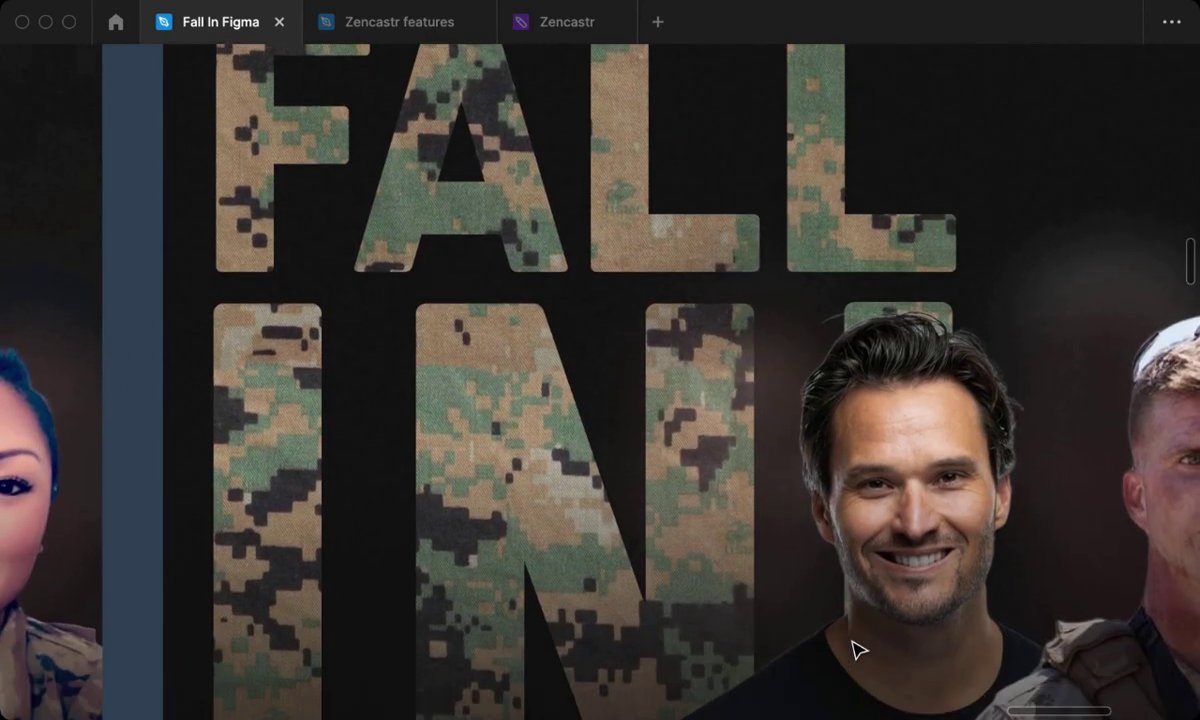
scroll(858, 650, "down", 3)
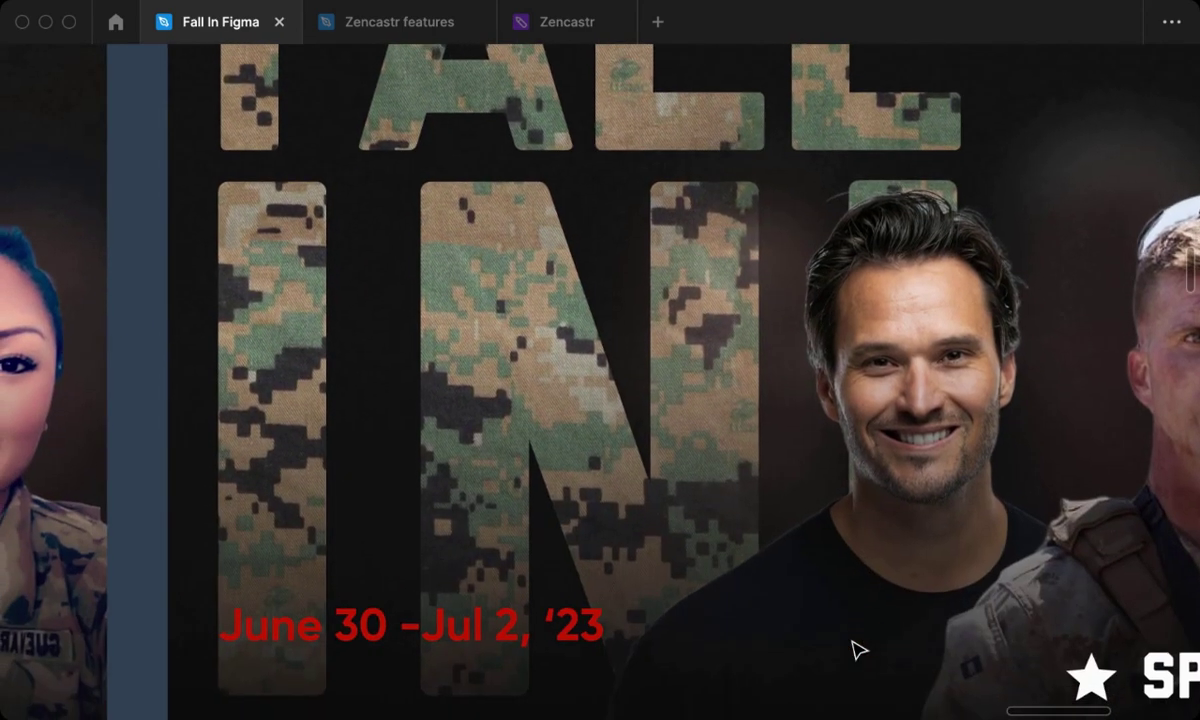
scroll(858, 650, "down", 3)
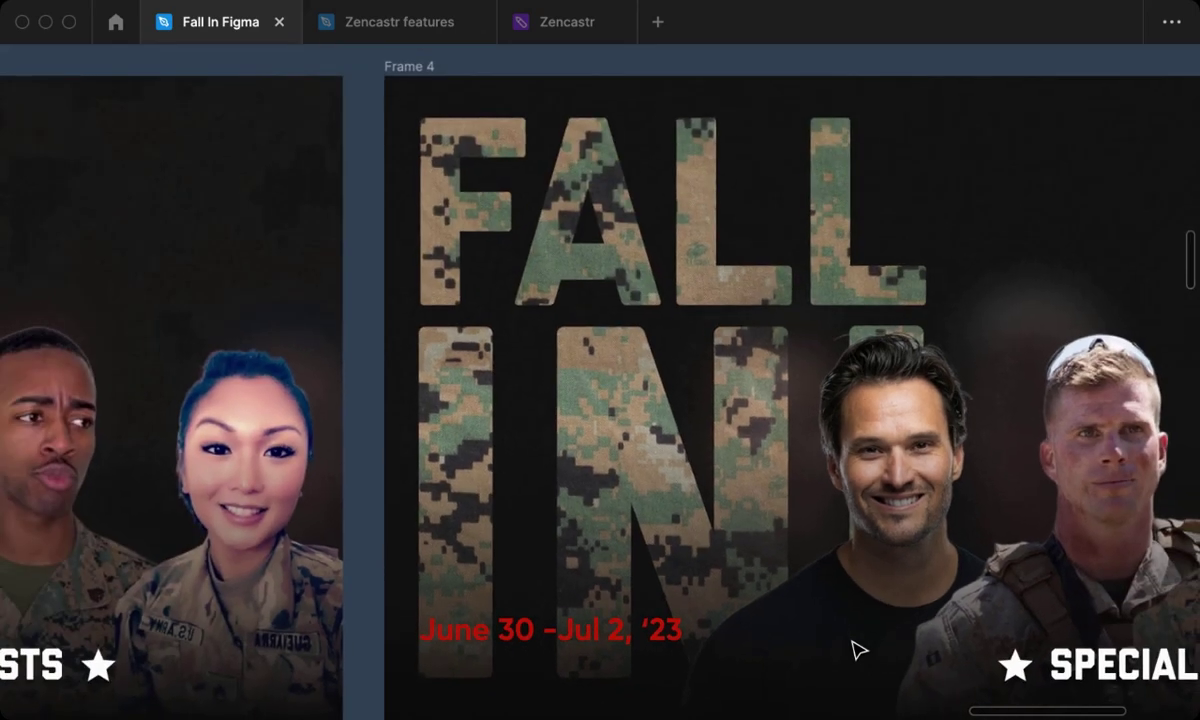
scroll(858, 650, "right", 3)
scroll(858, 650, "right", 2)
scroll(858, 650, "right", 2)
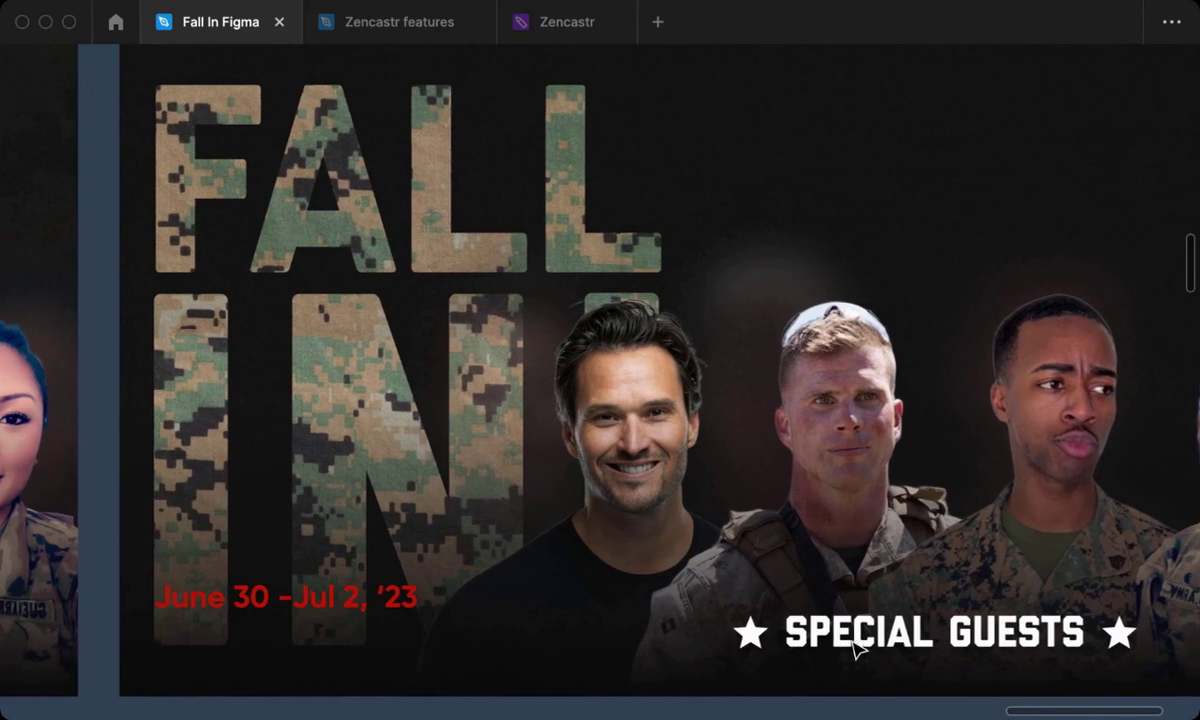
scroll(858, 650, "right", 1)
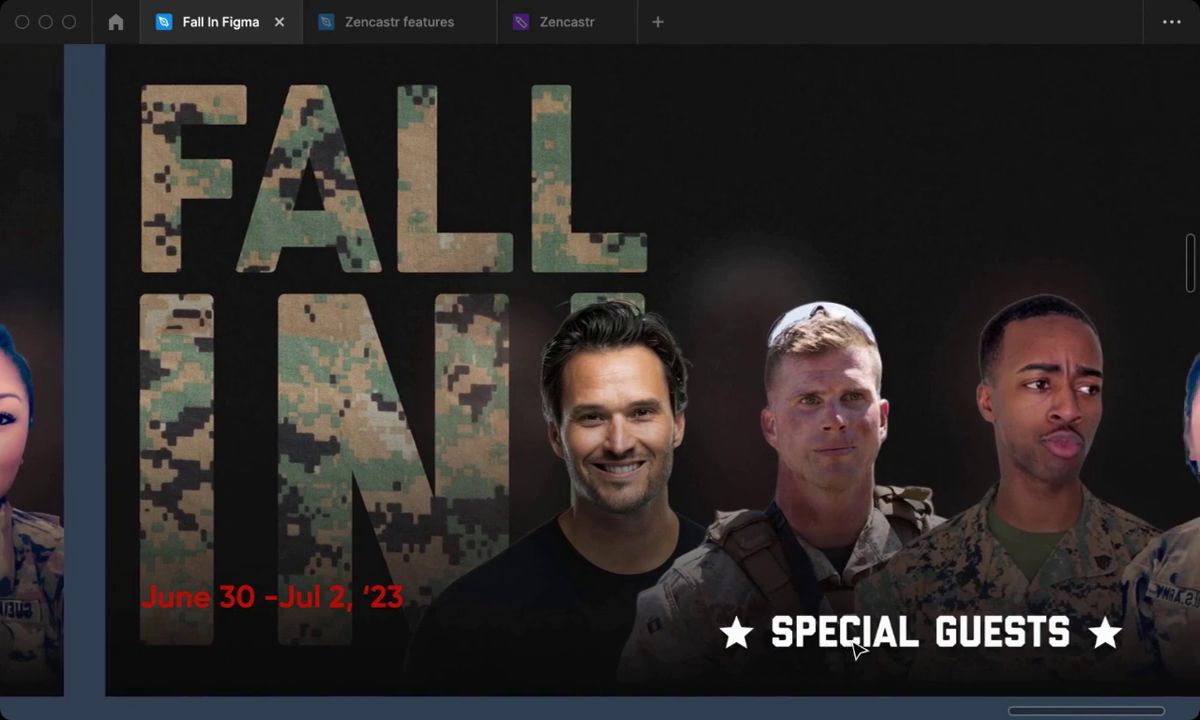
scroll(856, 648, "down", 2)
scroll(856, 648, "right", 1)
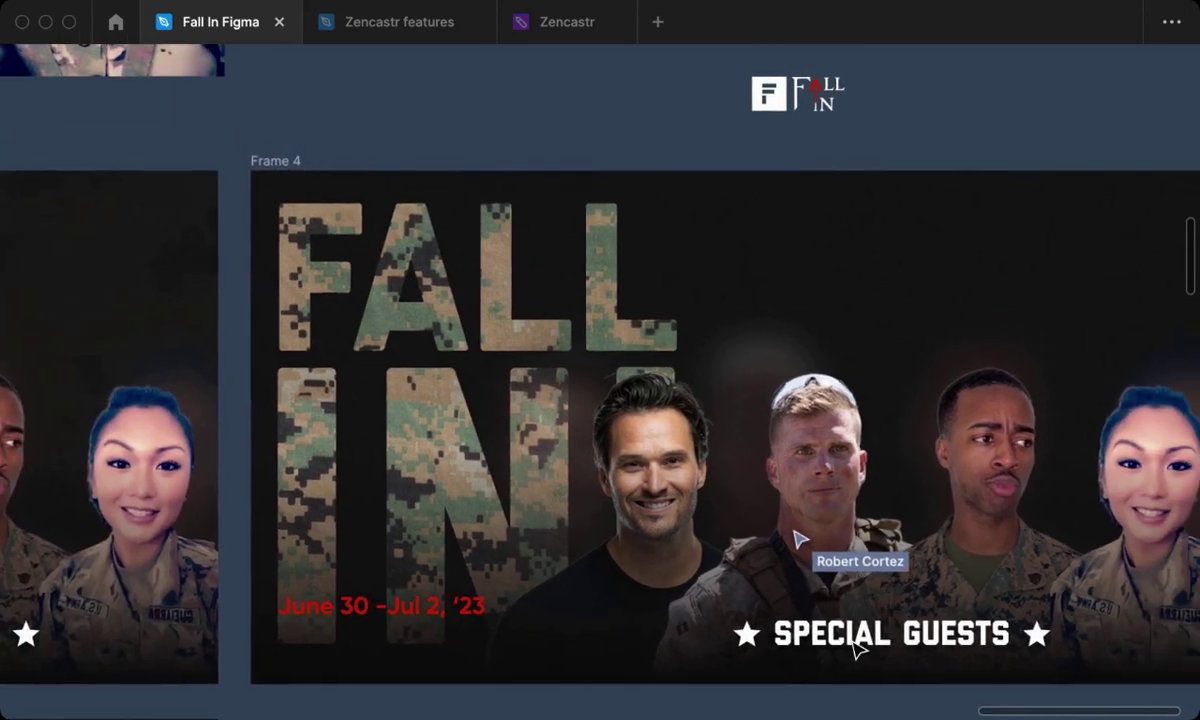
scroll(856, 648, "right", 3)
scroll(856, 648, "right", 1)
scroll(855, 648, "left", 1)
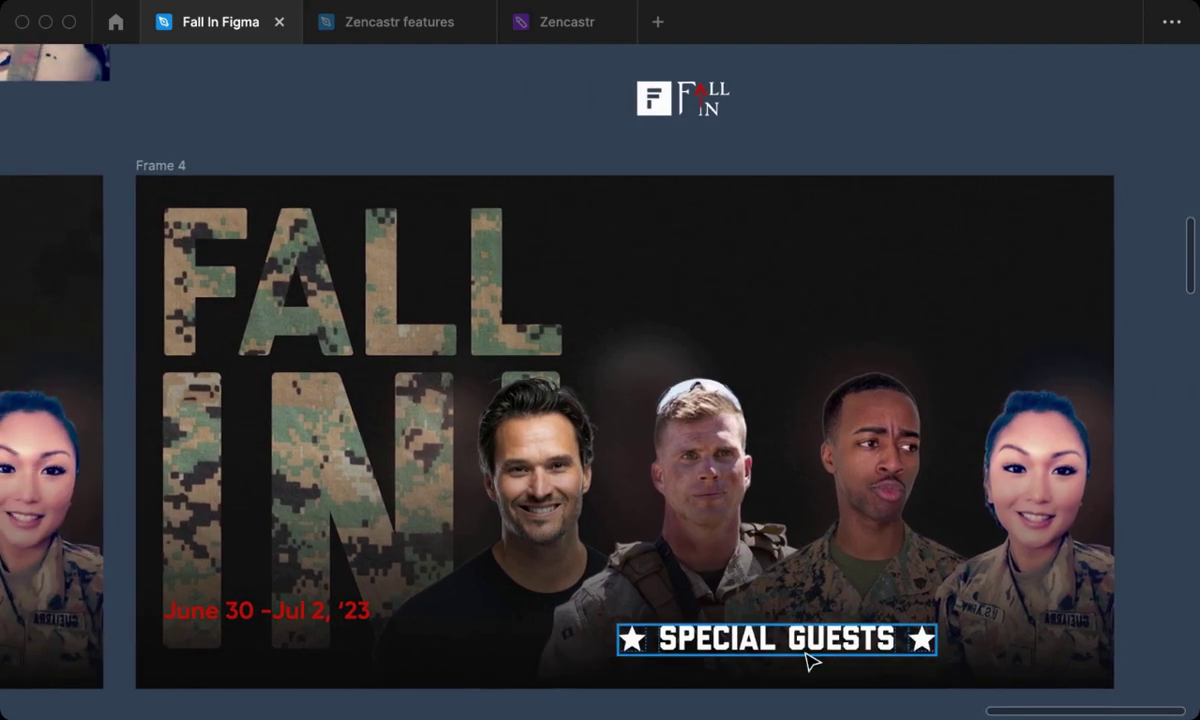
scroll(808, 657, "left", 3)
scroll(708, 685, "down", 2)
scroll(708, 685, "left", 2)
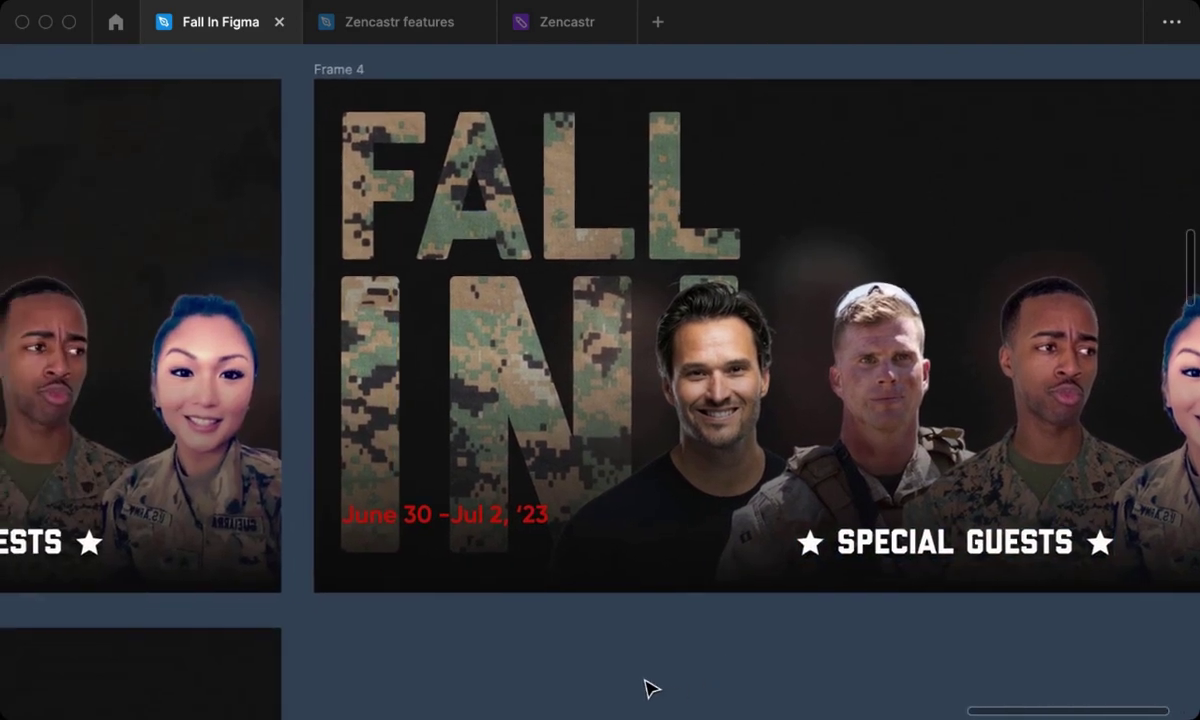
scroll(645, 688, "down", 2)
scroll(645, 688, "down", 2)
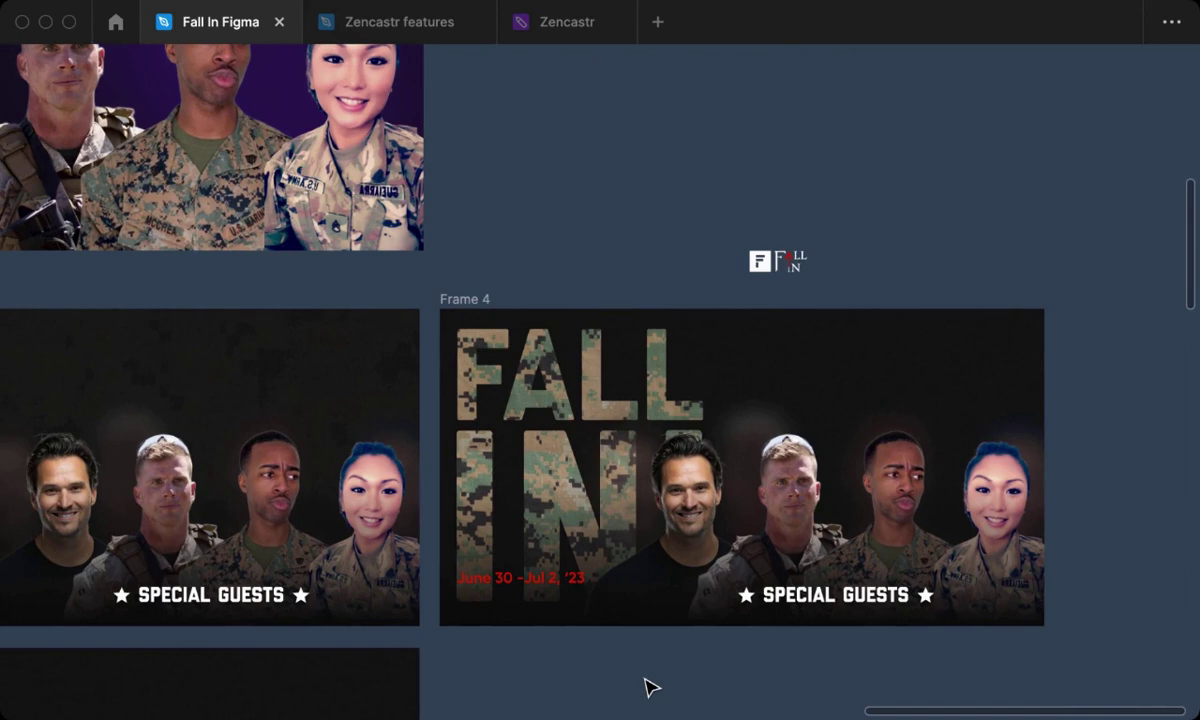
Pan down and left to bring Frame 5's guests over the faded FALL IN logo into view.
scroll(648, 688, "down", 2)
scroll(648, 688, "left", 1)
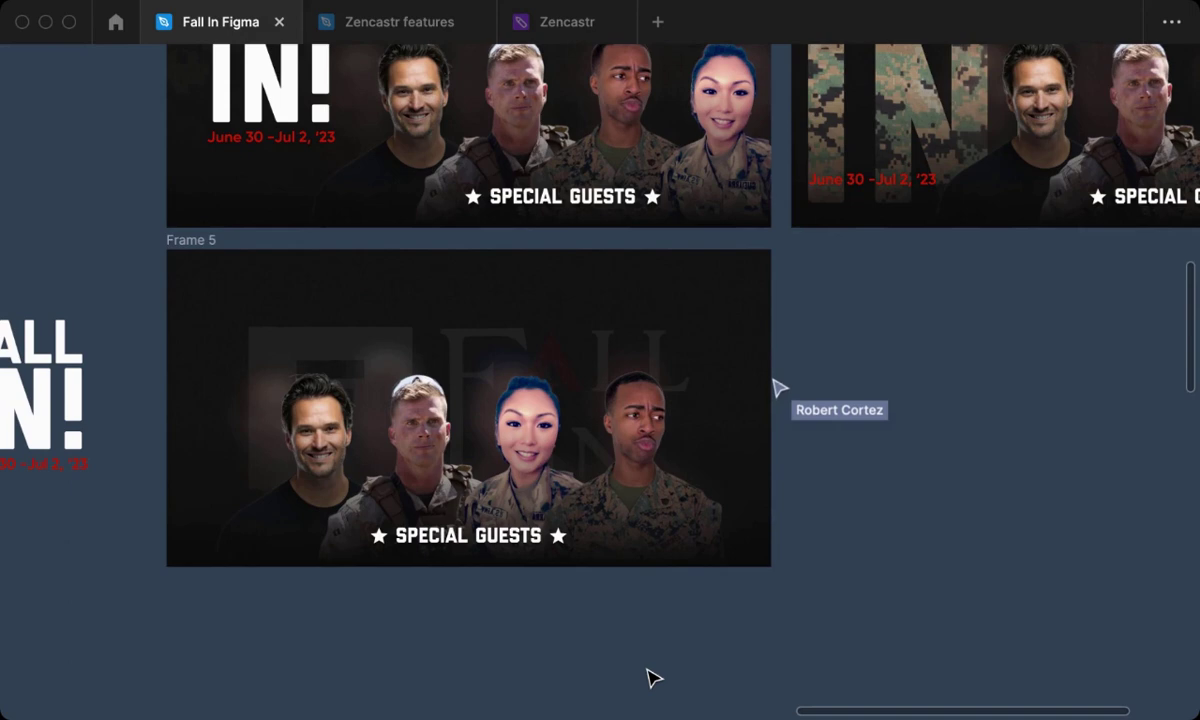
scroll(651, 679, "left", 2)
scroll(651, 679, "left", 2)
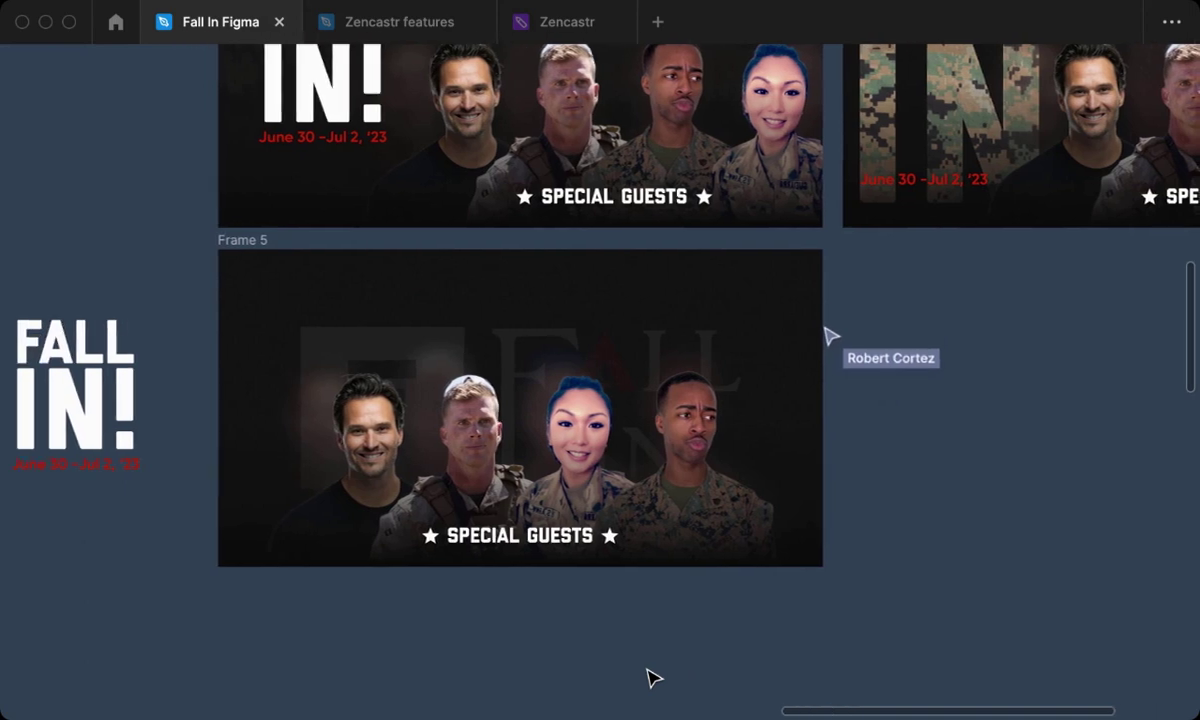
scroll(651, 679, "up", 3)
scroll(651, 679, "down", 1)
scroll(651, 679, "right", 1)
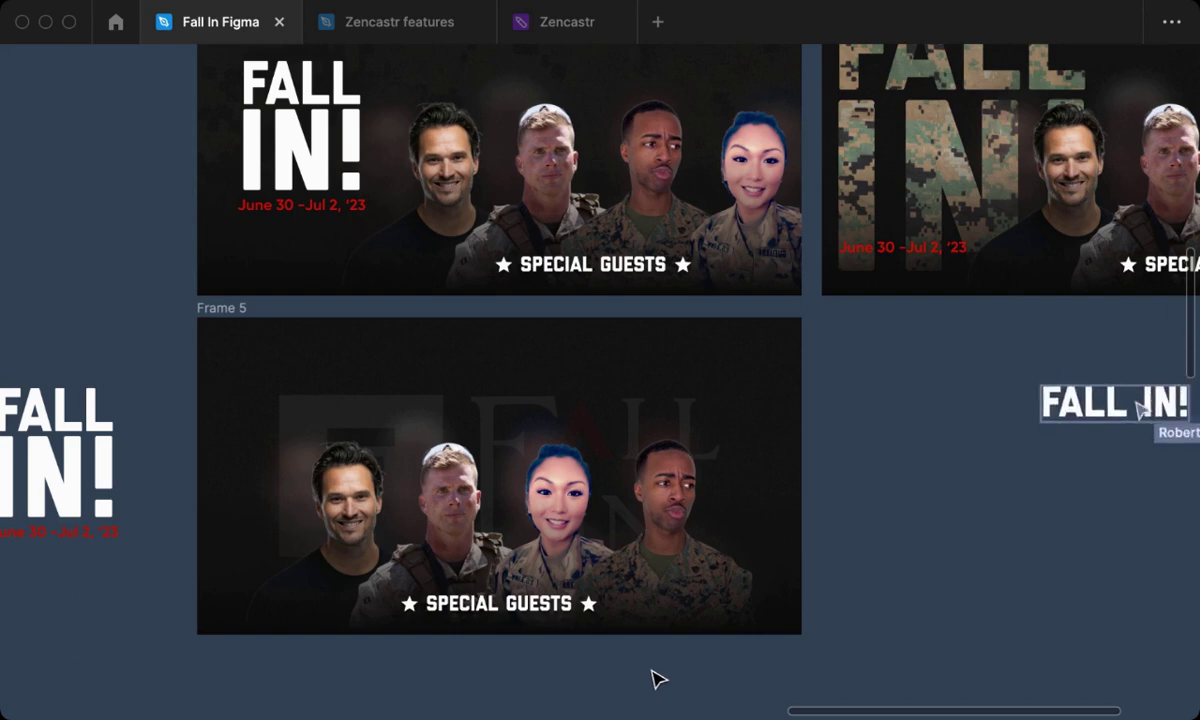
Pan around the canvas to bring Frame 5's GET READY TO HACK title into view.
scroll(655, 680, "right", 5)
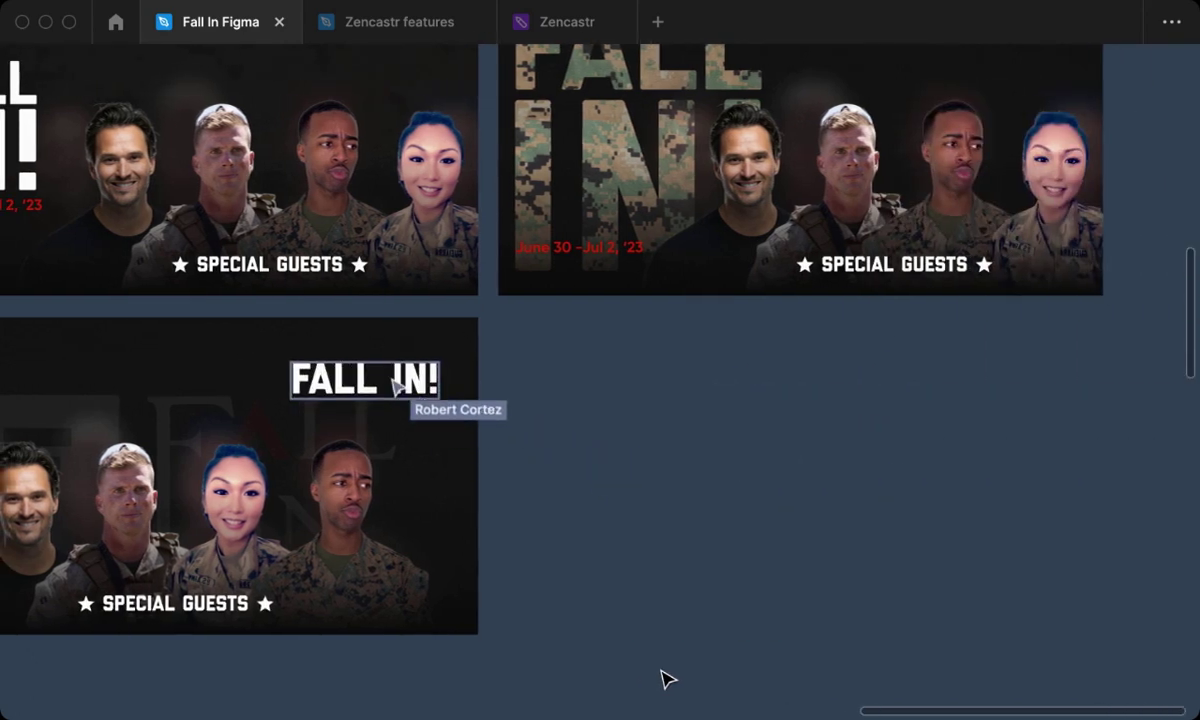
scroll(660, 680, "up", 2)
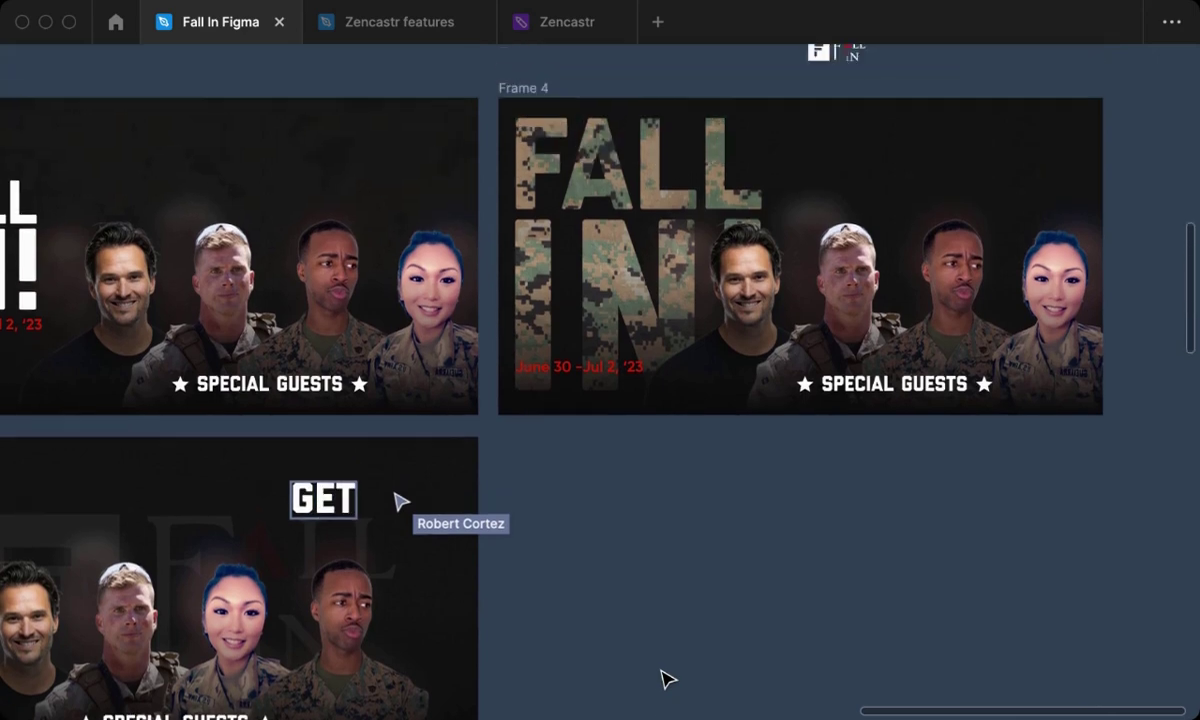
scroll(668, 680, "left", 2)
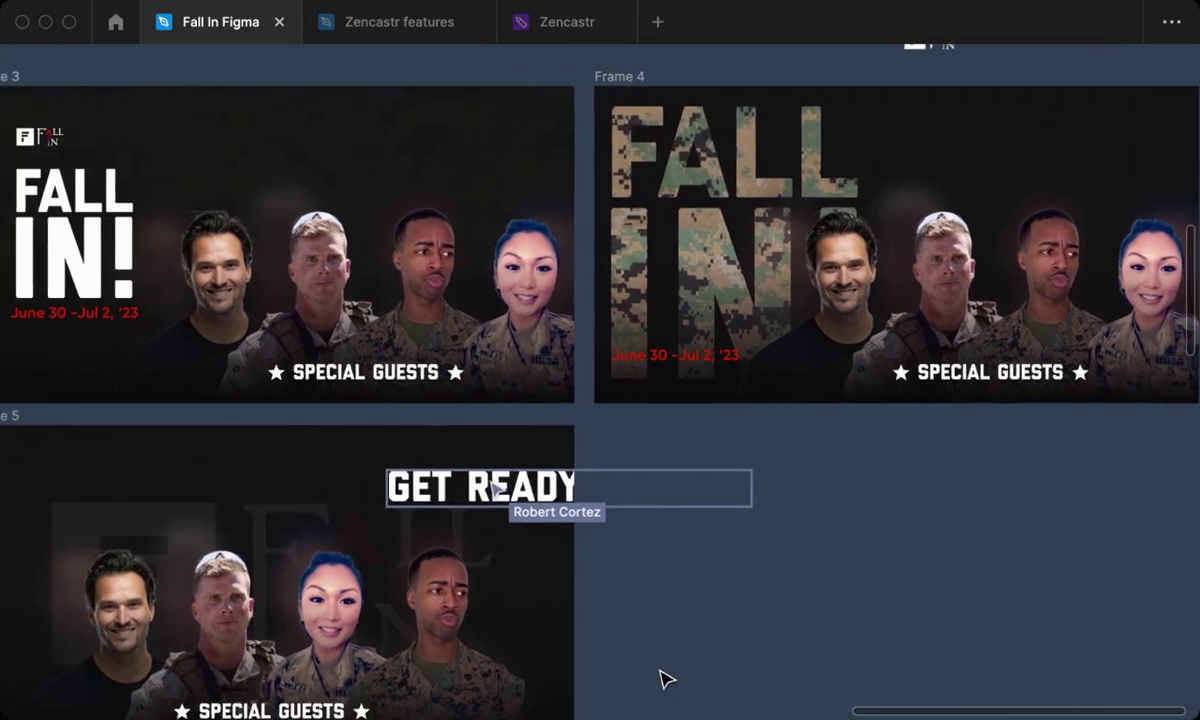
scroll(668, 680, "left", 1)
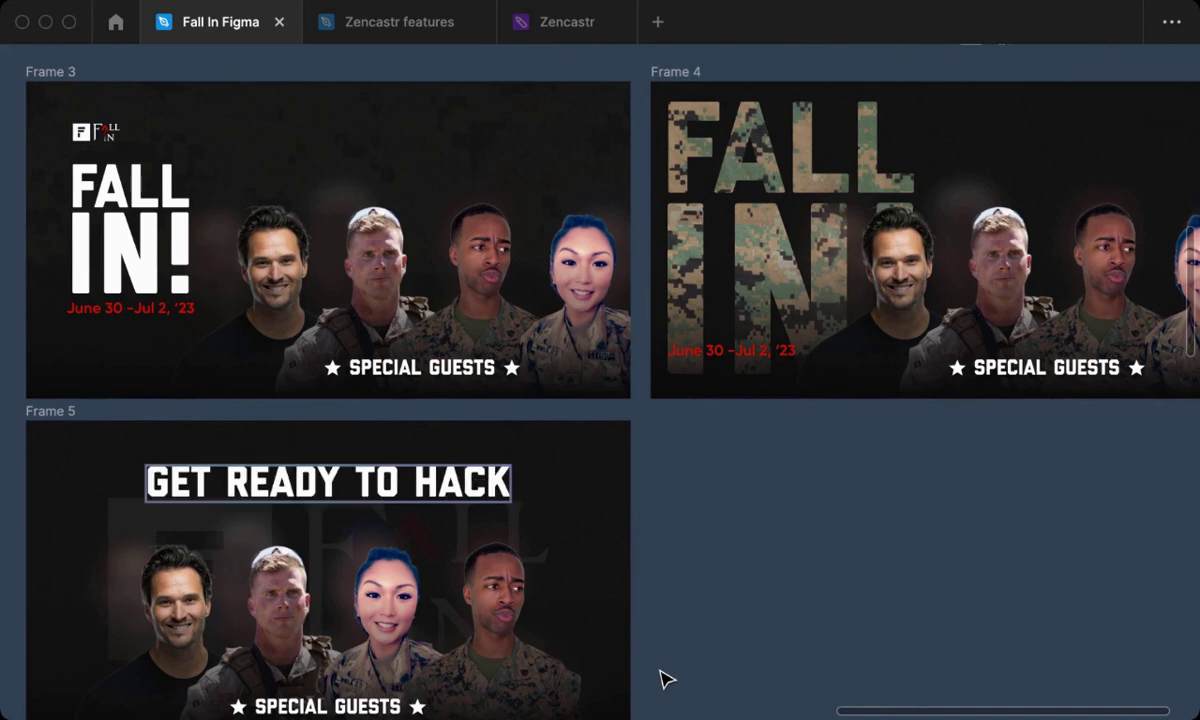
scroll(668, 680, "down", 1)
scroll(668, 680, "down", 2)
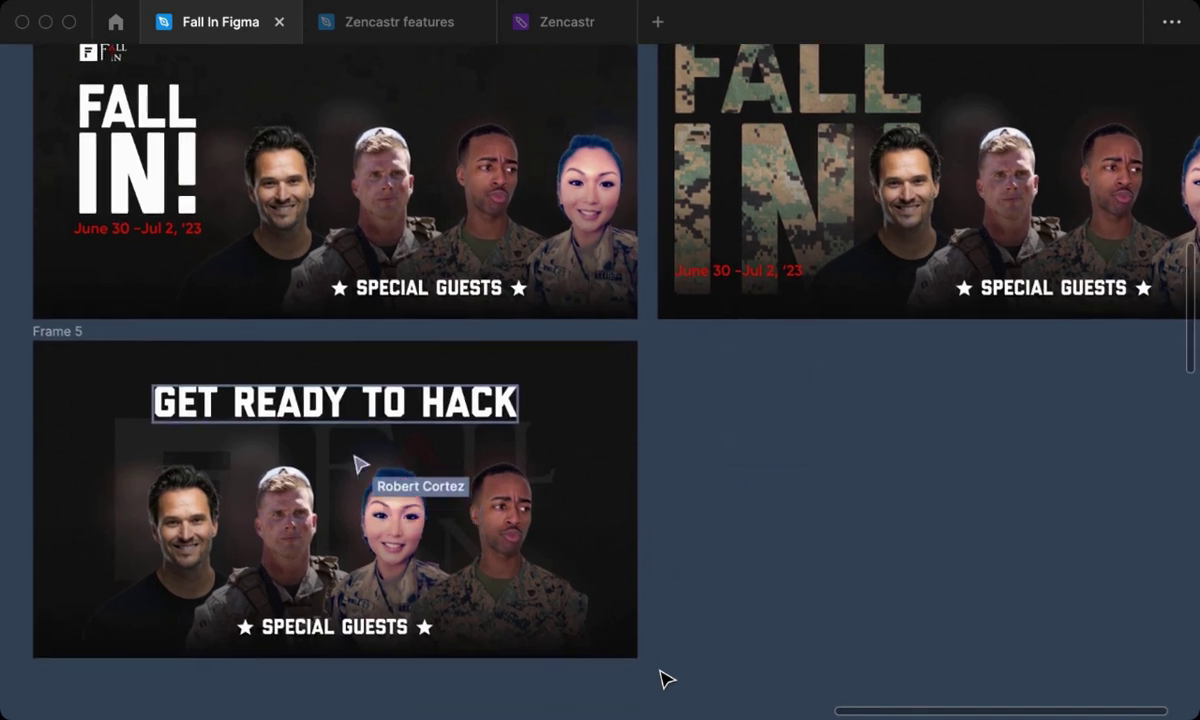
scroll(664, 684, "left", 2)
scroll(640, 690, "left", 2)
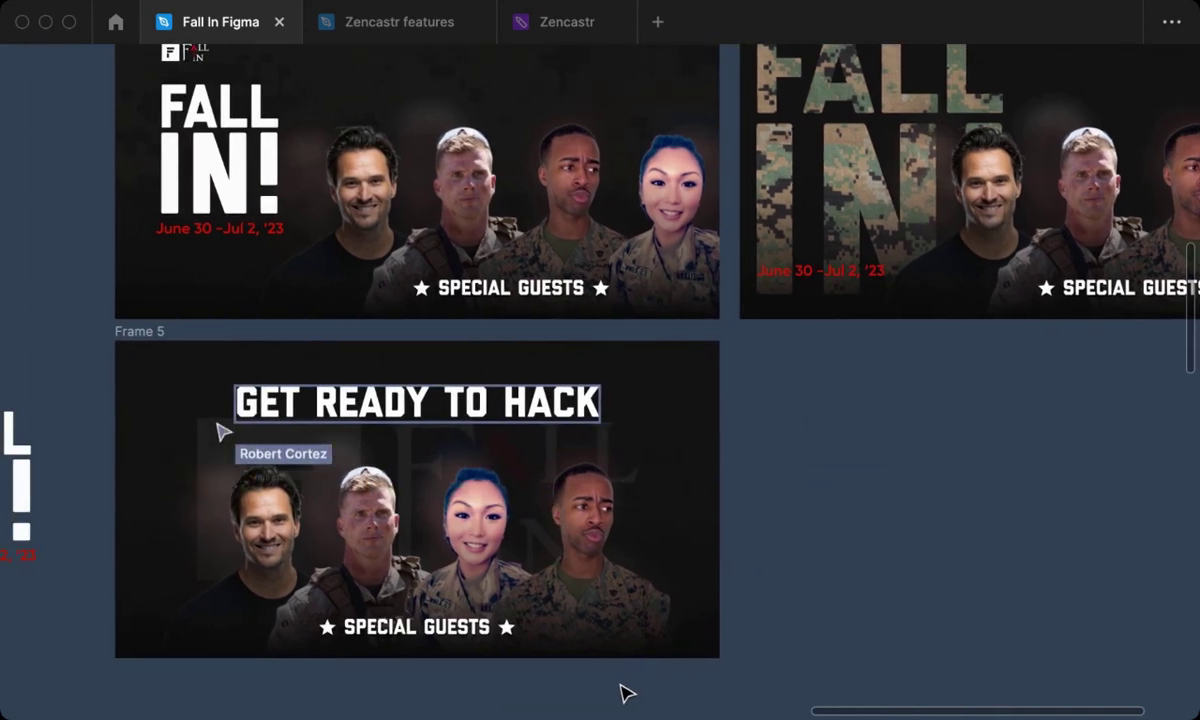
scroll(626, 692, "left", 1)
scroll(626, 692, "left", 1)
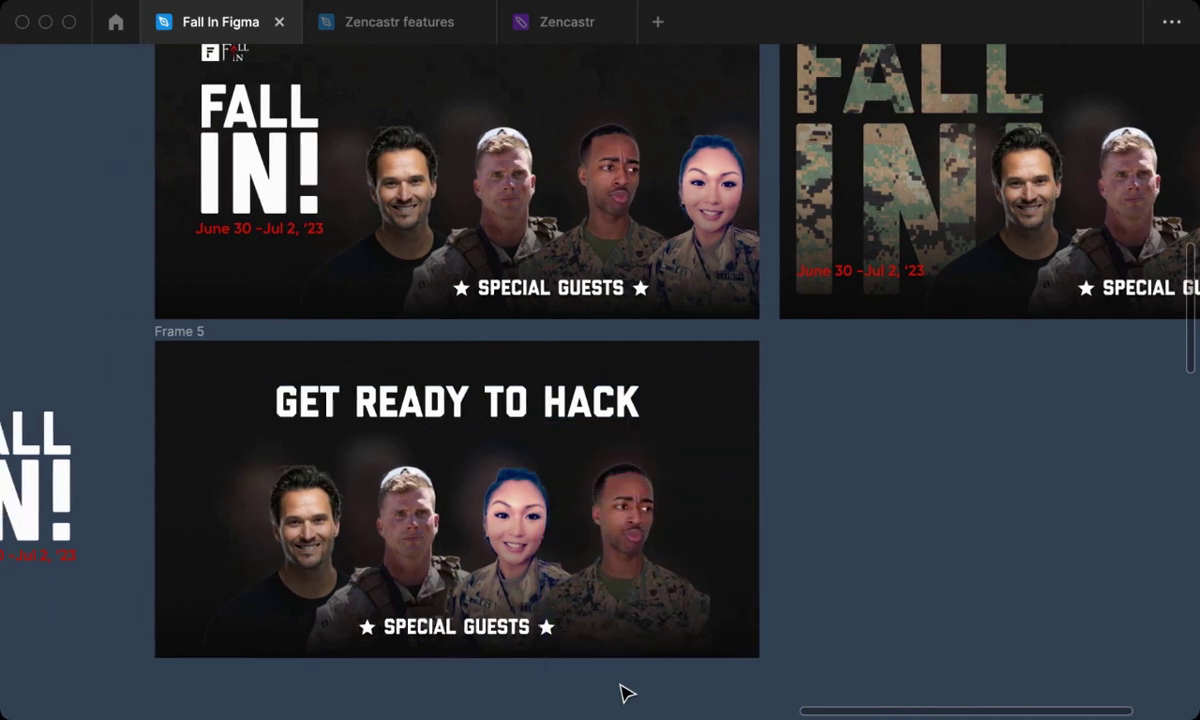
scroll(626, 692, "down", 5)
scroll(626, 692, "down", 2)
scroll(626, 692, "up", 2)
scroll(626, 692, "up", 2)
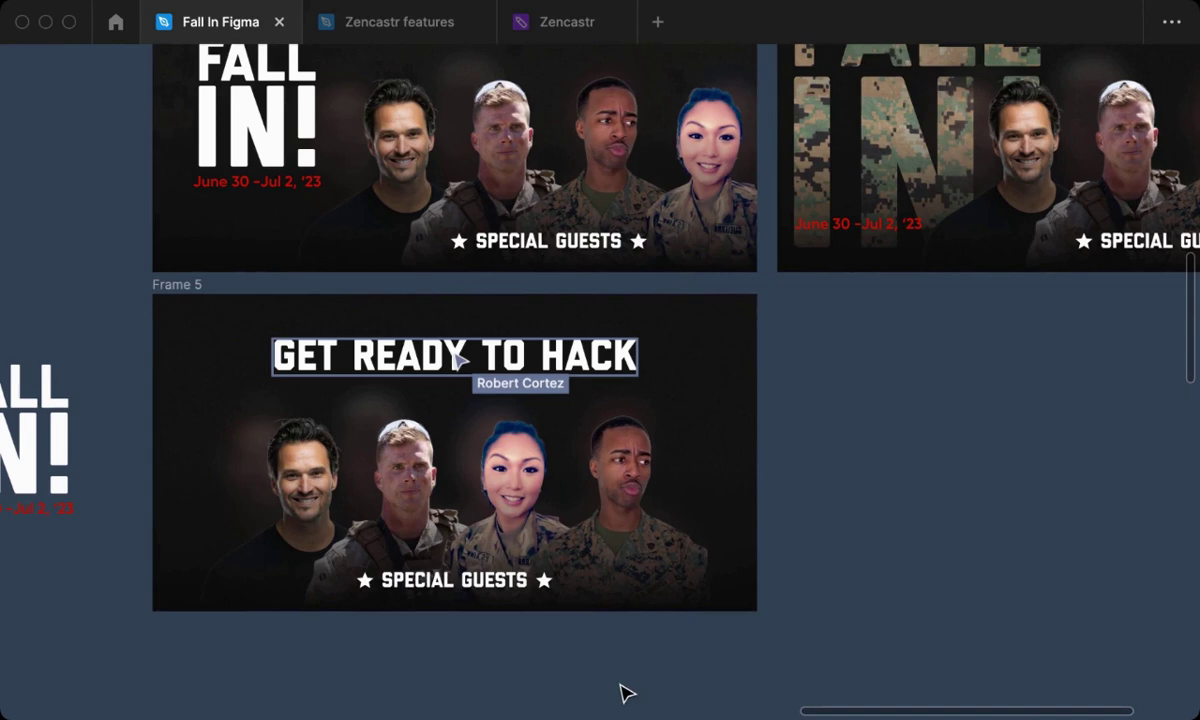
scroll(847, 683, "down", 4)
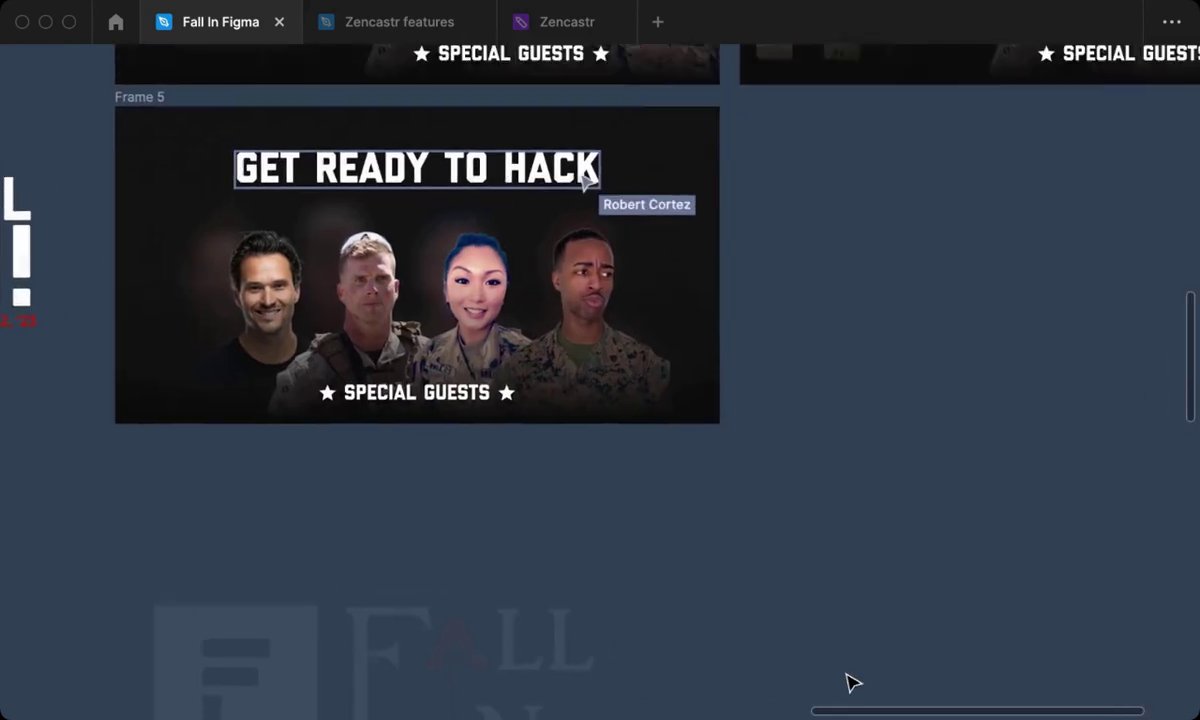
scroll(852, 683, "right", 1)
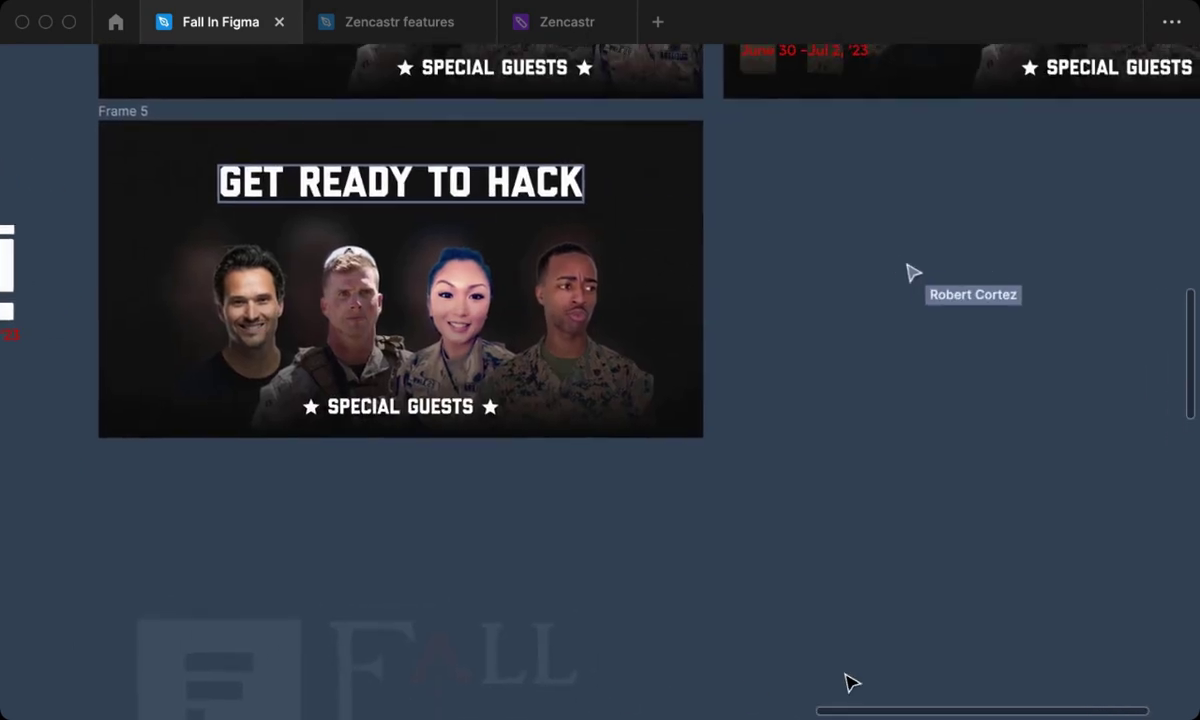
scroll(847, 683, "up", 5)
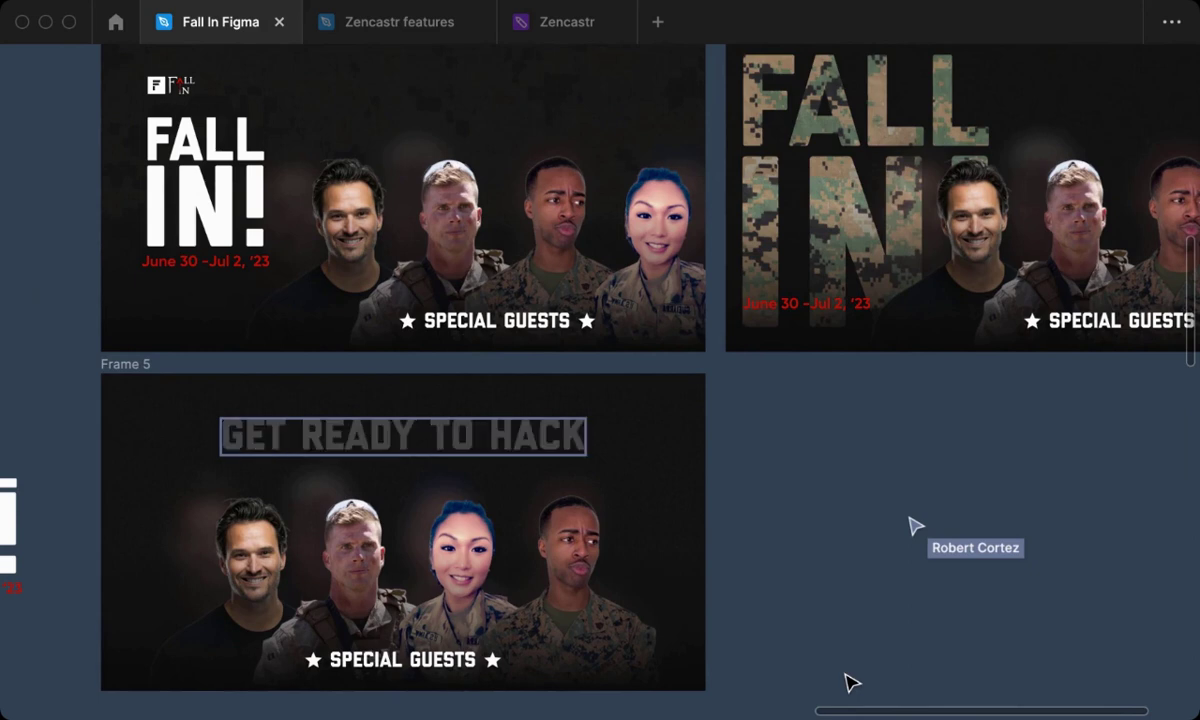
scroll(847, 683, "down", 3)
scroll(847, 683, "down", 2)
scroll(847, 683, "down", 1)
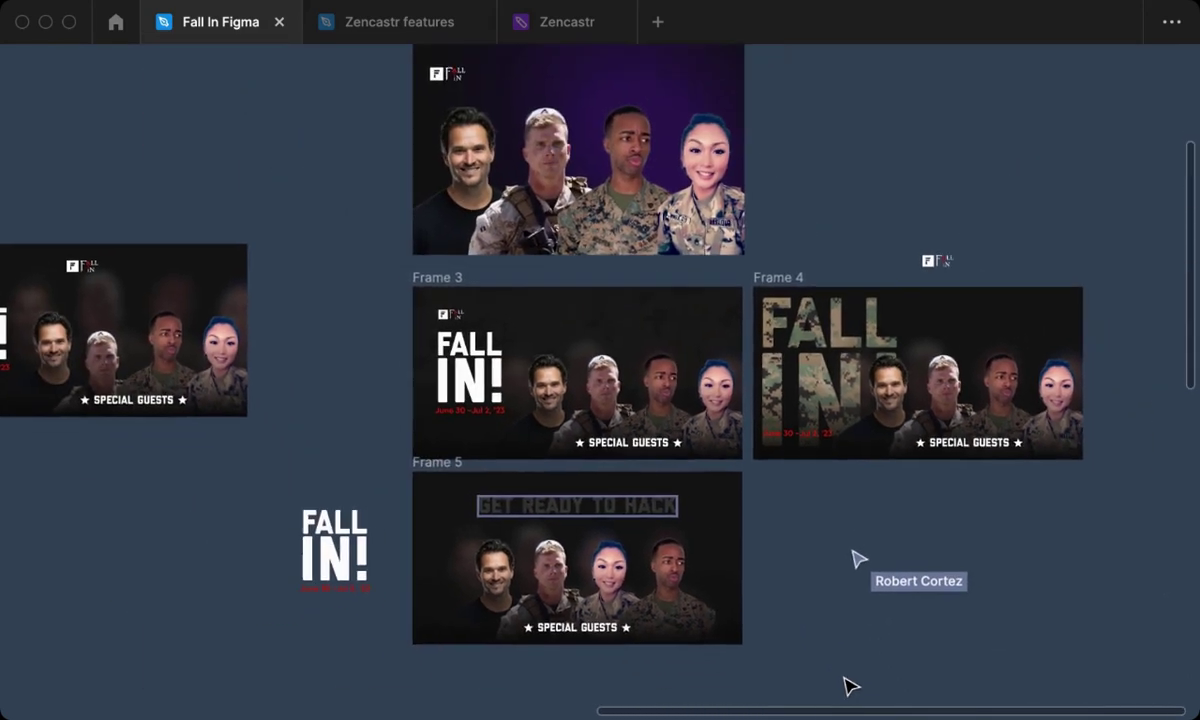
scroll(850, 686, "right", 1)
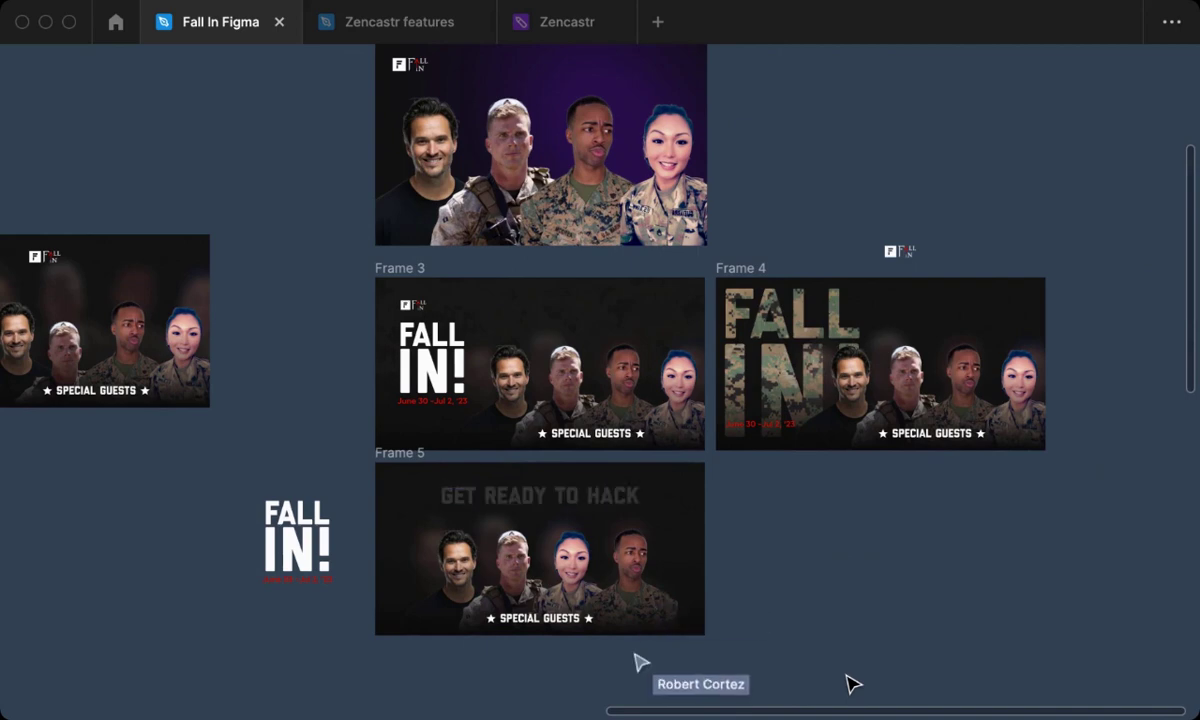
scroll(847, 683, "up", 1)
scroll(847, 683, "up", 5)
scroll(847, 683, "up", 3)
scroll(847, 683, "down", 5)
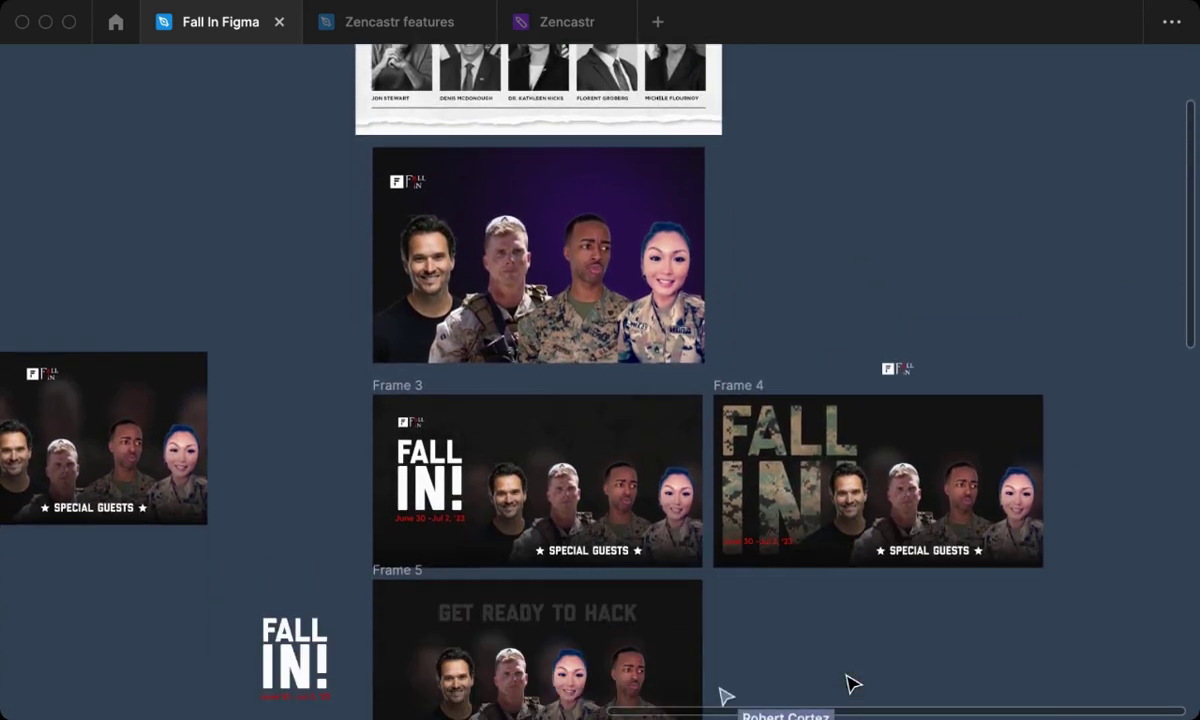
scroll(847, 683, "right", 10)
scroll(847, 683, "left", 1)
scroll(847, 683, "left", 6)
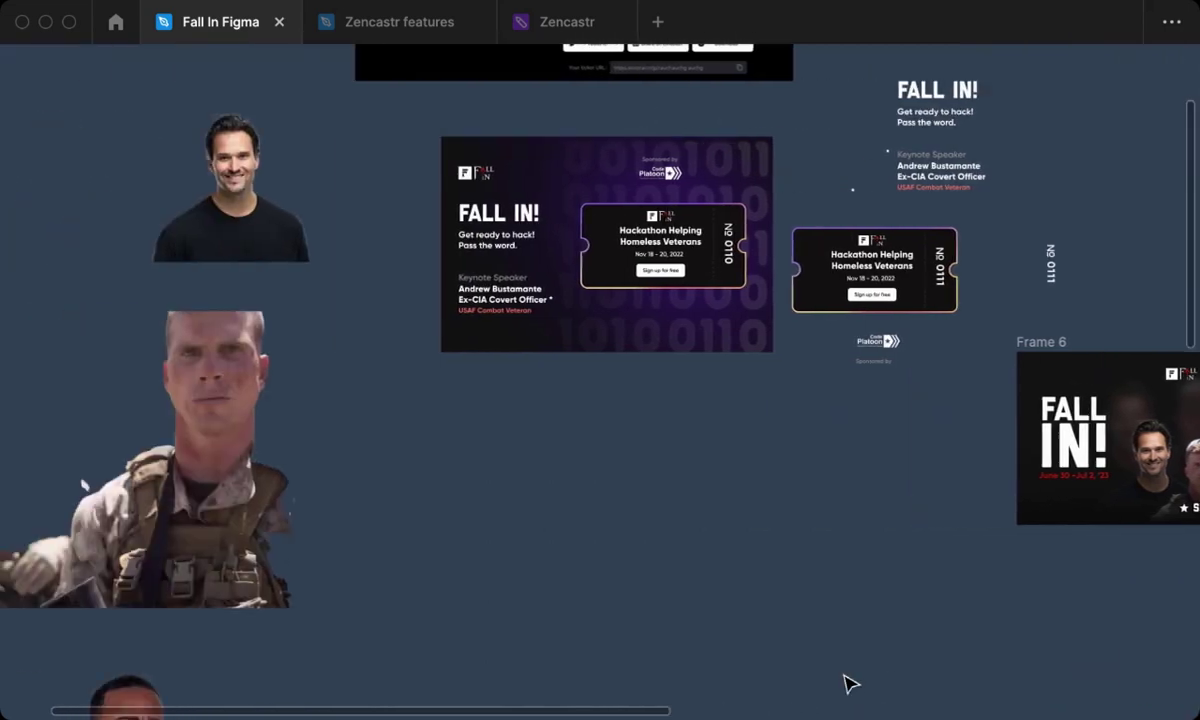
scroll(847, 683, "left", 2)
scroll(847, 683, "up", 2)
scroll(847, 683, "up", 1)
scroll(847, 683, "down", 5, "ctrl")
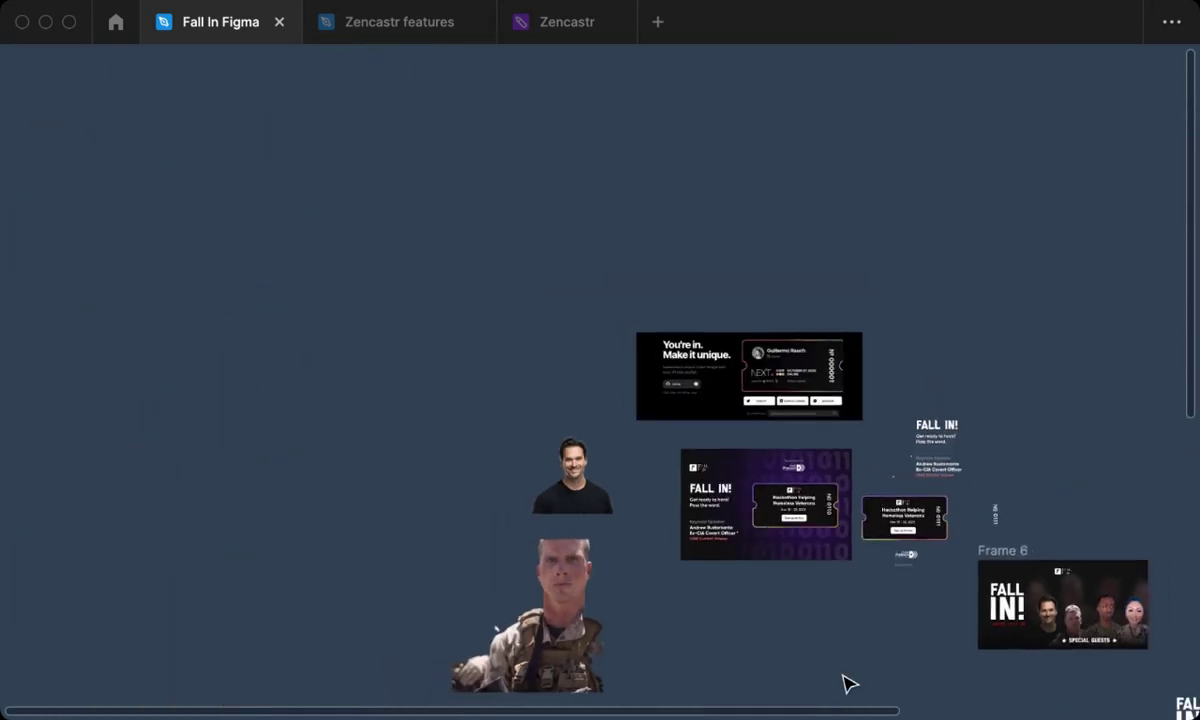
scroll(847, 683, "down", 5)
scroll(847, 683, "right", 2)
scroll(847, 683, "down", 5)
scroll(847, 683, "right", 3)
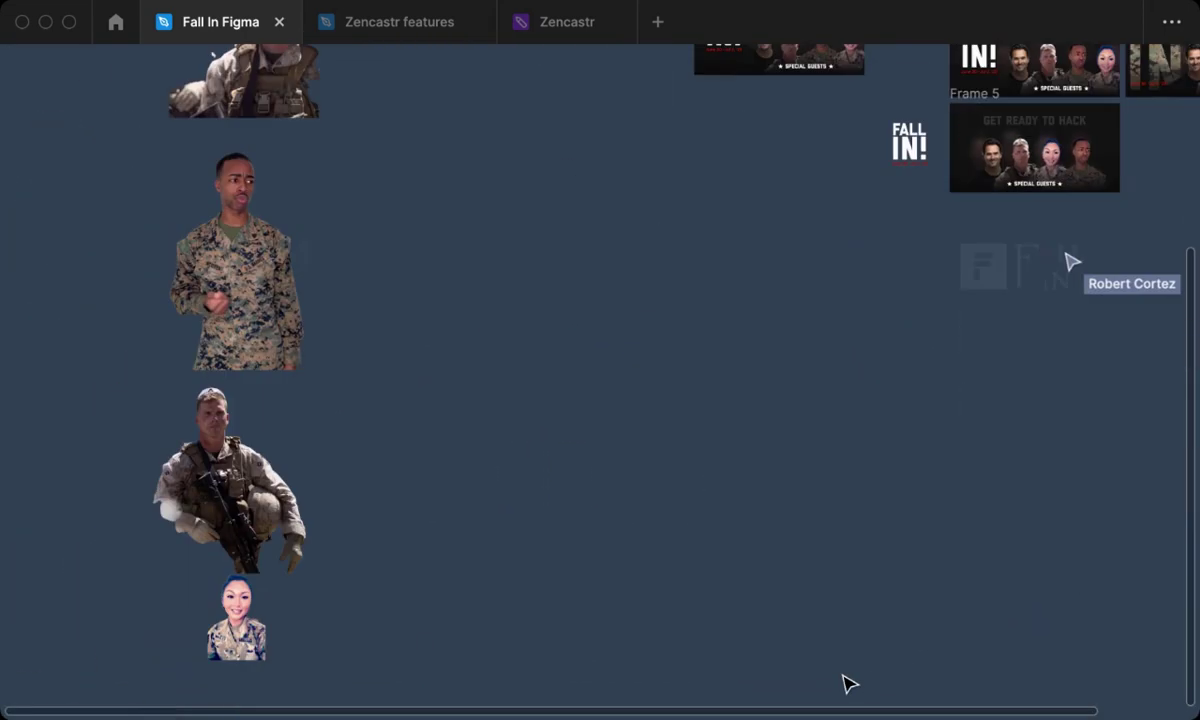
scroll(847, 683, "up", 5)
scroll(847, 683, "right", 3)
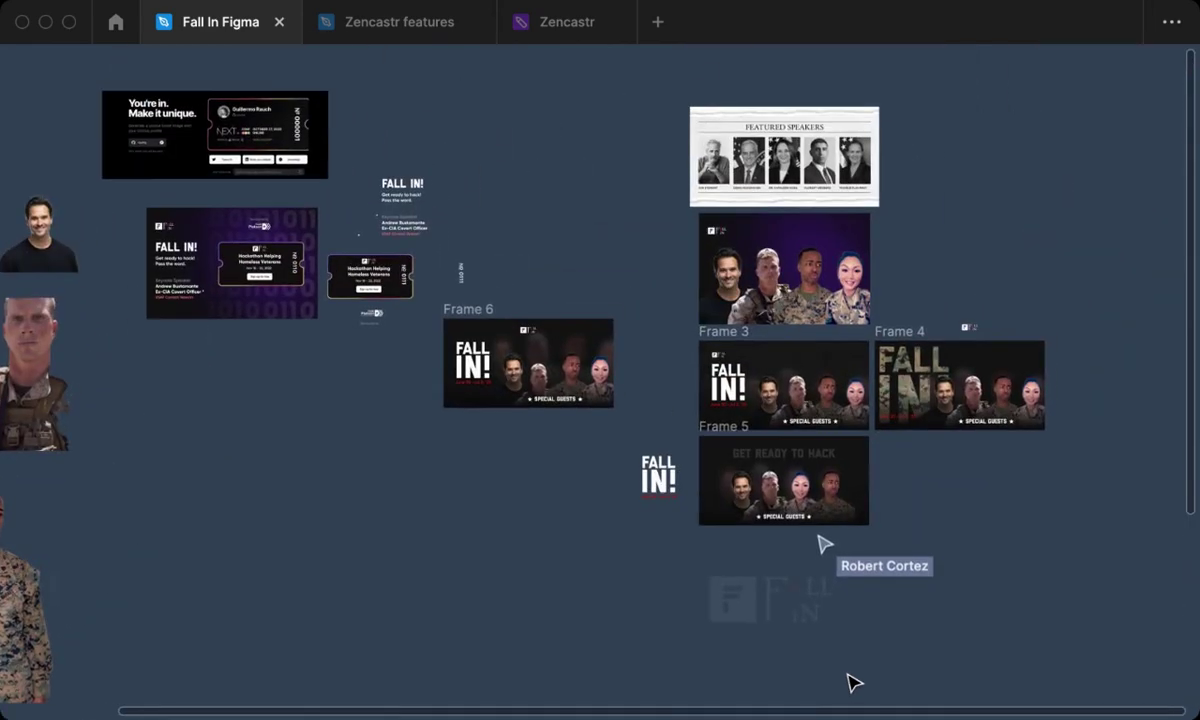
scroll(895, 655, "up", 5, "ctrl")
scroll(895, 655, "up", 3)
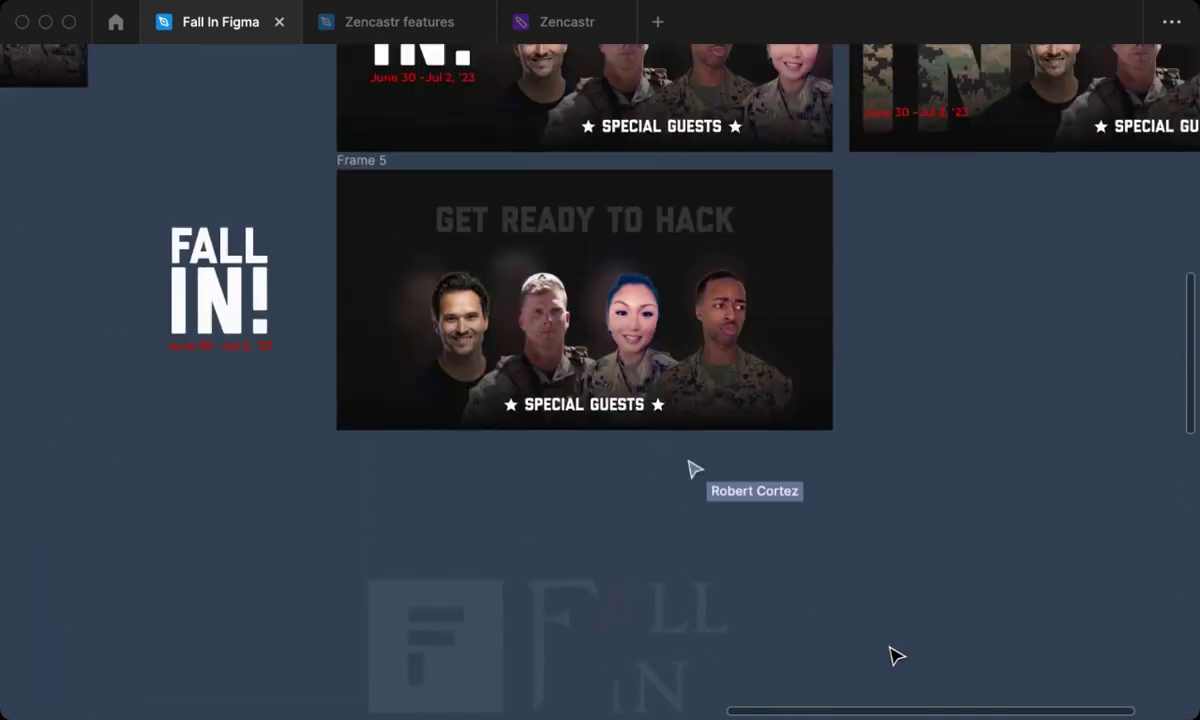
scroll(895, 655, "up", 1)
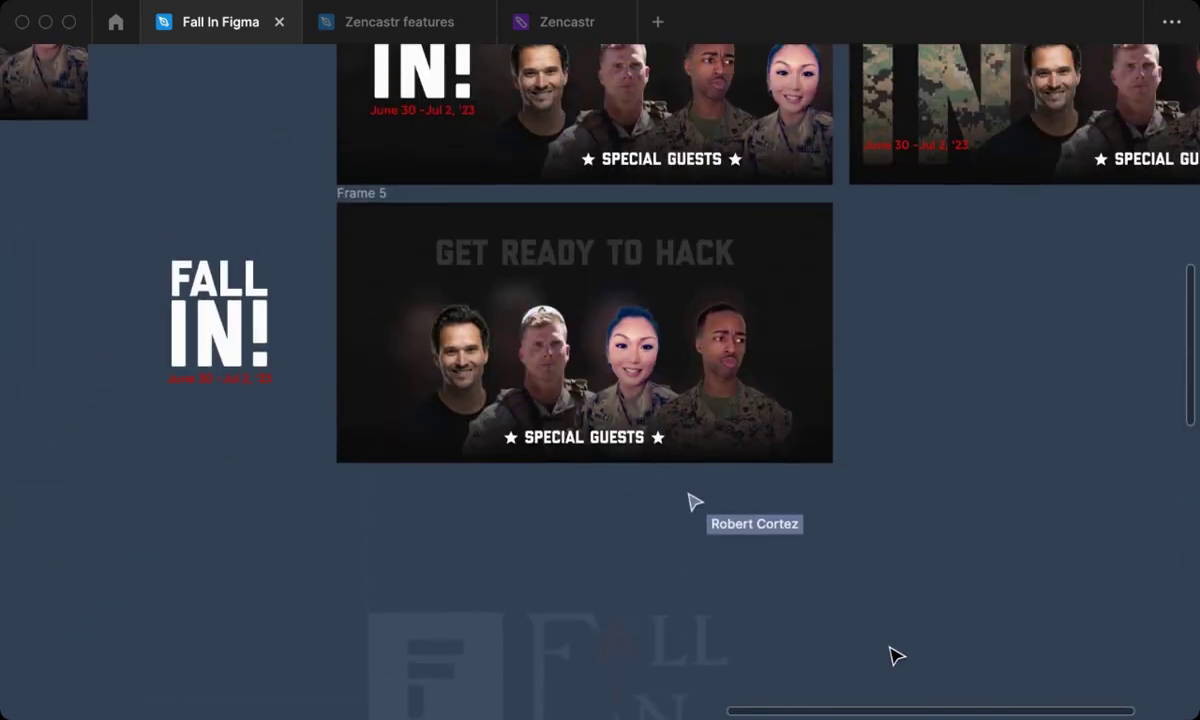
scroll(895, 655, "up", 3)
scroll(895, 655, "up", 1)
scroll(895, 655, "right", 1)
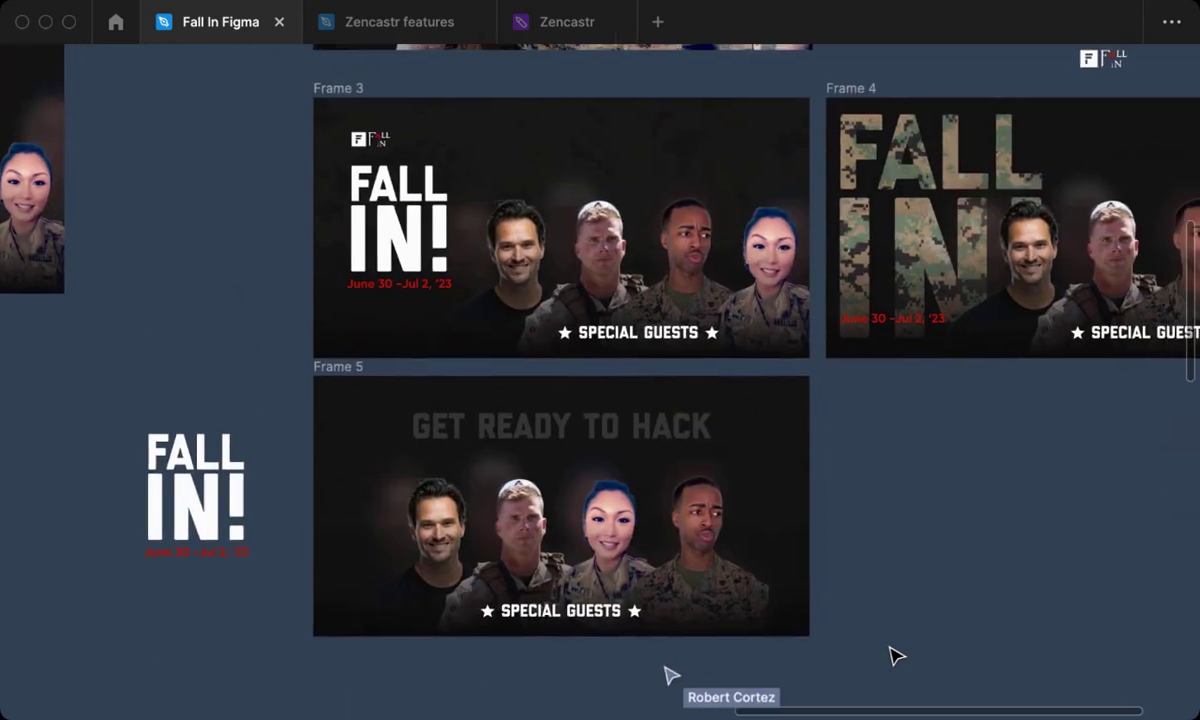
scroll(895, 655, "right", 2)
scroll(895, 655, "right", 2)
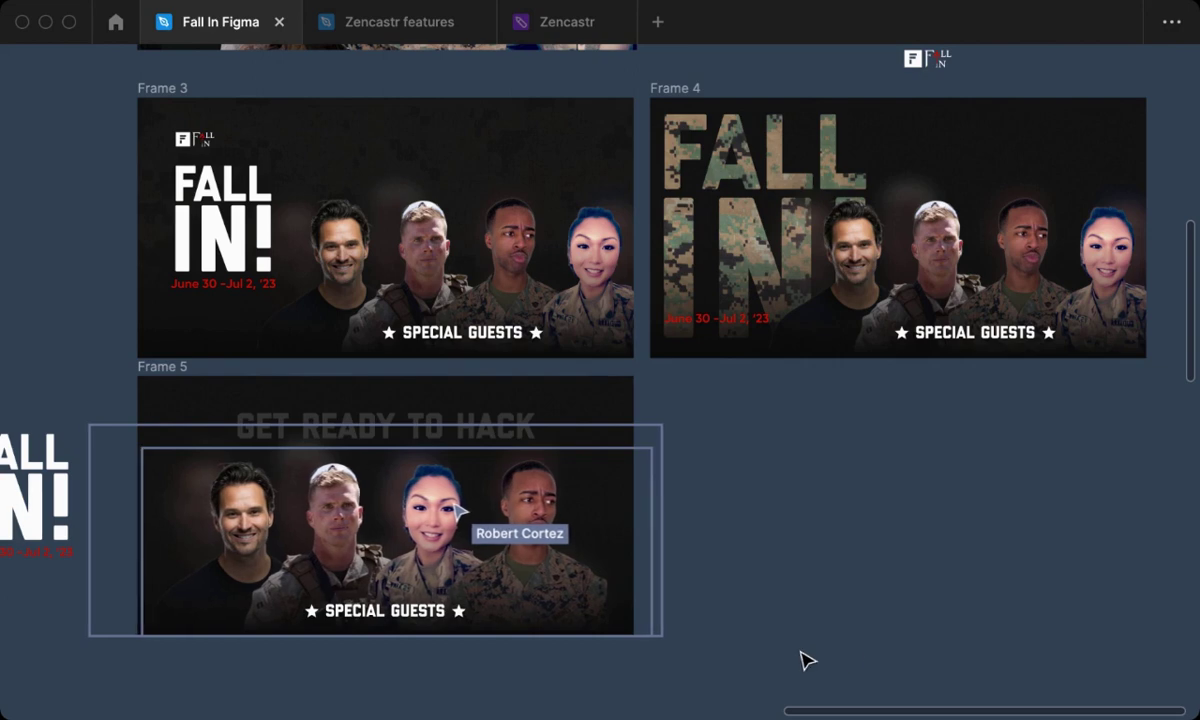
scroll(718, 663, "left", 3)
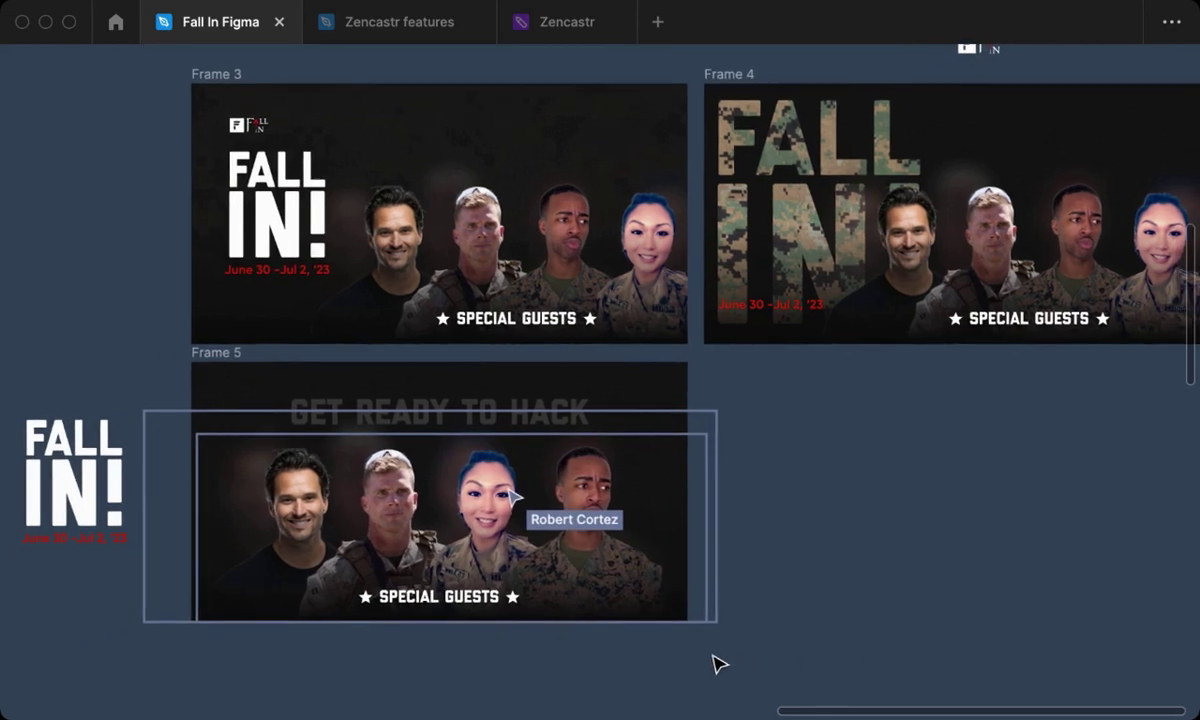
scroll(718, 663, "right", 1)
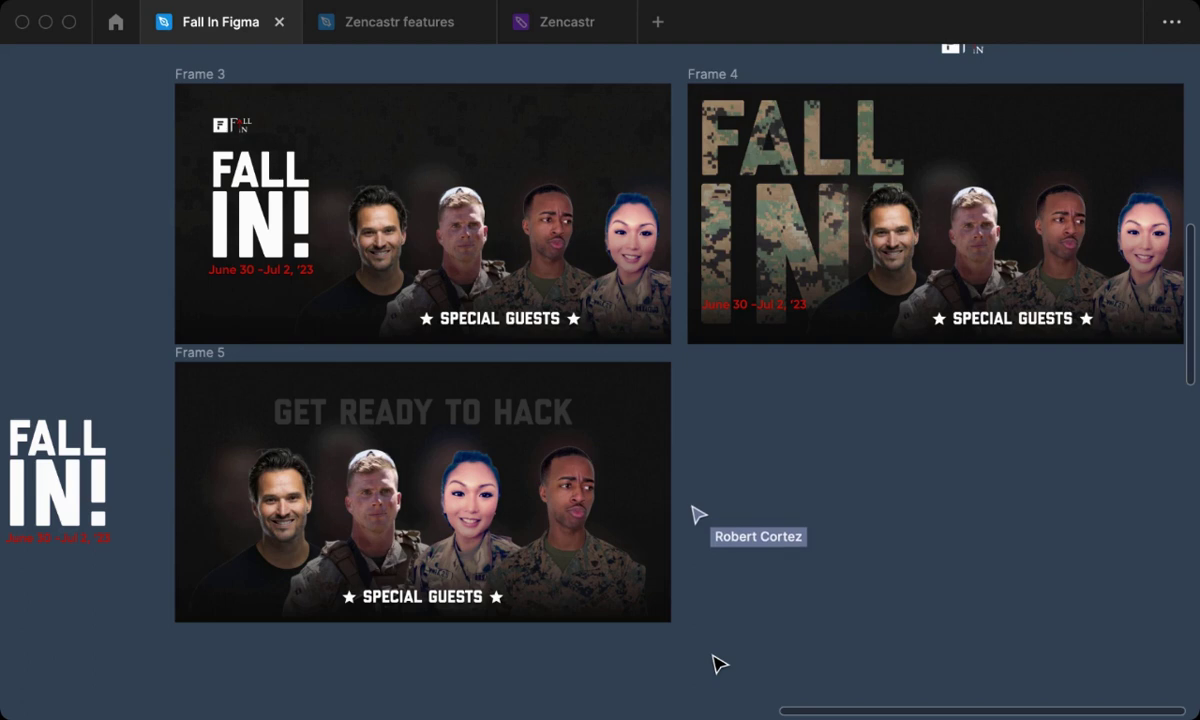
scroll(718, 664, "up", 5)
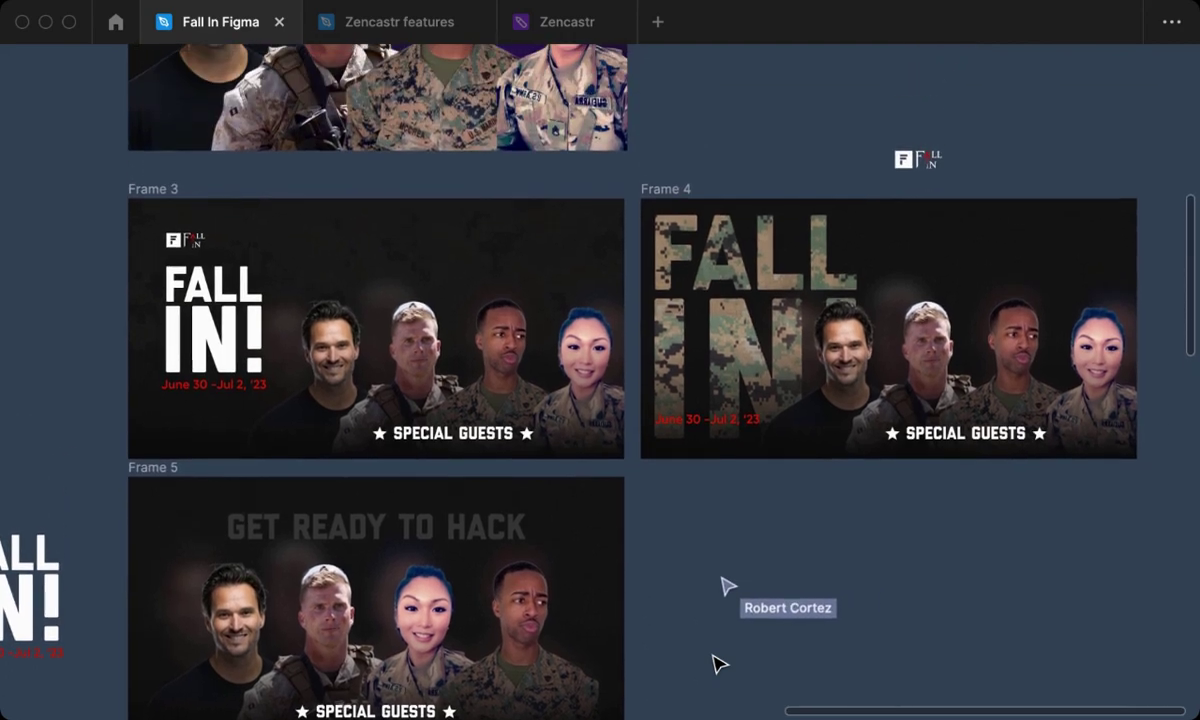
scroll(722, 663, "down", 3)
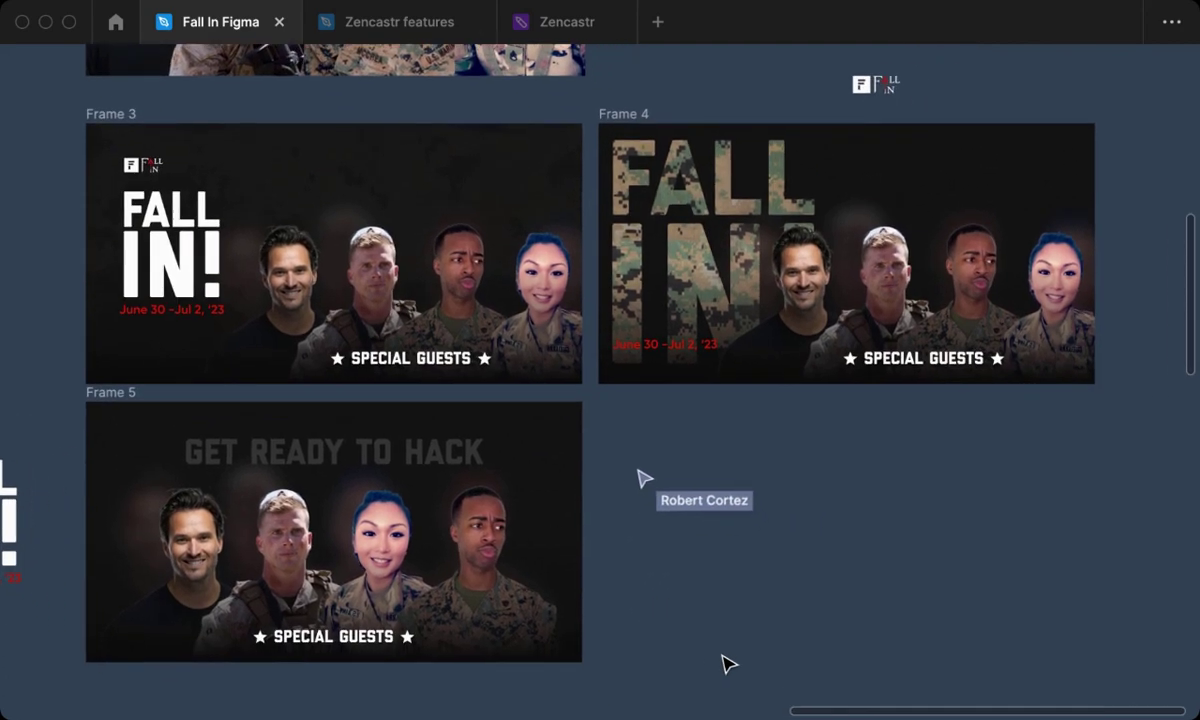
scroll(727, 664, "up", 1)
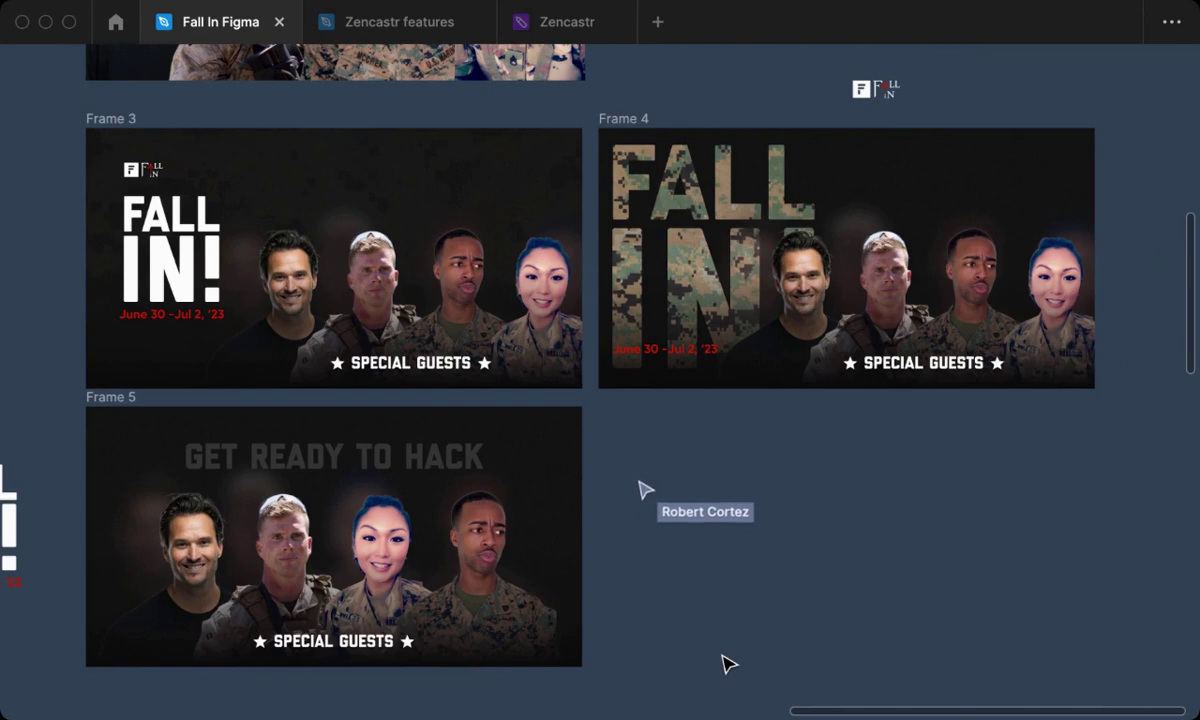
scroll(724, 660, "right", 1)
scroll(724, 660, "right", 3)
scroll(726, 663, "up", 2)
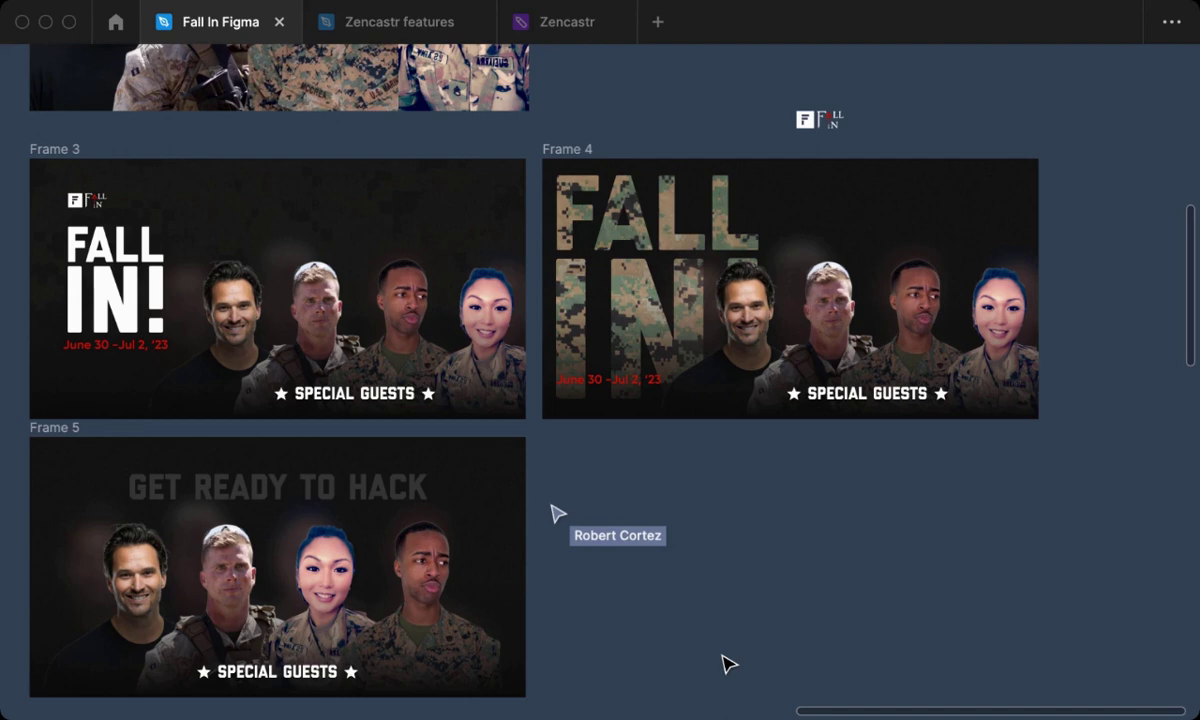
scroll(728, 664, "left", 2)
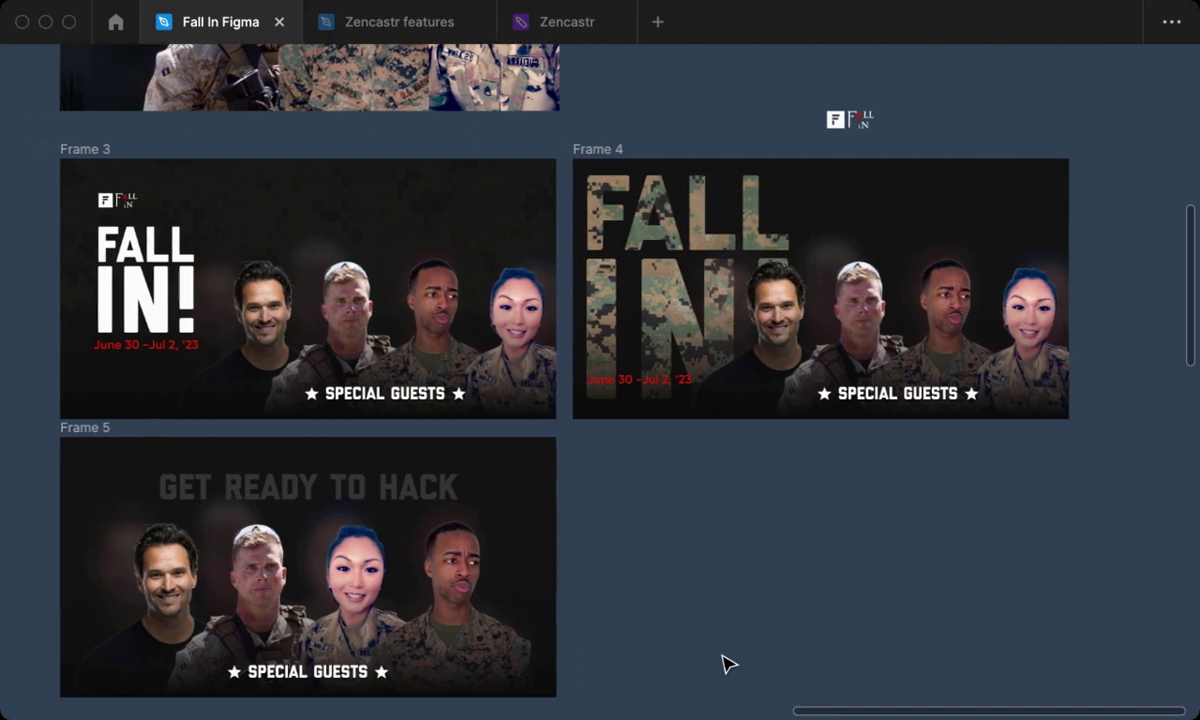
scroll(728, 664, "left", 1)
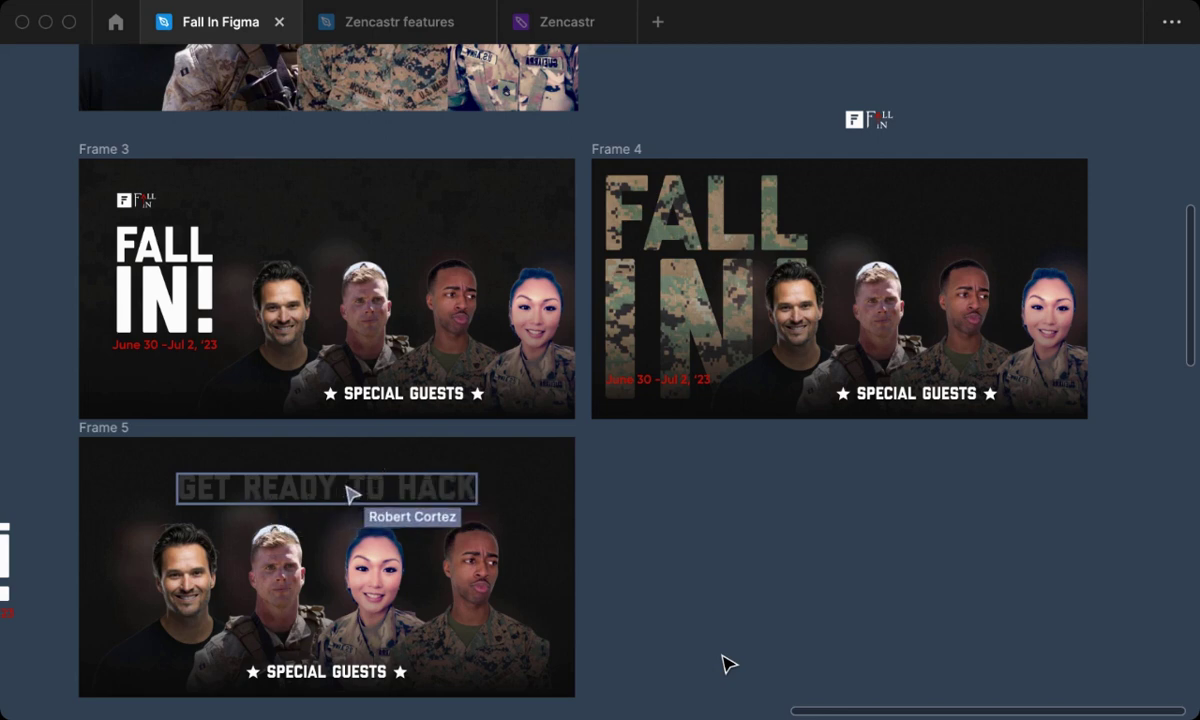
Start a partial-screen screenshot capture, then cancel it.
key("super+shift+4")
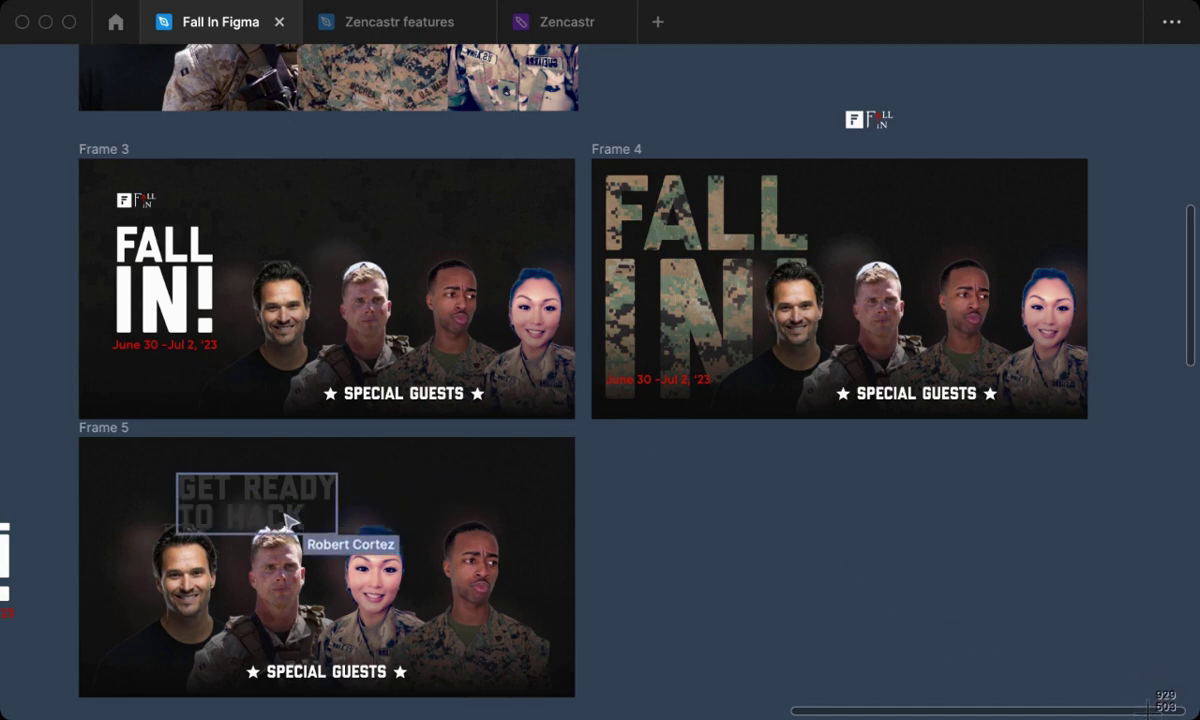
key("Escape")
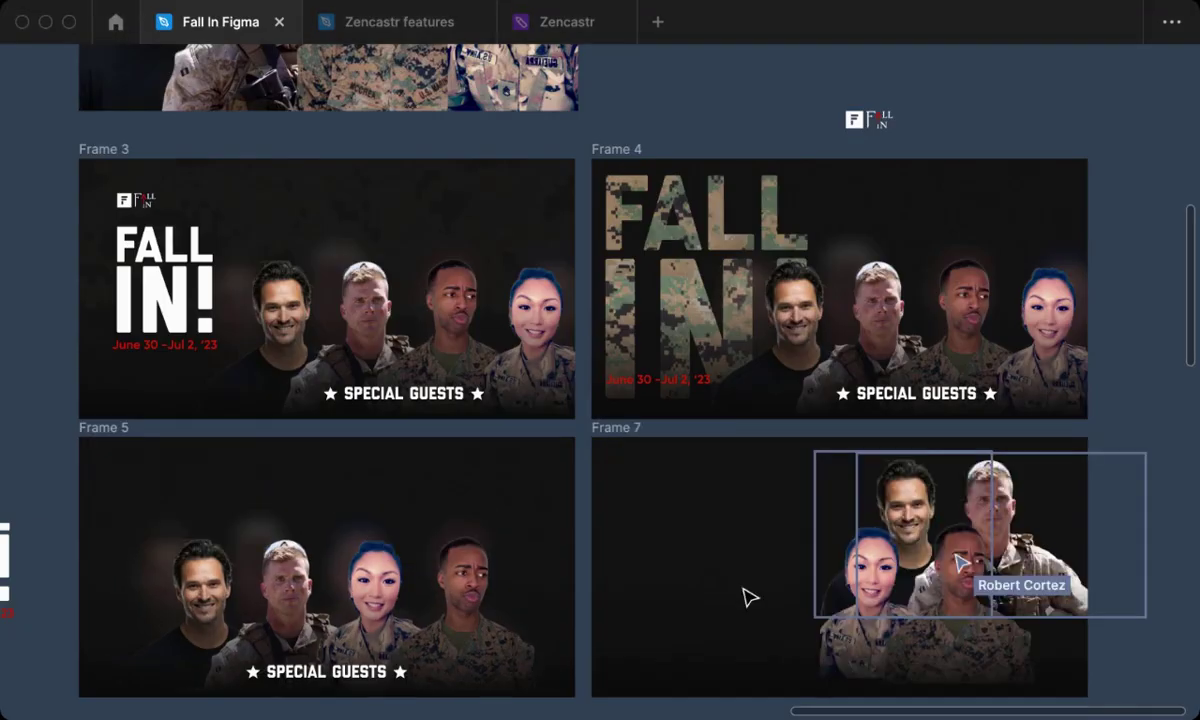
Scroll the canvas to review the FEATURED SPEAKERS sheet and guest banner frames.
scroll(660, 630, "down", 1)
scroll(640, 660, "down", 1)
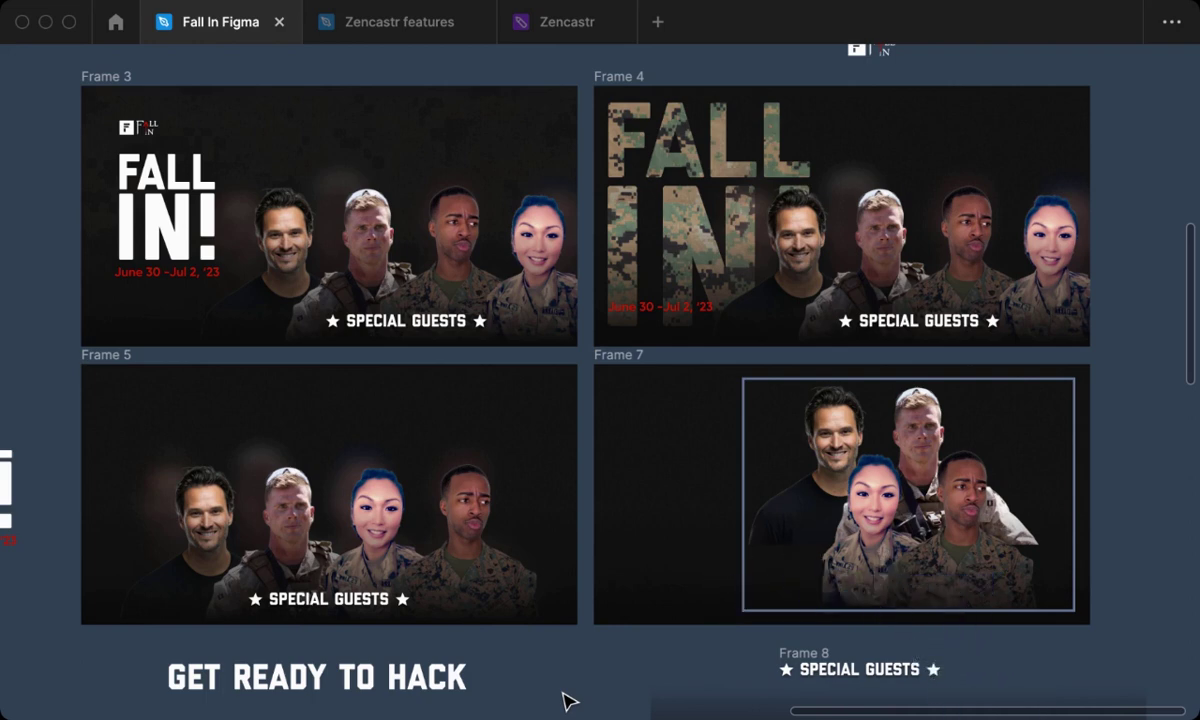
scroll(548, 690, "down", 5)
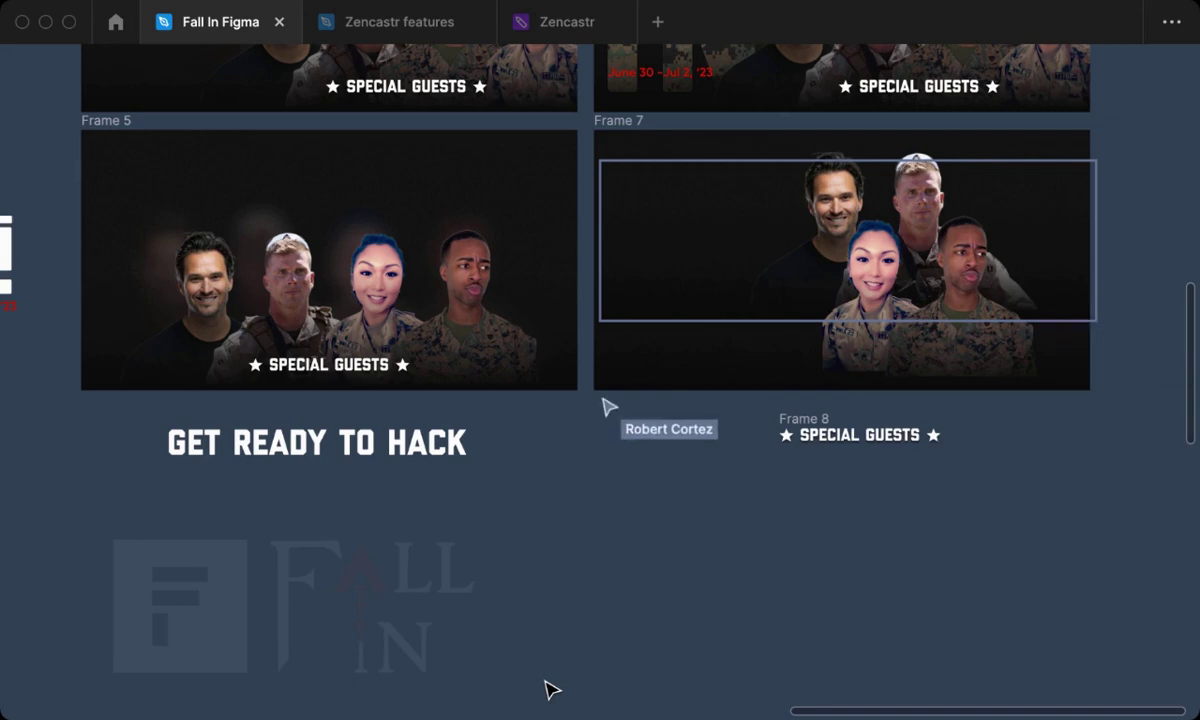
scroll(555, 670, "up", 2)
scroll(562, 648, "up", 2)
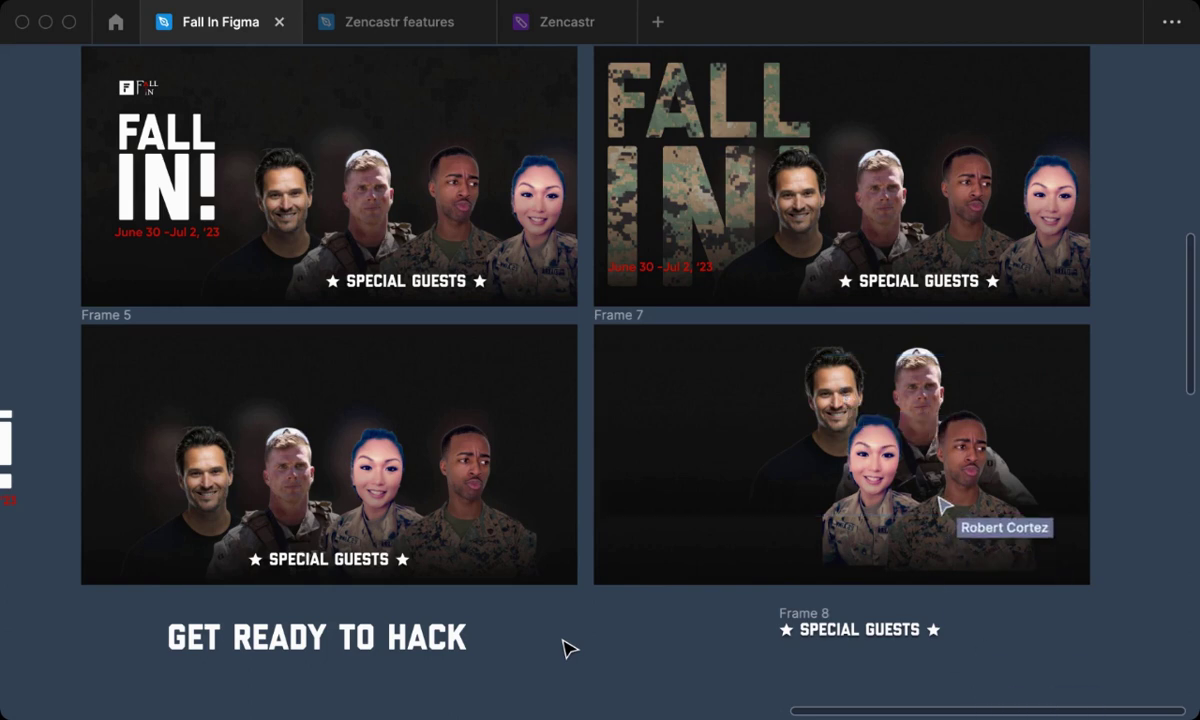
scroll(566, 648, "up", 1)
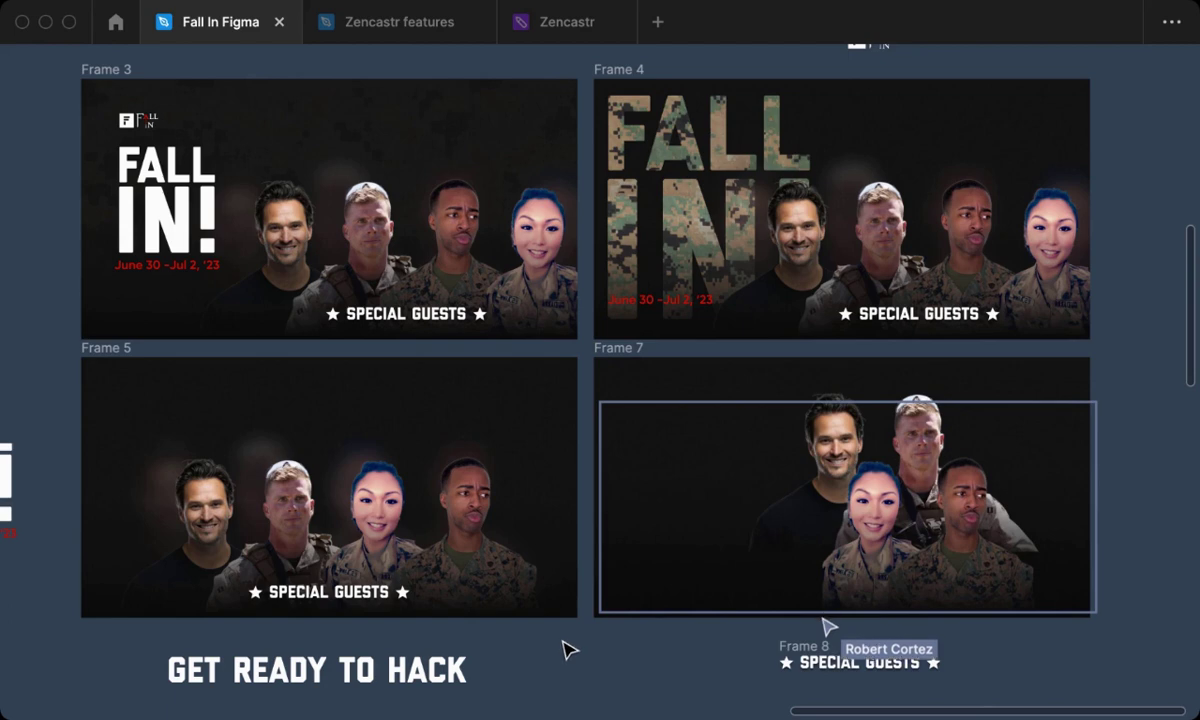
scroll(565, 650, "down", 3)
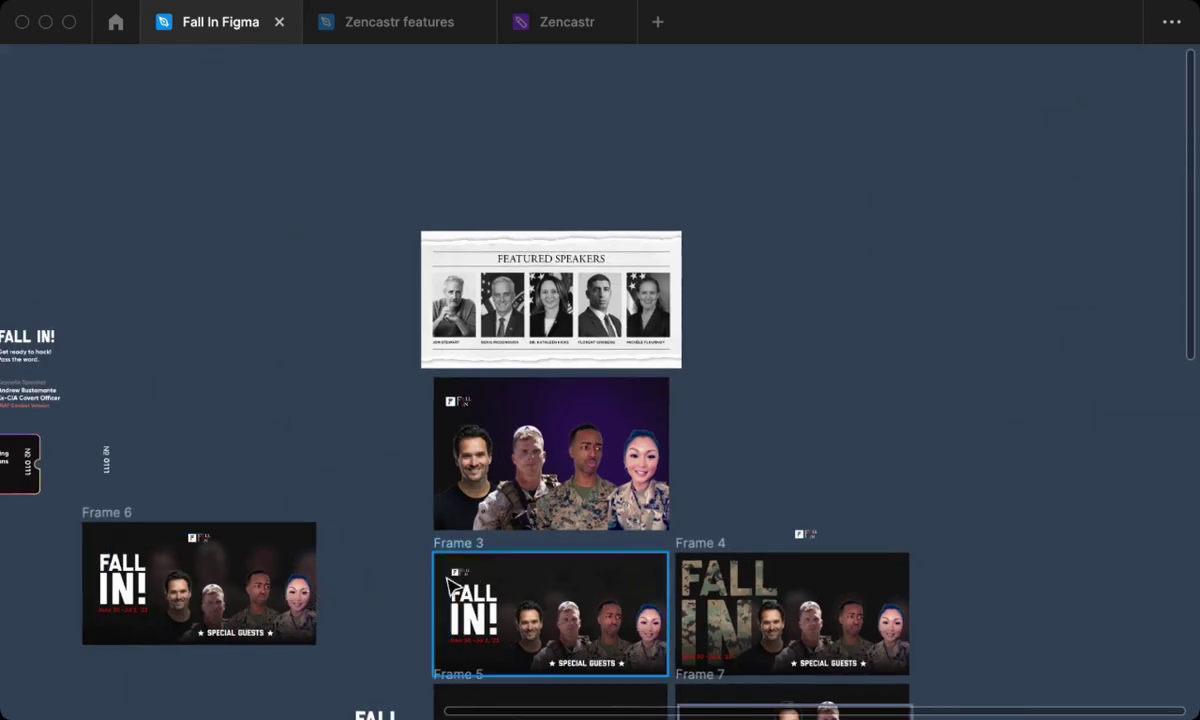
Duplicate Frame 4's camo FALL IN! banner as Frame 9 below Frame 6.
left_click(468, 549)
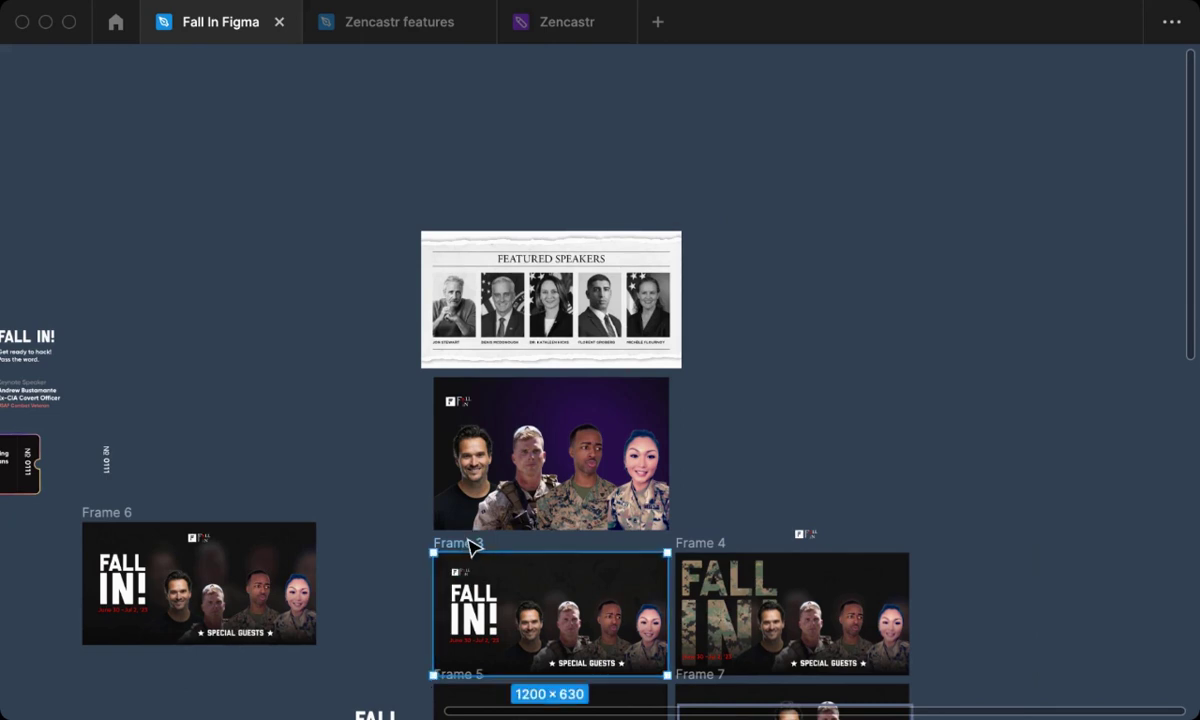
left_click(718, 549)
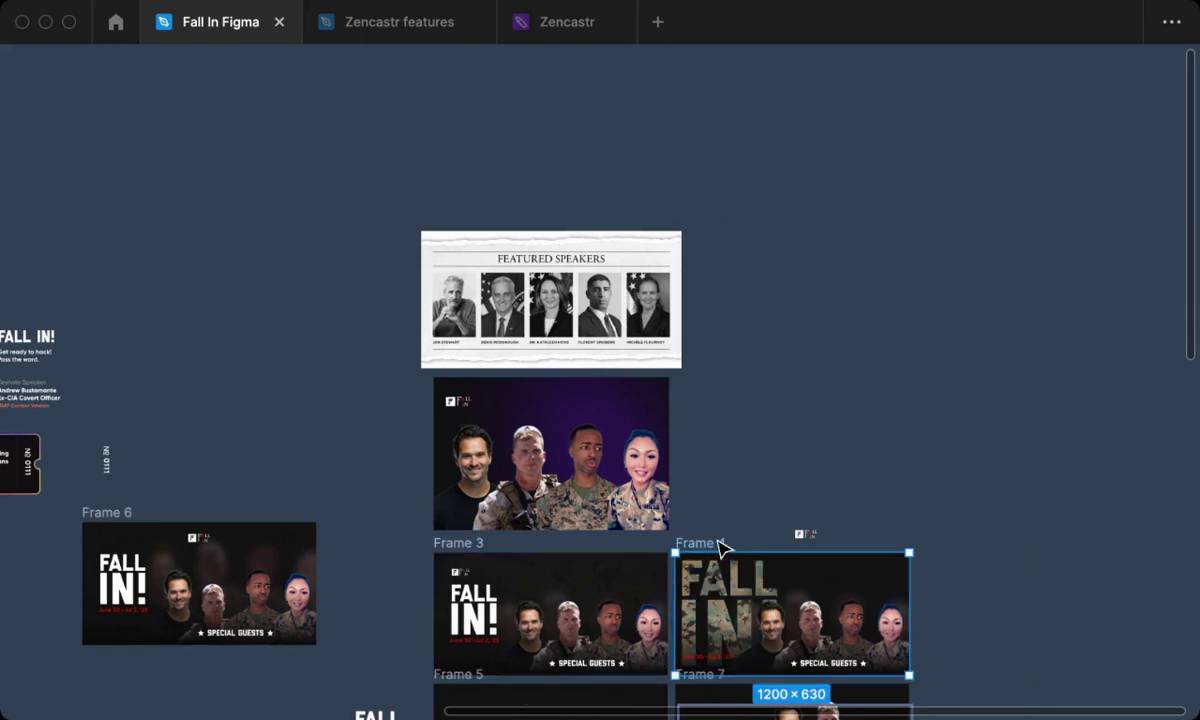
scroll(702, 557, "left", 5)
scroll(620, 590, "left", 3)
scroll(553, 617, "left", 5)
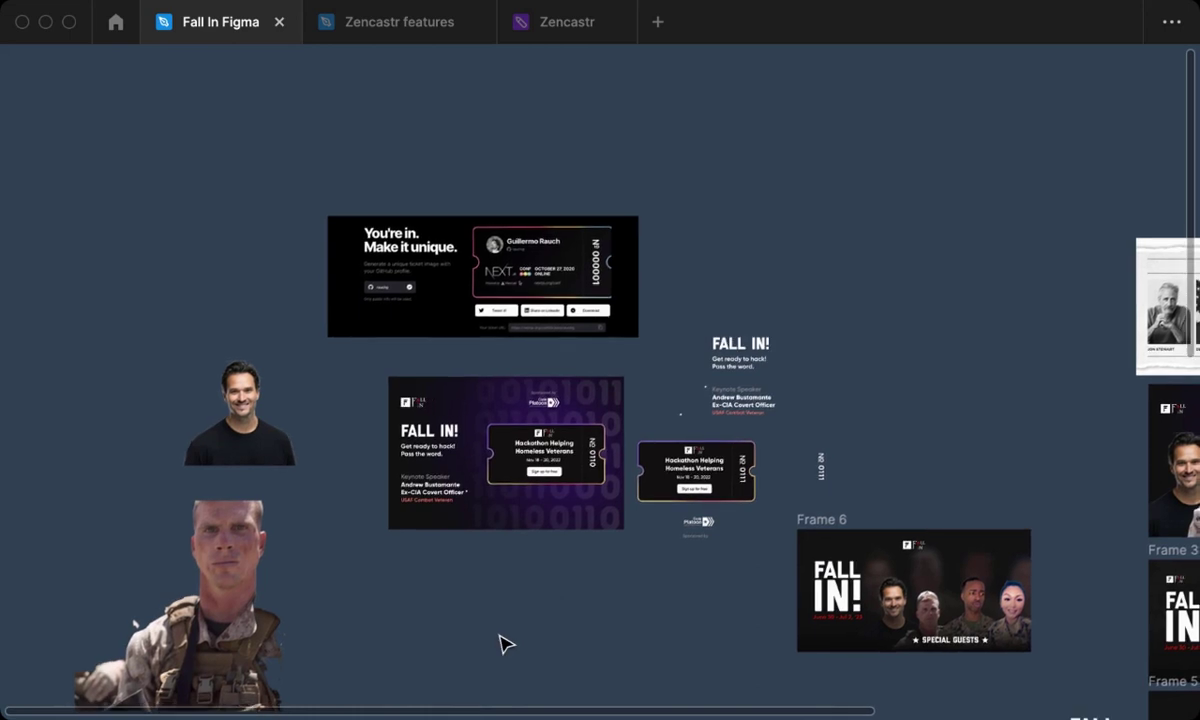
left_click_drag(553, 617, 600, 415)
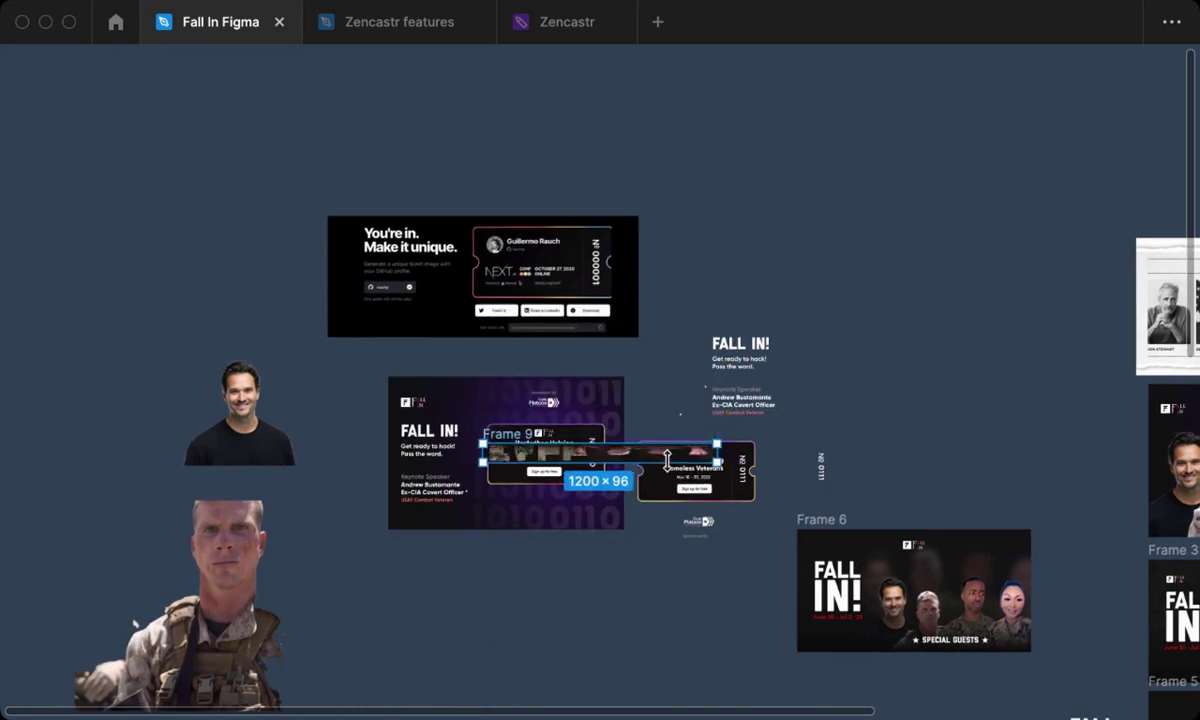
left_click_drag(658, 355, 698, 557)
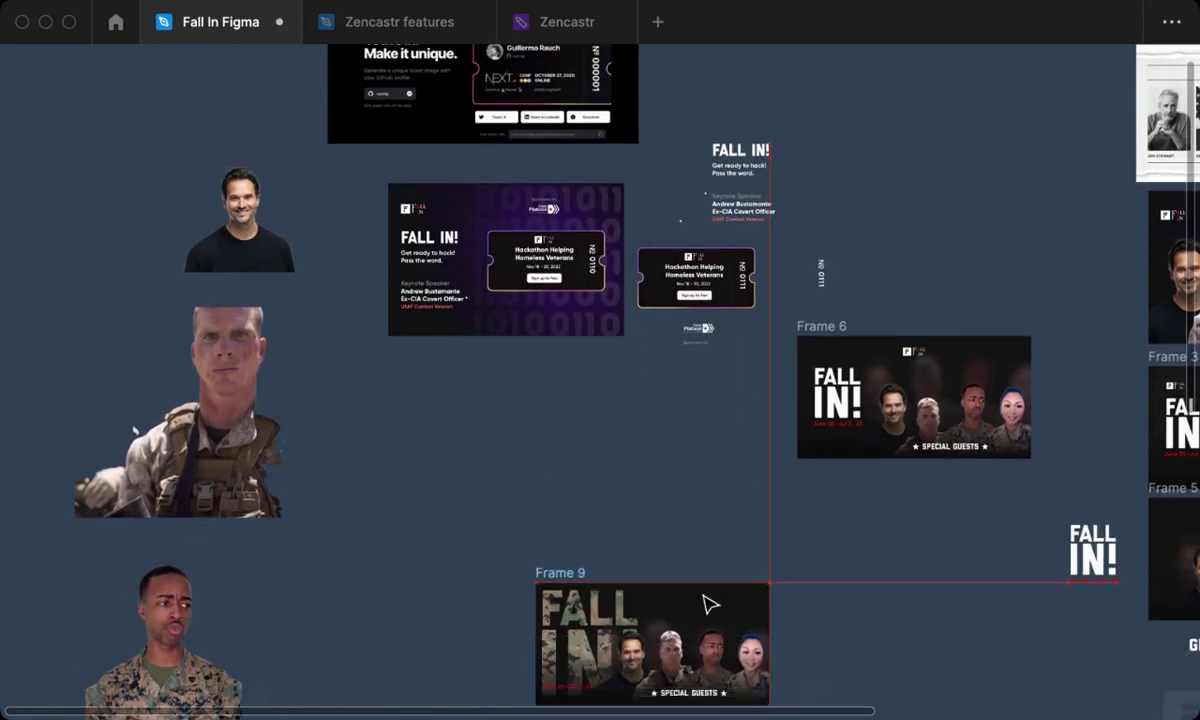
Restore the UI panels and copy Frame 9's camo Union title to a loose spot above it.
key("ctrl+backslash")
double_click(580, 567)
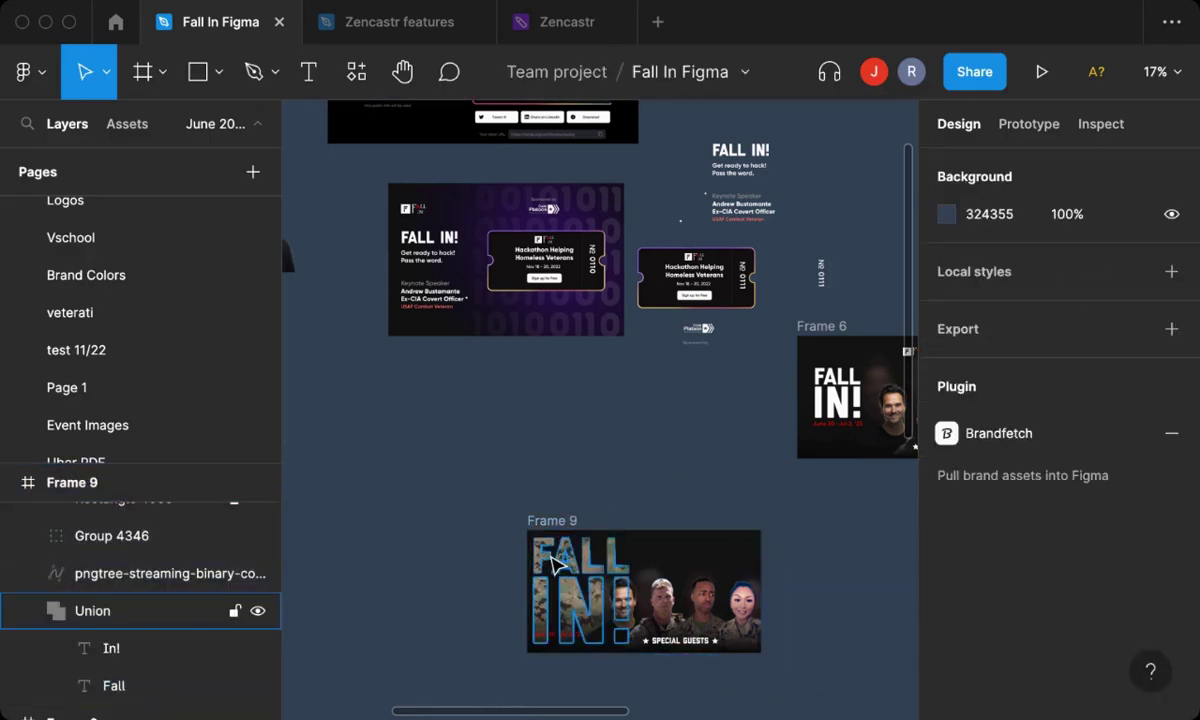
left_click(553, 563)
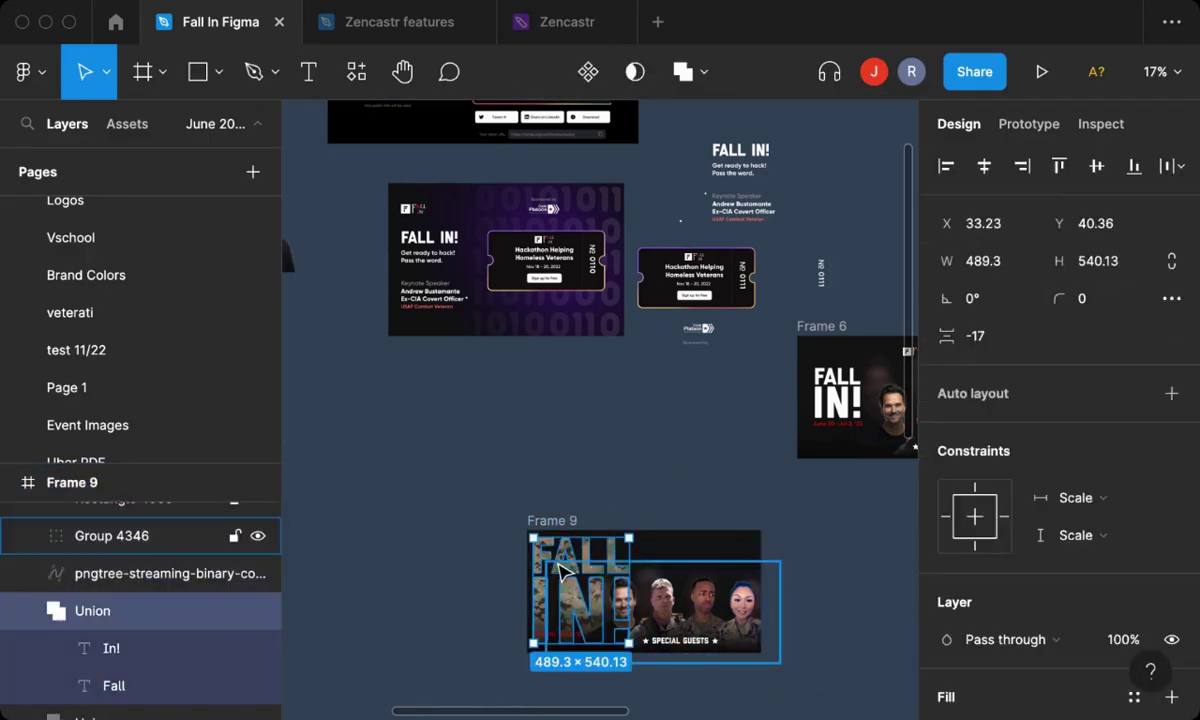
mouse_move(553, 563)
left_mouse_down()
mouse_move(640, 475)
mouse_move(598, 410)
left_mouse_up()
double_click(598, 410)
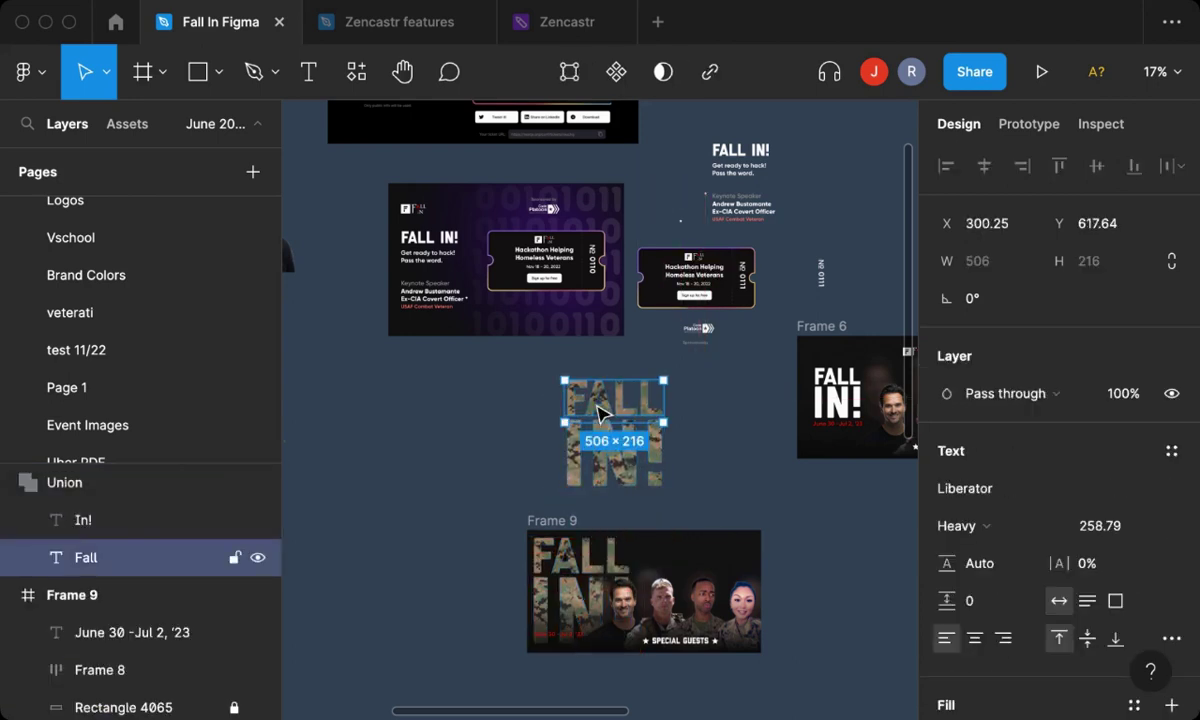
left_click(522, 415)
left_click(607, 437)
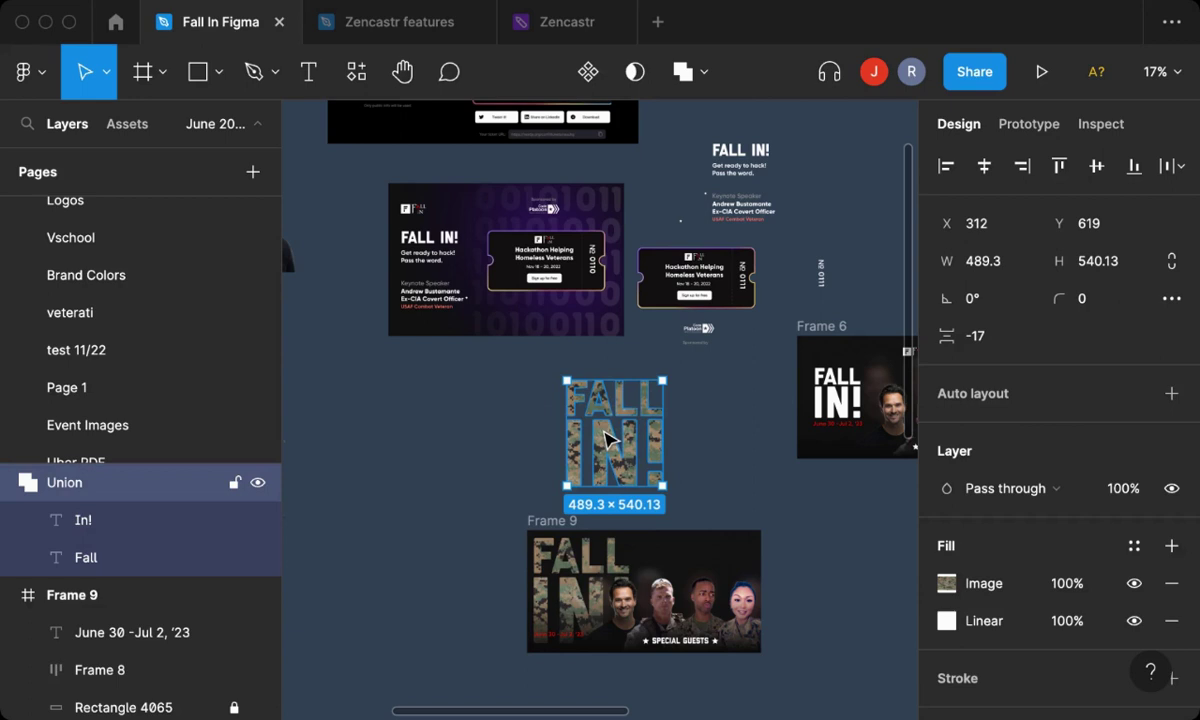
mouse_move(607, 437)
left_mouse_down()
mouse_move(583, 437)
mouse_move(607, 437)
left_mouse_up()
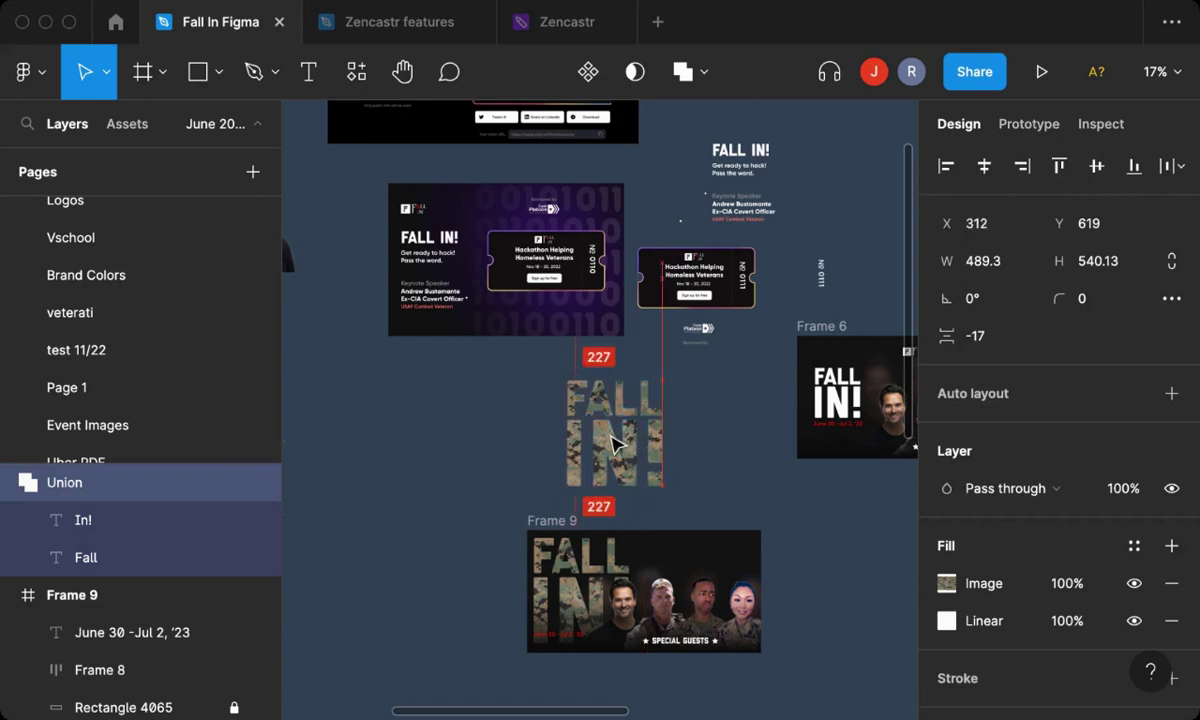
Inspect the title's camo image fill, nudge the loose title slightly right, and reselect the Union.
left_click(992, 597)
scroll(540, 490, "right", 3)
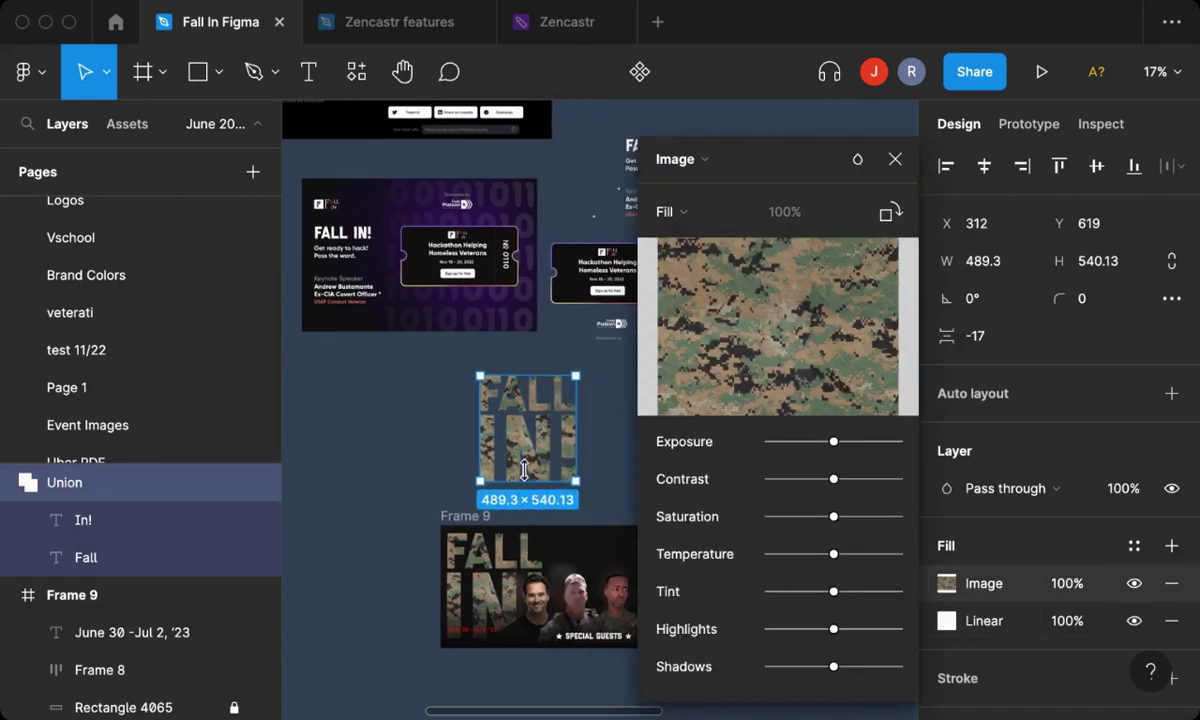
left_click_drag(528, 428, 536, 428)
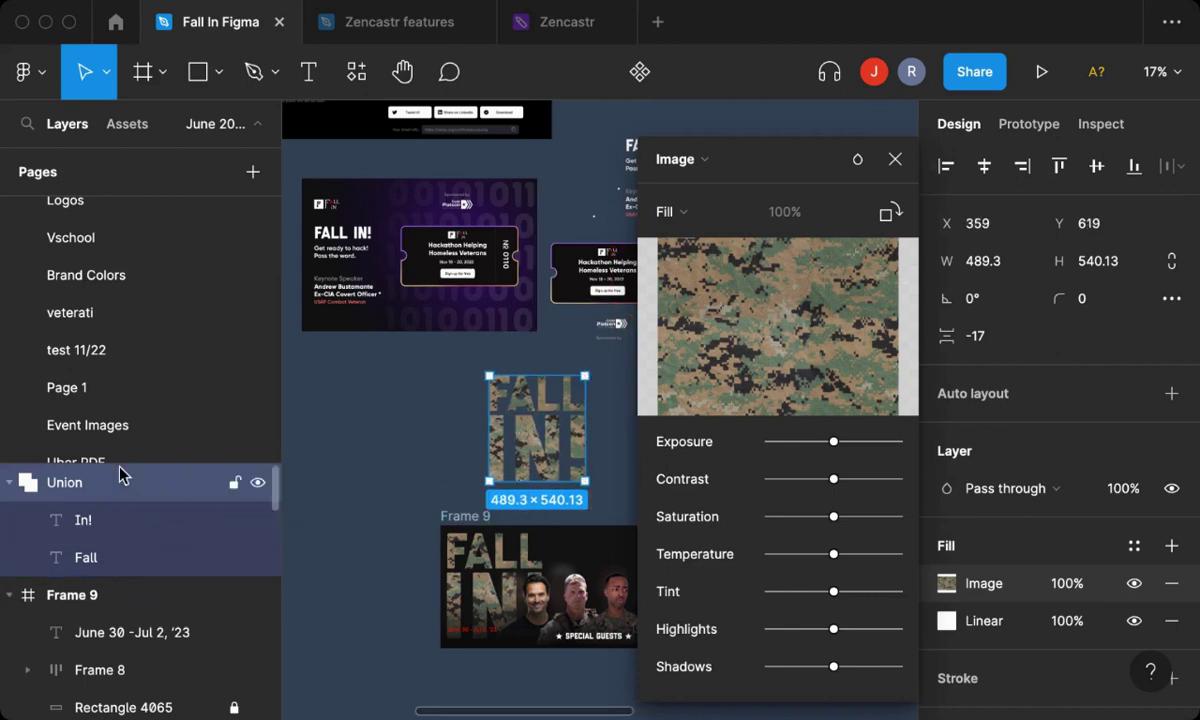
scroll(125, 450, "down", 3)
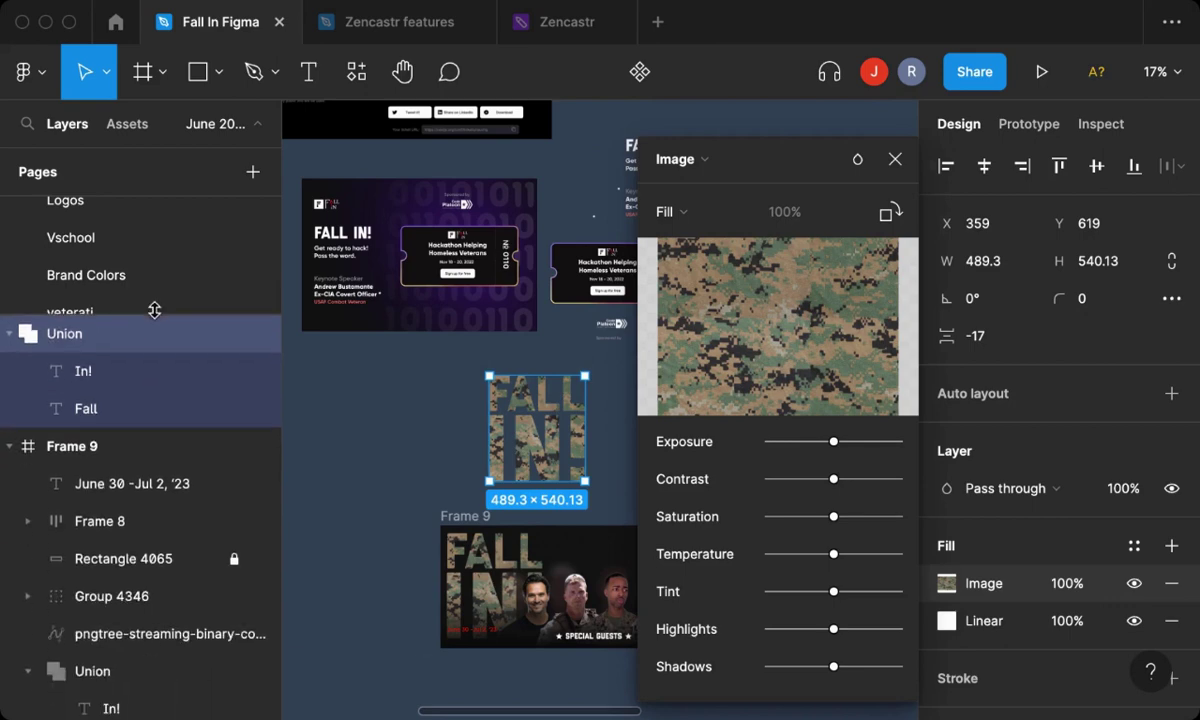
left_click(135, 452)
left_click(137, 409)
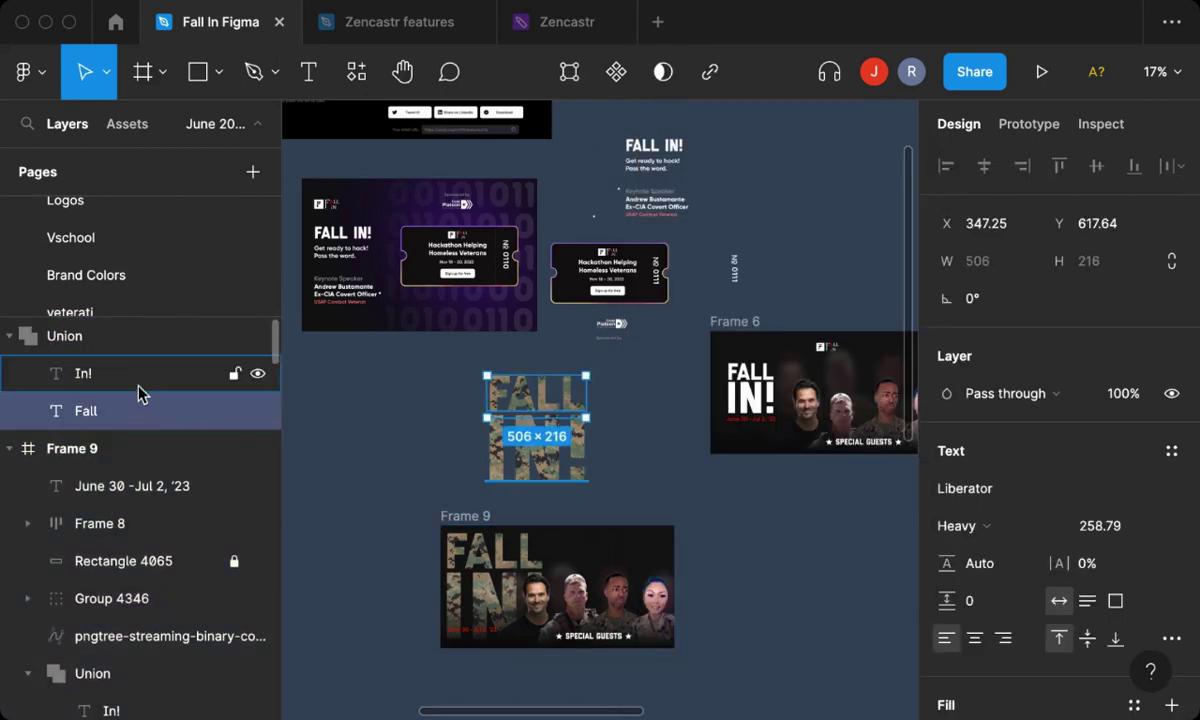
left_click(138, 378)
left_click(131, 340)
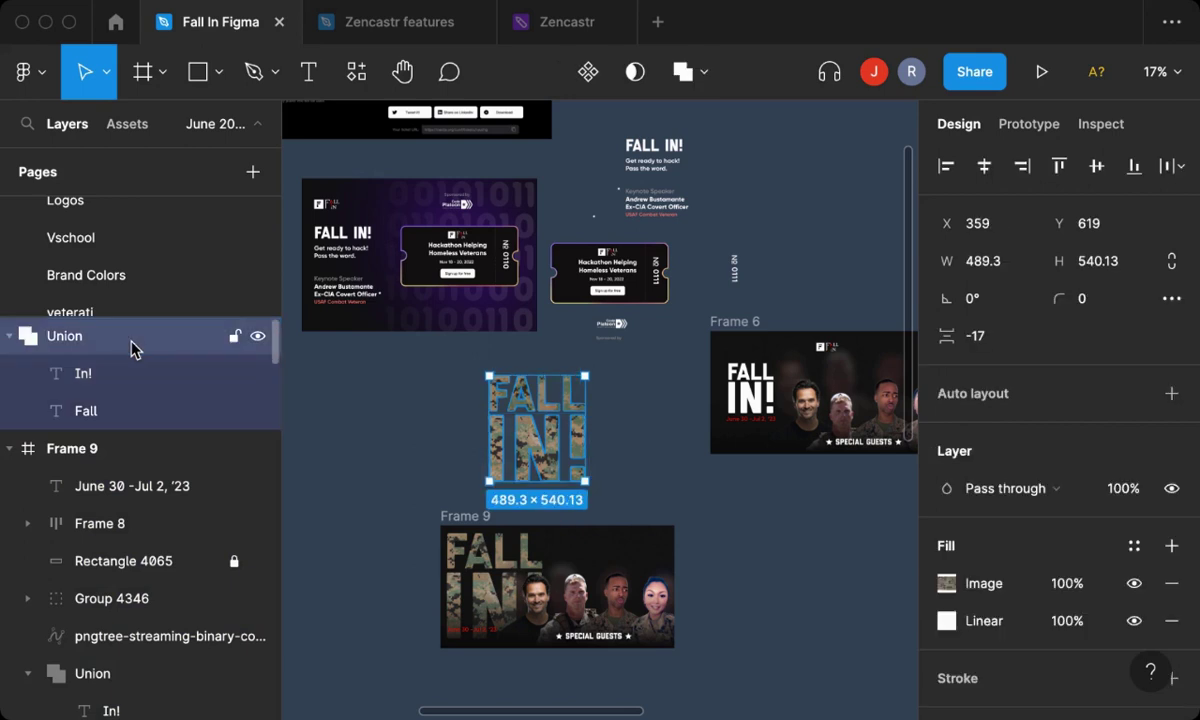
Try ungrouping the Union and hiding its image and linear fills, undoing the changes.
key("super+shift+g")
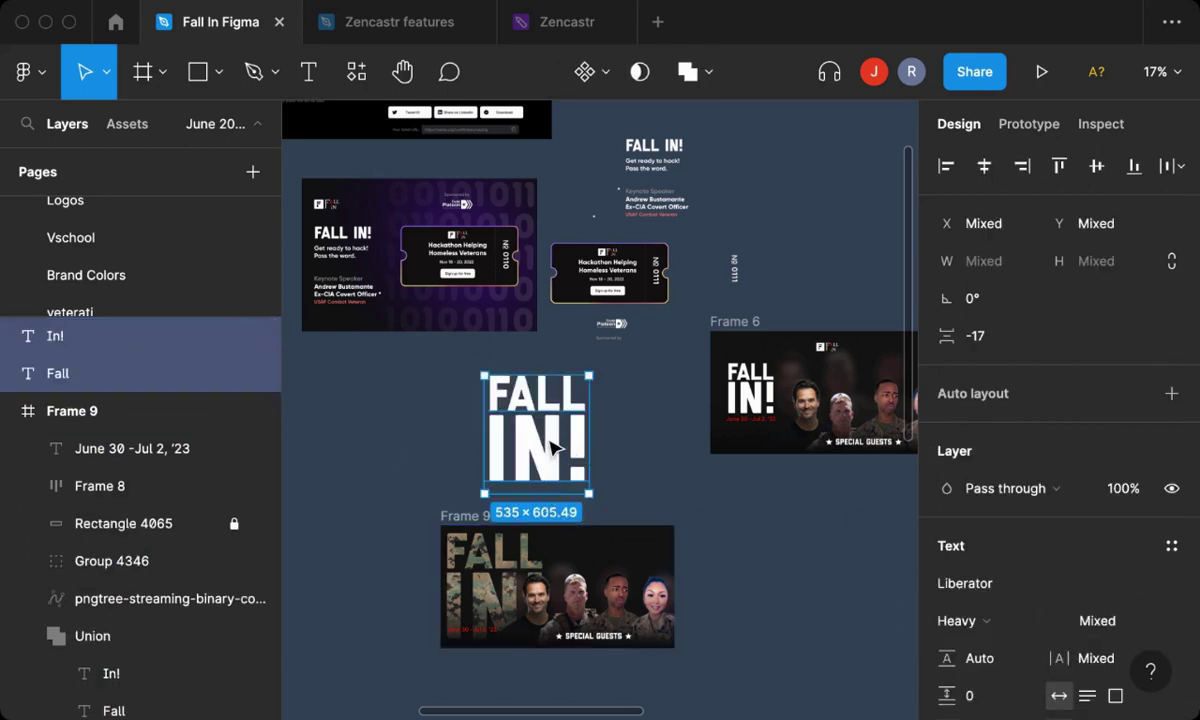
mouse_move(518, 418)
left_mouse_down()
mouse_move(483, 445)
mouse_move(527, 462)
left_mouse_up()
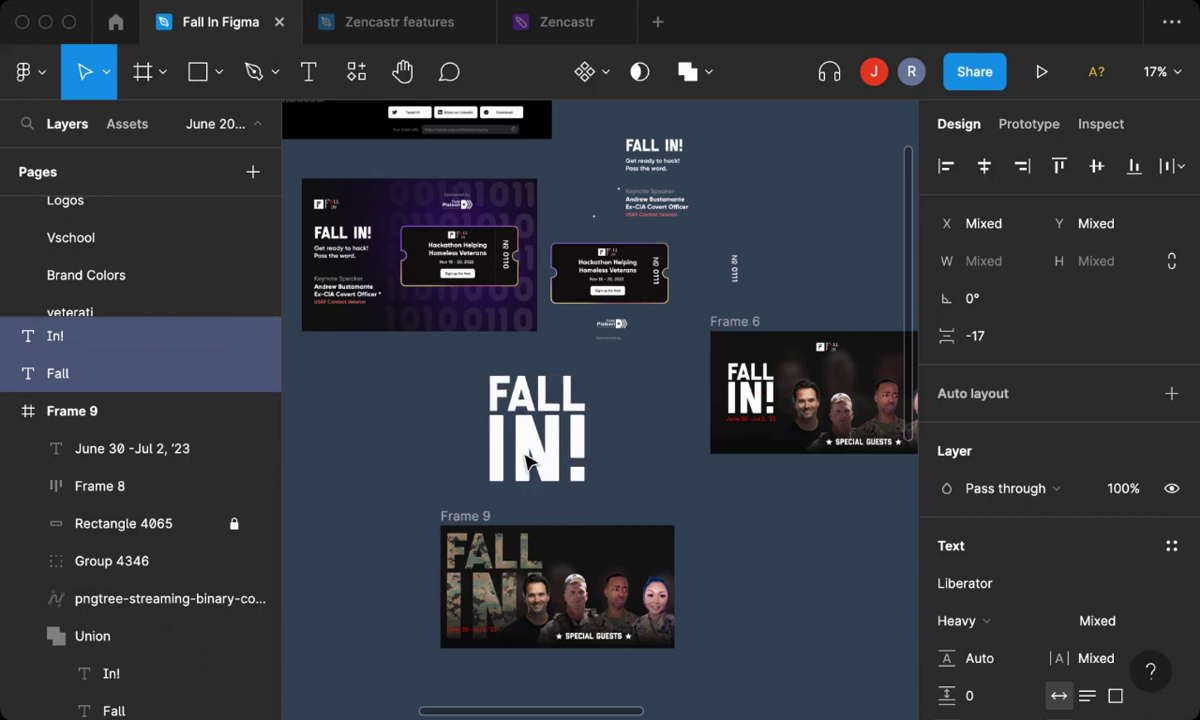
key("super+z")
mouse_move(140, 336)
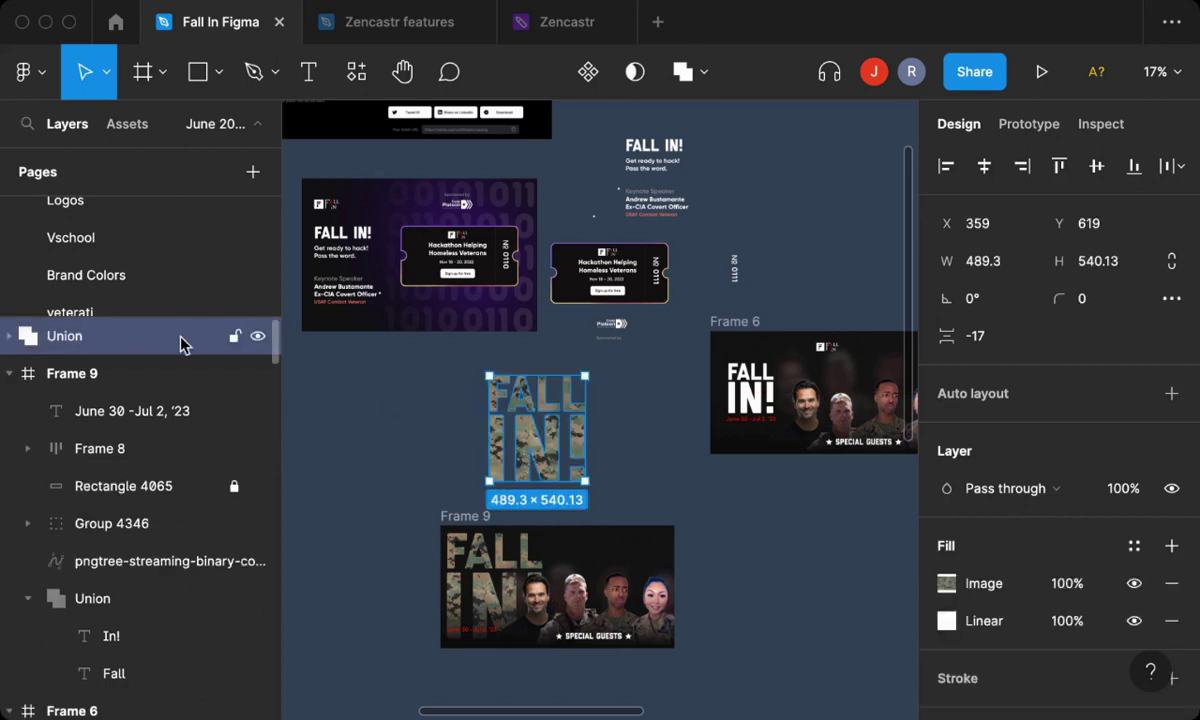
left_click(7, 336)
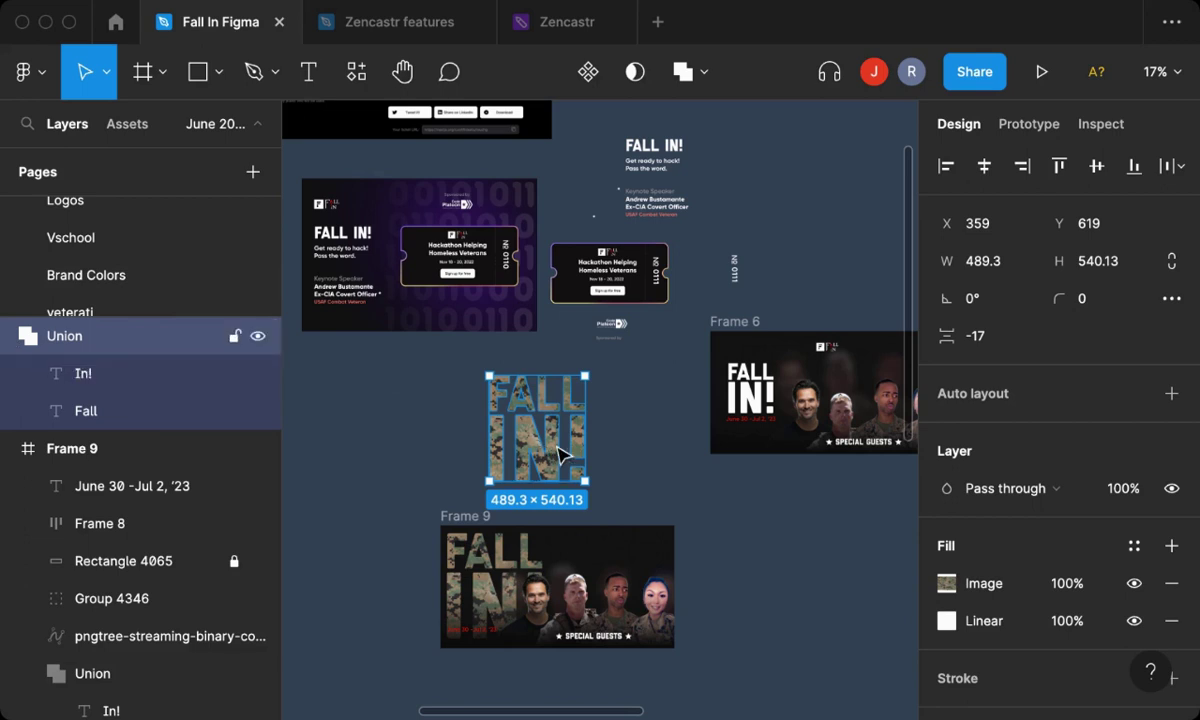
left_click(1133, 584)
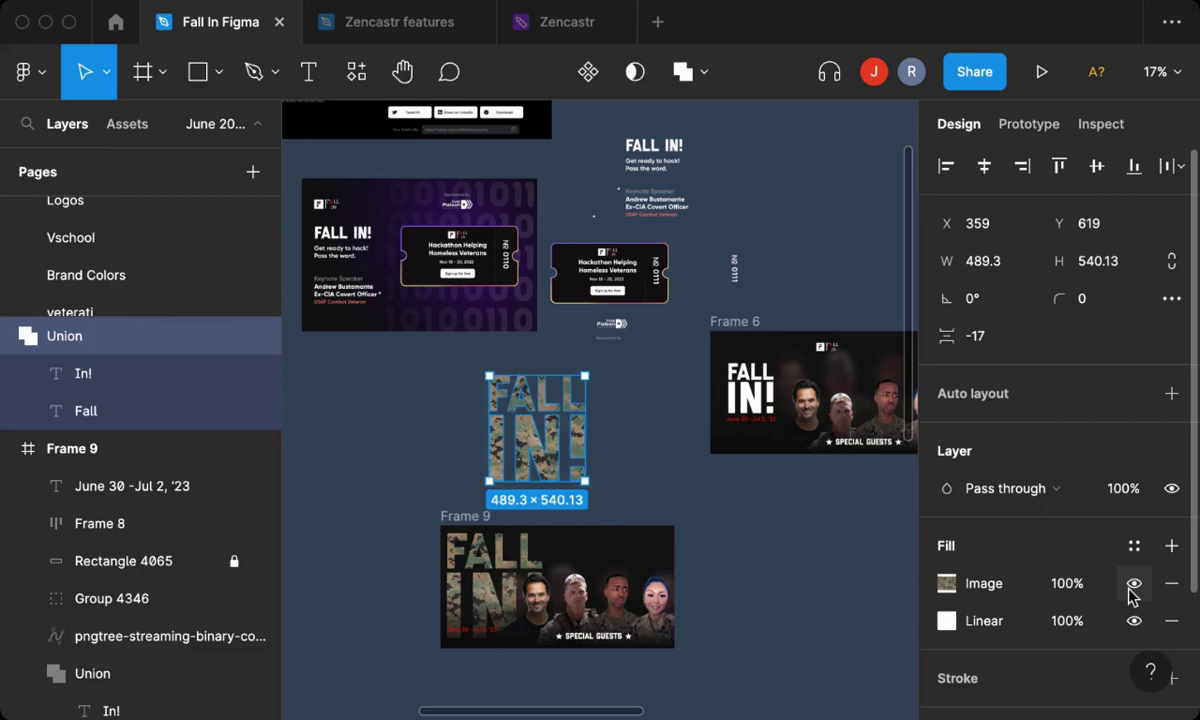
left_click(1134, 621)
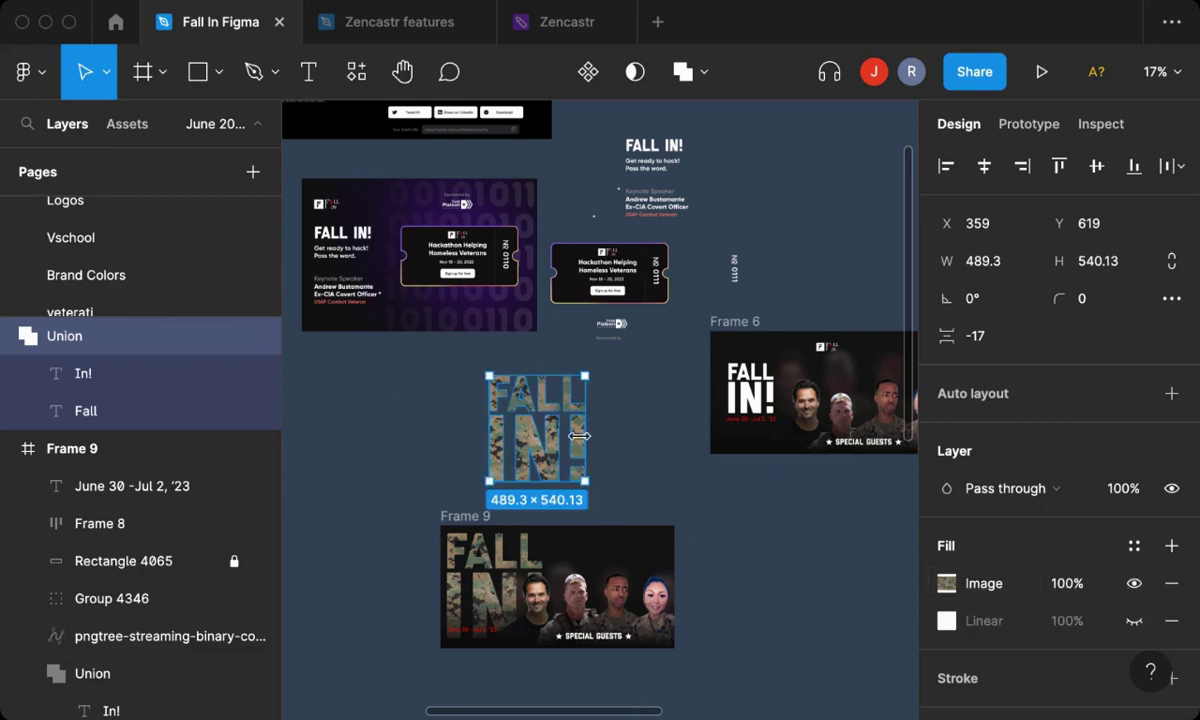
mouse_move(545, 440)
left_mouse_down()
mouse_move(583, 447)
mouse_move(562, 451)
left_mouse_up()
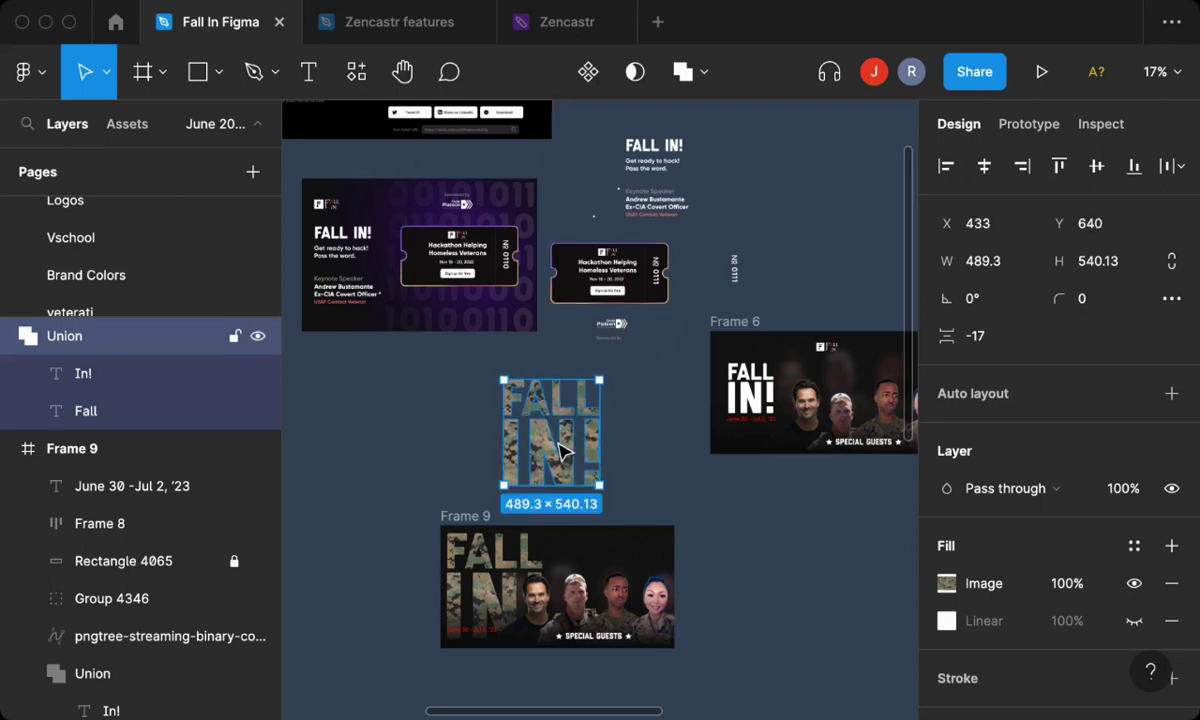
key("ctrl+z")
key("ctrl+z")
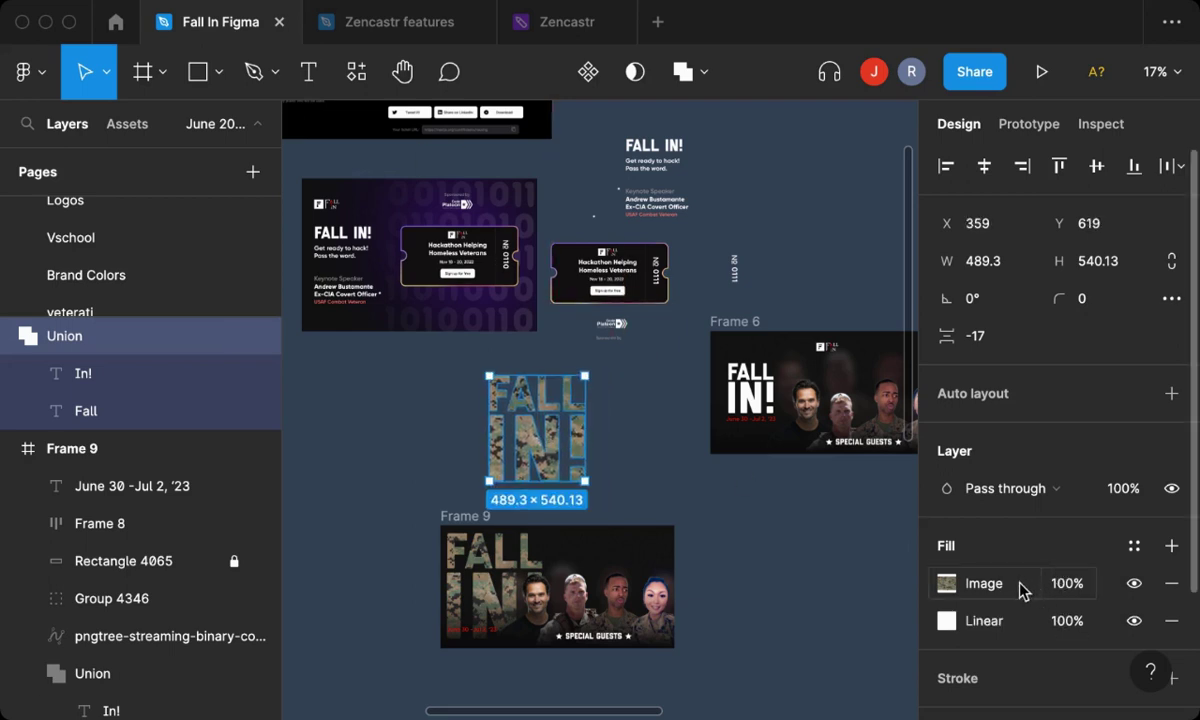
left_click(742, 402)
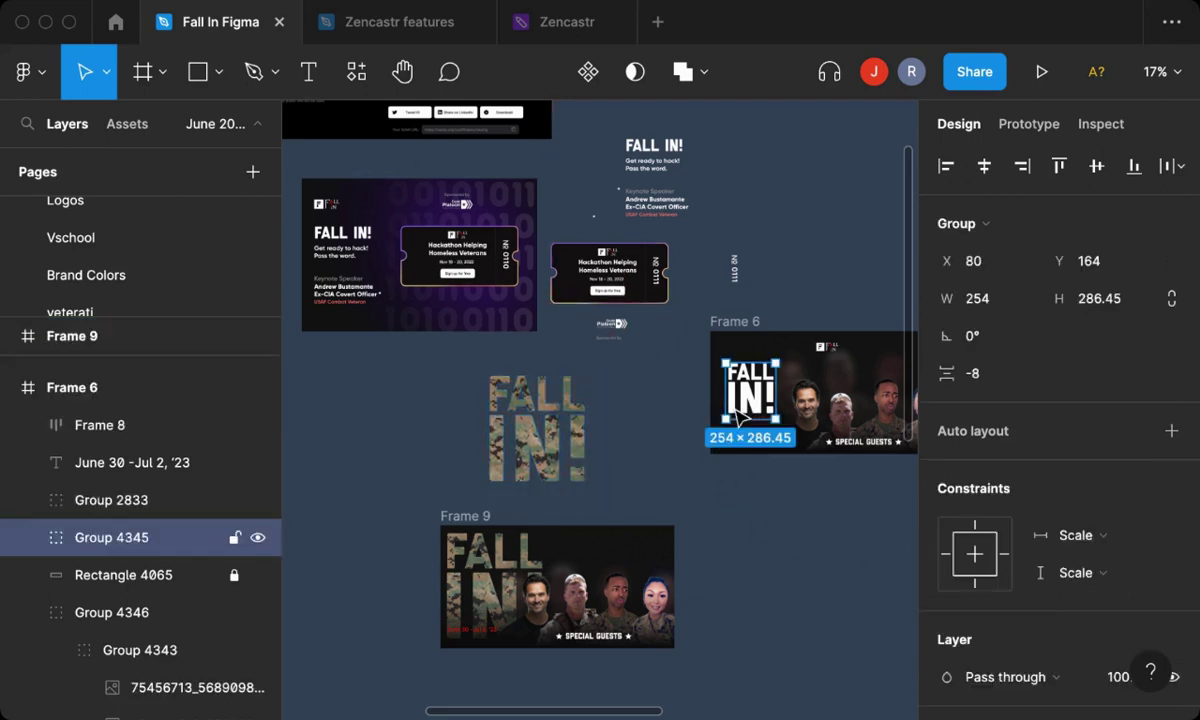
Select Frame 6's FALL IN! logo group and bring its Fill settings into view.
double_click(550, 457)
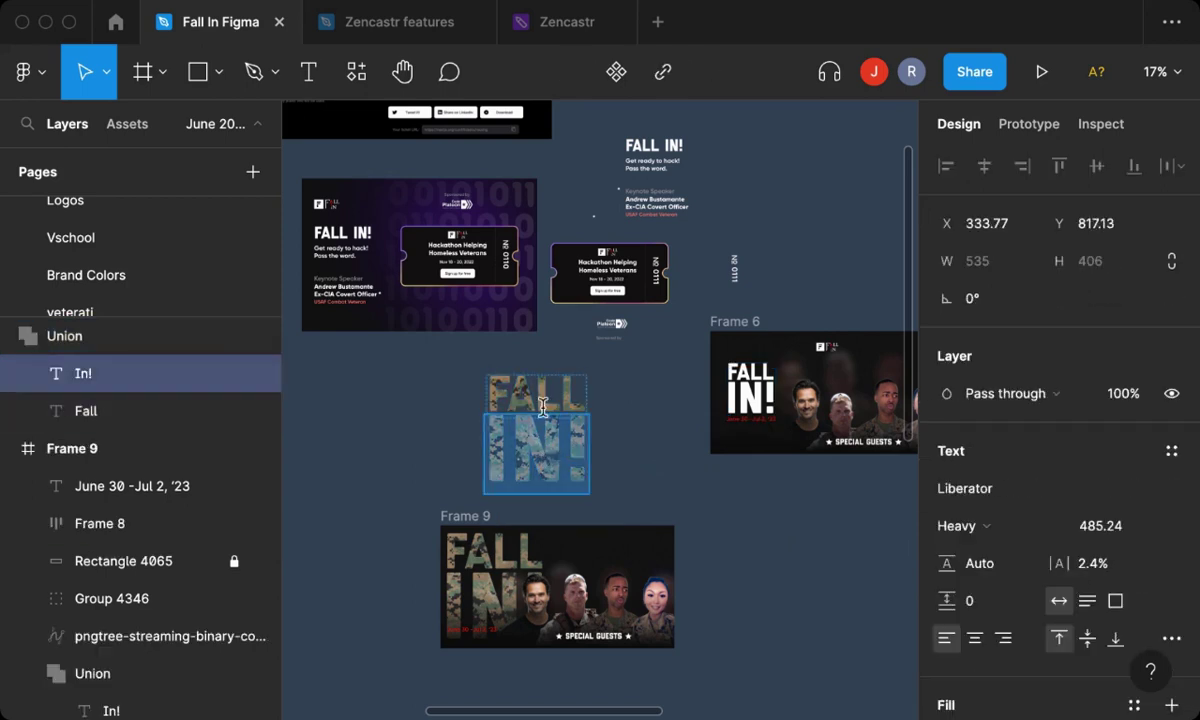
left_click(543, 405)
scroll(840, 625, "right", 10)
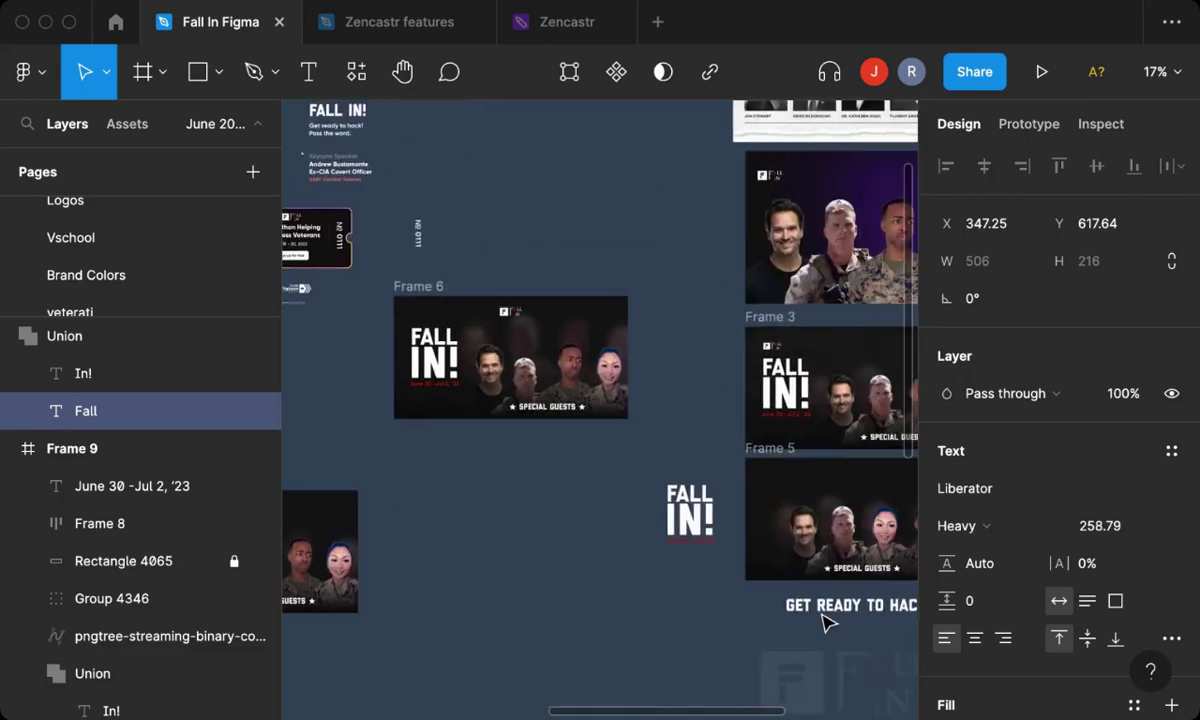
scroll(815, 618, "right", 8)
scroll(697, 522, "up", 3)
scroll(691, 522, "up", 5)
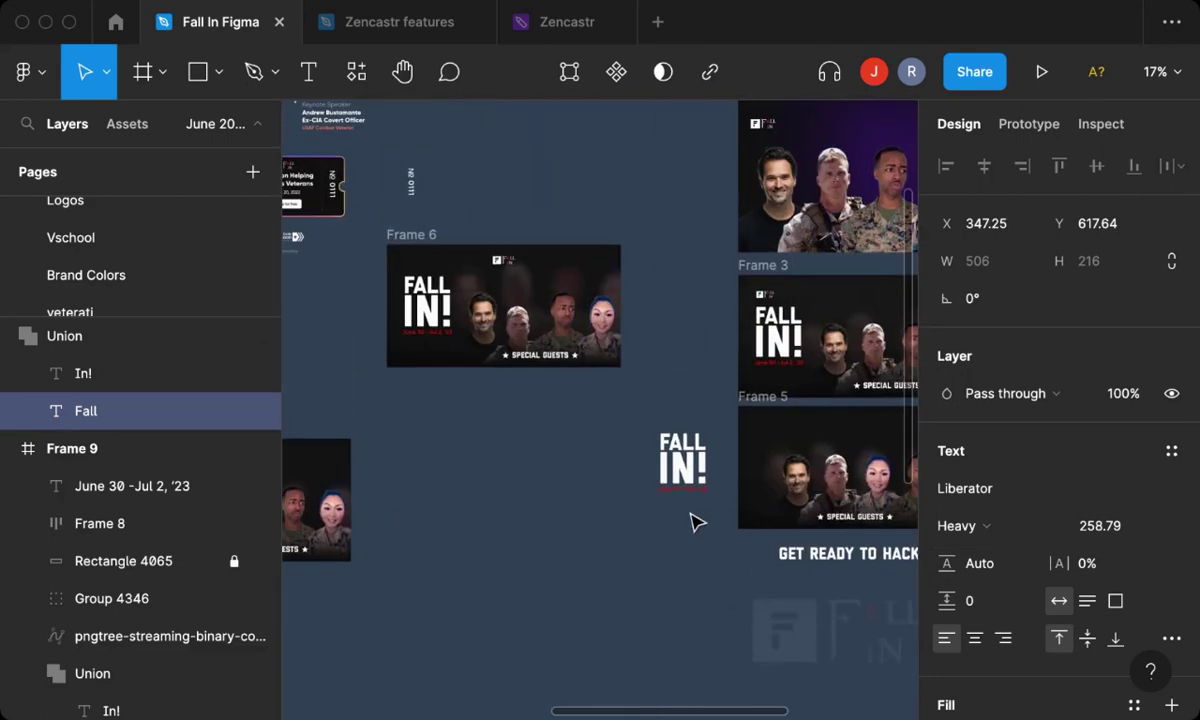
scroll(645, 456, "left", 4)
left_click(580, 415)
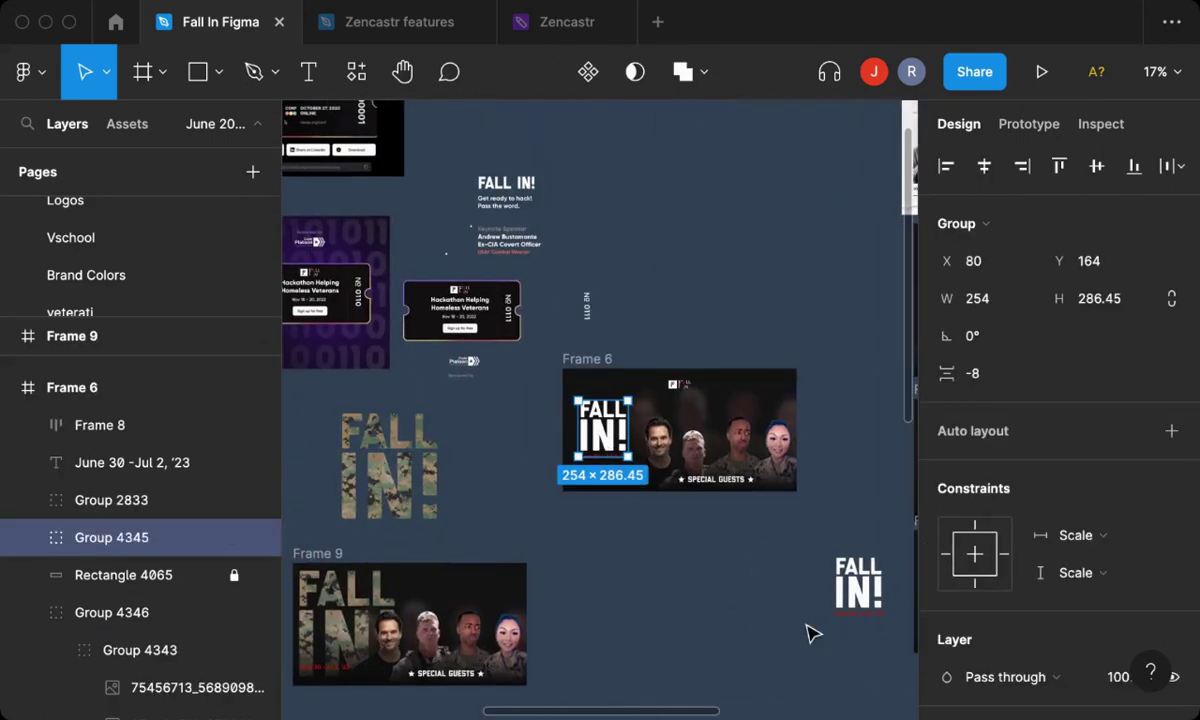
scroll(975, 612, "down", 3)
Add a second fill to the logo and explore its fill-type and scaling options.
left_click(1171, 545)
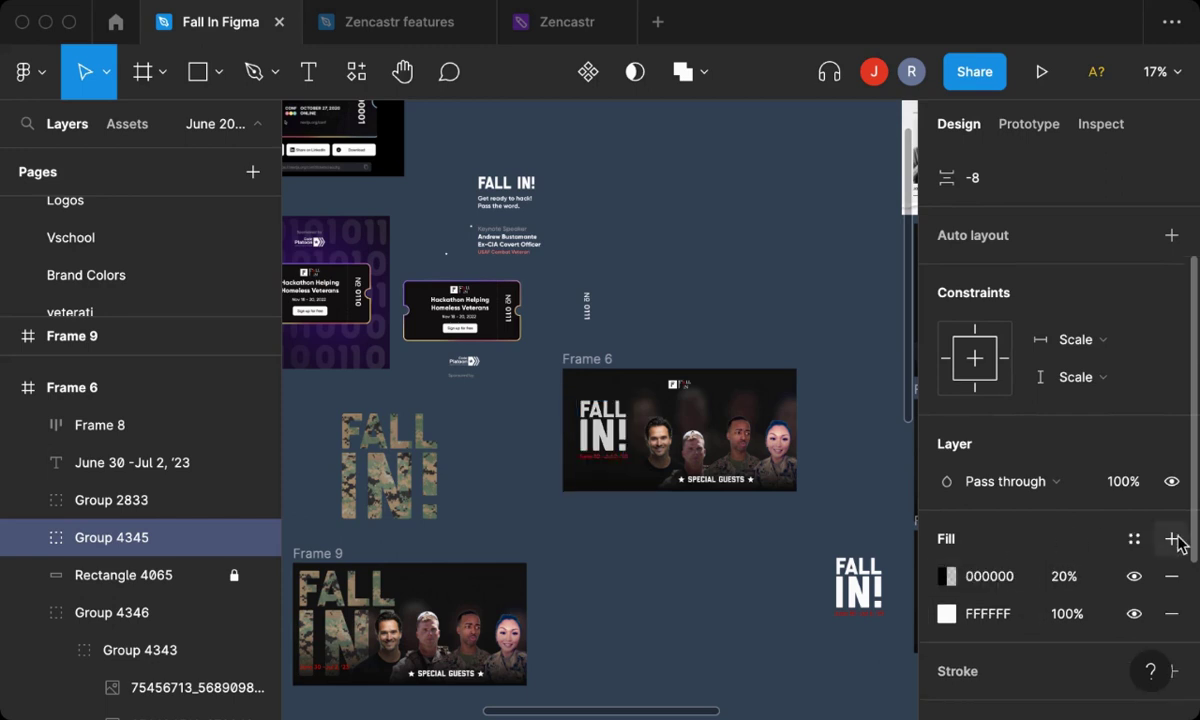
left_click(955, 577)
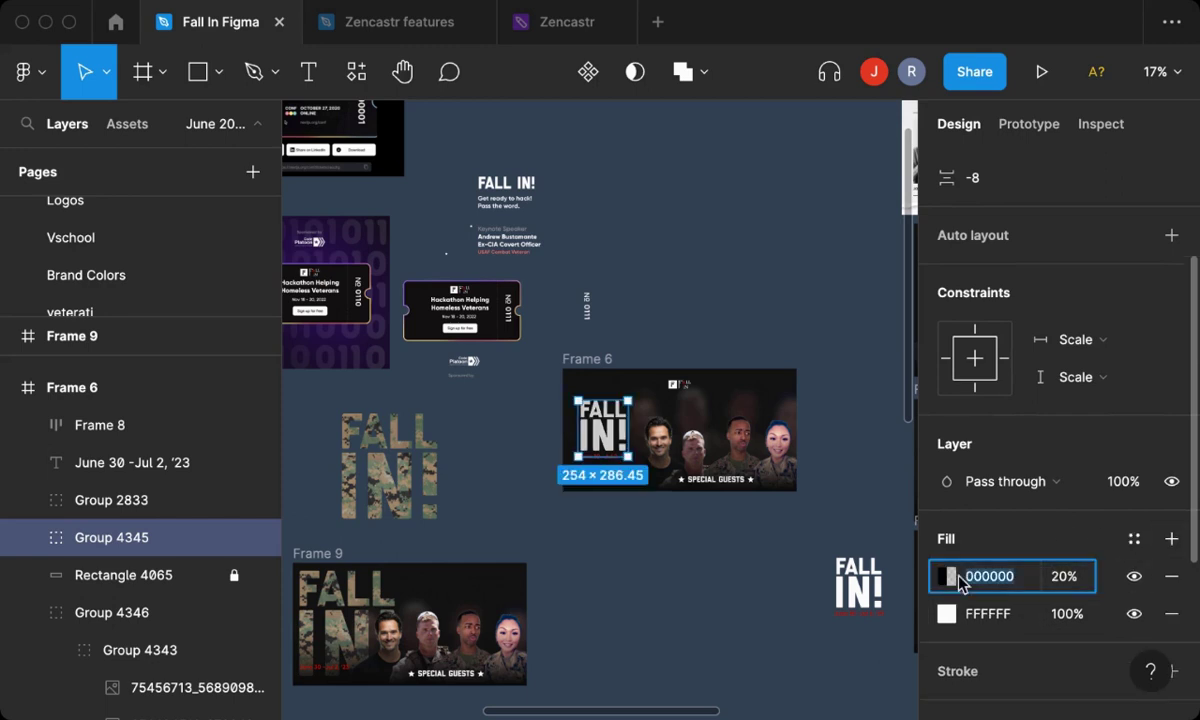
left_click(943, 578)
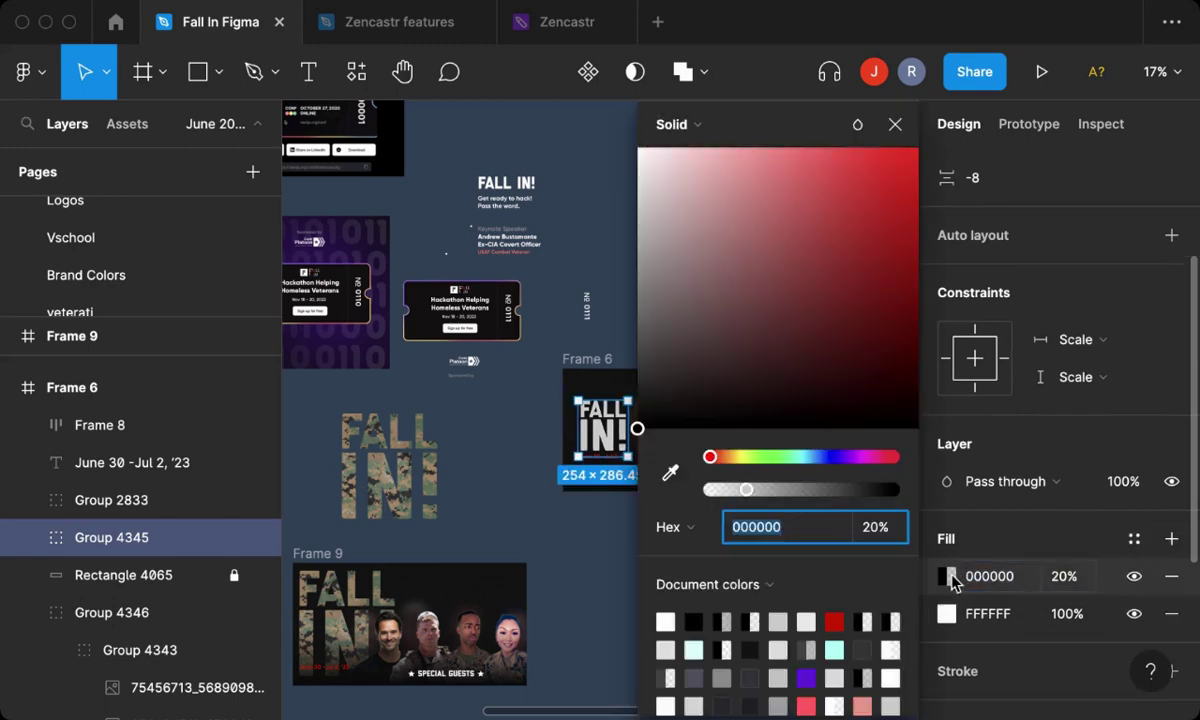
left_click(704, 128)
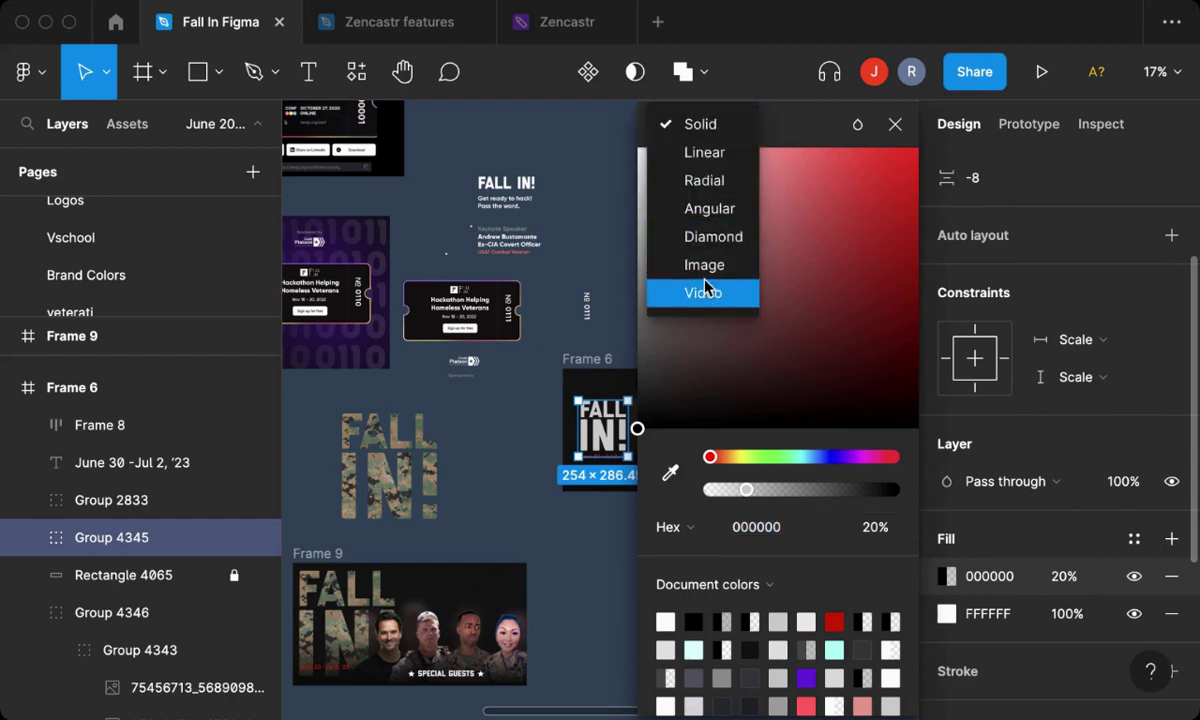
left_click(702, 292)
left_click(693, 126)
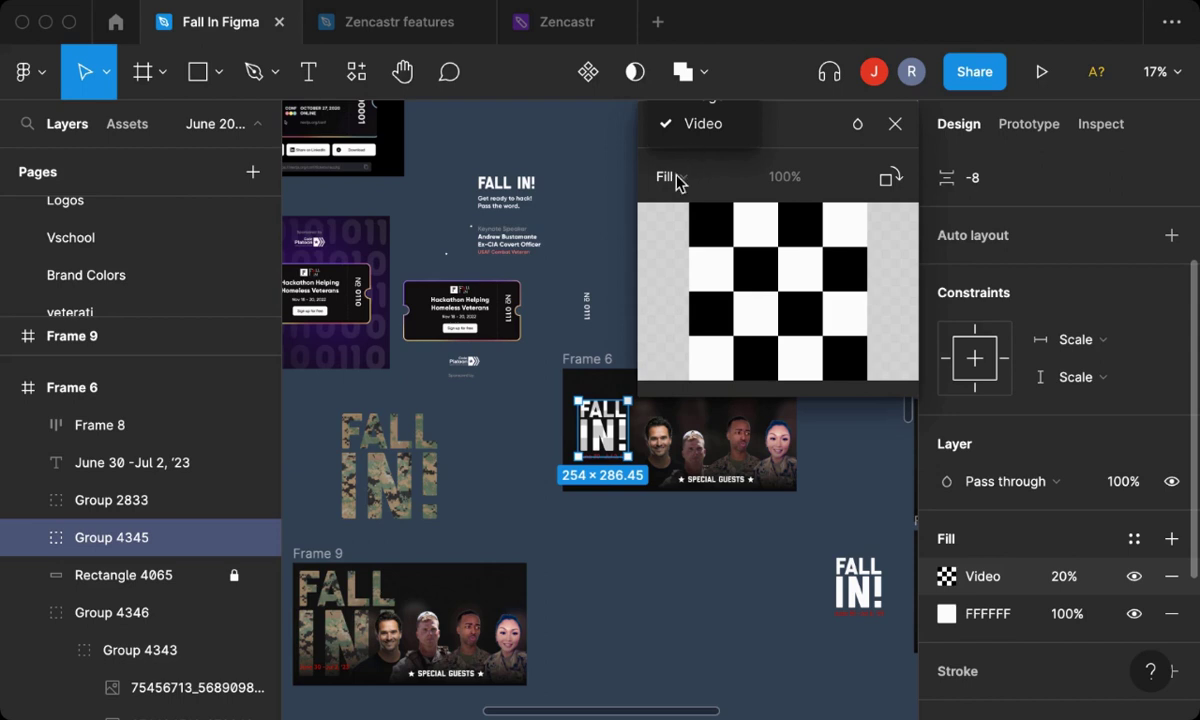
left_click(675, 180)
left_click(724, 122)
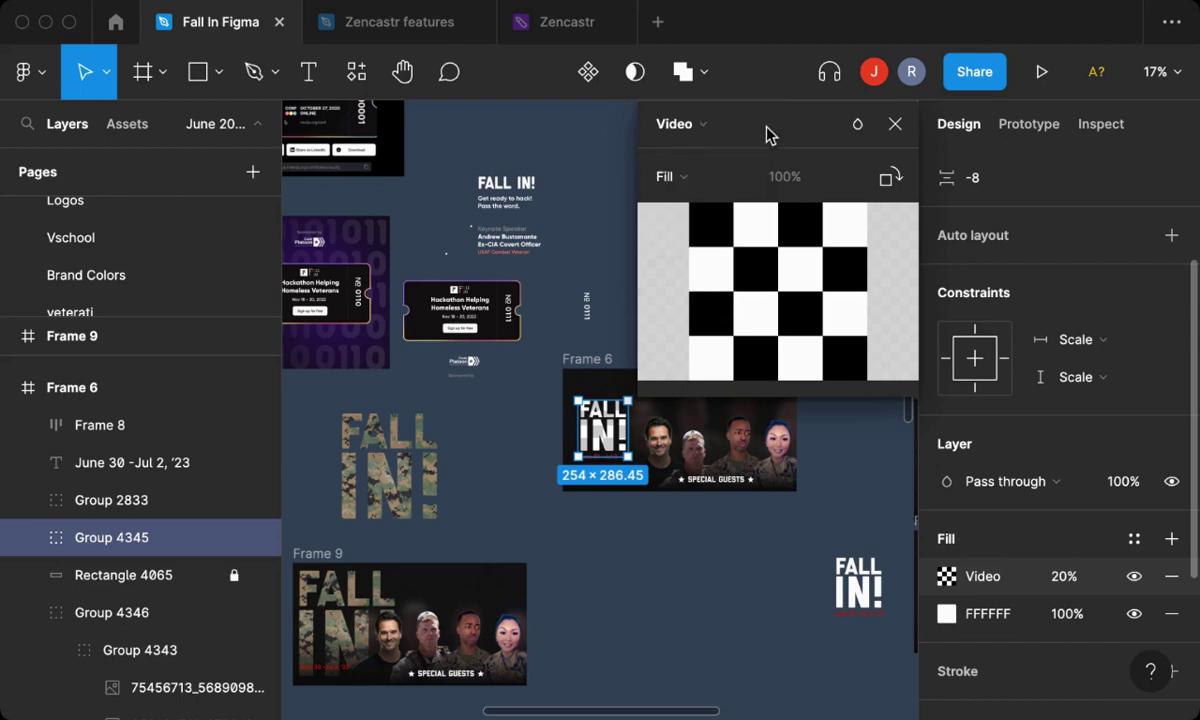
Switch the new fill to Image and cancel choosing a picture.
left_click(705, 124)
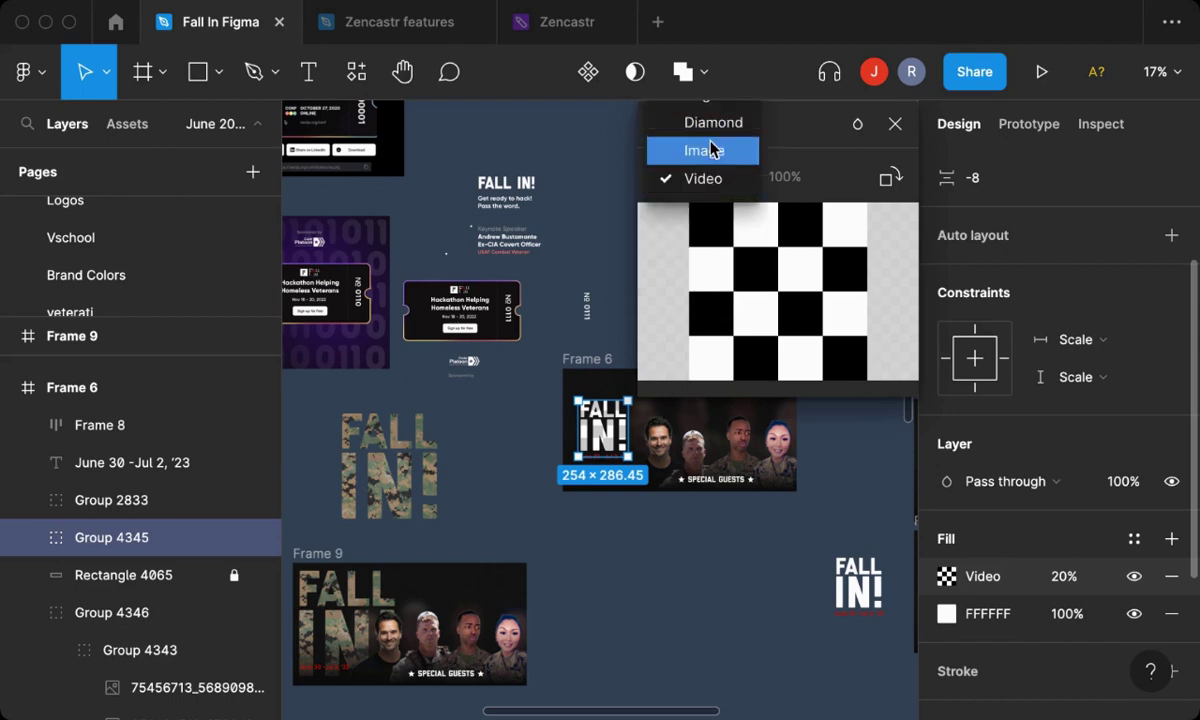
left_click(706, 146)
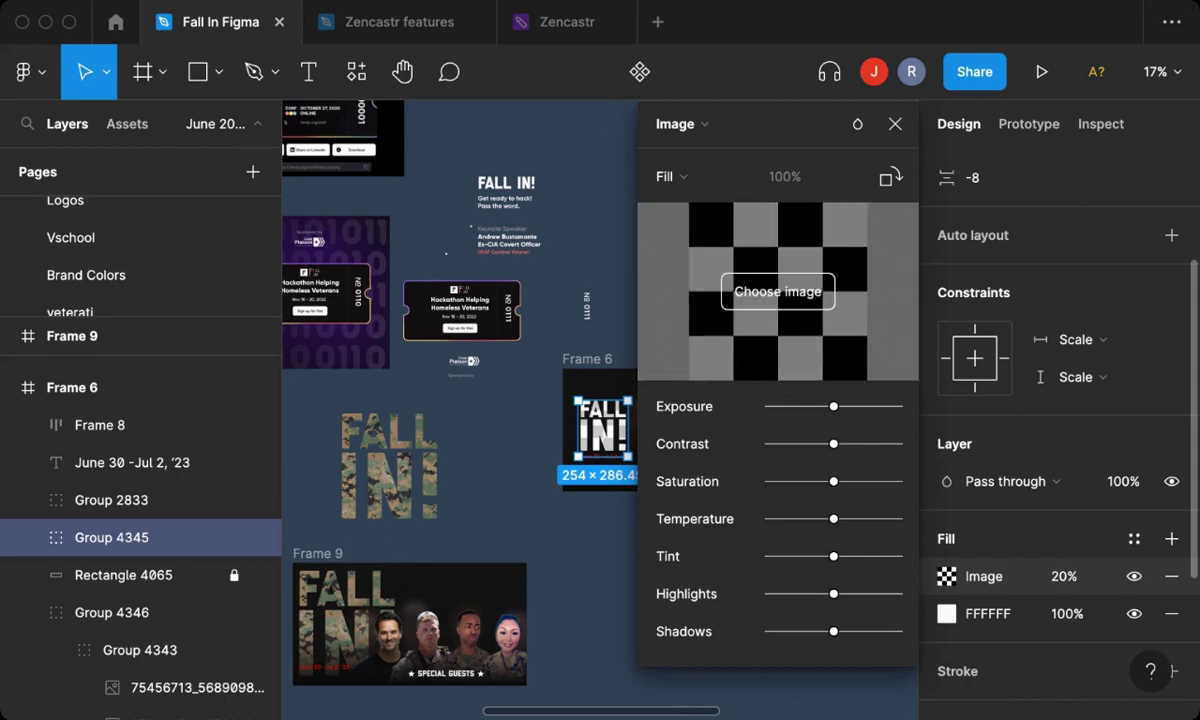
left_click(745, 285)
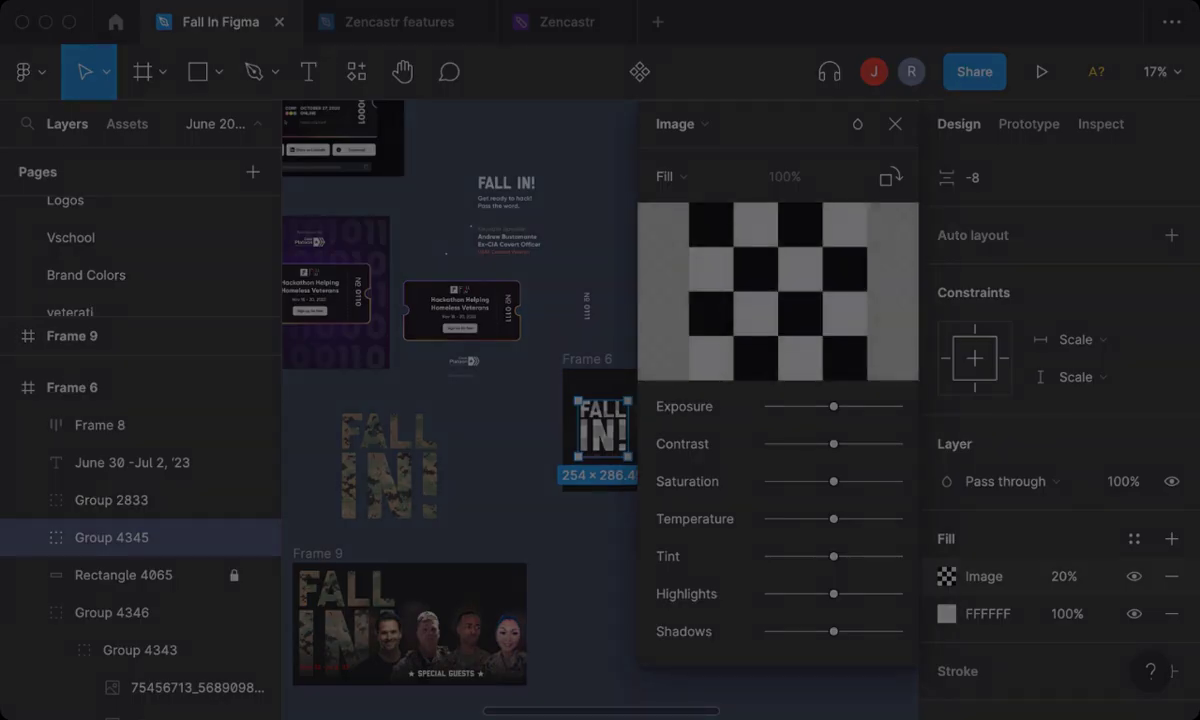
key("Escape")
scroll(557, 625, "right", 2)
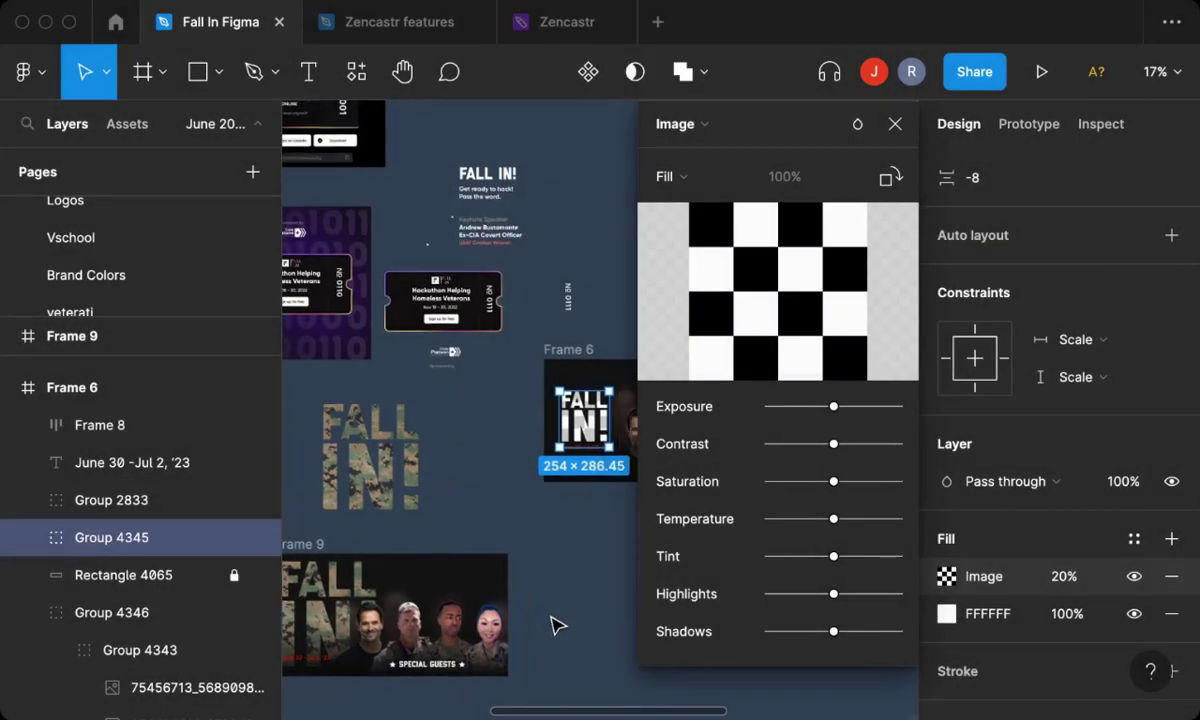
scroll(554, 624, "down", 5)
scroll(554, 624, "down", 5, "ctrl")
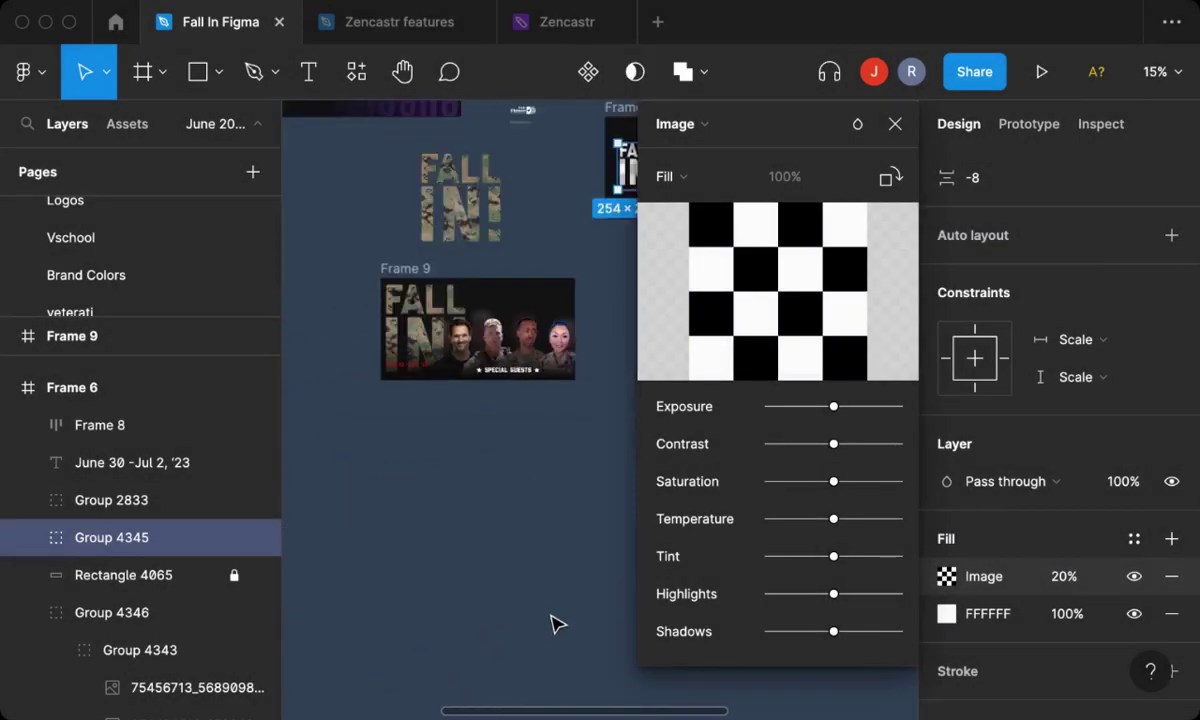
Close the image fill settings and pan around the canvas.
left_click(895, 124)
scroll(750, 477, "right", 3)
scroll(750, 477, "down", 4)
scroll(750, 477, "up", 5)
scroll(750, 477, "left", 4)
scroll(750, 477, "left", 3)
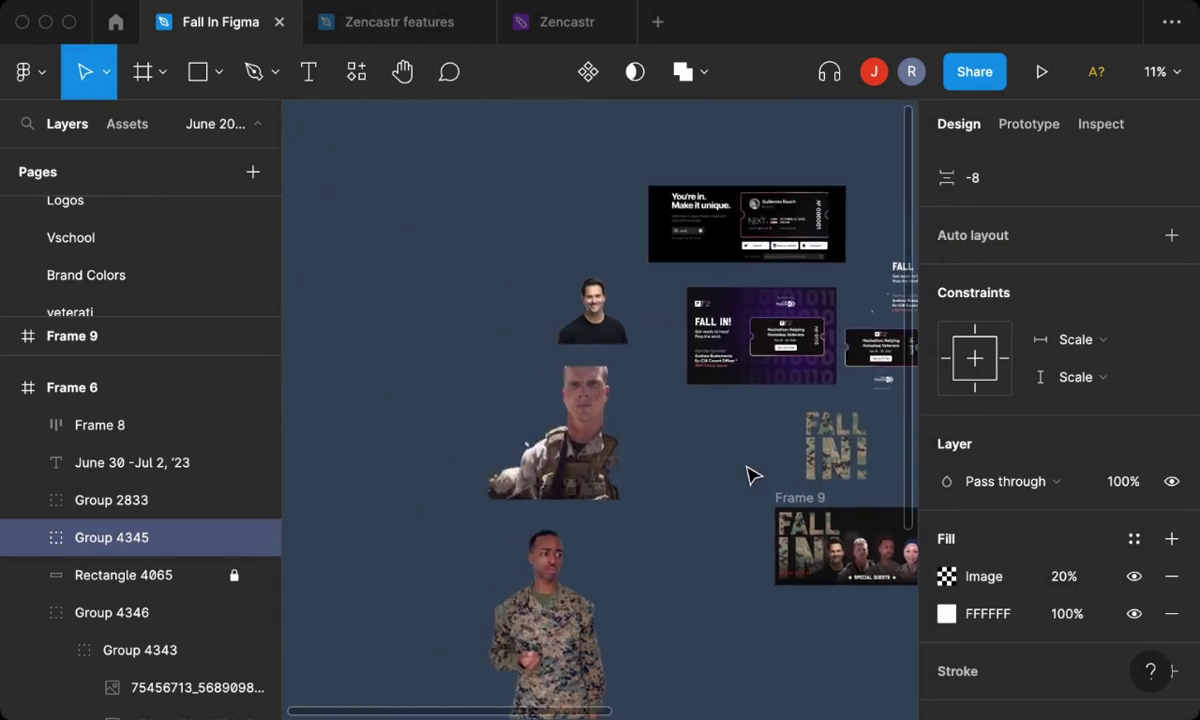
scroll(750, 477, "right", 5)
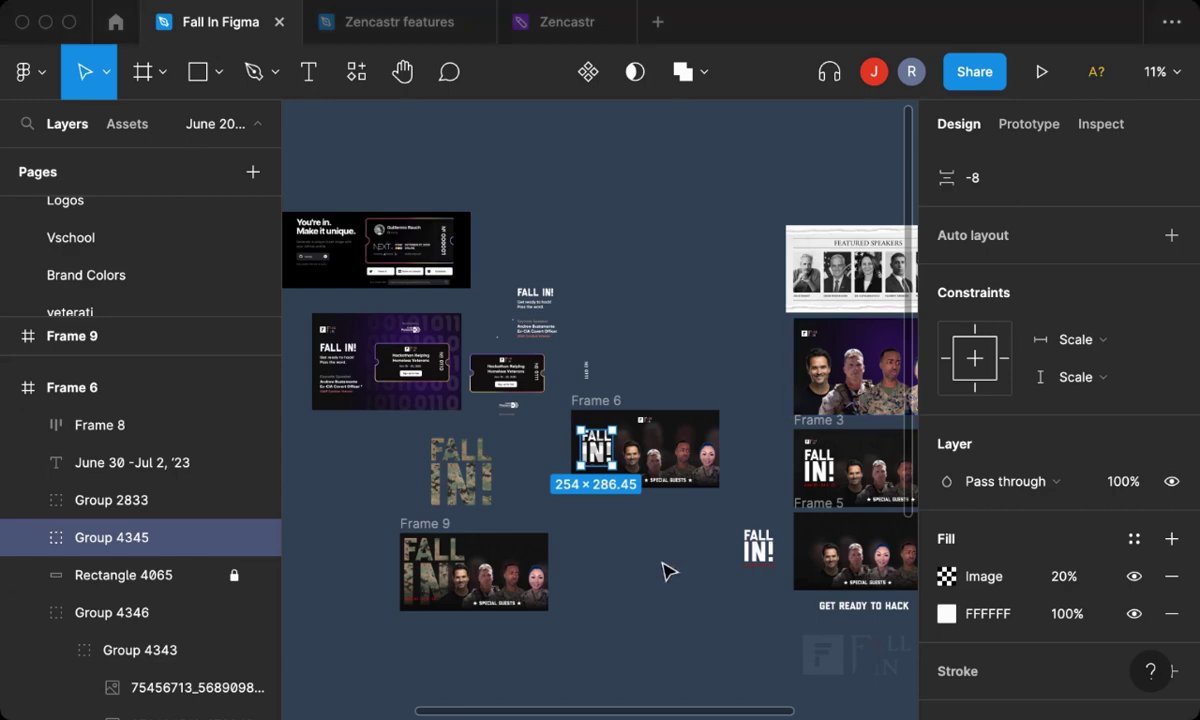
Clear the selection and pan to view banner Frames 3, 4, 5 and 7.
scroll(646, 608, "down", 3)
scroll(646, 608, "down", 3, "ctrl")
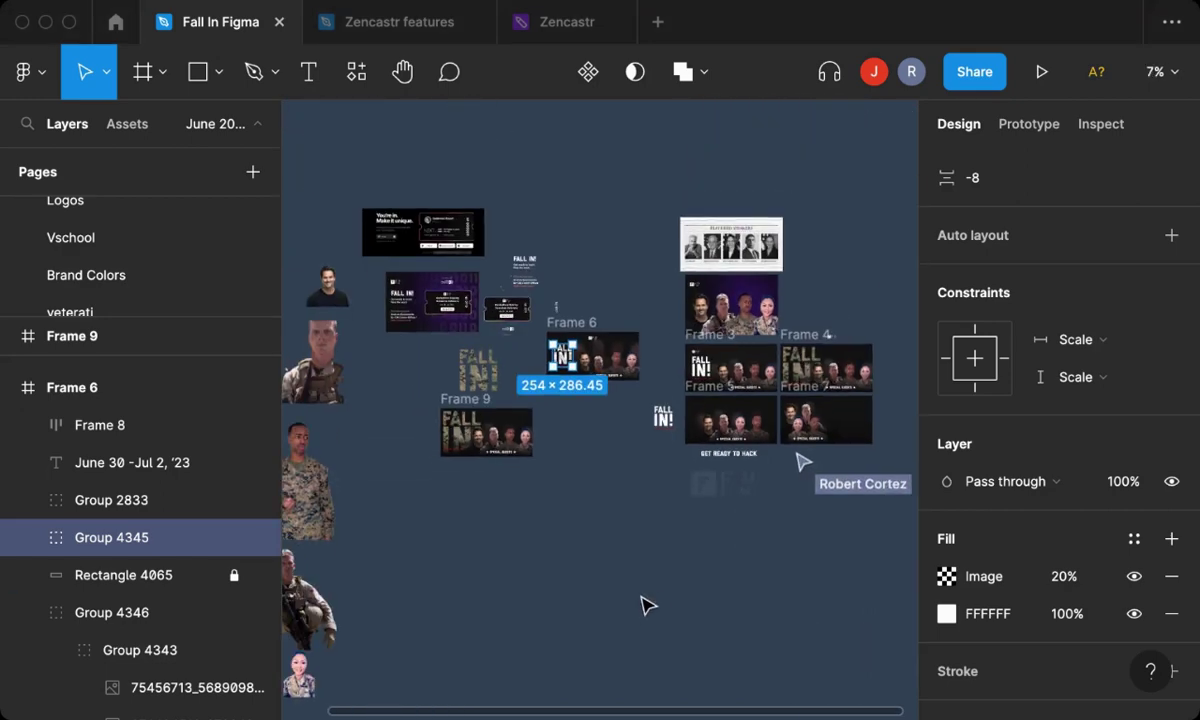
scroll(632, 575, "right", 2)
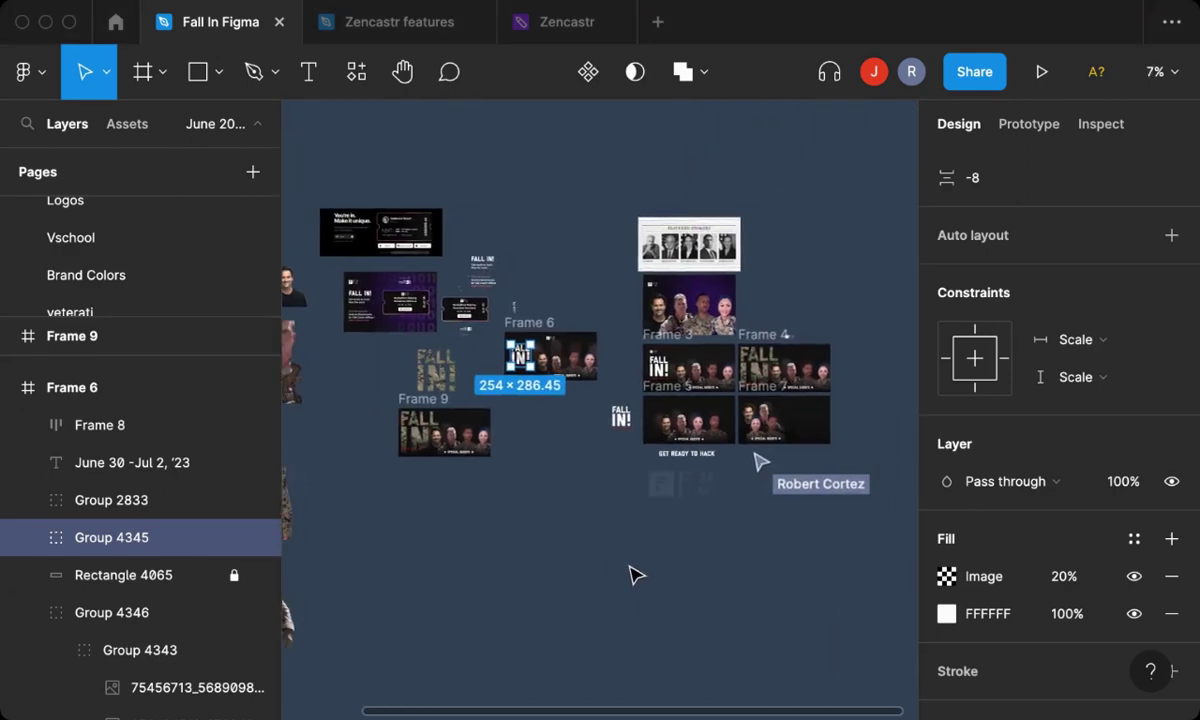
left_click(540, 440)
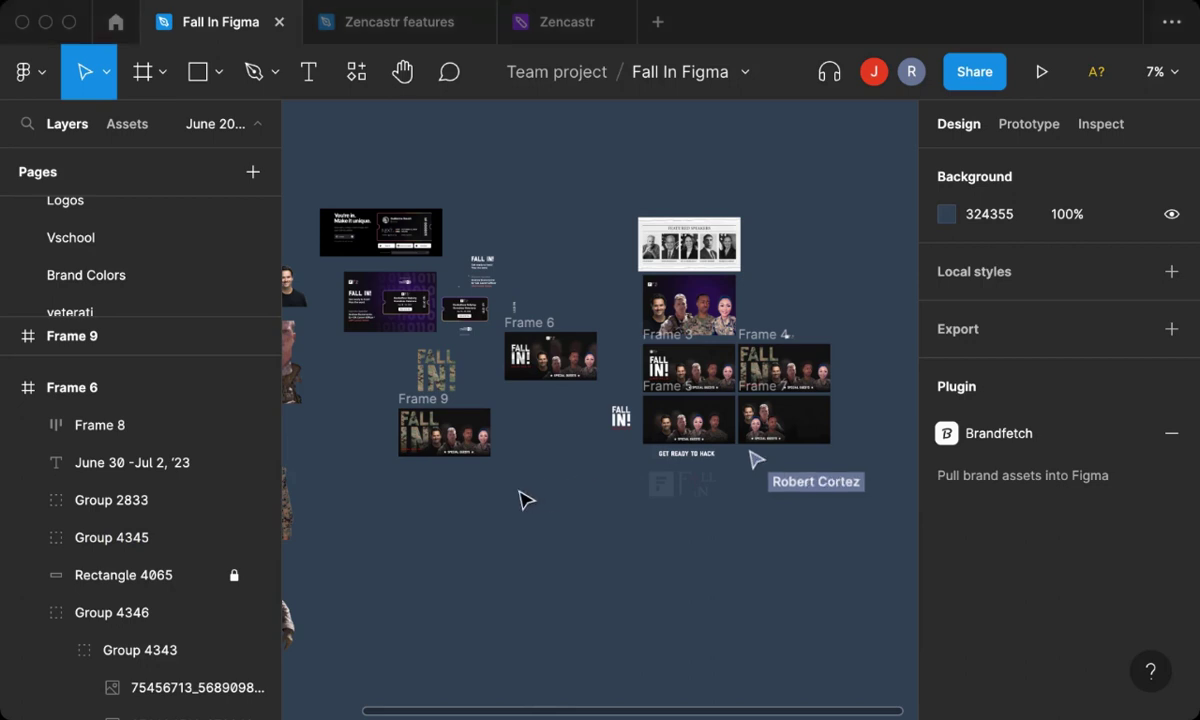
scroll(520, 498, "left", 5)
scroll(522, 498, "right", 6)
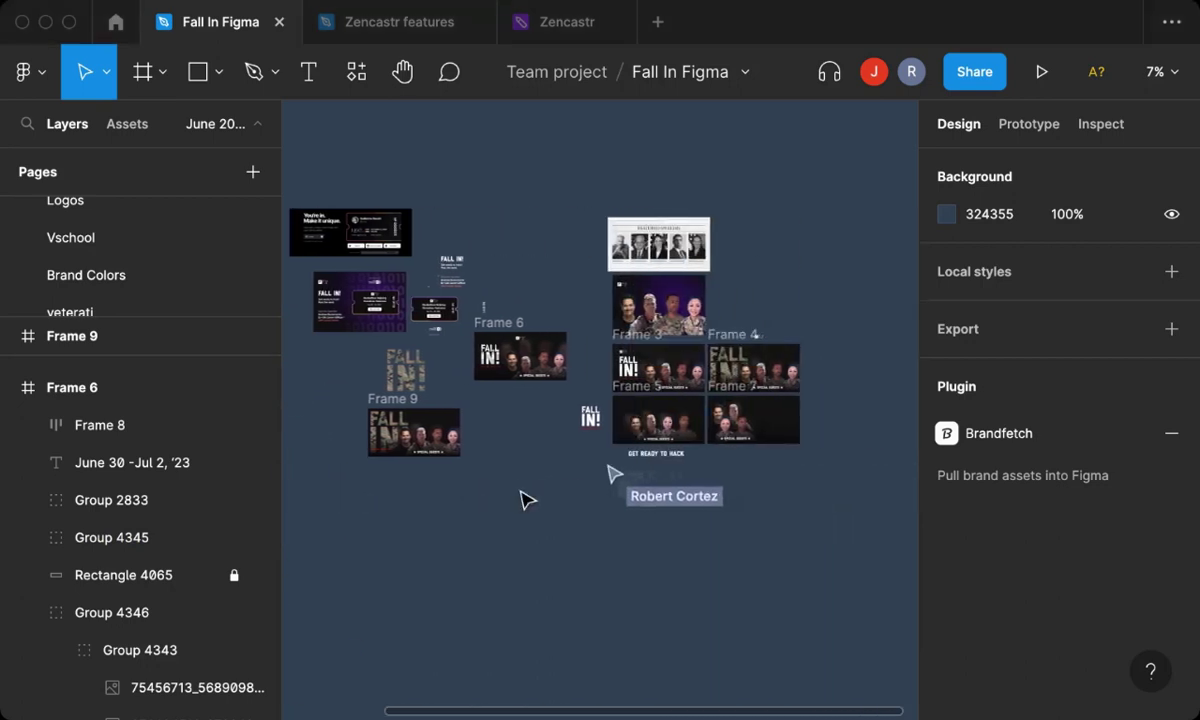
scroll(520, 498, "up", 3)
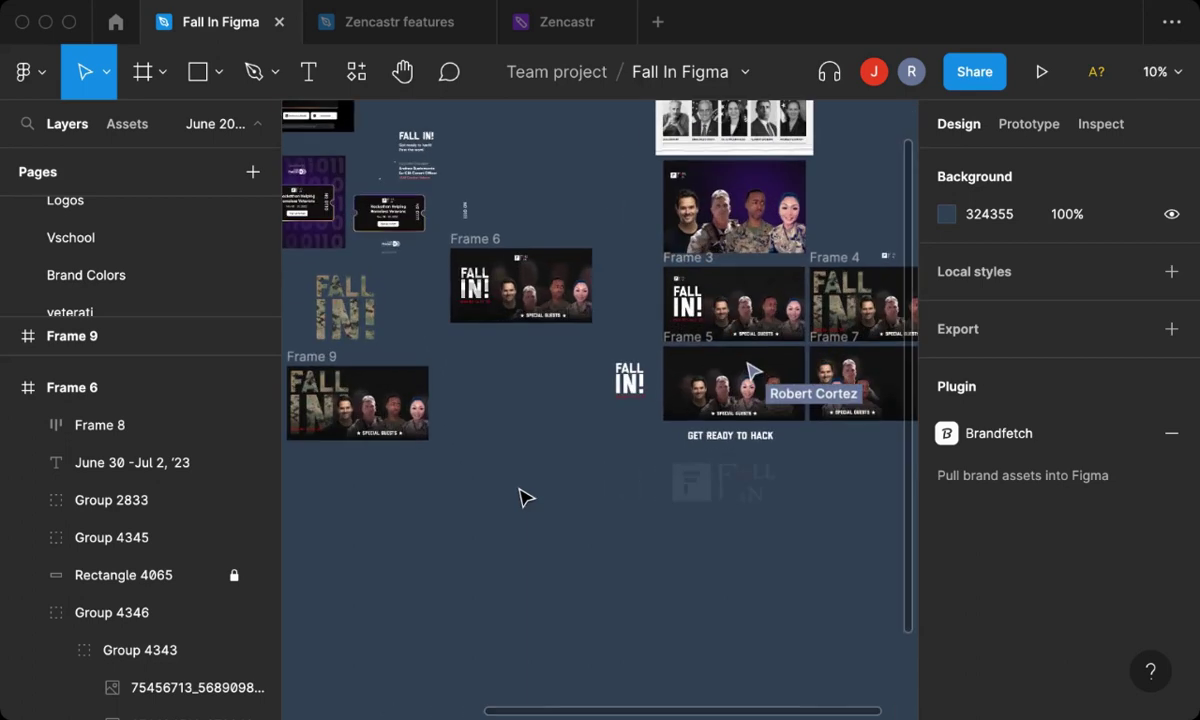
scroll(520, 498, "right", 5)
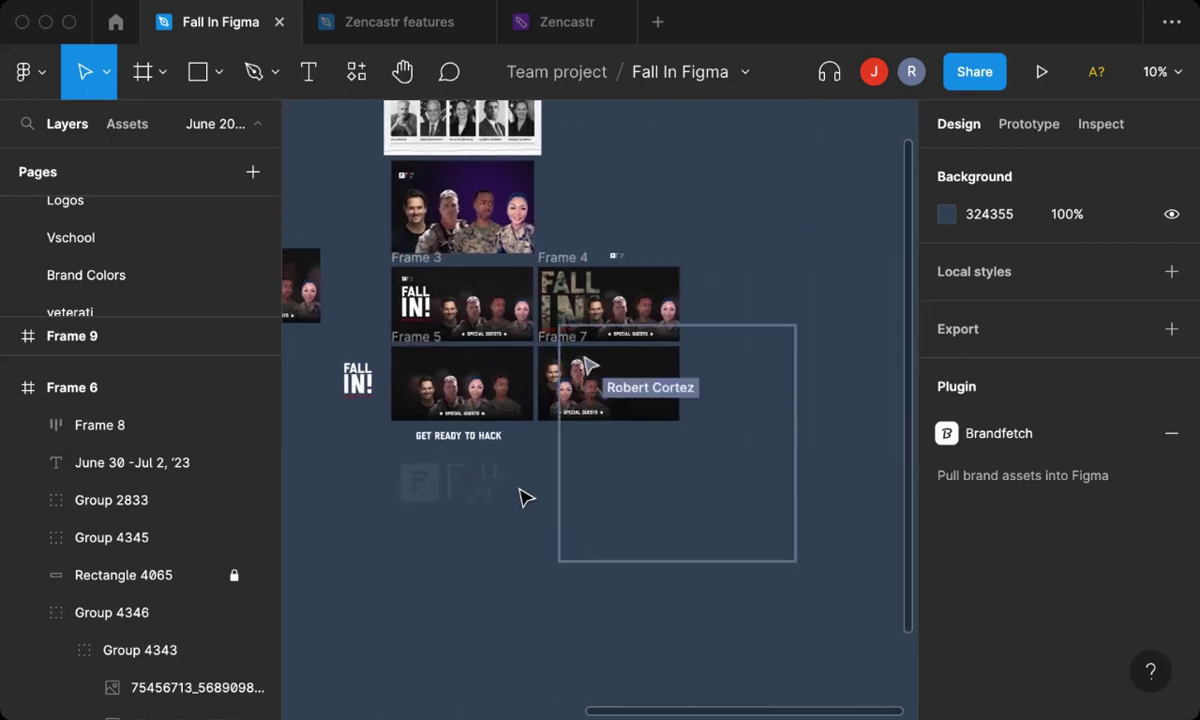
Duplicate the 2000×2000 camouflage image and move the copy far left of the frames.
left_click_drag(672, 452, 510, 697)
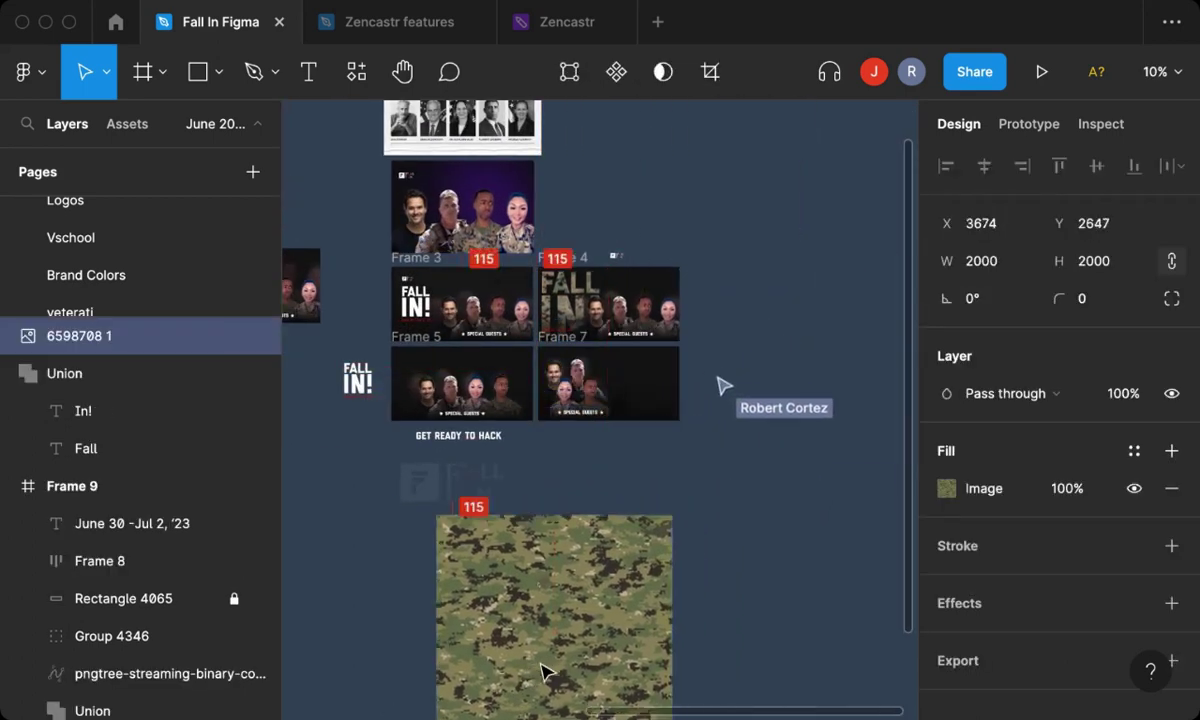
scroll(571, 439, "down", 5)
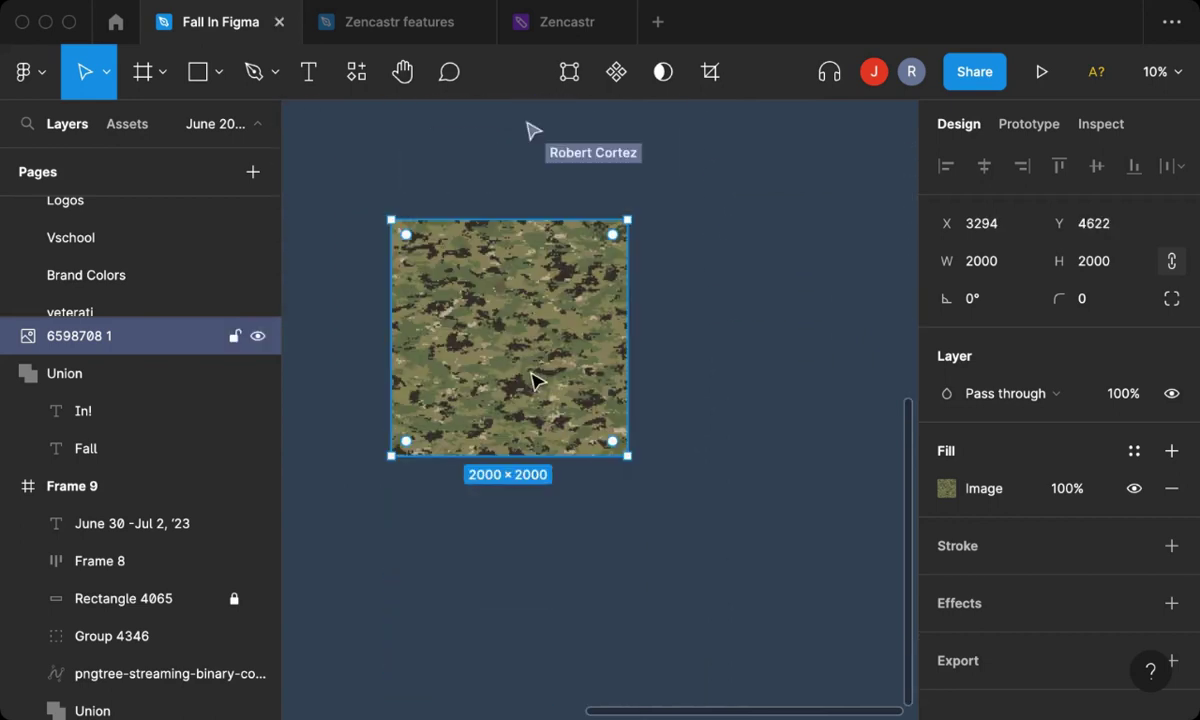
key("ctrl+d")
left_click_drag(563, 356, 763, 378)
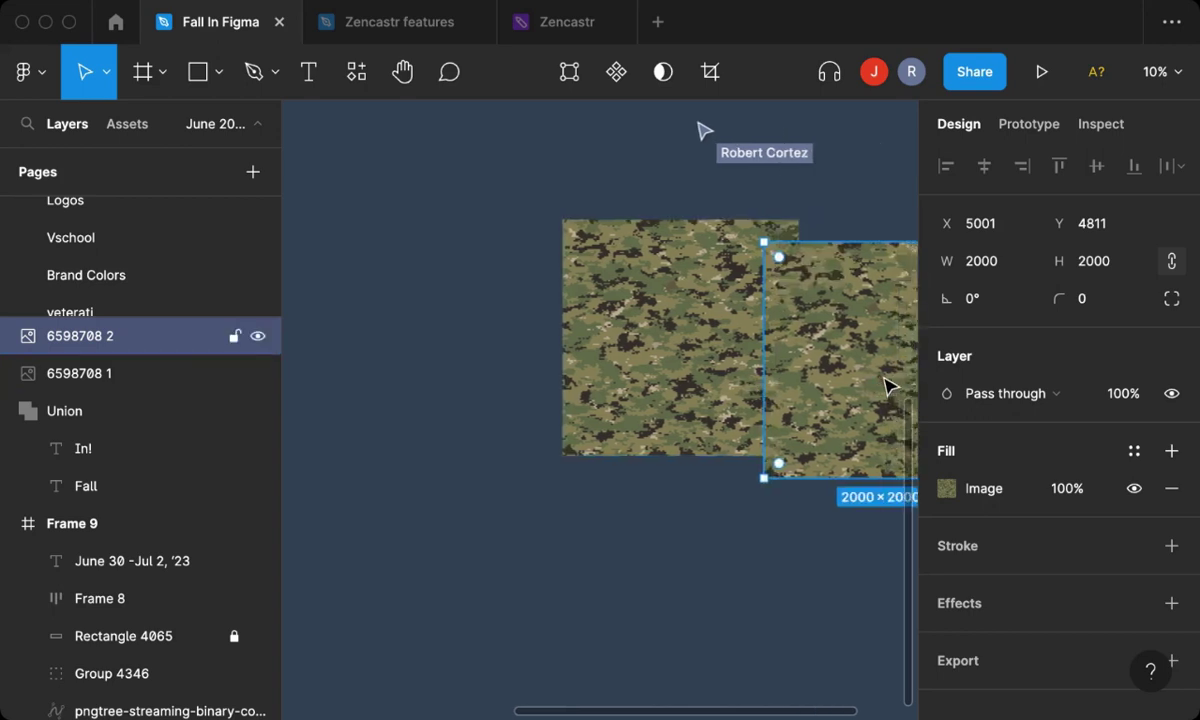
left_click_drag(848, 400, 590, 295)
scroll(580, 330, "up", 3)
mouse_move(547, 424)
left_mouse_down()
mouse_move(322, 263)
mouse_move(289, 348)
mouse_move(285, 300)
left_mouse_up()
Export the camouflage copy as a 1x PNG.
left_click(999, 656)
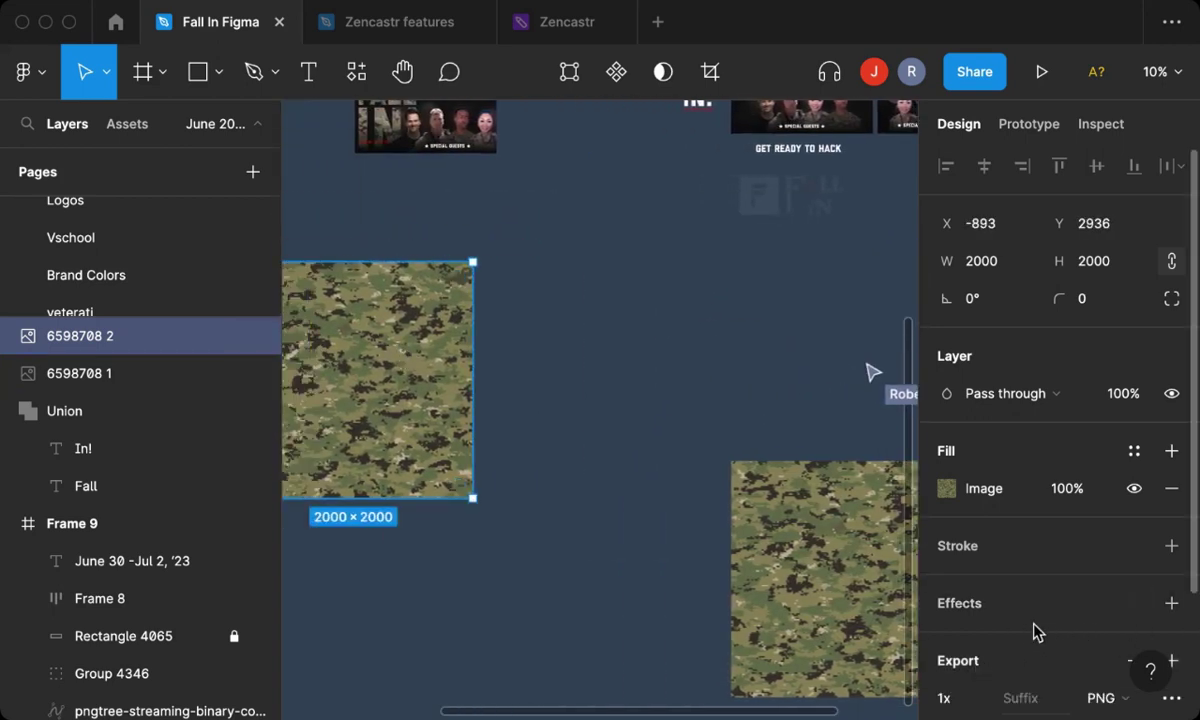
scroll(1034, 629, "down", 3)
left_click(975, 633)
scroll(1000, 620, "down", 5)
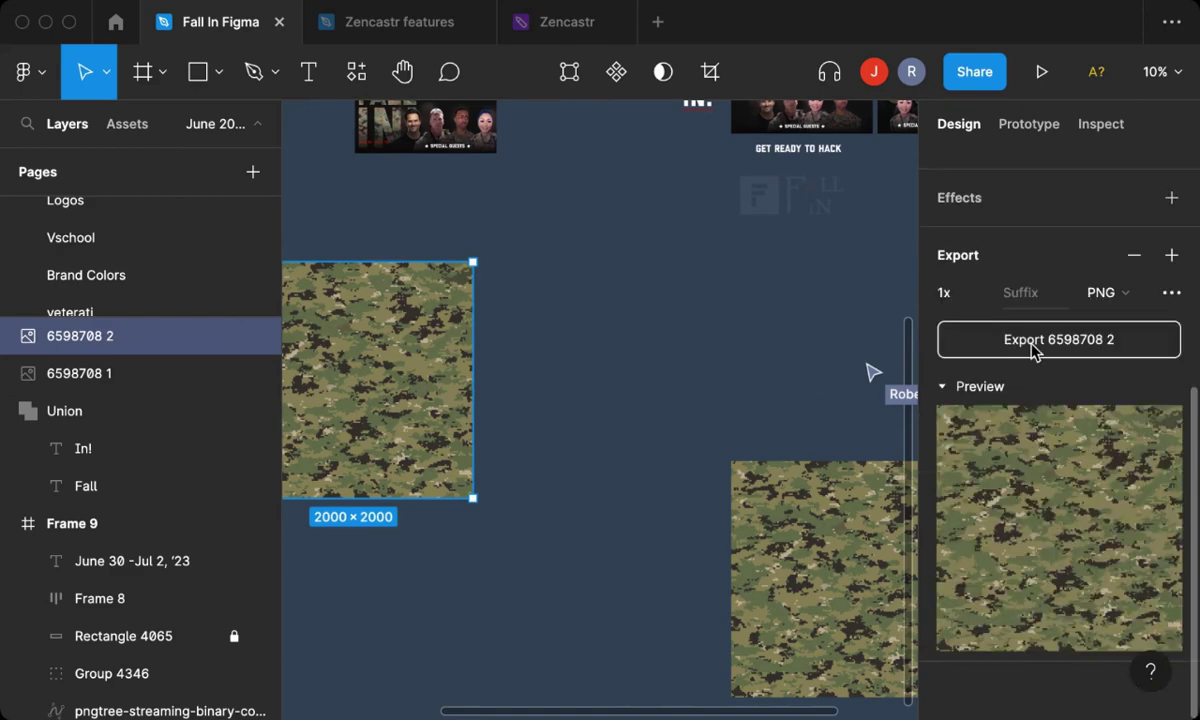
left_click(962, 345)
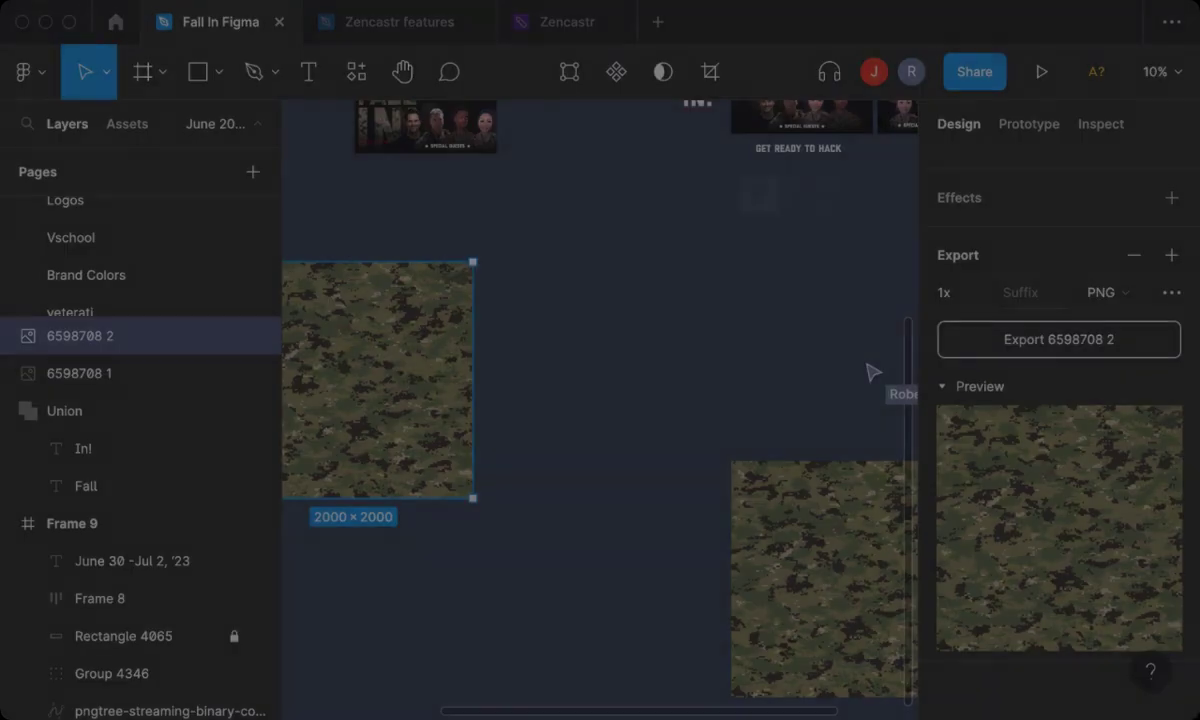
scroll(410, 418, "up", 5)
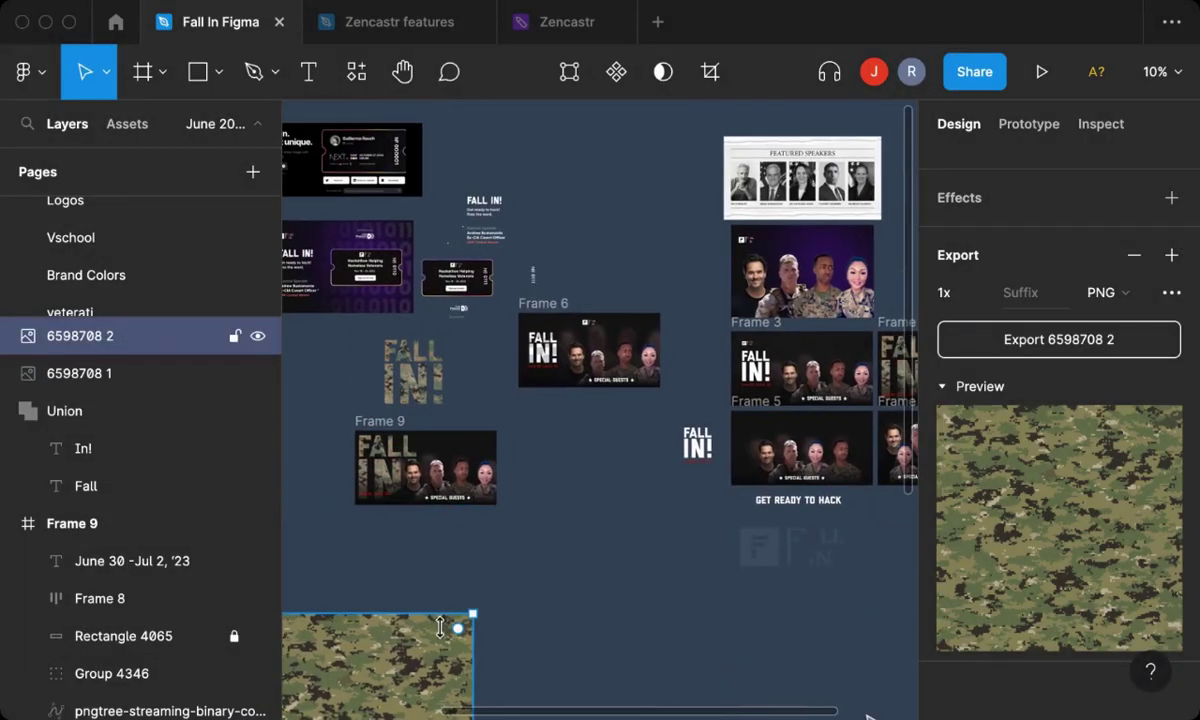
Move the original camouflage image left and down, away from Frame 6's logo group.
scroll(517, 599, "left", 4)
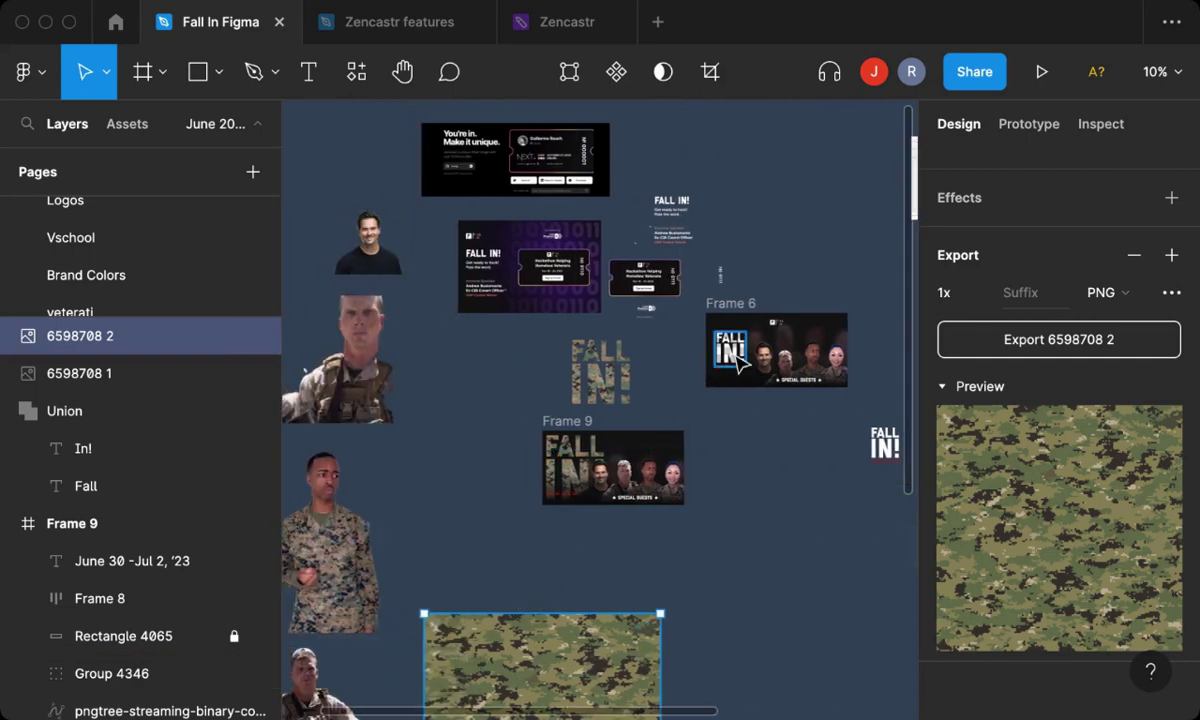
left_click(716, 434)
scroll(716, 437, "down", 5)
left_click_drag(730, 545, 408, 634)
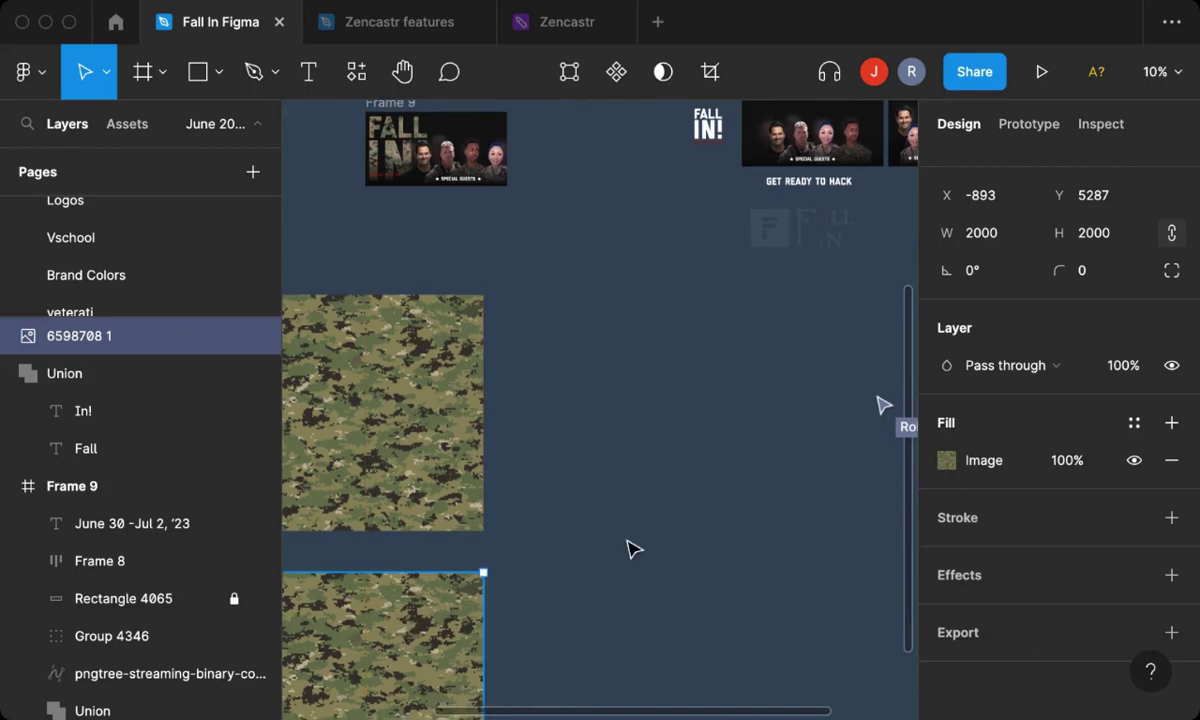
scroll(675, 477, "up", 6)
scroll(554, 613, "down", 2)
scroll(557, 613, "down", 4)
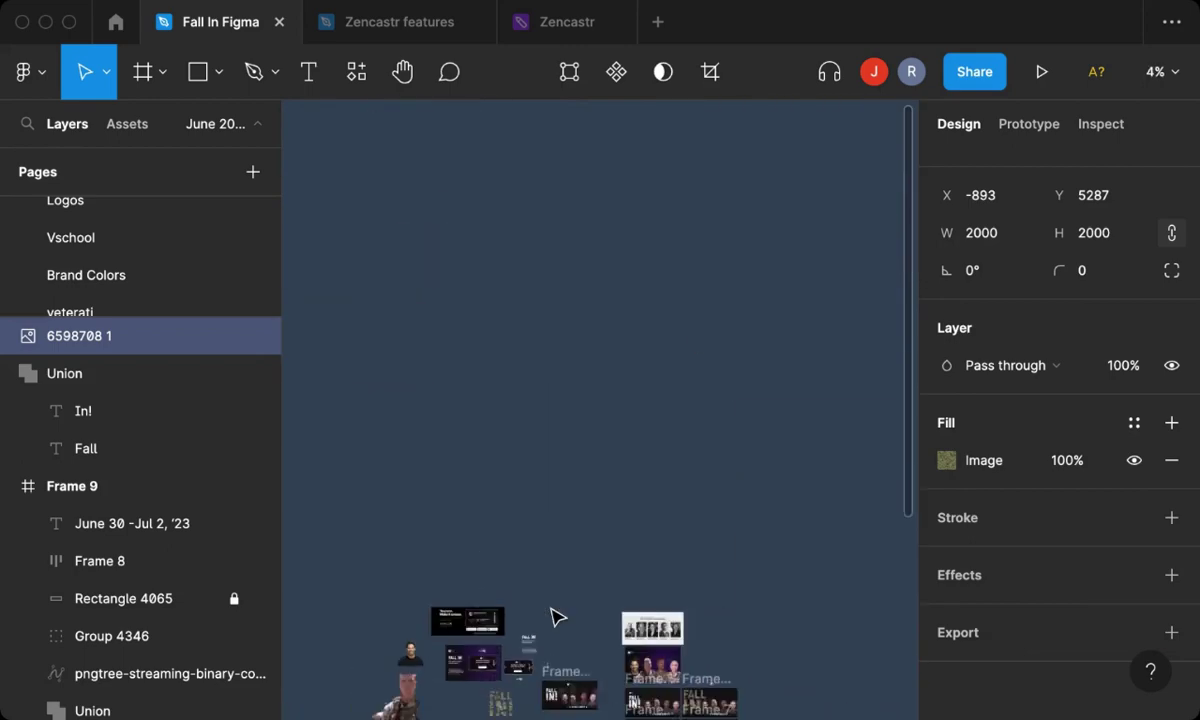
scroll(557, 625, "down", 3)
scroll(560, 665, "up", 4)
scroll(538, 615, "up", 2)
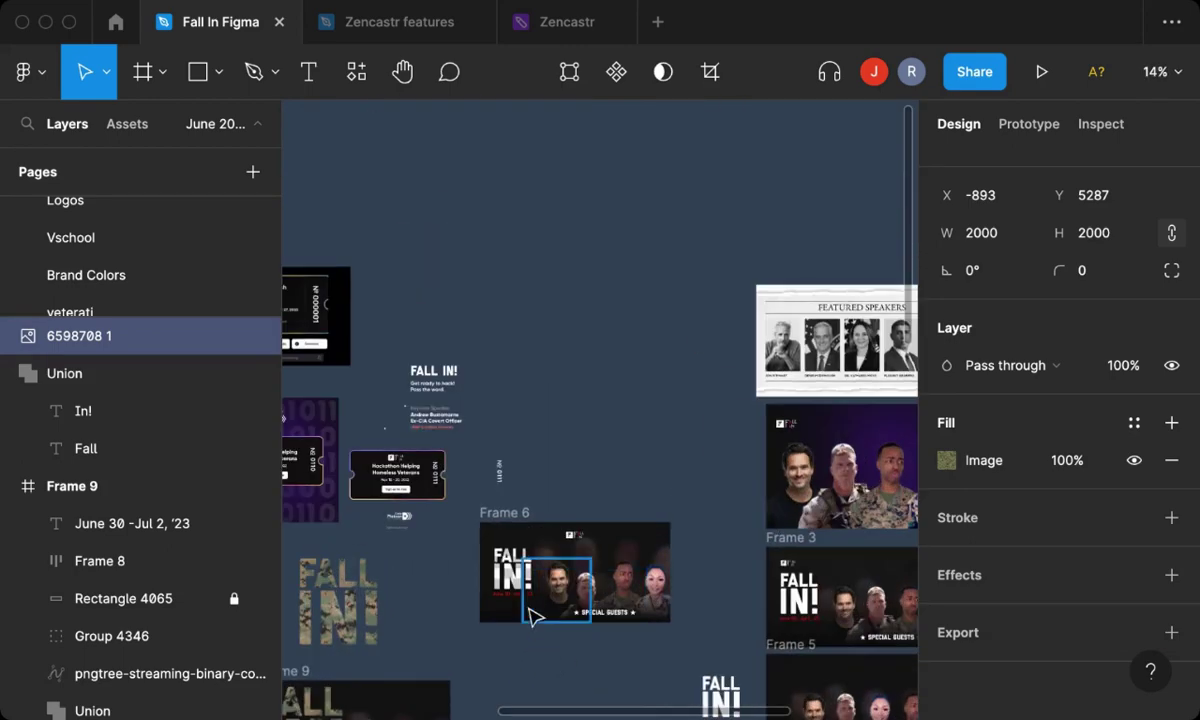
scroll(455, 490, "up", 4)
Set the FALL IN! title group's image fill to the camouflage texture.
left_click(465, 477)
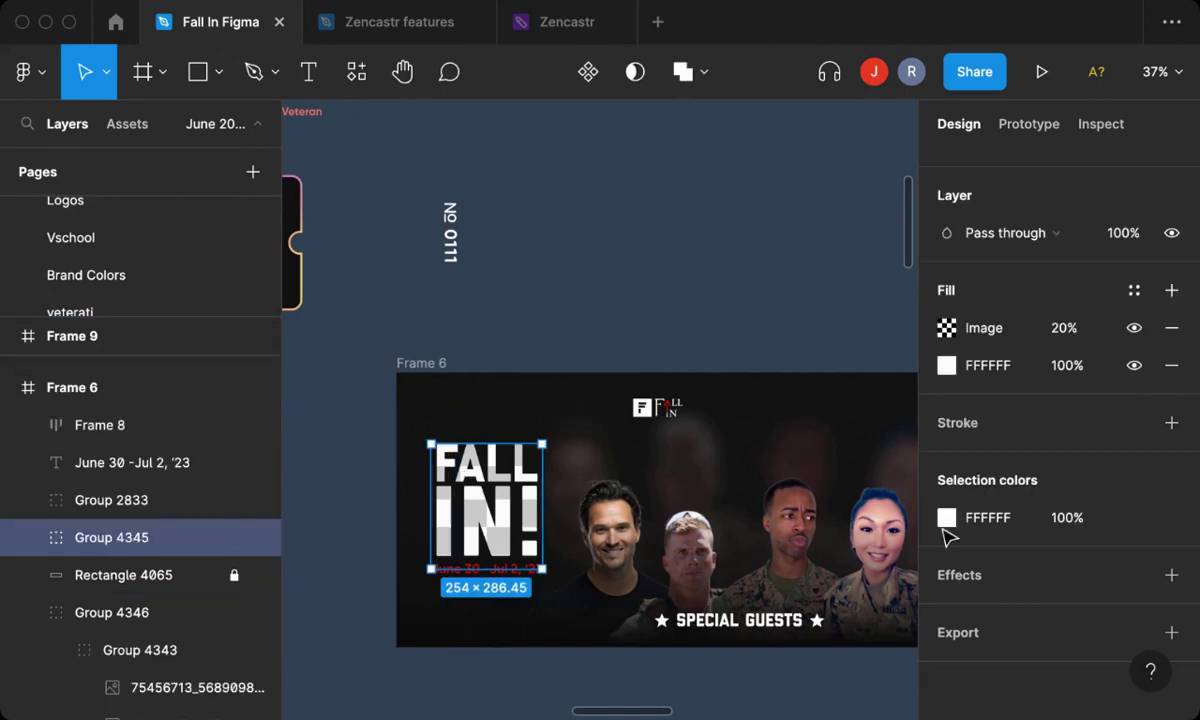
left_click(946, 327)
left_click(778, 326)
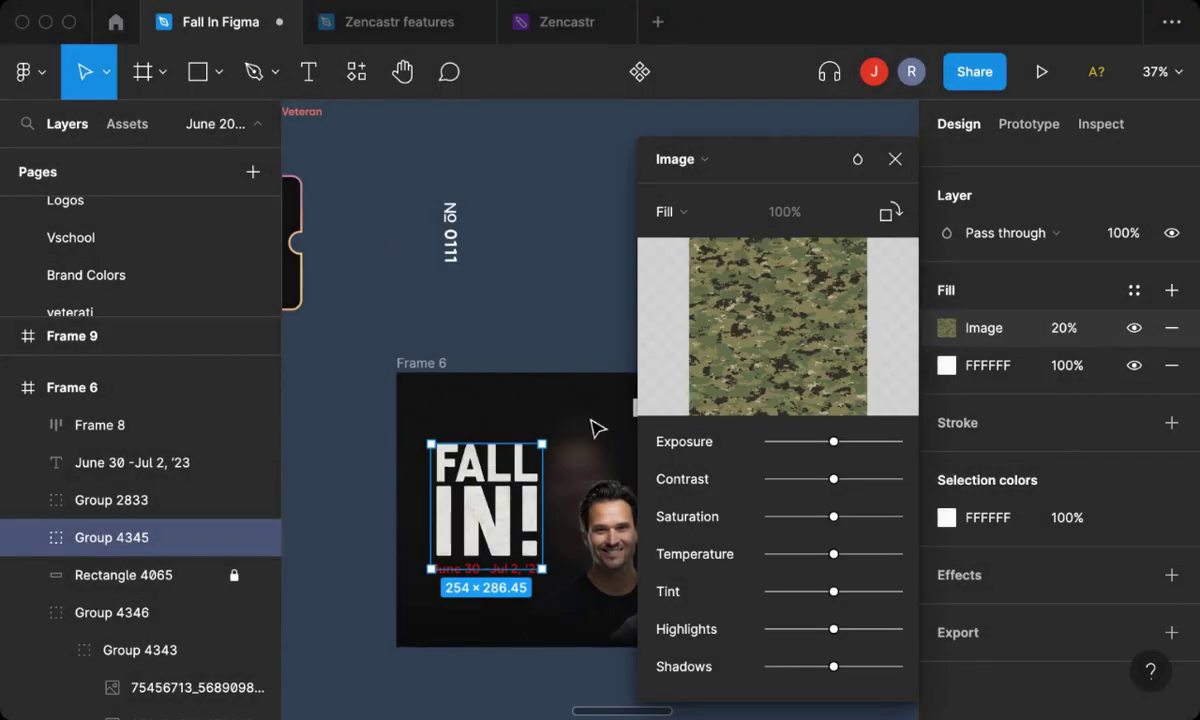
left_click(895, 160)
Set the camo fill opacity to 100% and remove the title's white FFFFFF fill.
left_click(1068, 333)
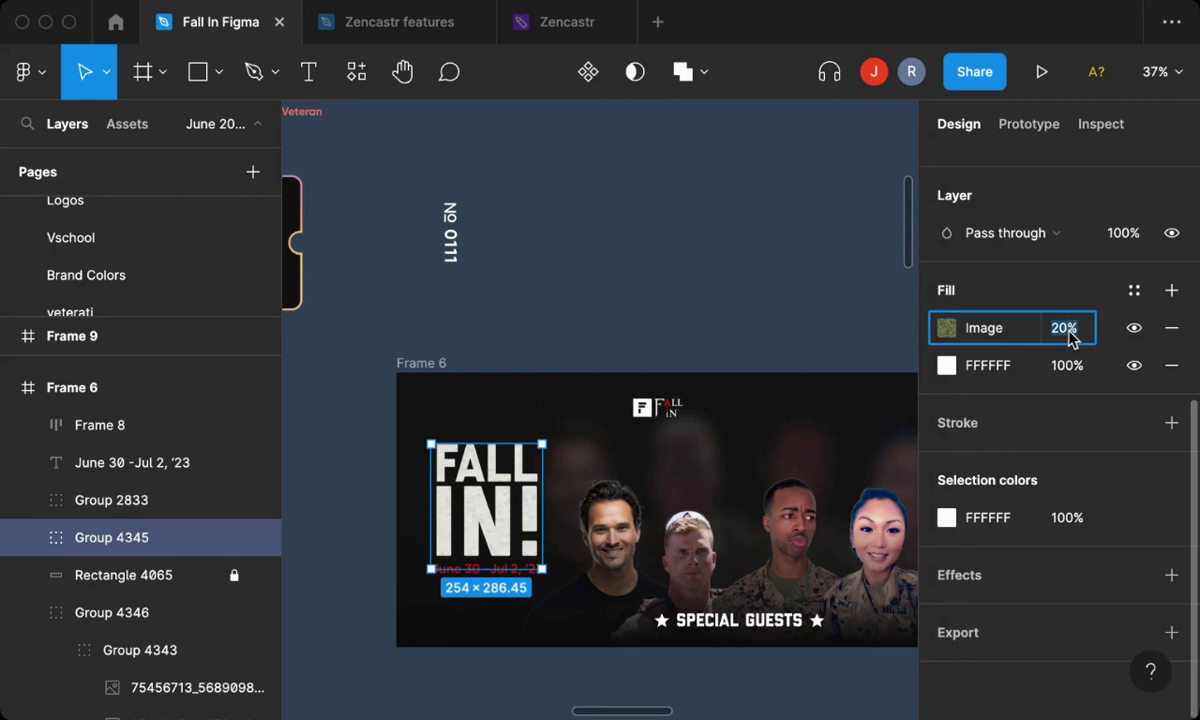
key("Up")
key("Up")
key("Up")
key("Up")
key("Up")
key("Up")
key("Up")
key("Up")
key("Up")
key("Up")
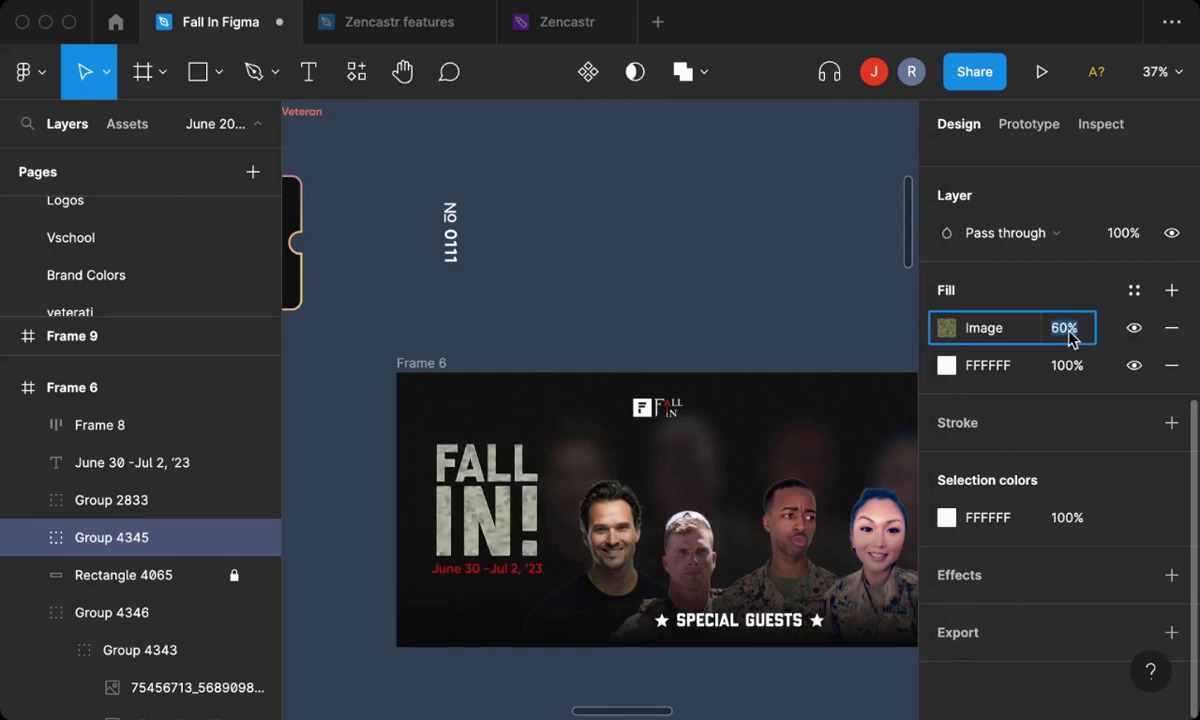
key("Up")
key("Up")
key("Up")
key("Up")
key("Up")
key("Up")
key("Up")
key("Up")
key("Up")
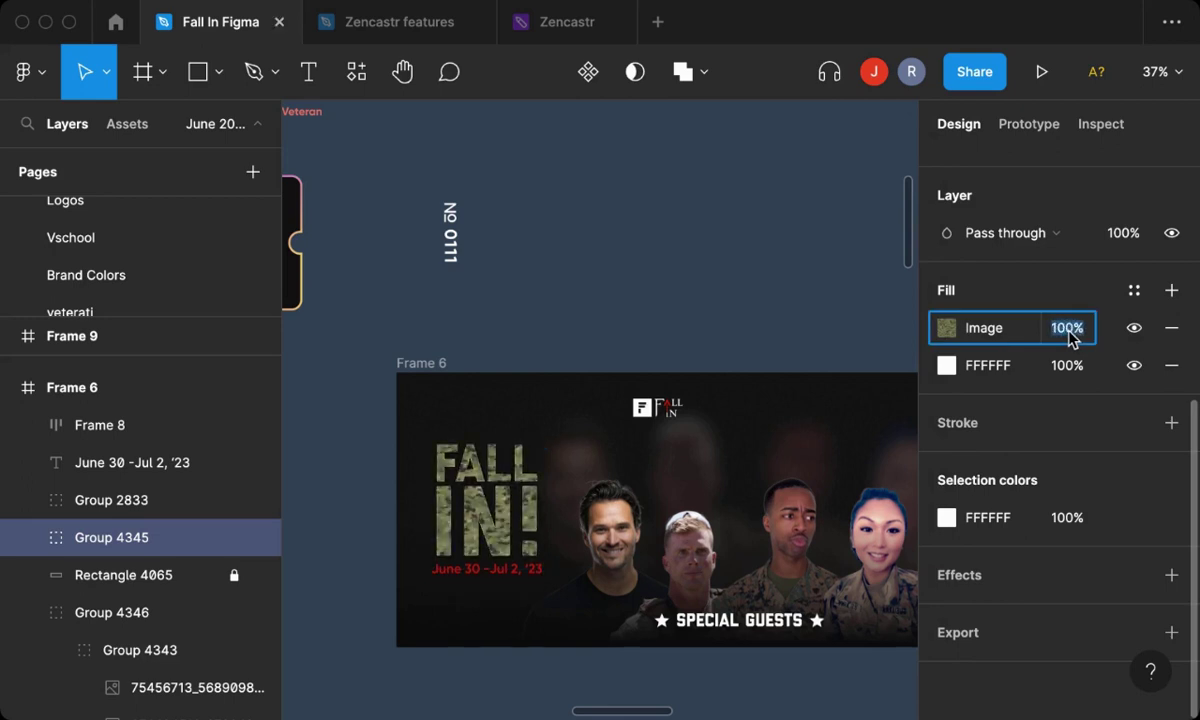
key("Down")
key("Down")
key("Down")
key("Down")
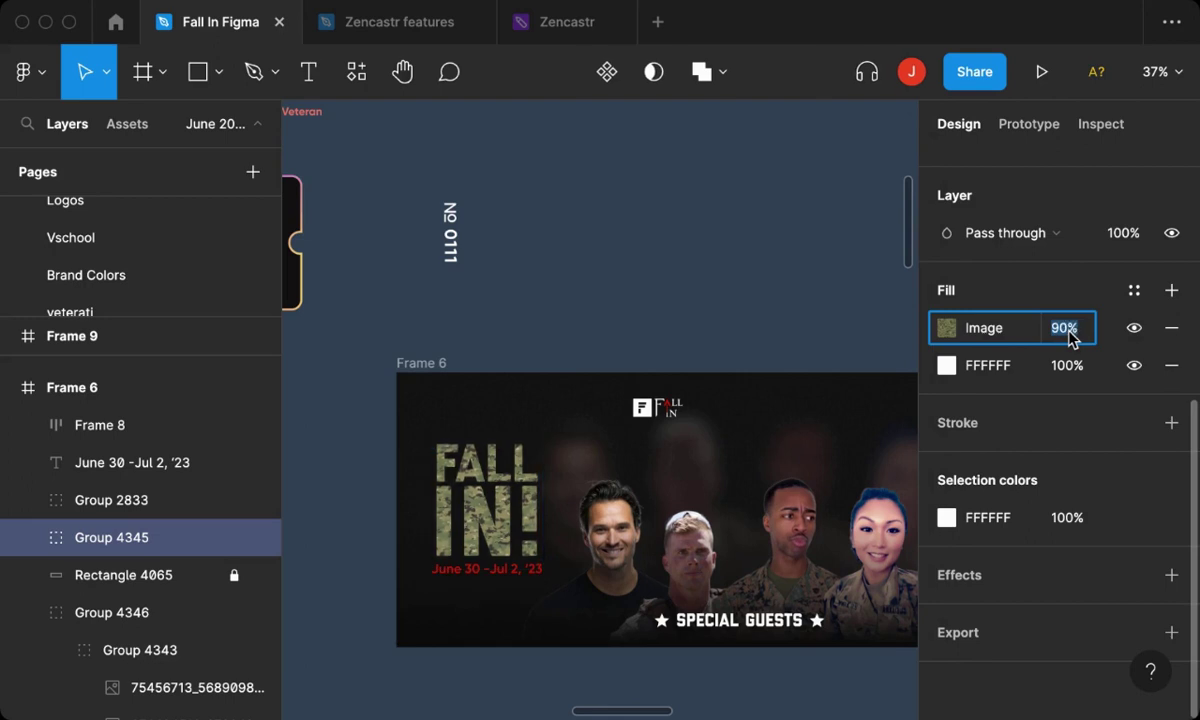
key("Up")
key("Up")
key("Up")
key("Up")
key("Up")
key("Up")
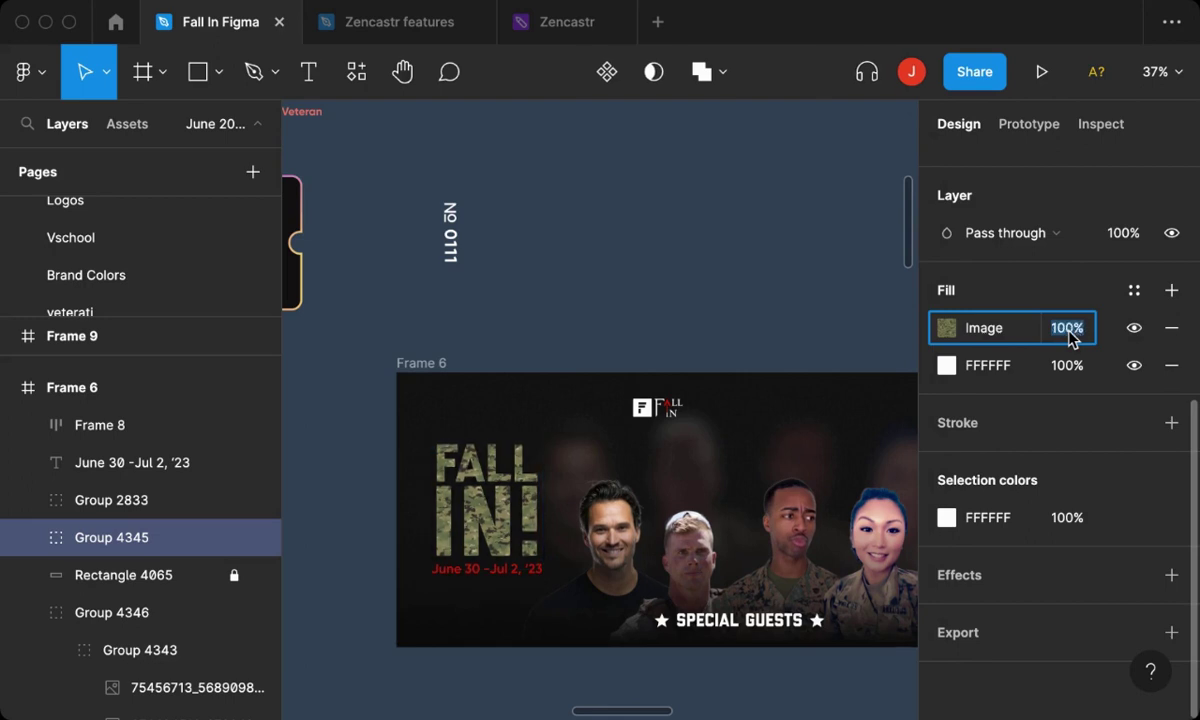
left_click(1171, 365)
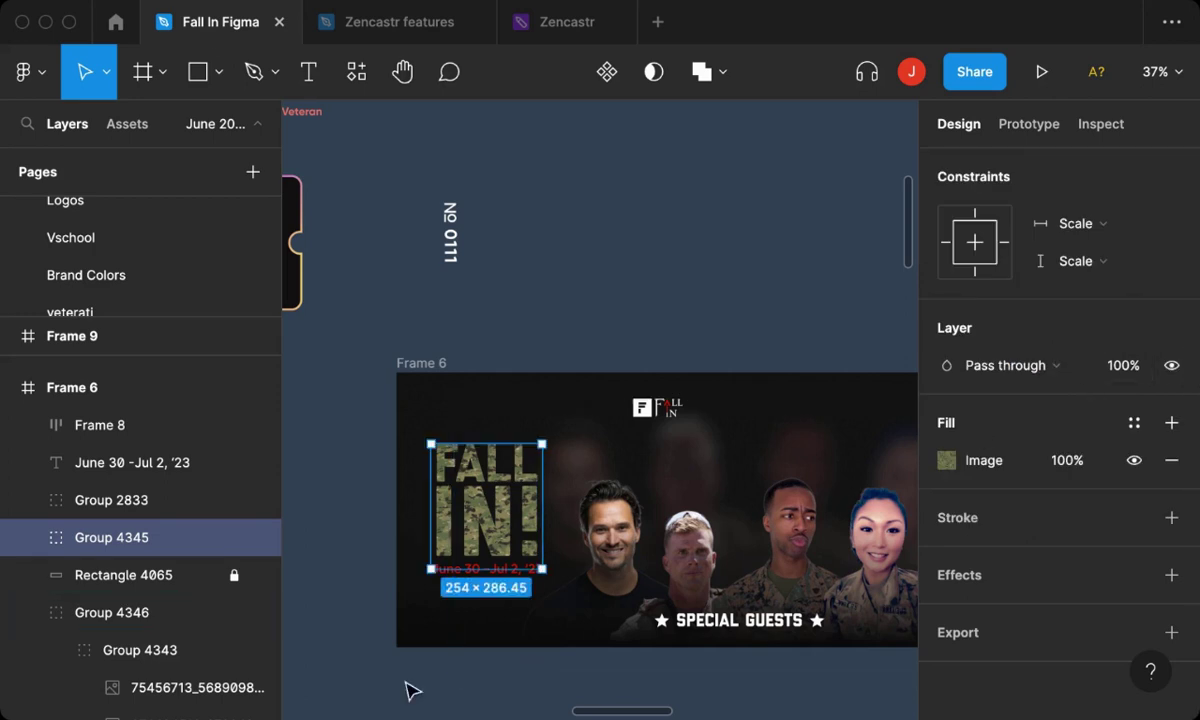
left_click(355, 651)
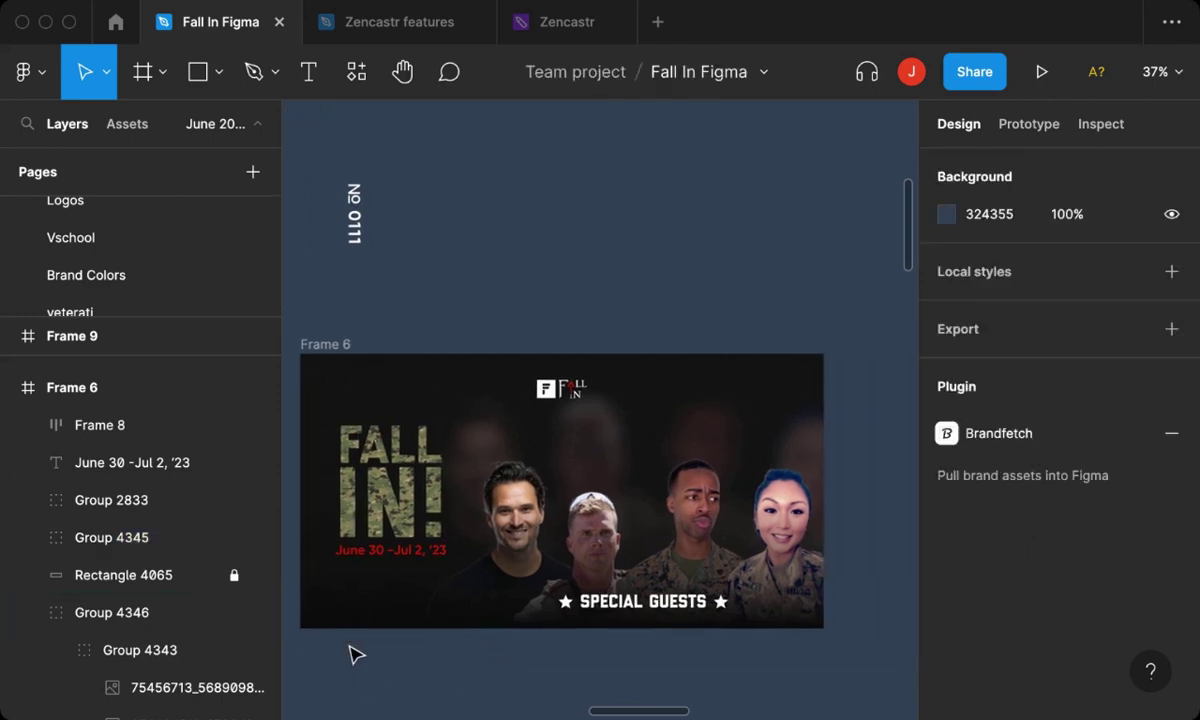
Hide the interface panels with Ctrl+\ for a full-screen canvas view.
scroll(355, 653, "down", 3)
scroll(355, 654, "down", 3)
scroll(352, 653, "down", 2)
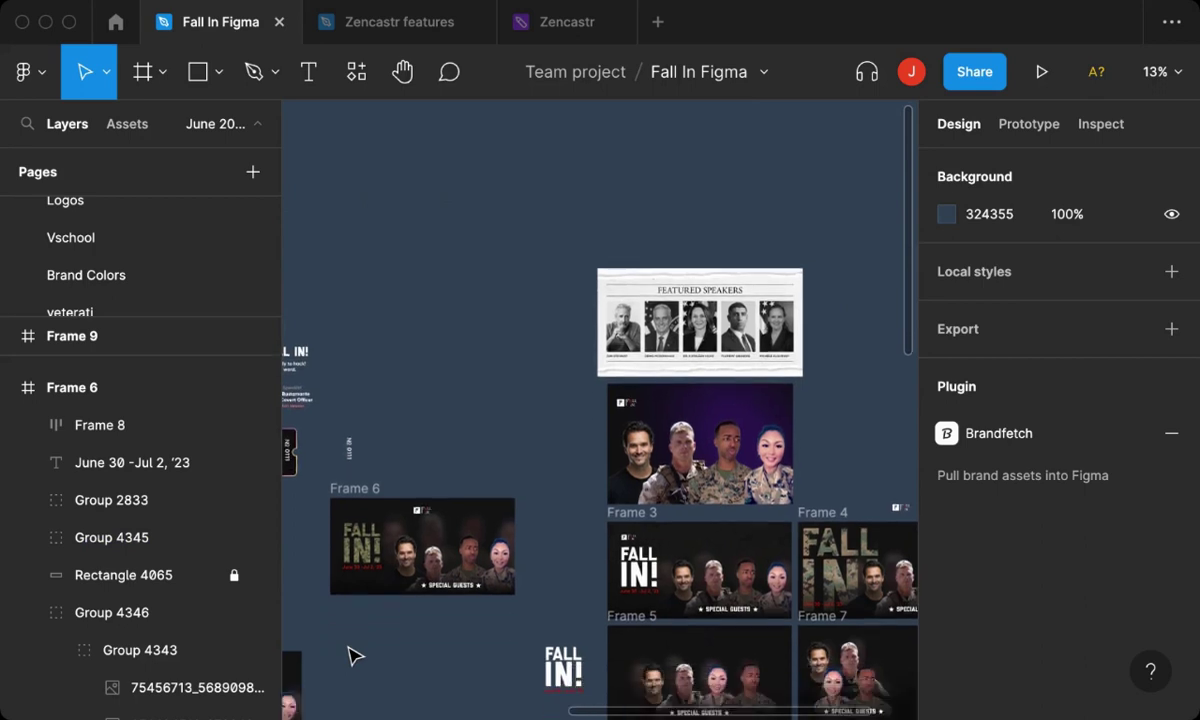
scroll(350, 651, "down", 3)
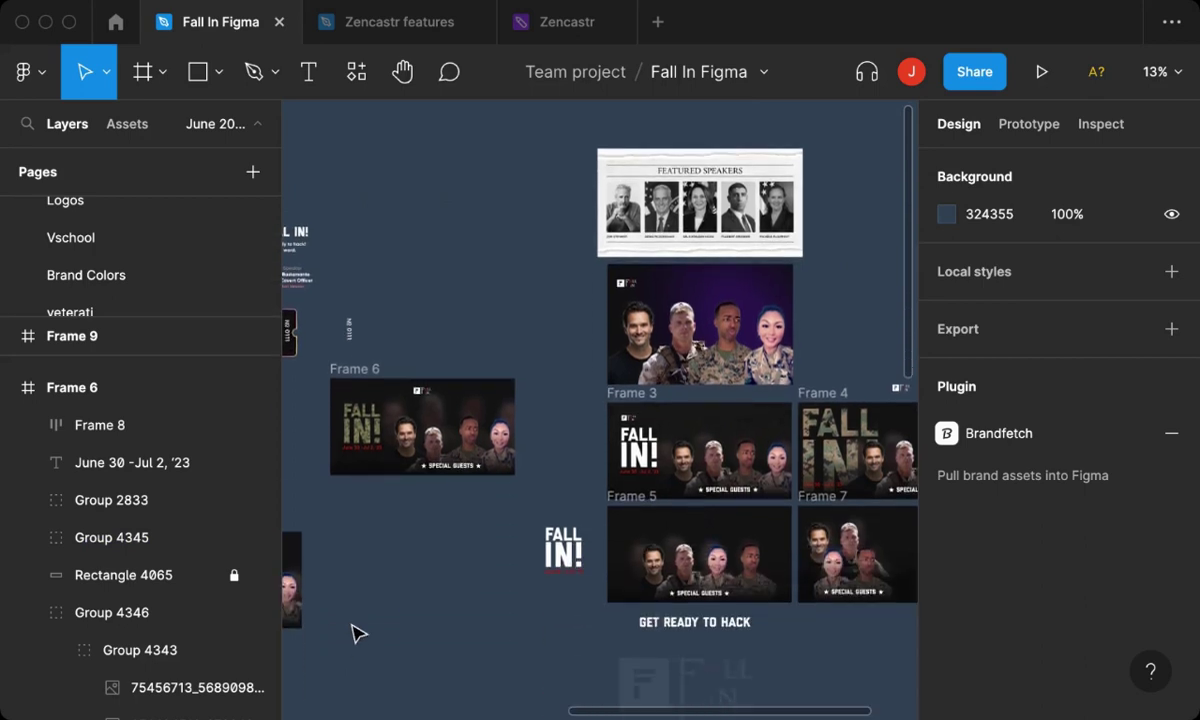
scroll(345, 551, "up", 2)
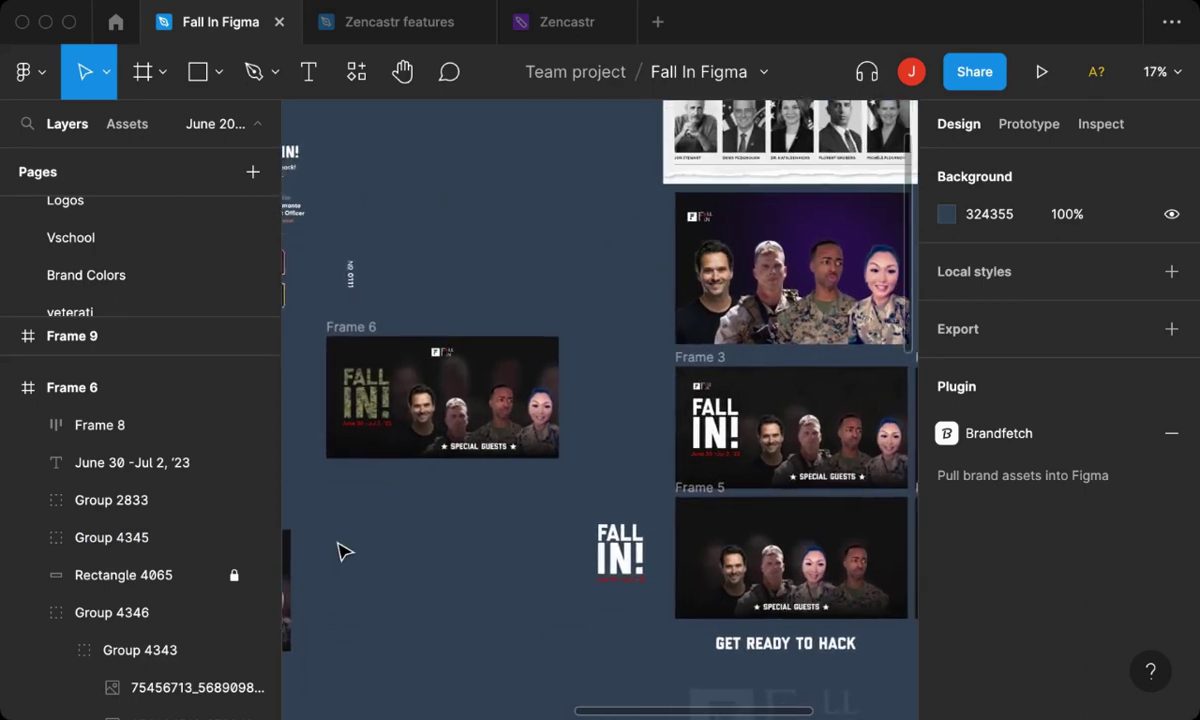
scroll(343, 552, "right", 5)
scroll(385, 618, "down", 1)
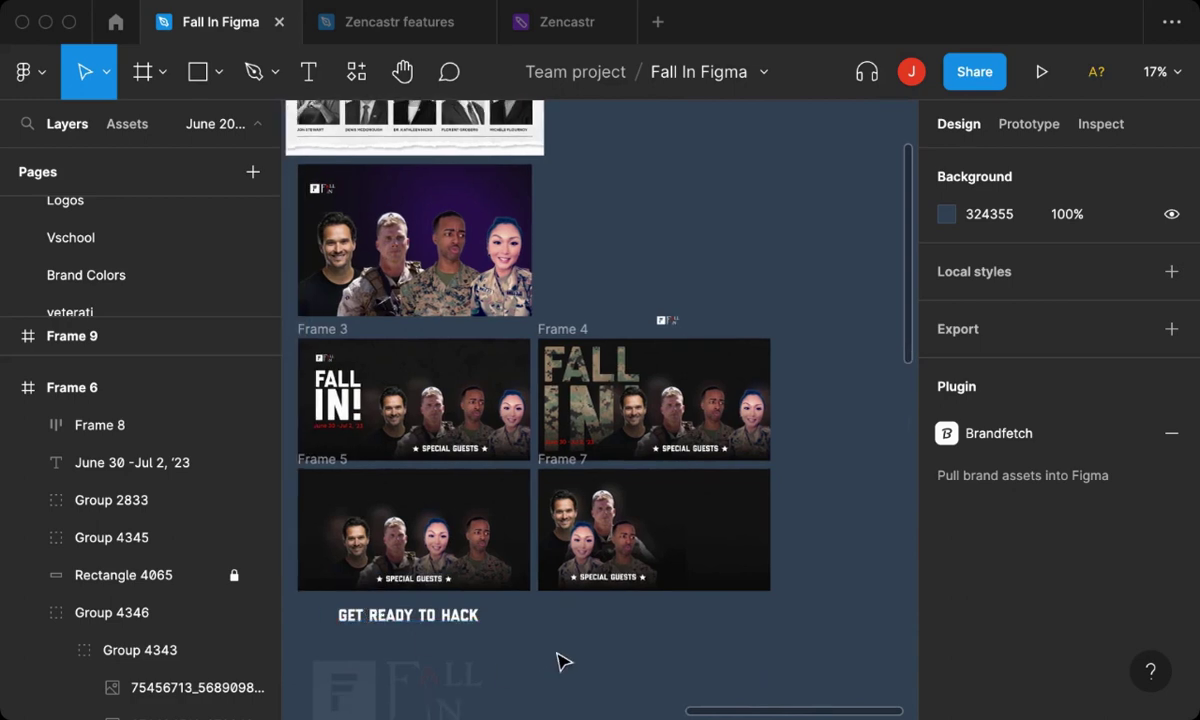
scroll(563, 662, "up", 2)
key("ctrl+backslash")
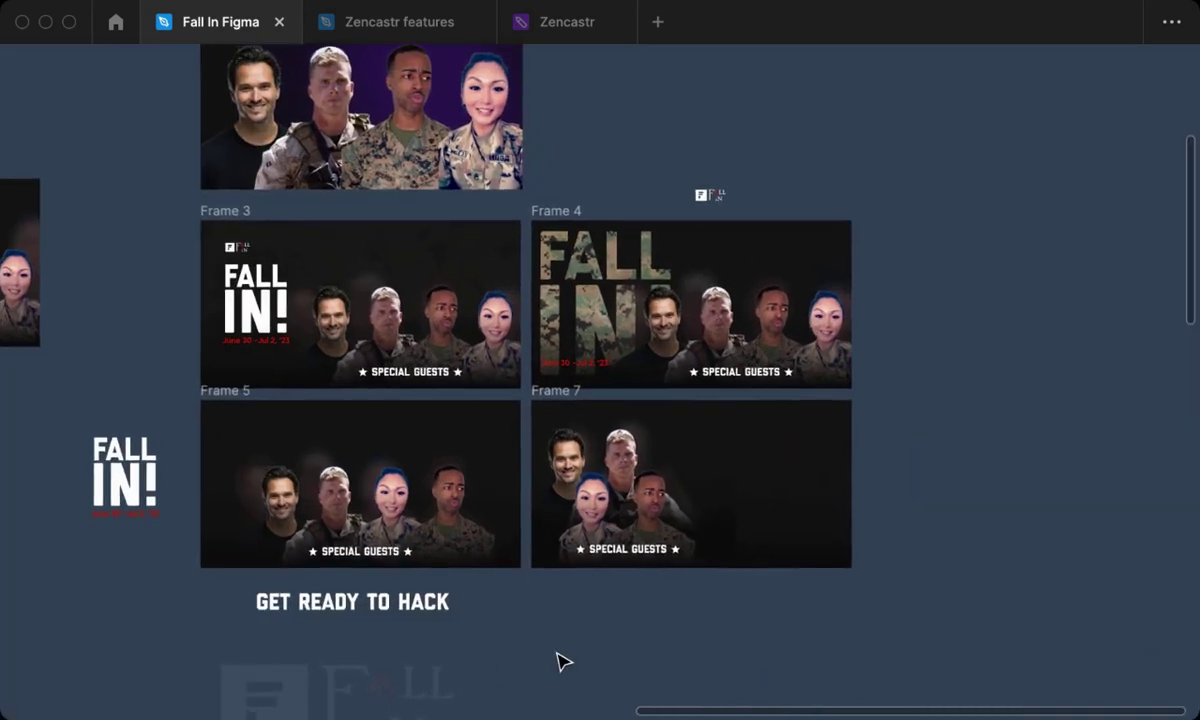
Move the camouflage square further to the right.
scroll(563, 662, "up", 2)
scroll(563, 662, "left", 1)
scroll(563, 662, "up", 1)
scroll(563, 662, "up", 1)
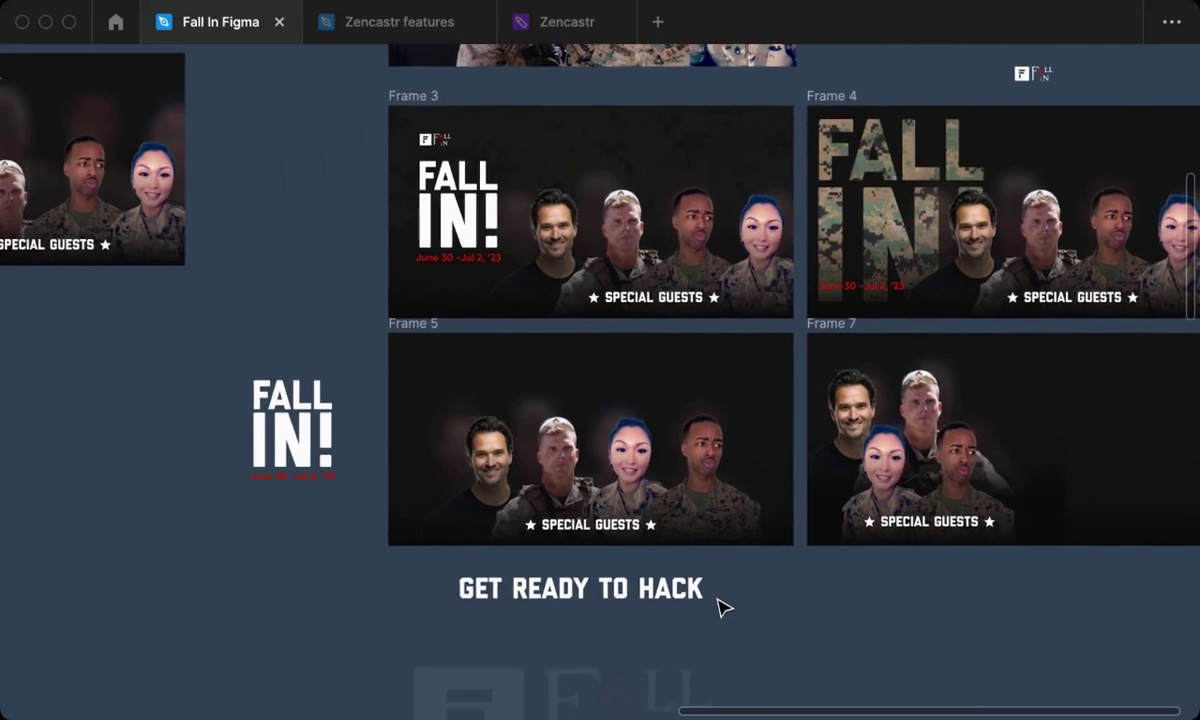
scroll(718, 606, "down", 5)
scroll(718, 606, "left", 3)
scroll(718, 606, "down", 2)
mouse_move(482, 544)
left_mouse_down()
mouse_move(772, 568)
mouse_move(670, 585)
left_mouse_up()
Keep the panels hidden and pan across the canvas to review the banner variants.
key("ctrl+backslash")
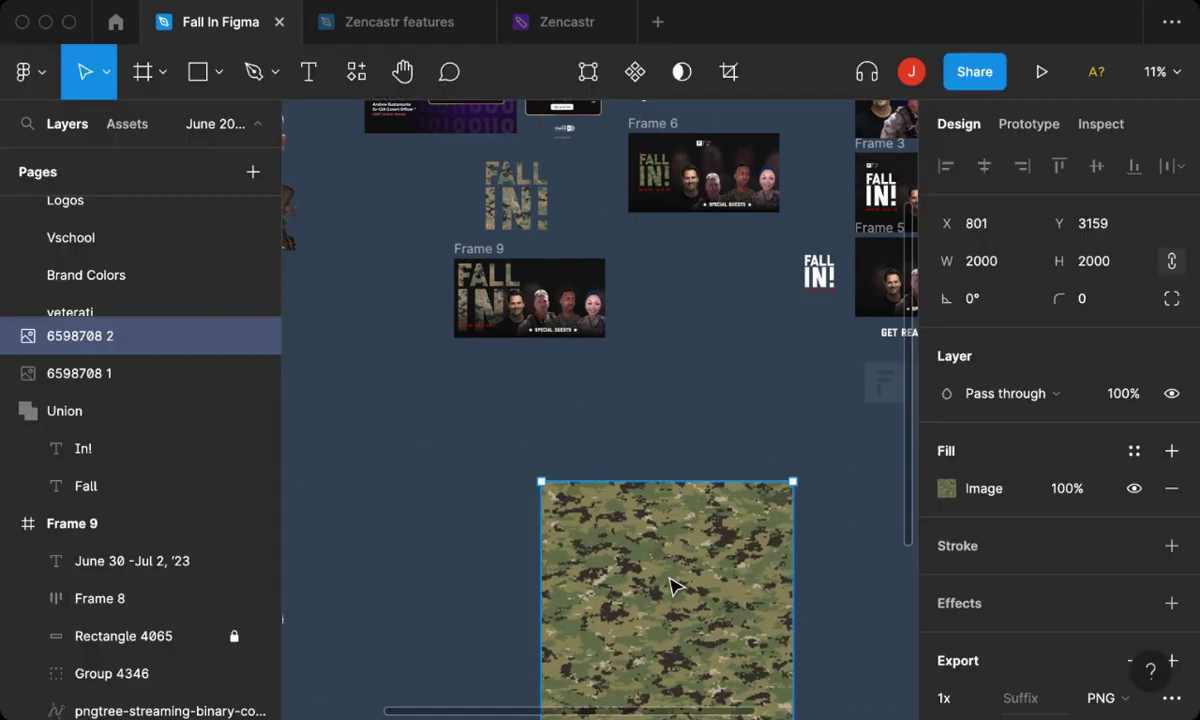
key("ctrl+backslash")
scroll(673, 587, "up", 4)
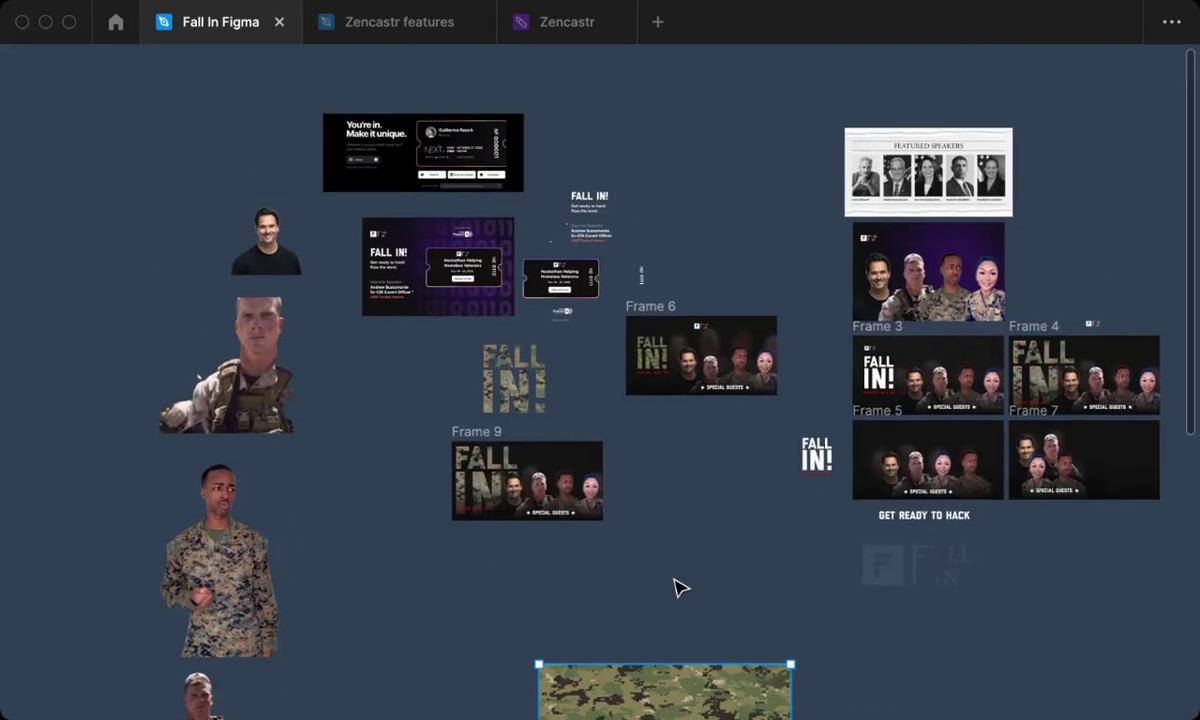
scroll(673, 587, "right", 5)
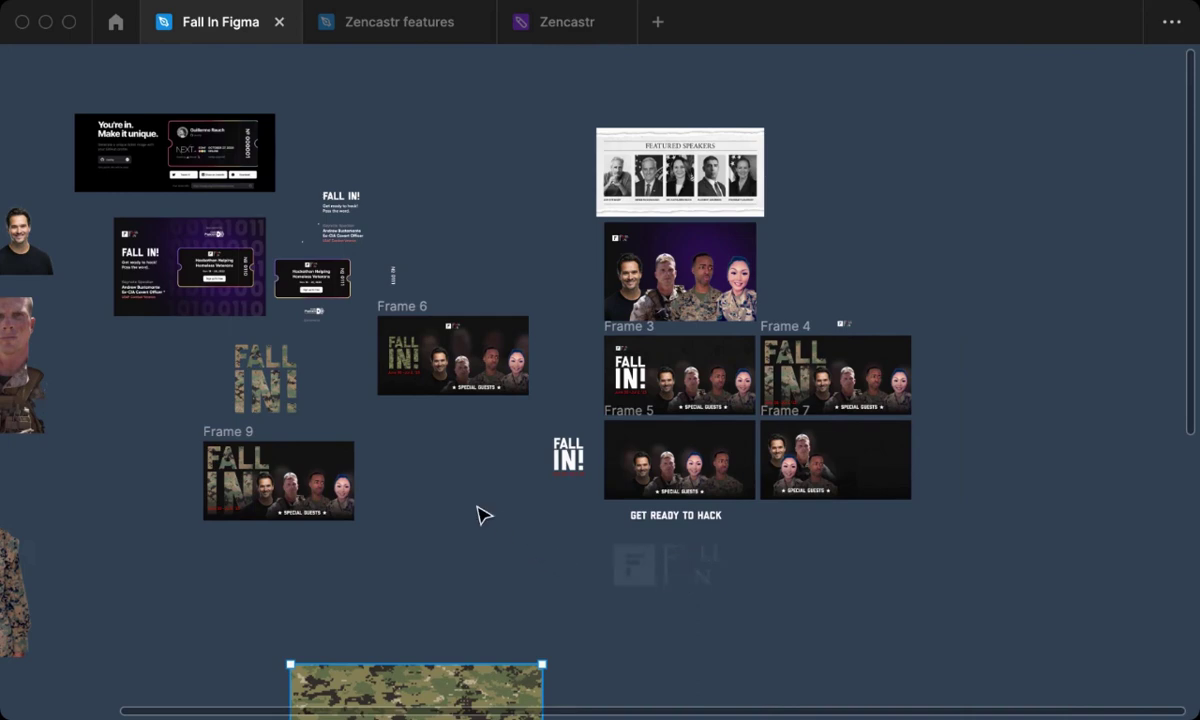
scroll(249, 544, "up", 5)
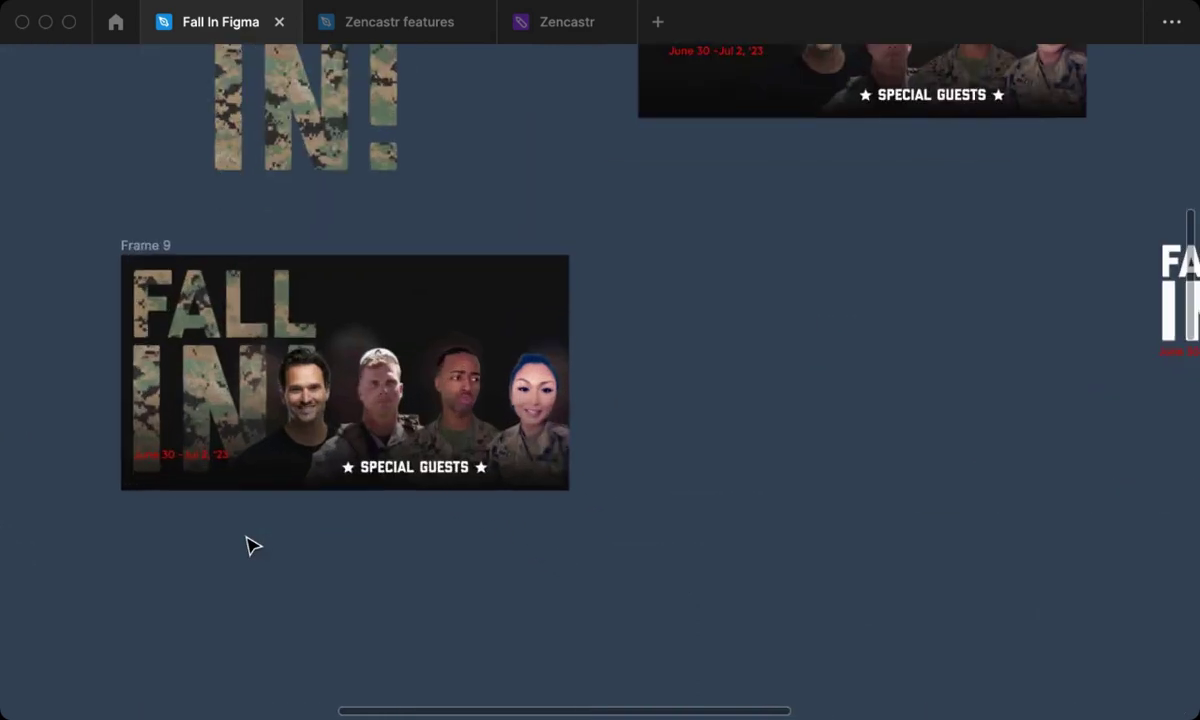
scroll(249, 544, "up", 5)
scroll(528, 540, "right", 5)
scroll(523, 550, "down", 3)
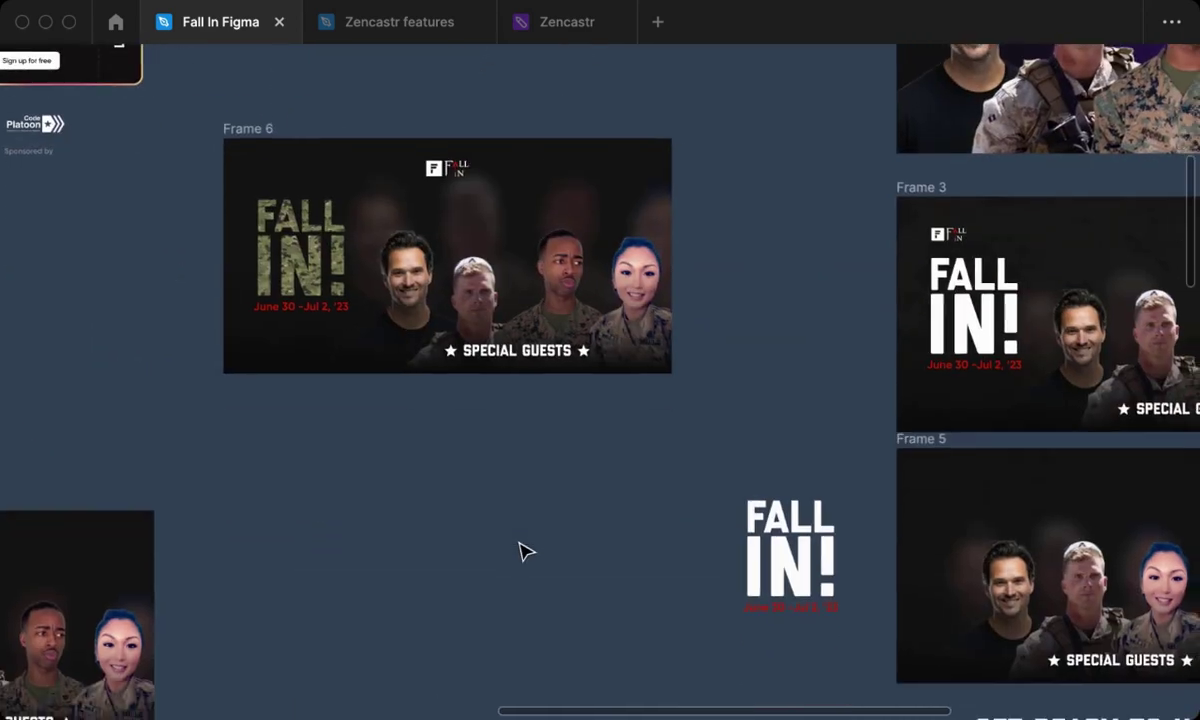
scroll(527, 550, "down", 2)
scroll(527, 550, "down", 1)
scroll(522, 550, "right", 2)
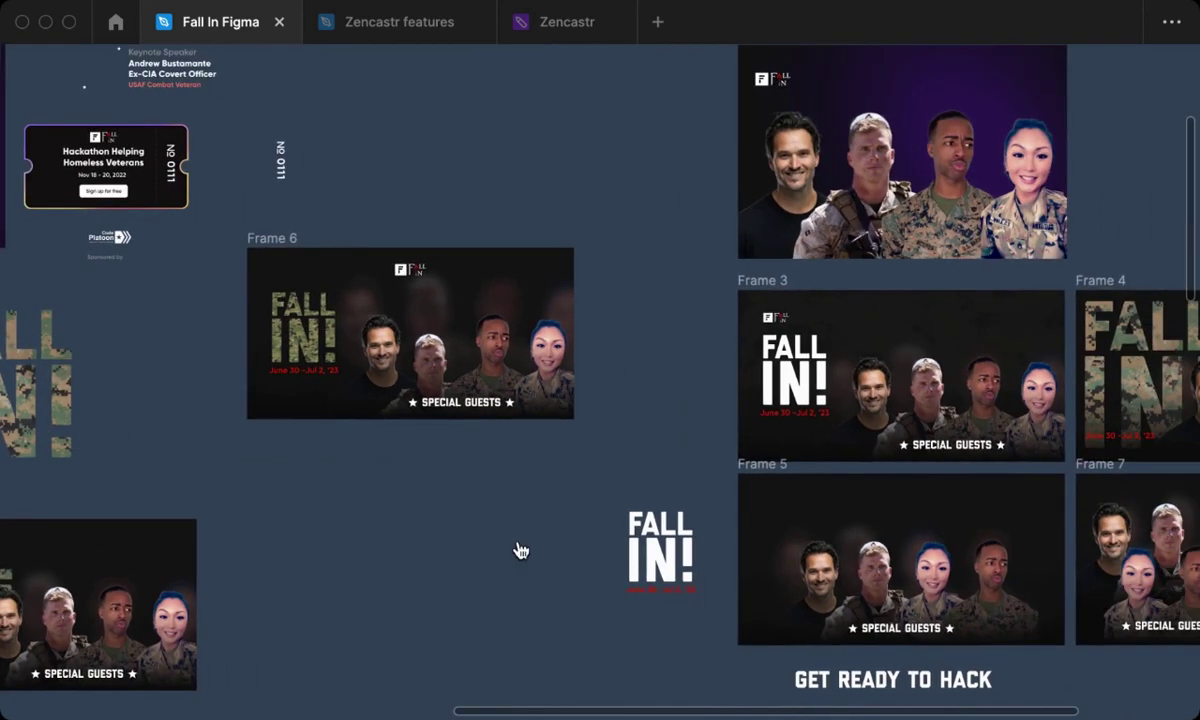